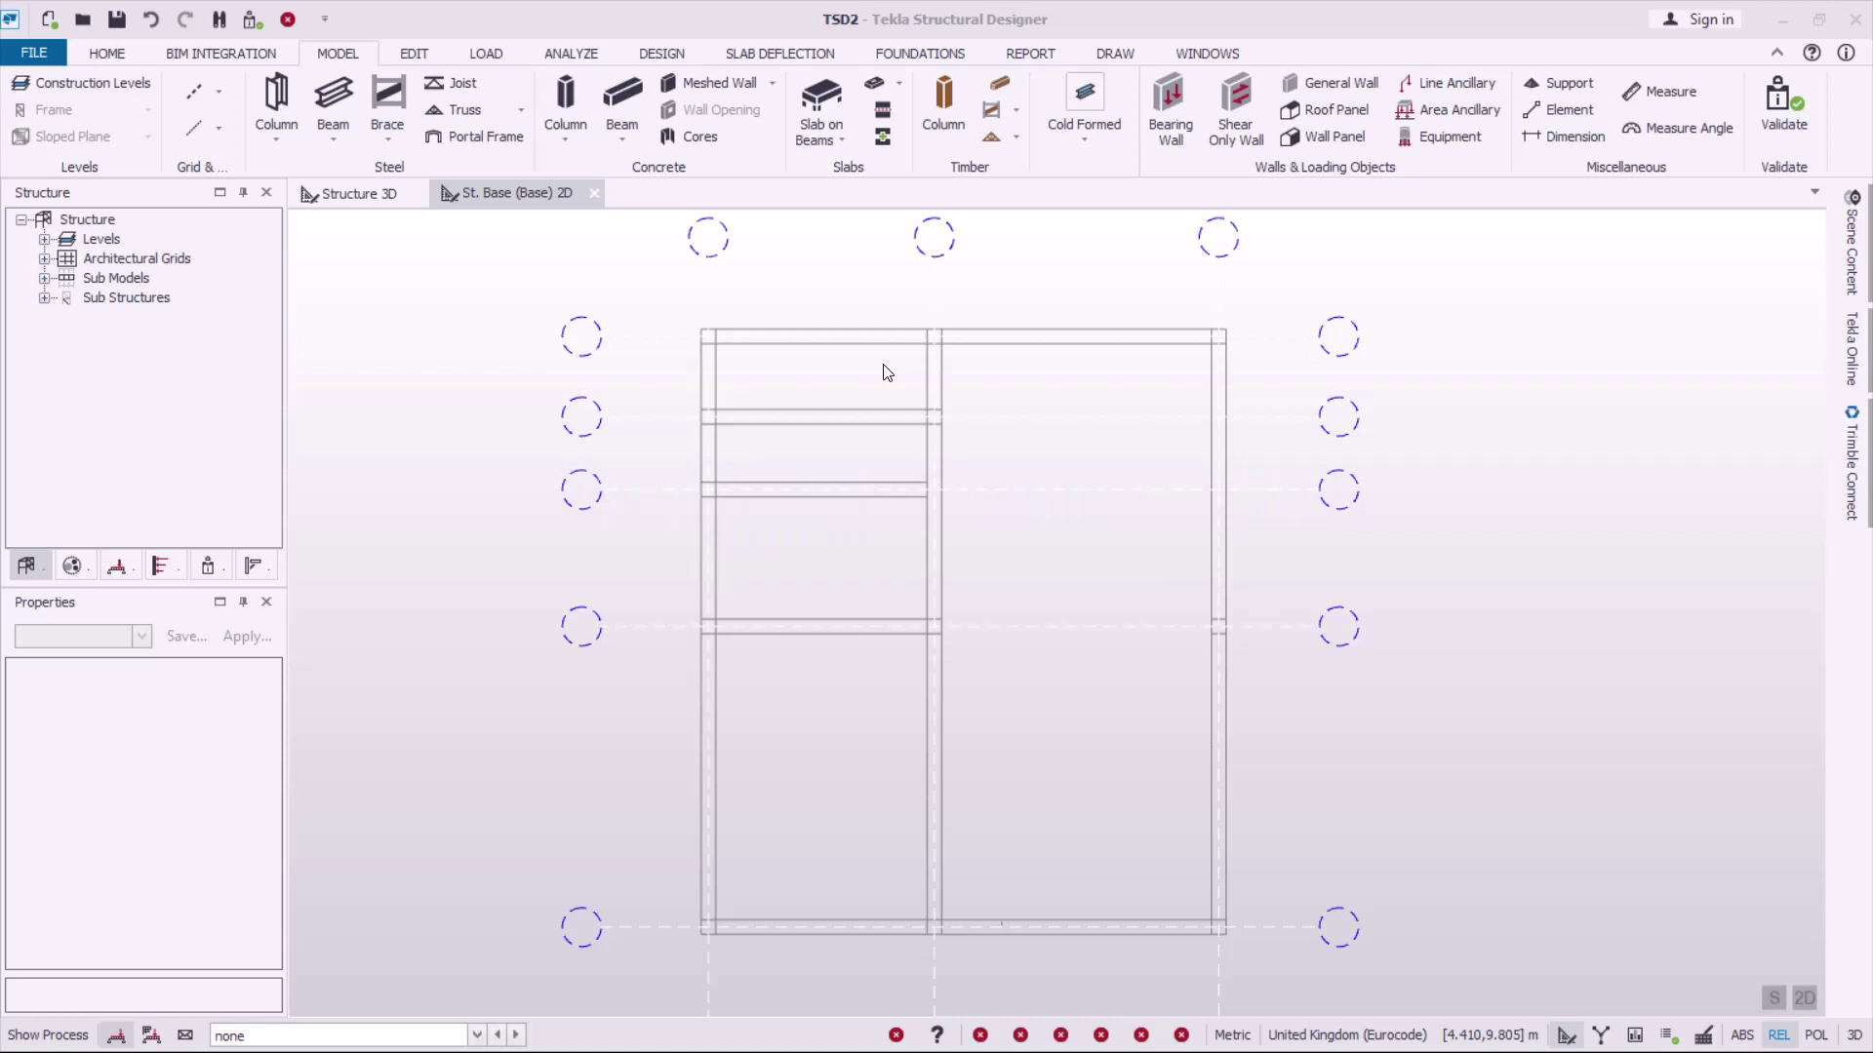
Step: Zoom into the St. Base 2D plan and switch to the Design ribbon
{"action": "scroll", "coordinate": [810, 351], "scroll_direction": "up", "scroll_amount": 4}
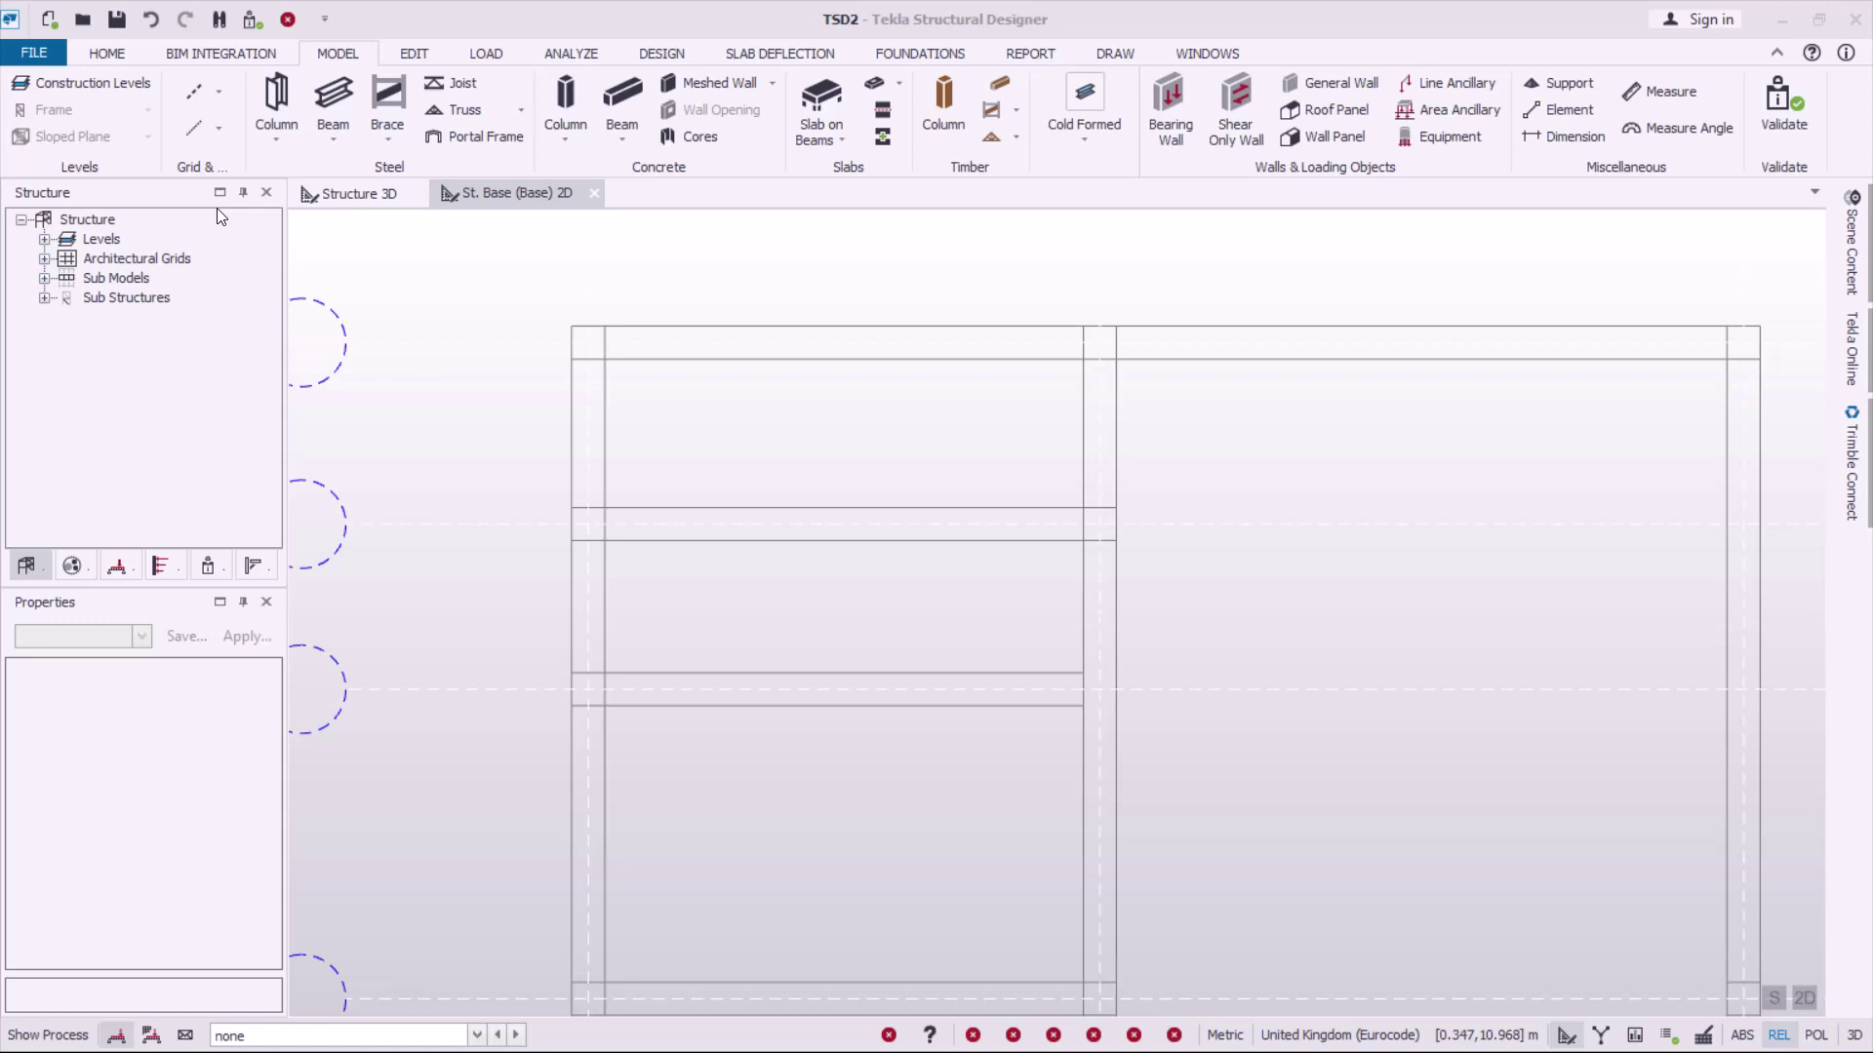
{"action": "left_click", "coordinate": [673, 54]}
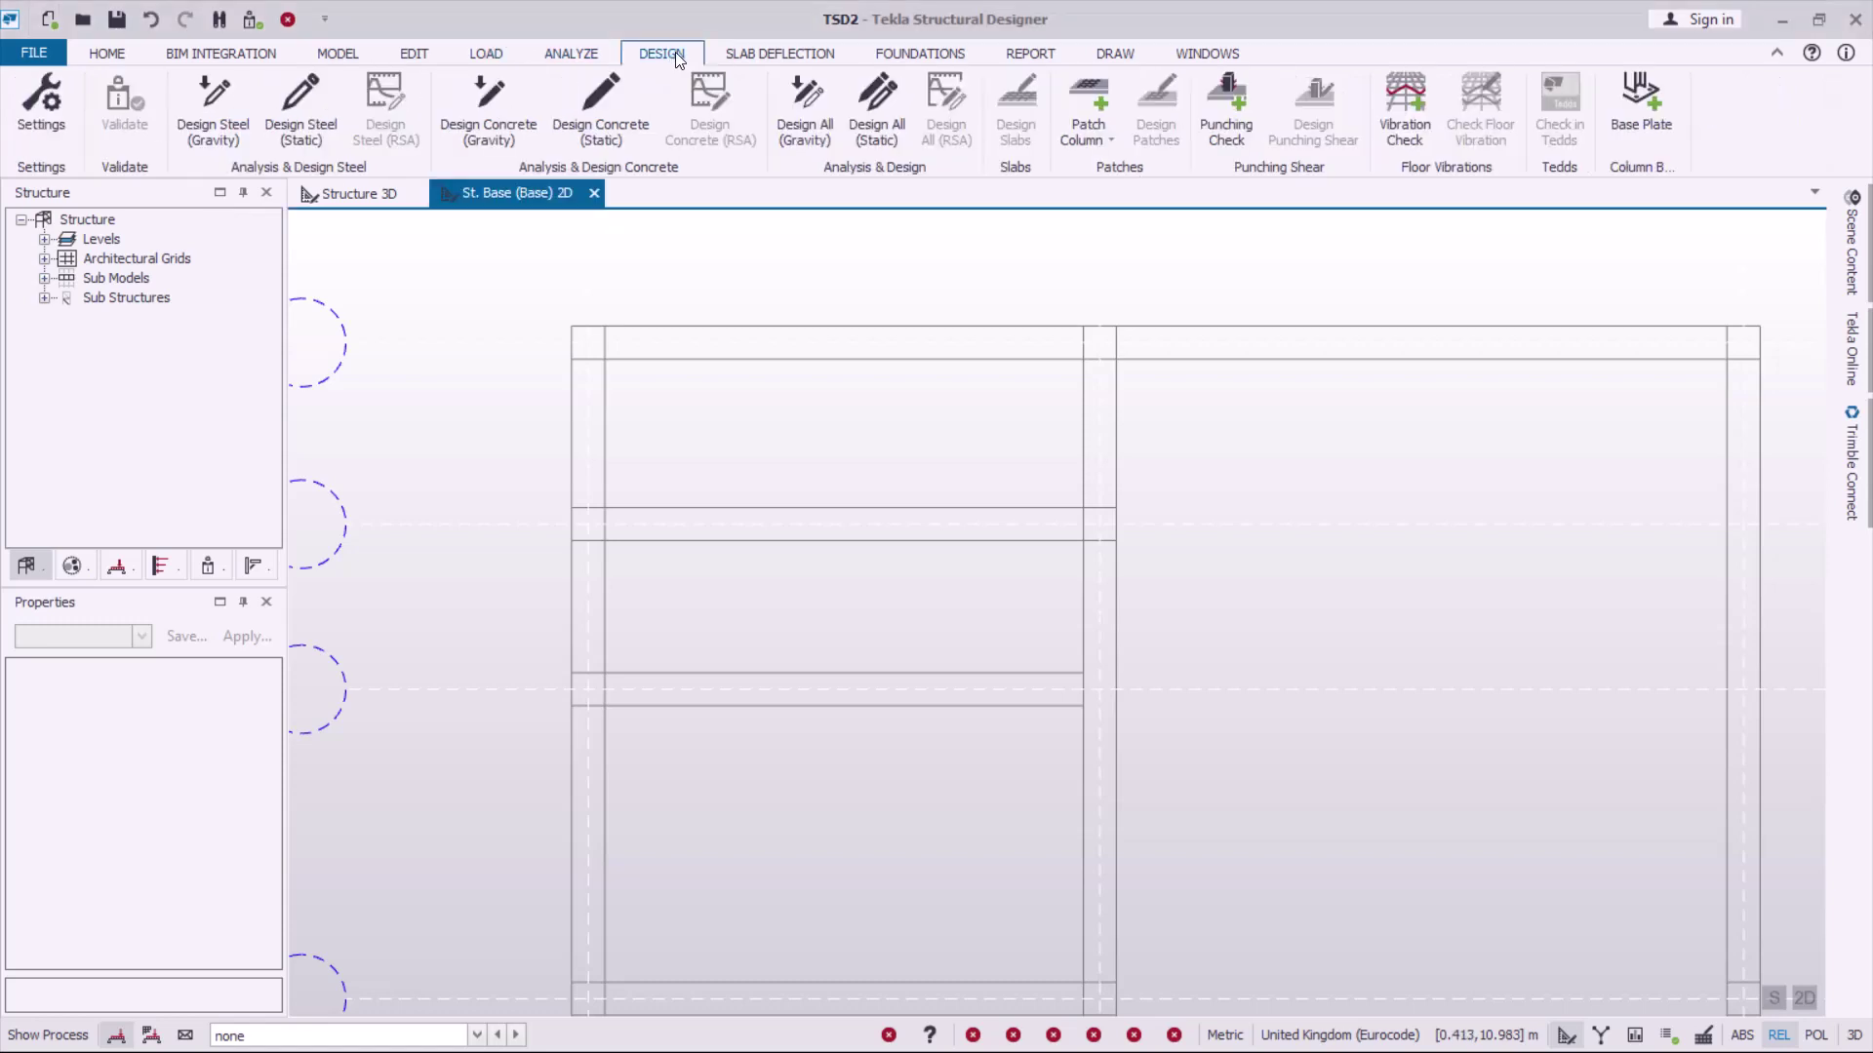
Step: Open Design Settings and show Concrete > Cast-in-place > Beam > Reinforcement Settings
{"action": "left_click", "coordinate": [43, 117]}
{"action": "left_click_drag", "start_coordinate": [931, 259], "coordinate": [1414, 255]}
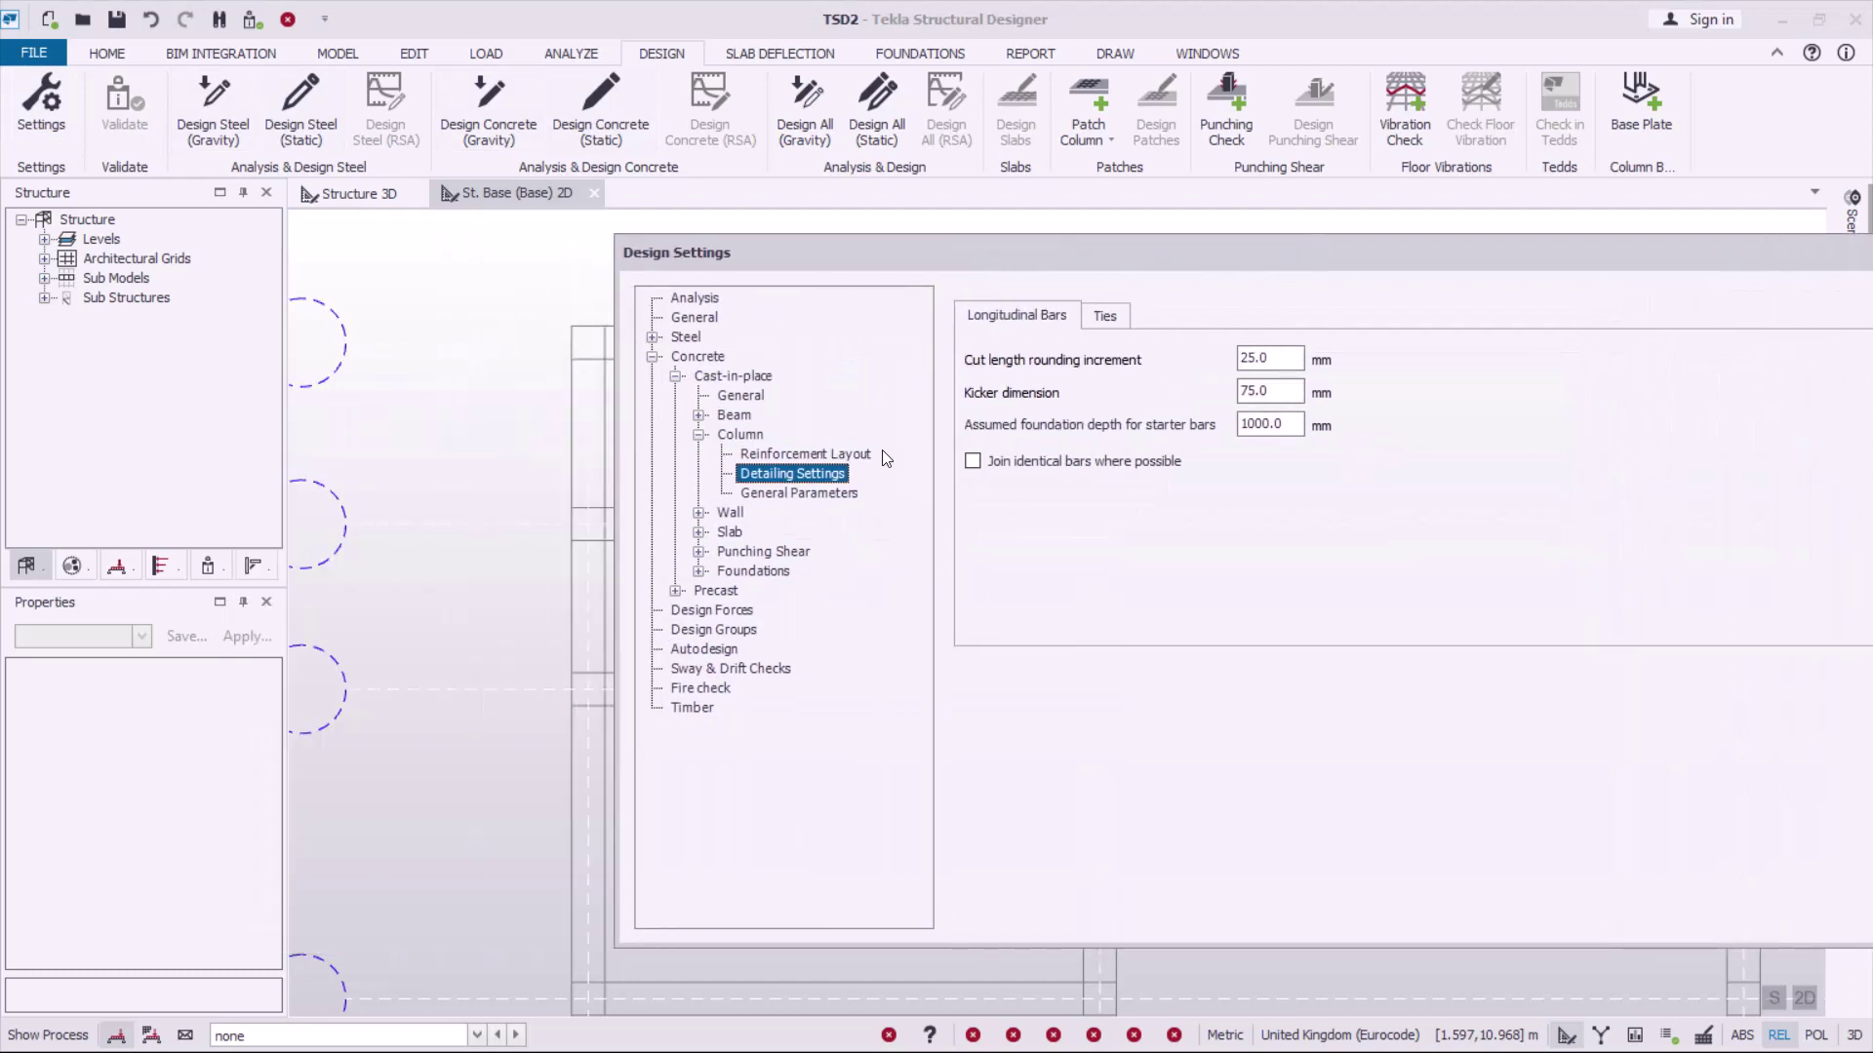
{"action": "left_click", "coordinate": [699, 416]}
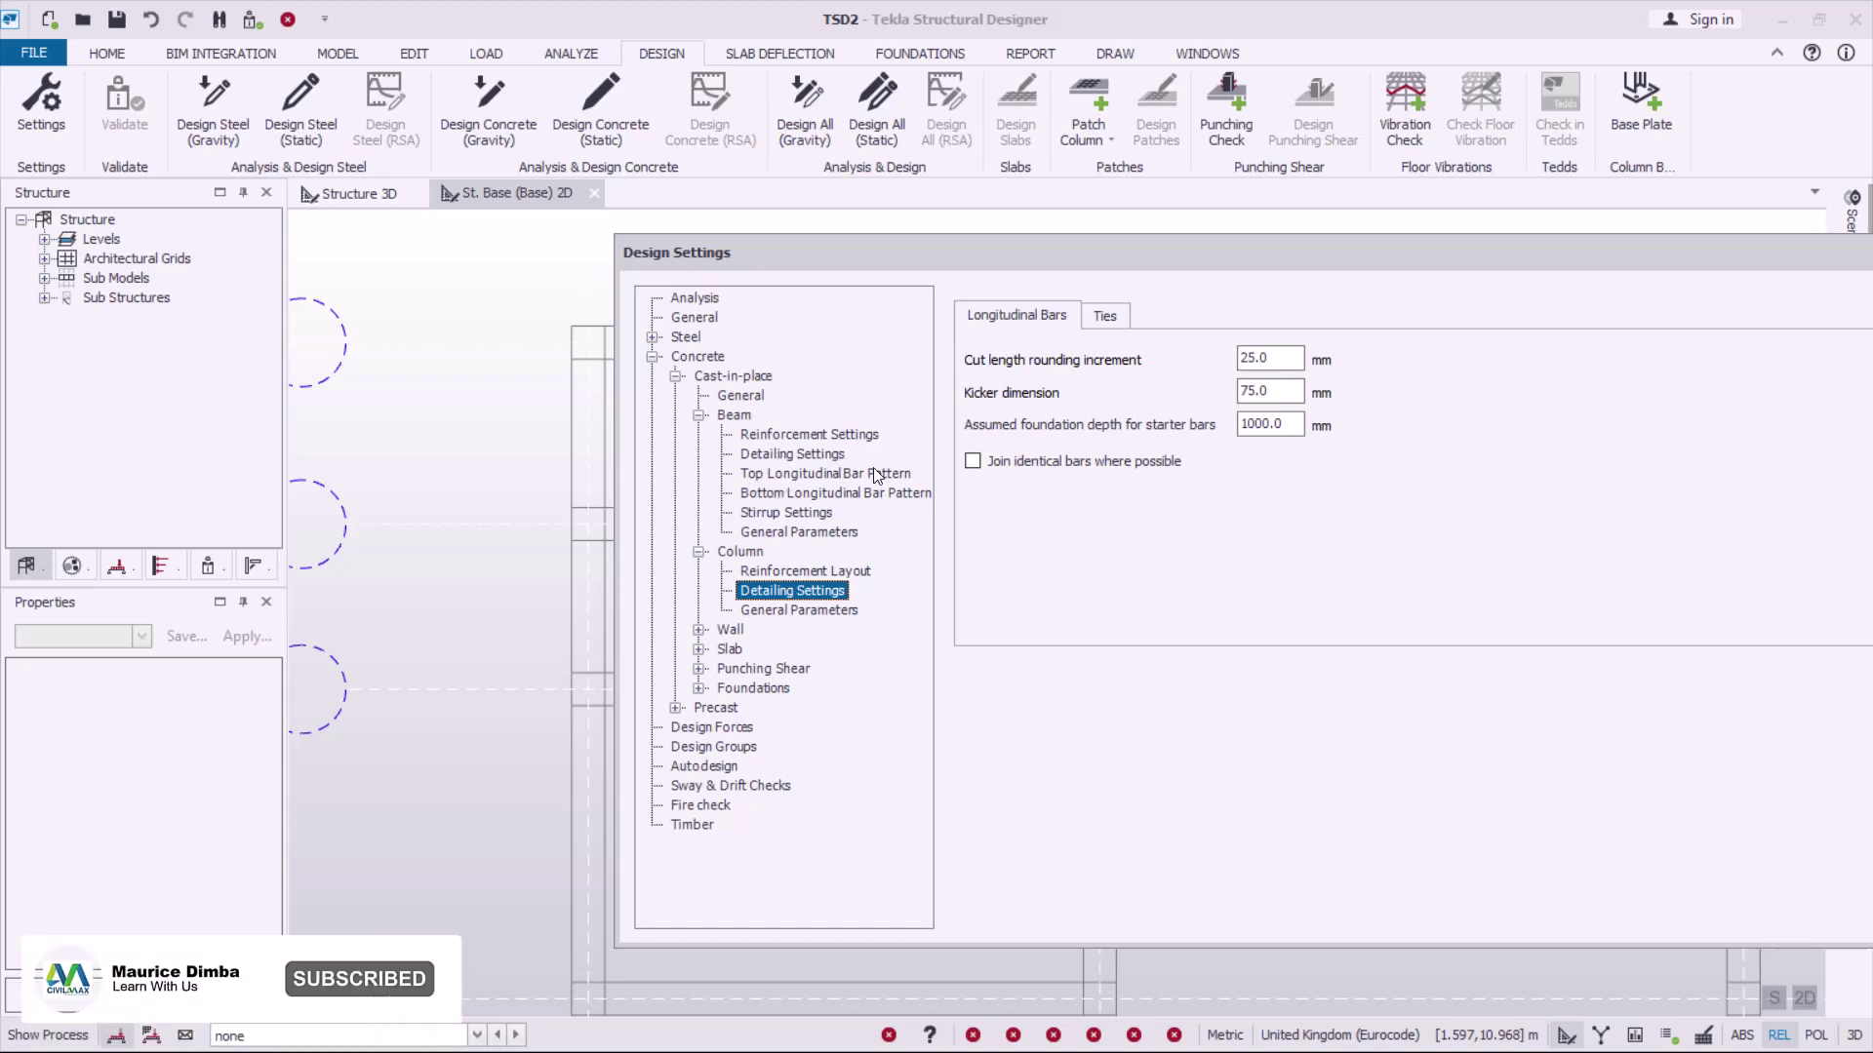
{"action": "left_click", "coordinate": [817, 434]}
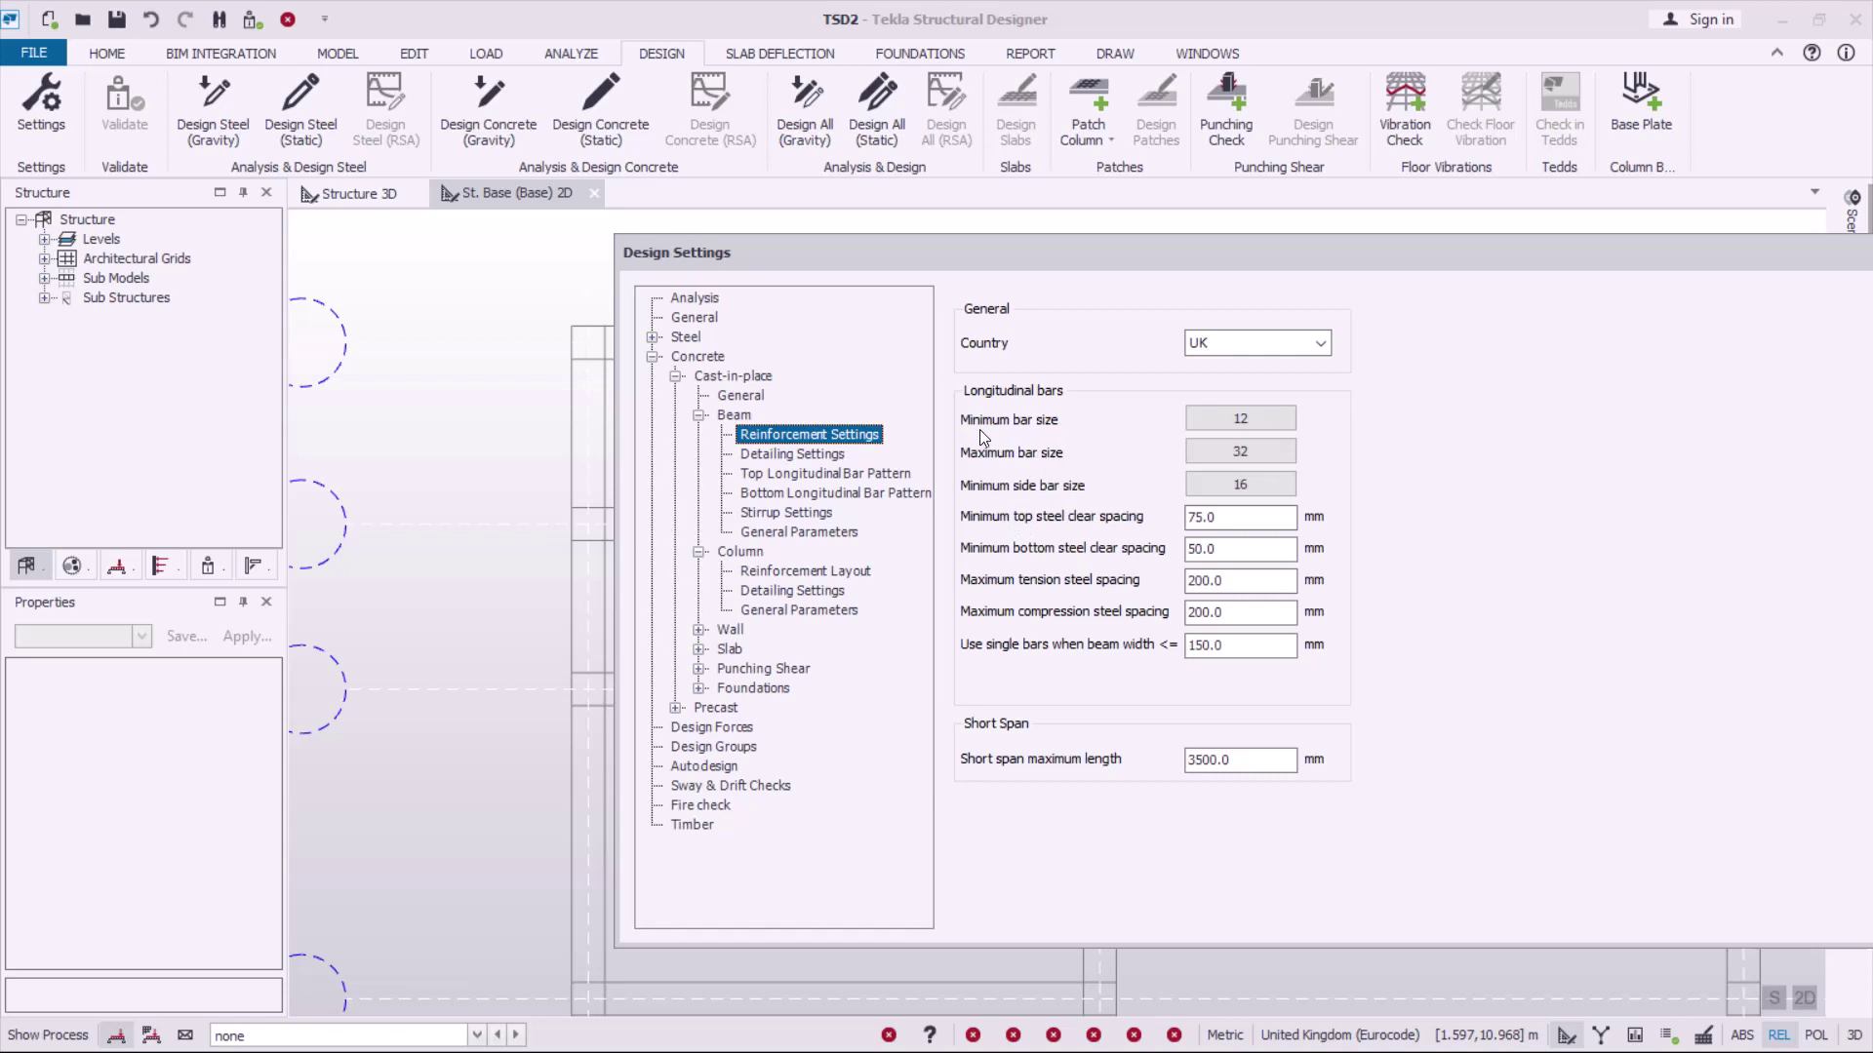
Step: Set the beam minimum bar size to 8, keeping Type 2 ribs and grade 500
{"action": "left_click", "coordinate": [1268, 419]}
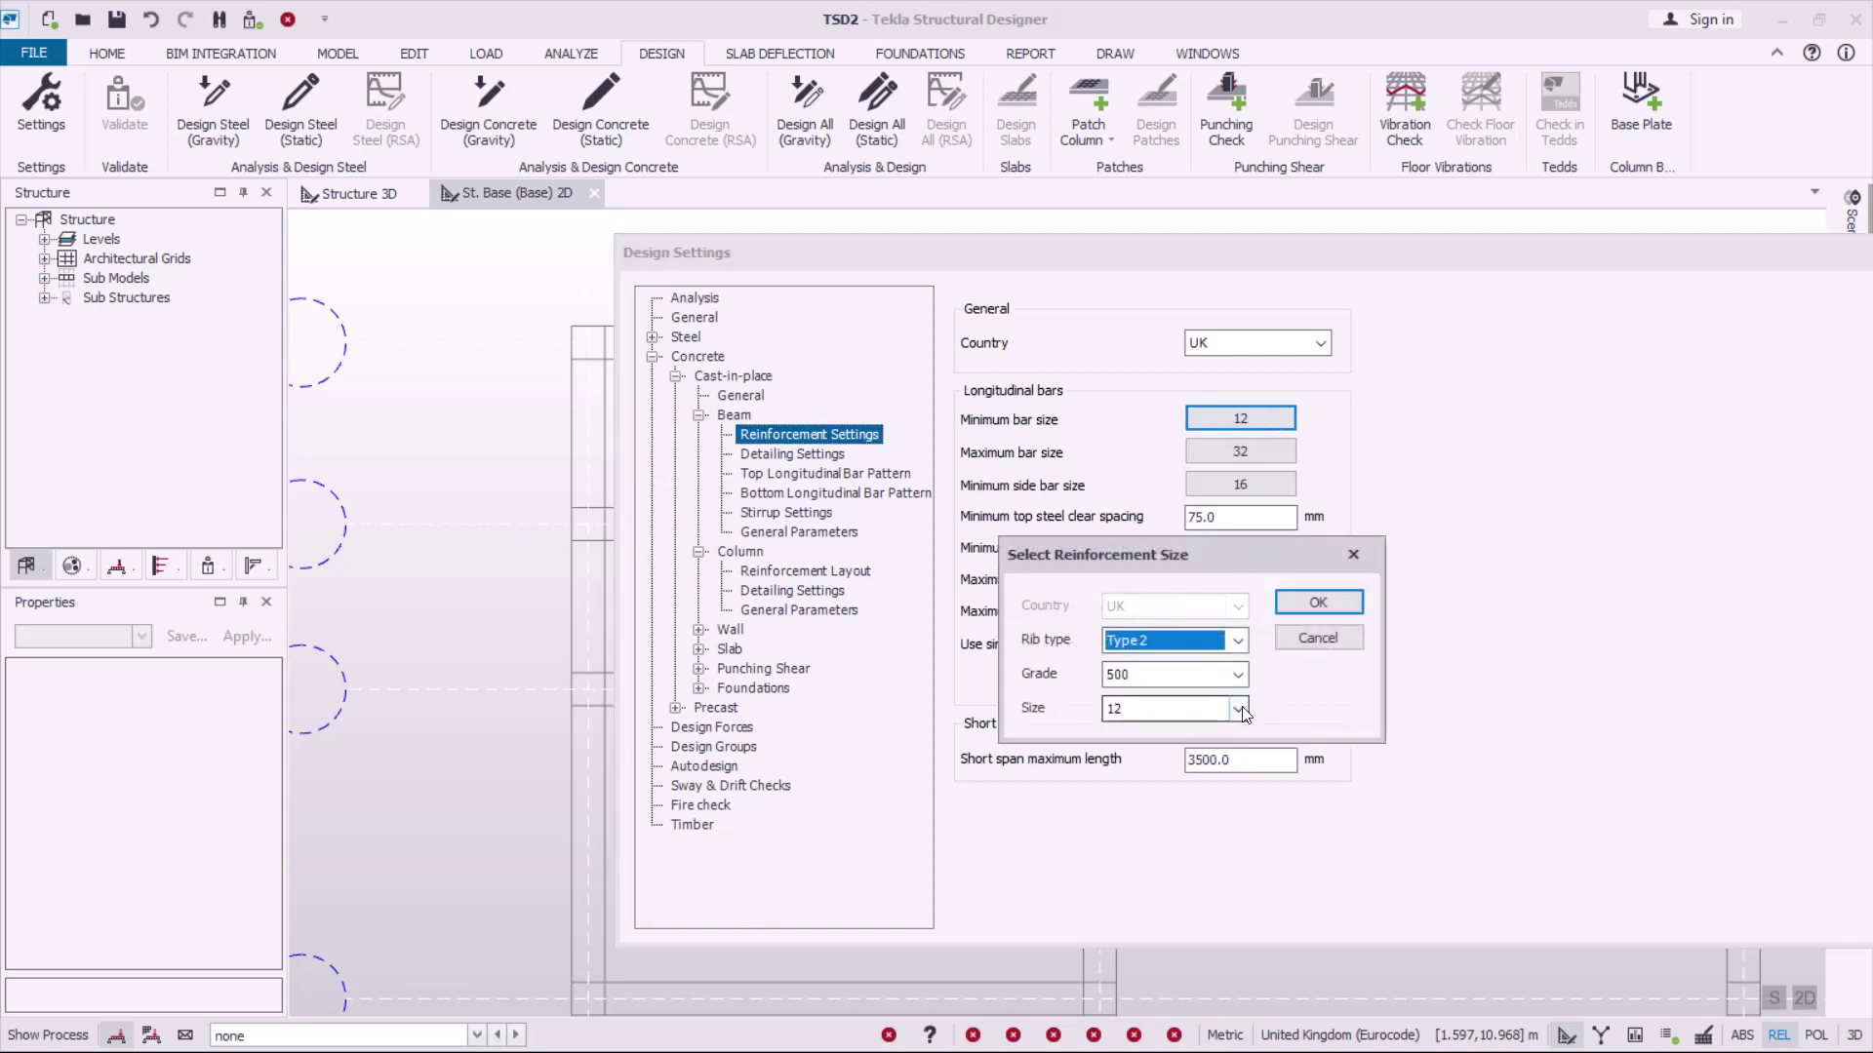
{"action": "left_click", "coordinate": [1239, 641]}
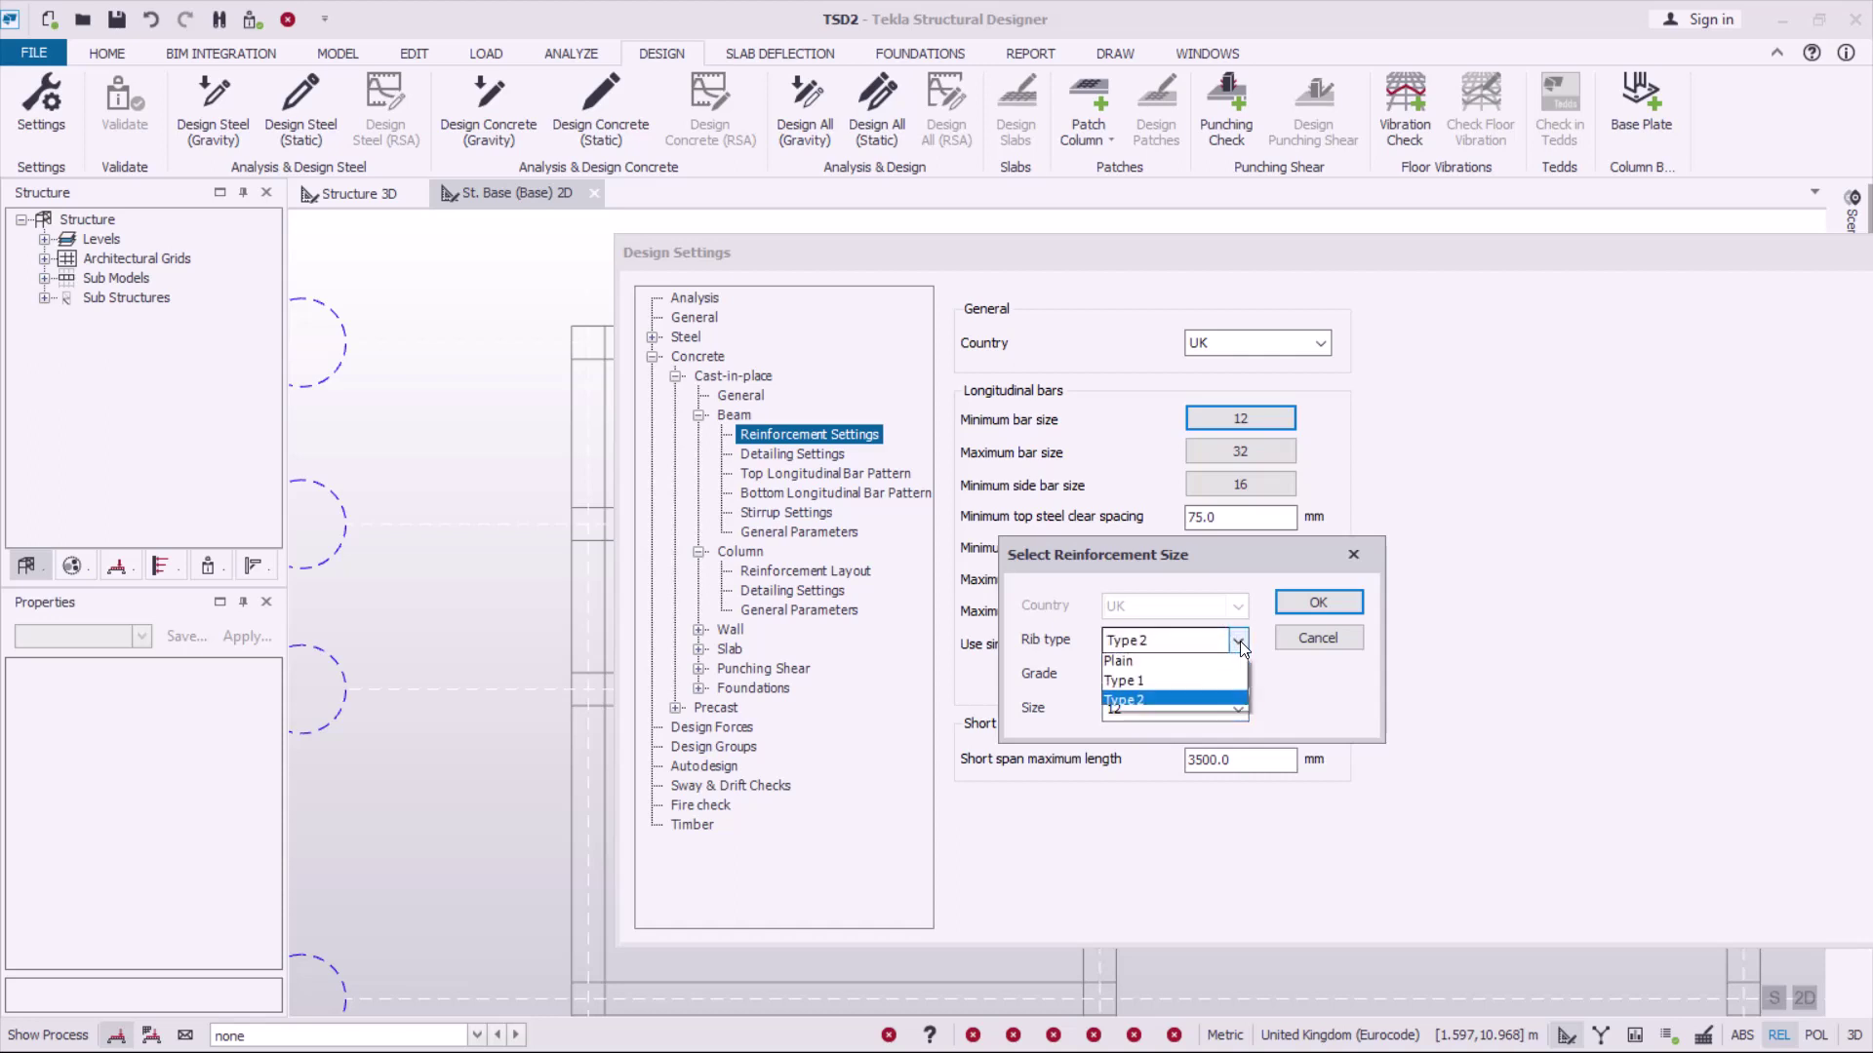
{"action": "left_click", "coordinate": [1170, 704]}
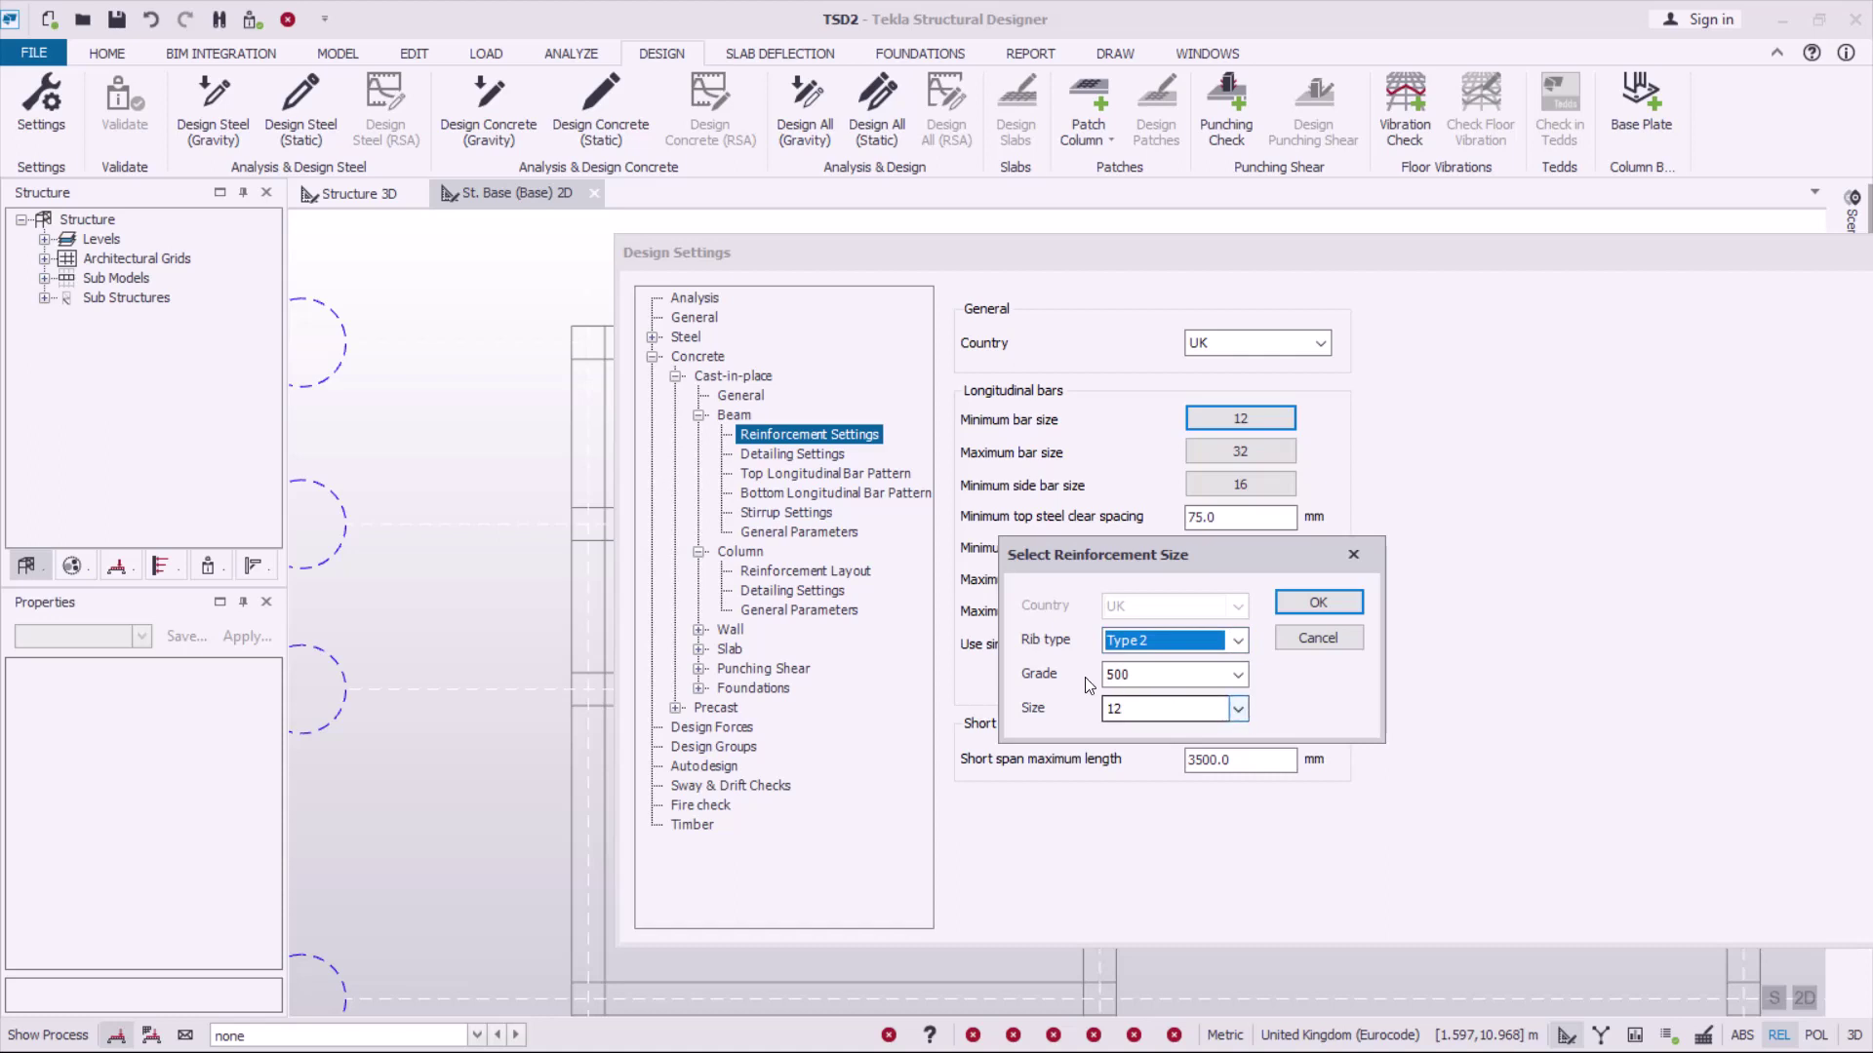
{"action": "left_click", "coordinate": [1236, 674]}
{"action": "left_click", "coordinate": [1235, 699]}
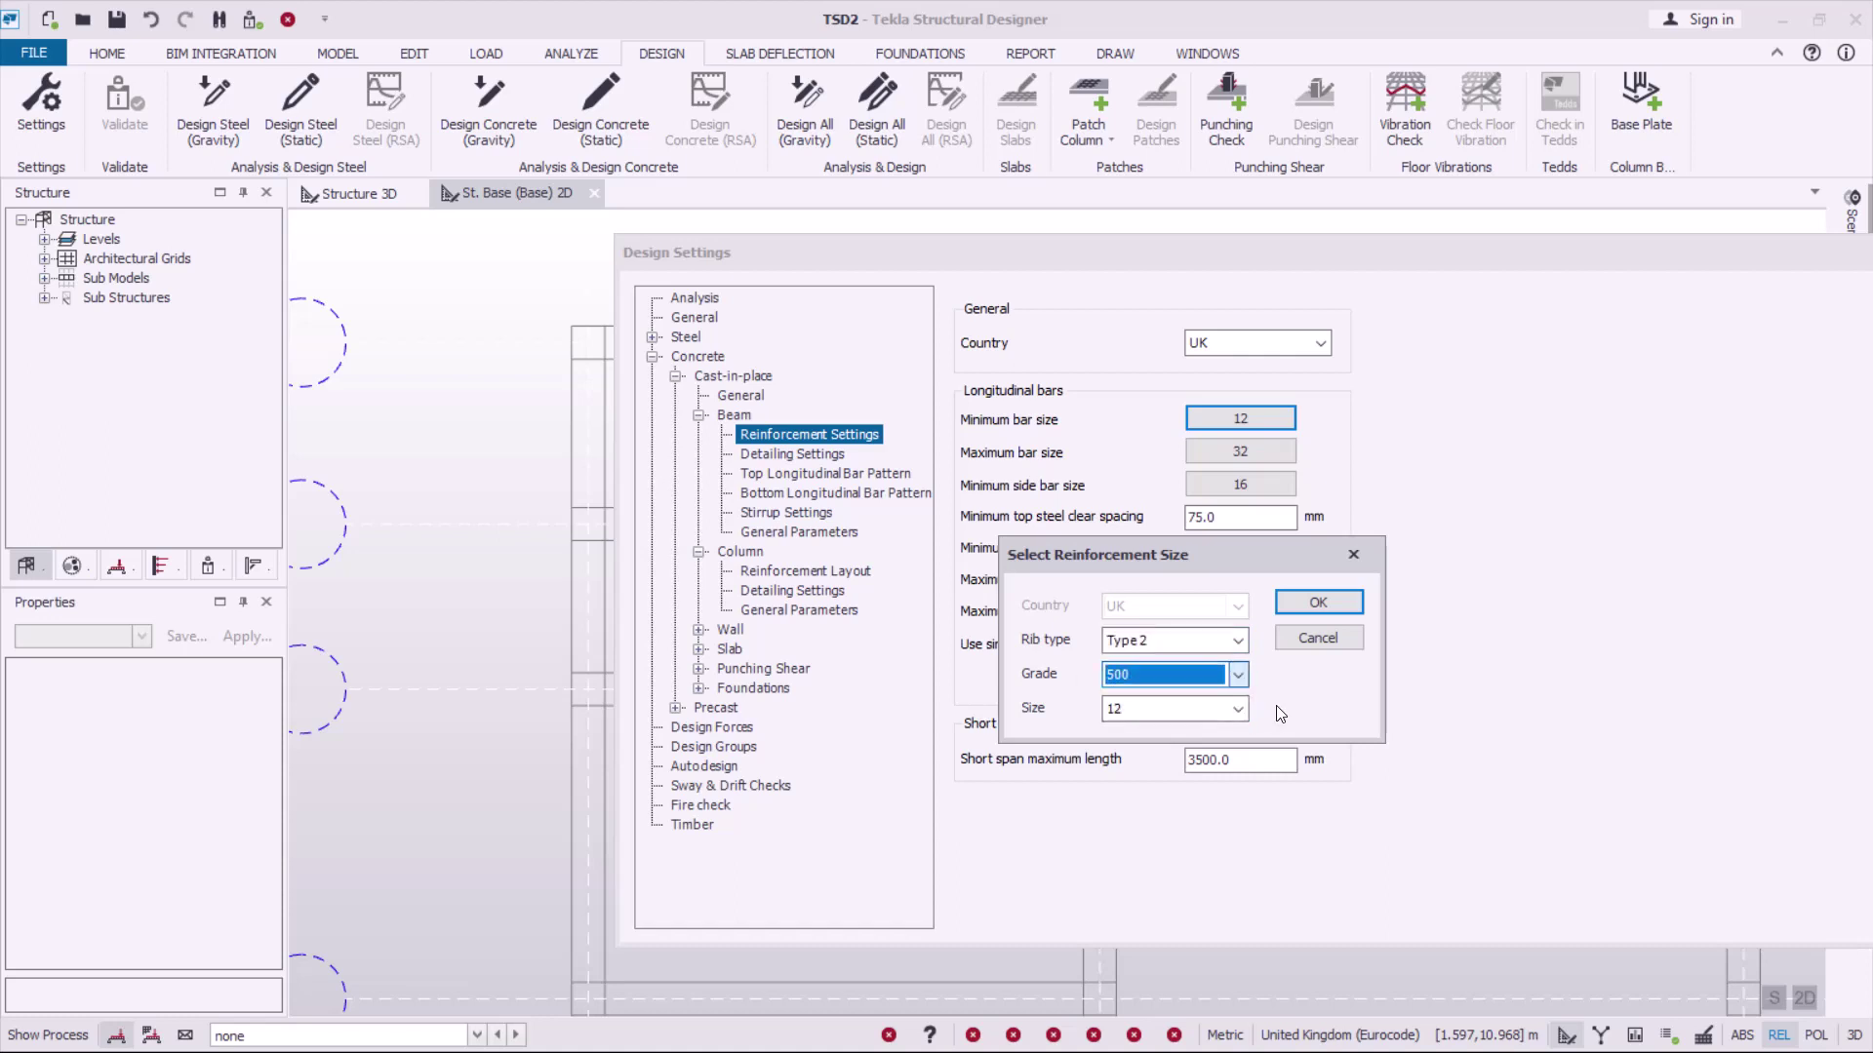
{"action": "left_click", "coordinate": [1238, 709]}
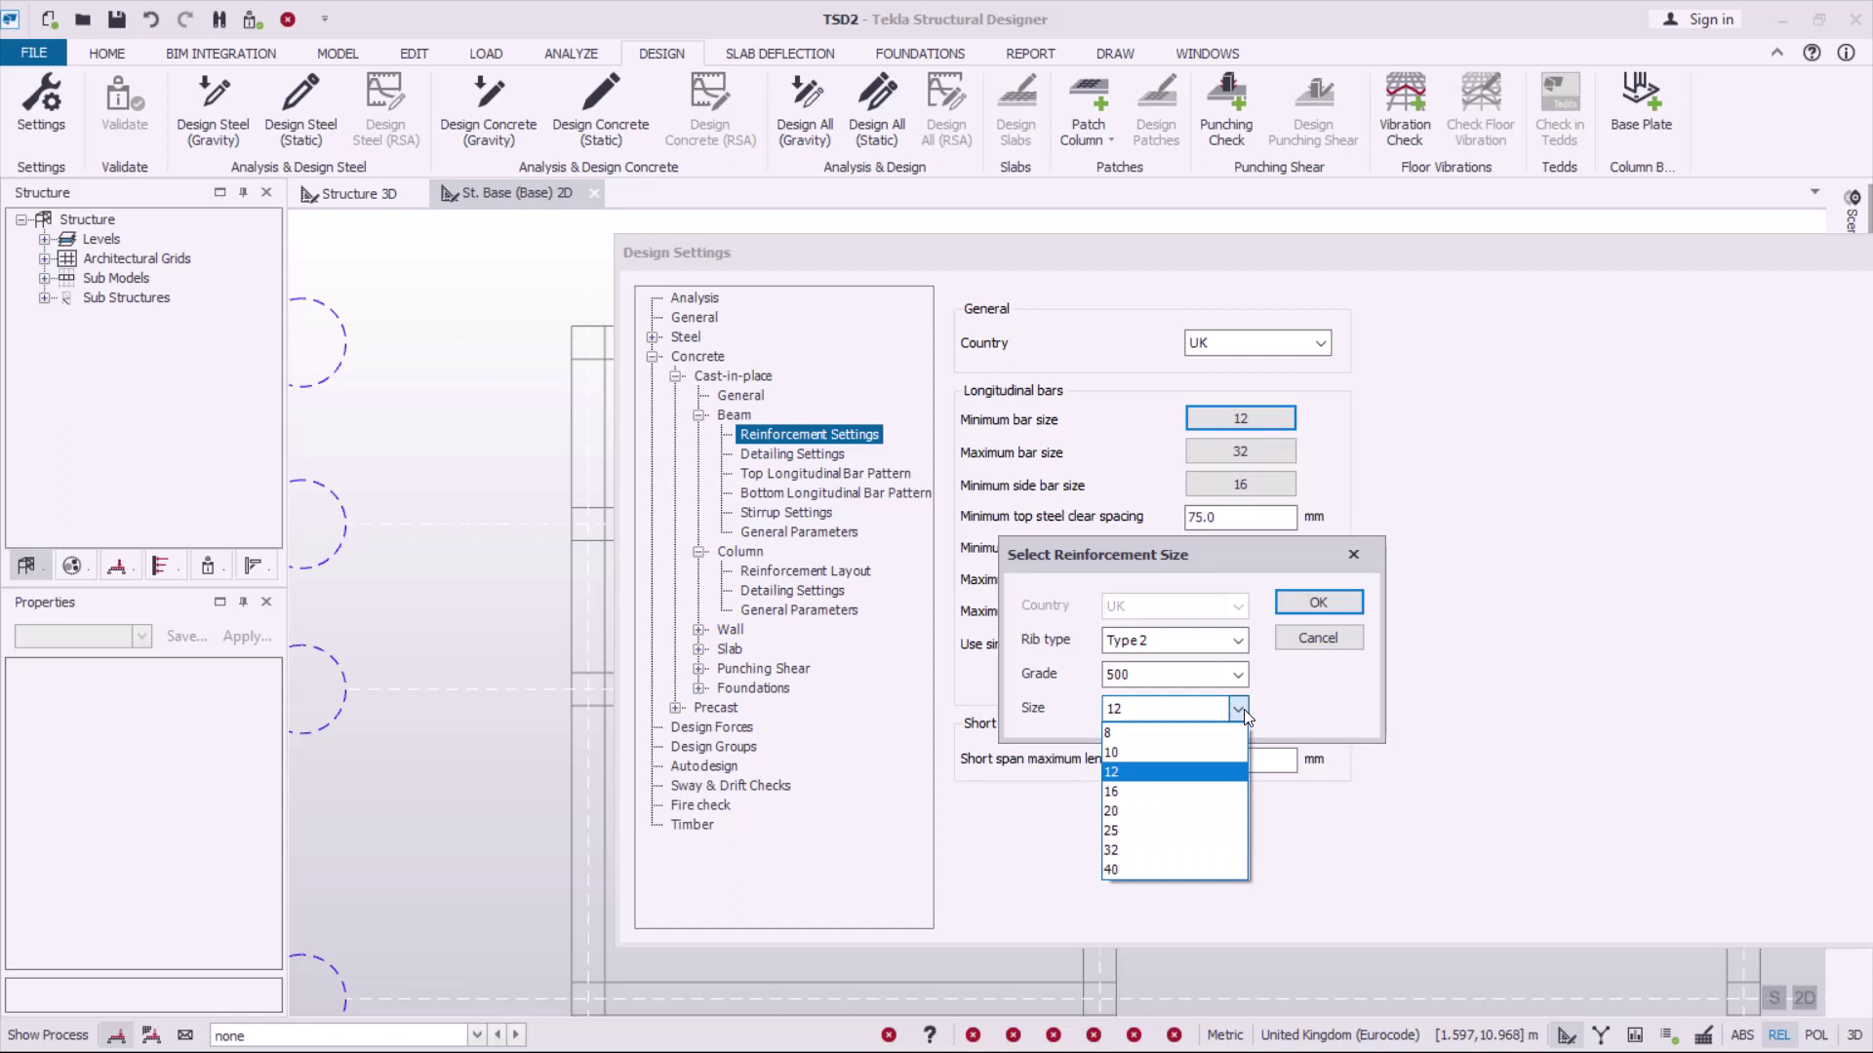
{"action": "left_click", "coordinate": [1118, 735]}
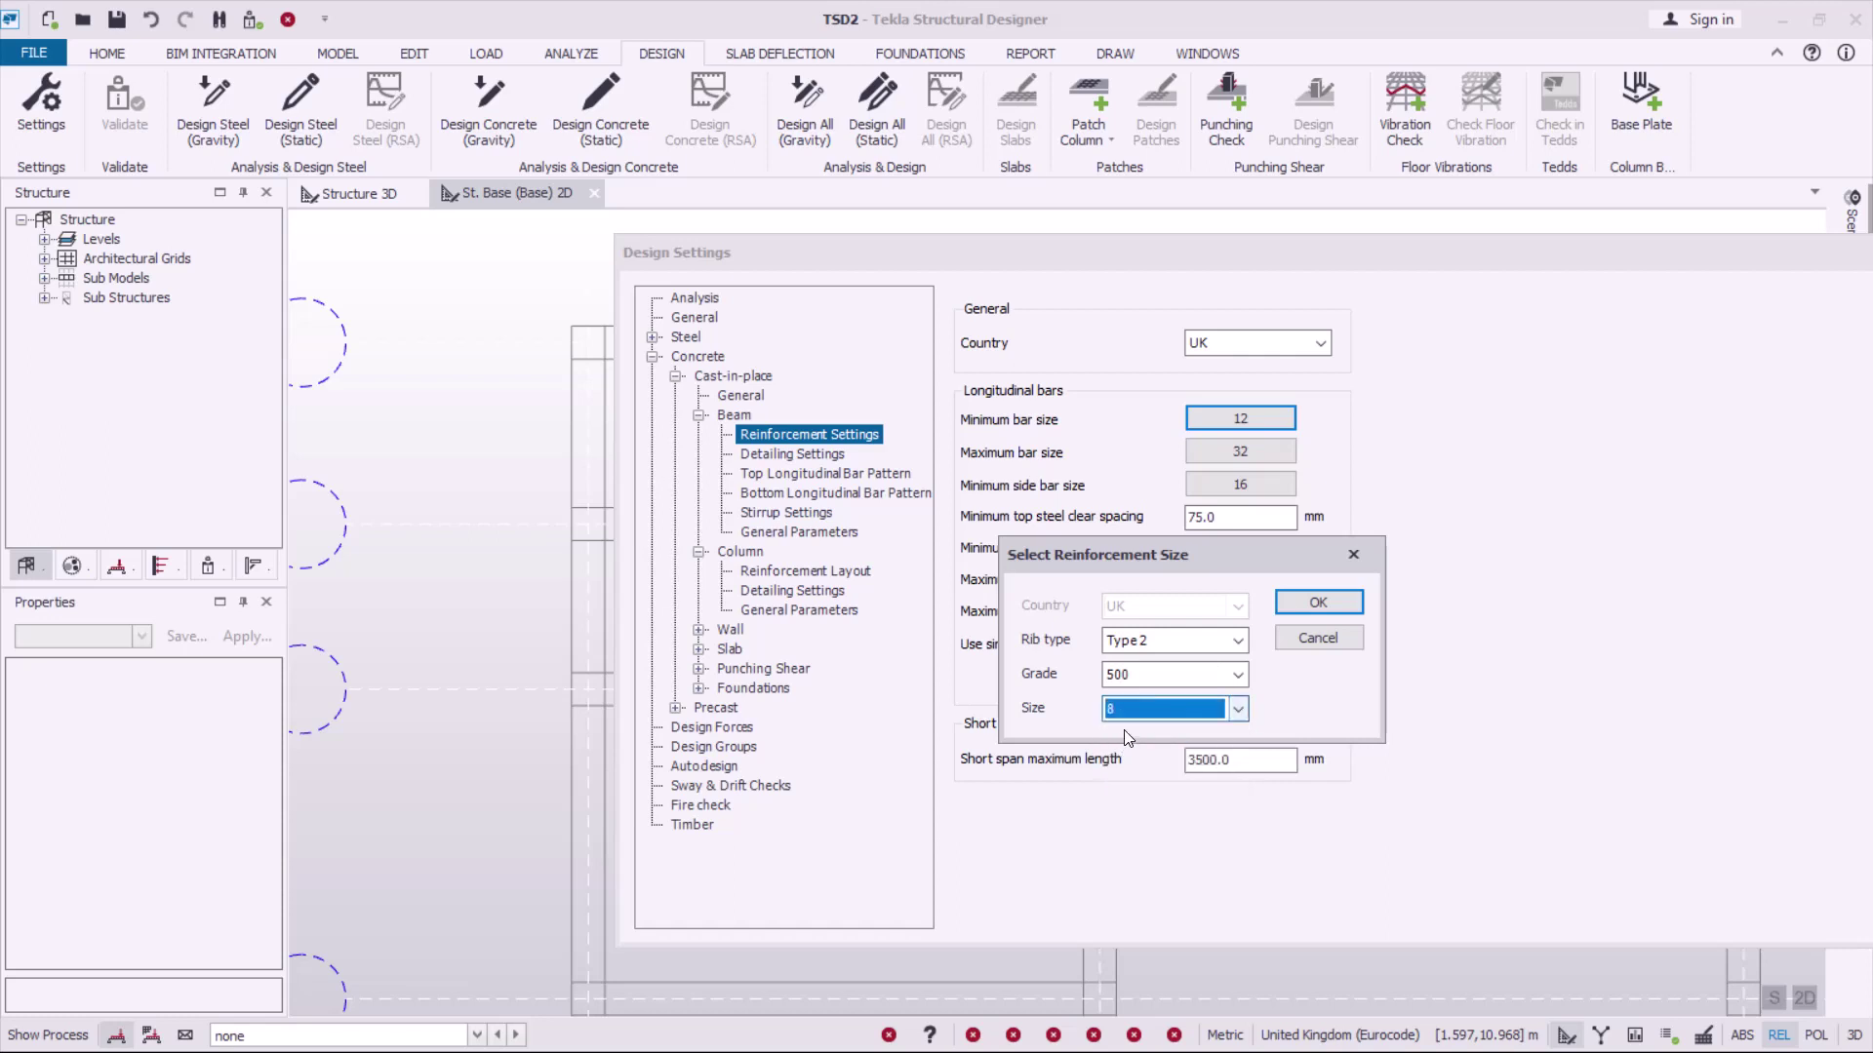
{"action": "left_click", "coordinate": [1318, 603]}
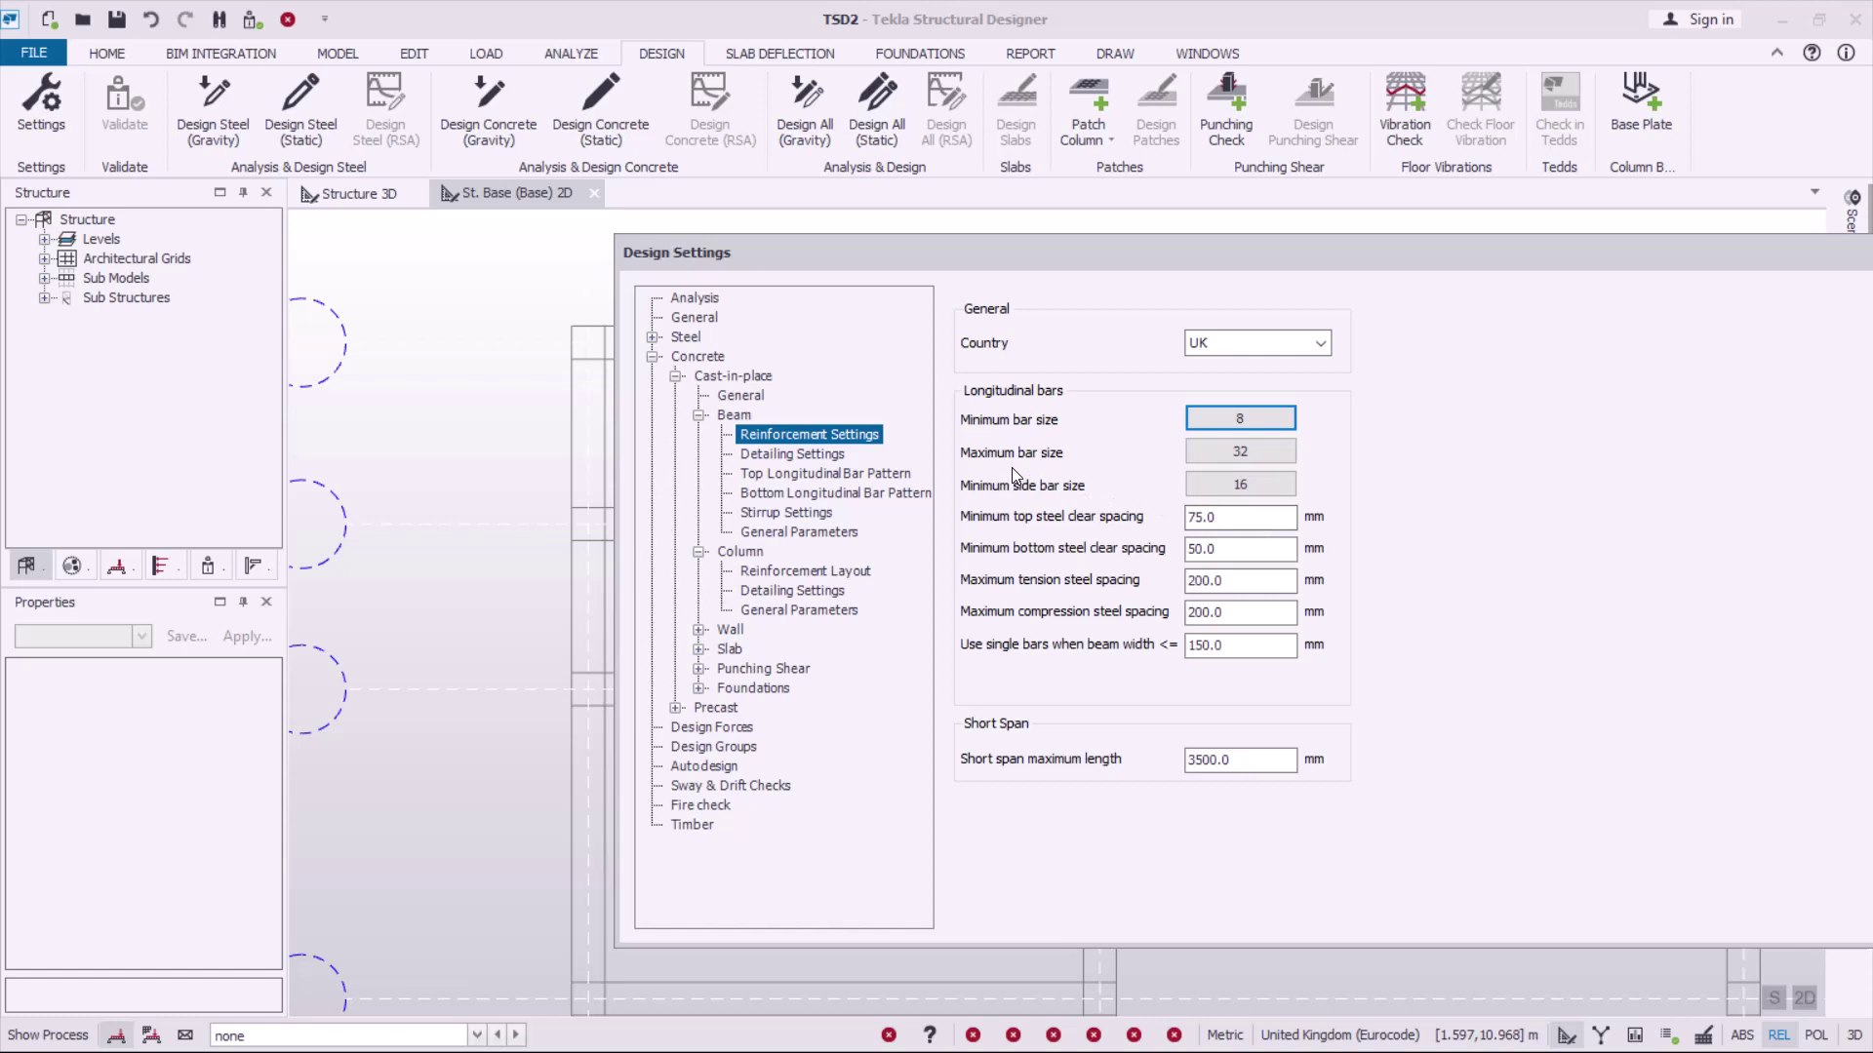
Step: Set the beam maximum bar size to 20 and minimum side bar size to 8
{"action": "double_click", "coordinate": [1268, 452]}
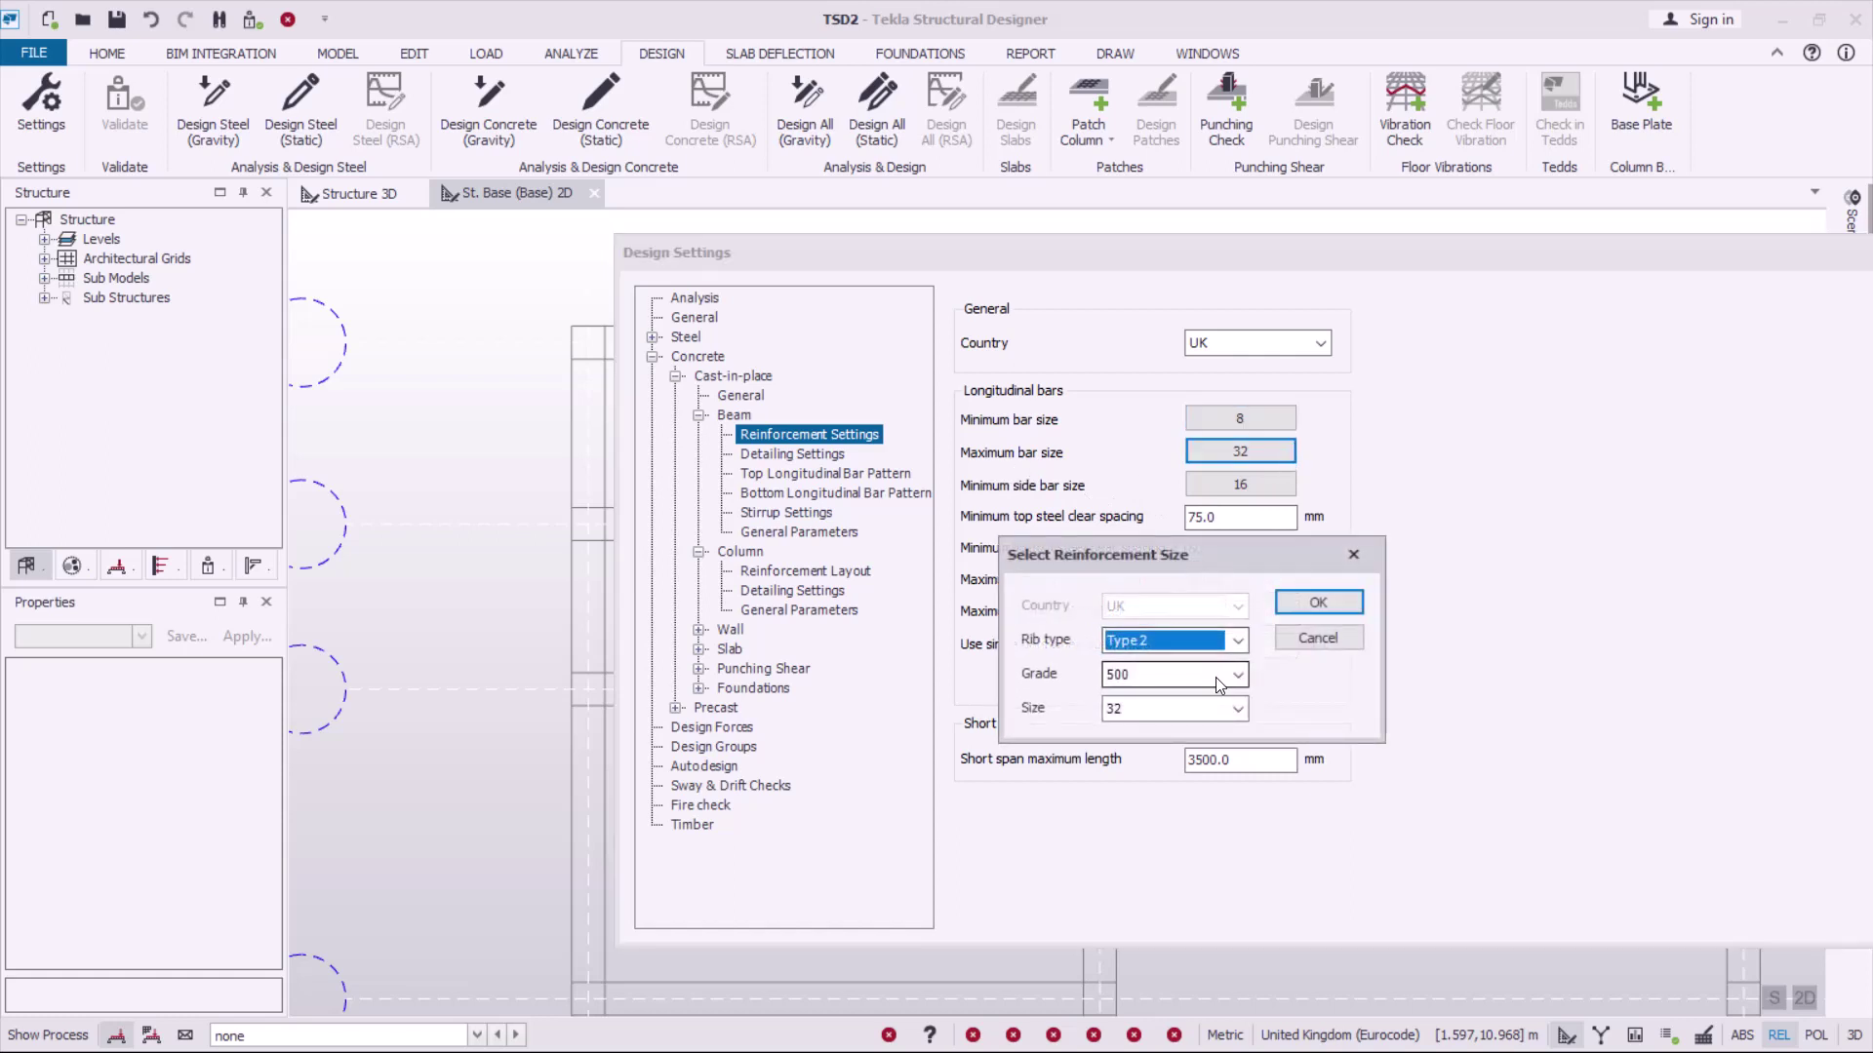
{"action": "left_click", "coordinate": [1236, 711]}
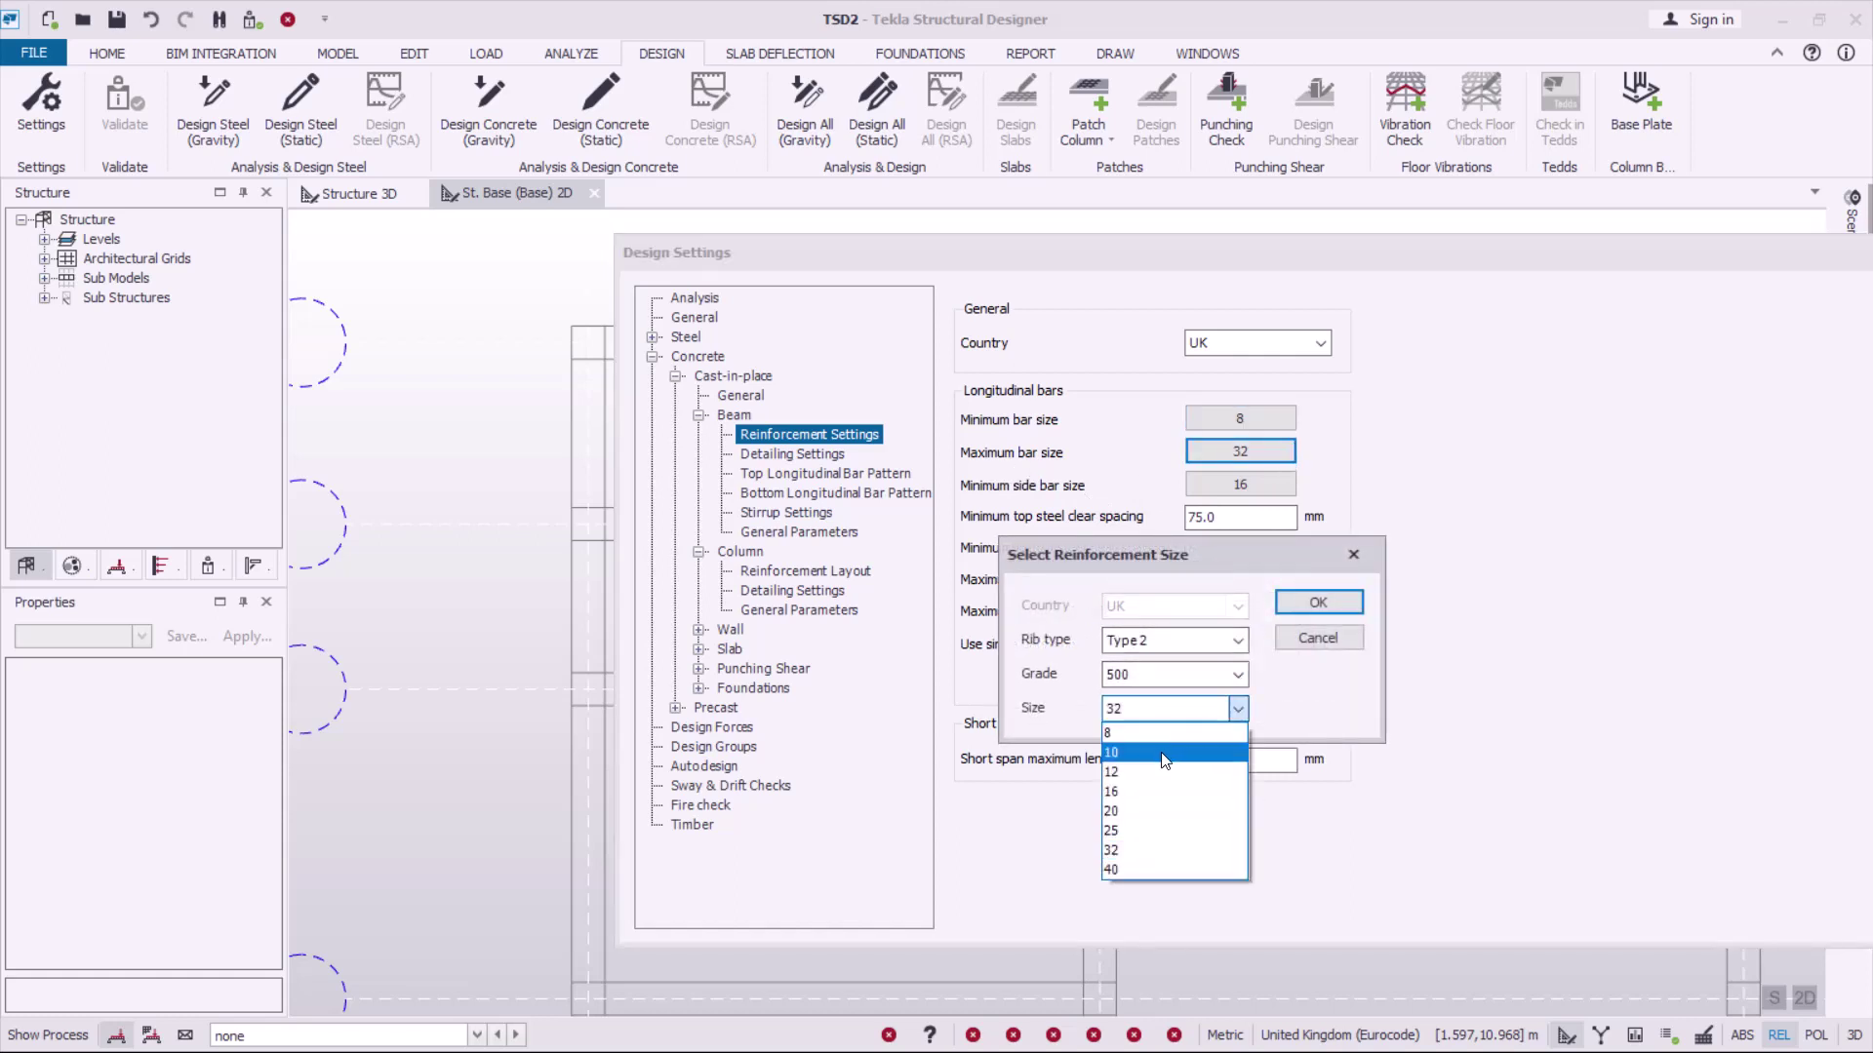
{"action": "left_click", "coordinate": [1126, 820]}
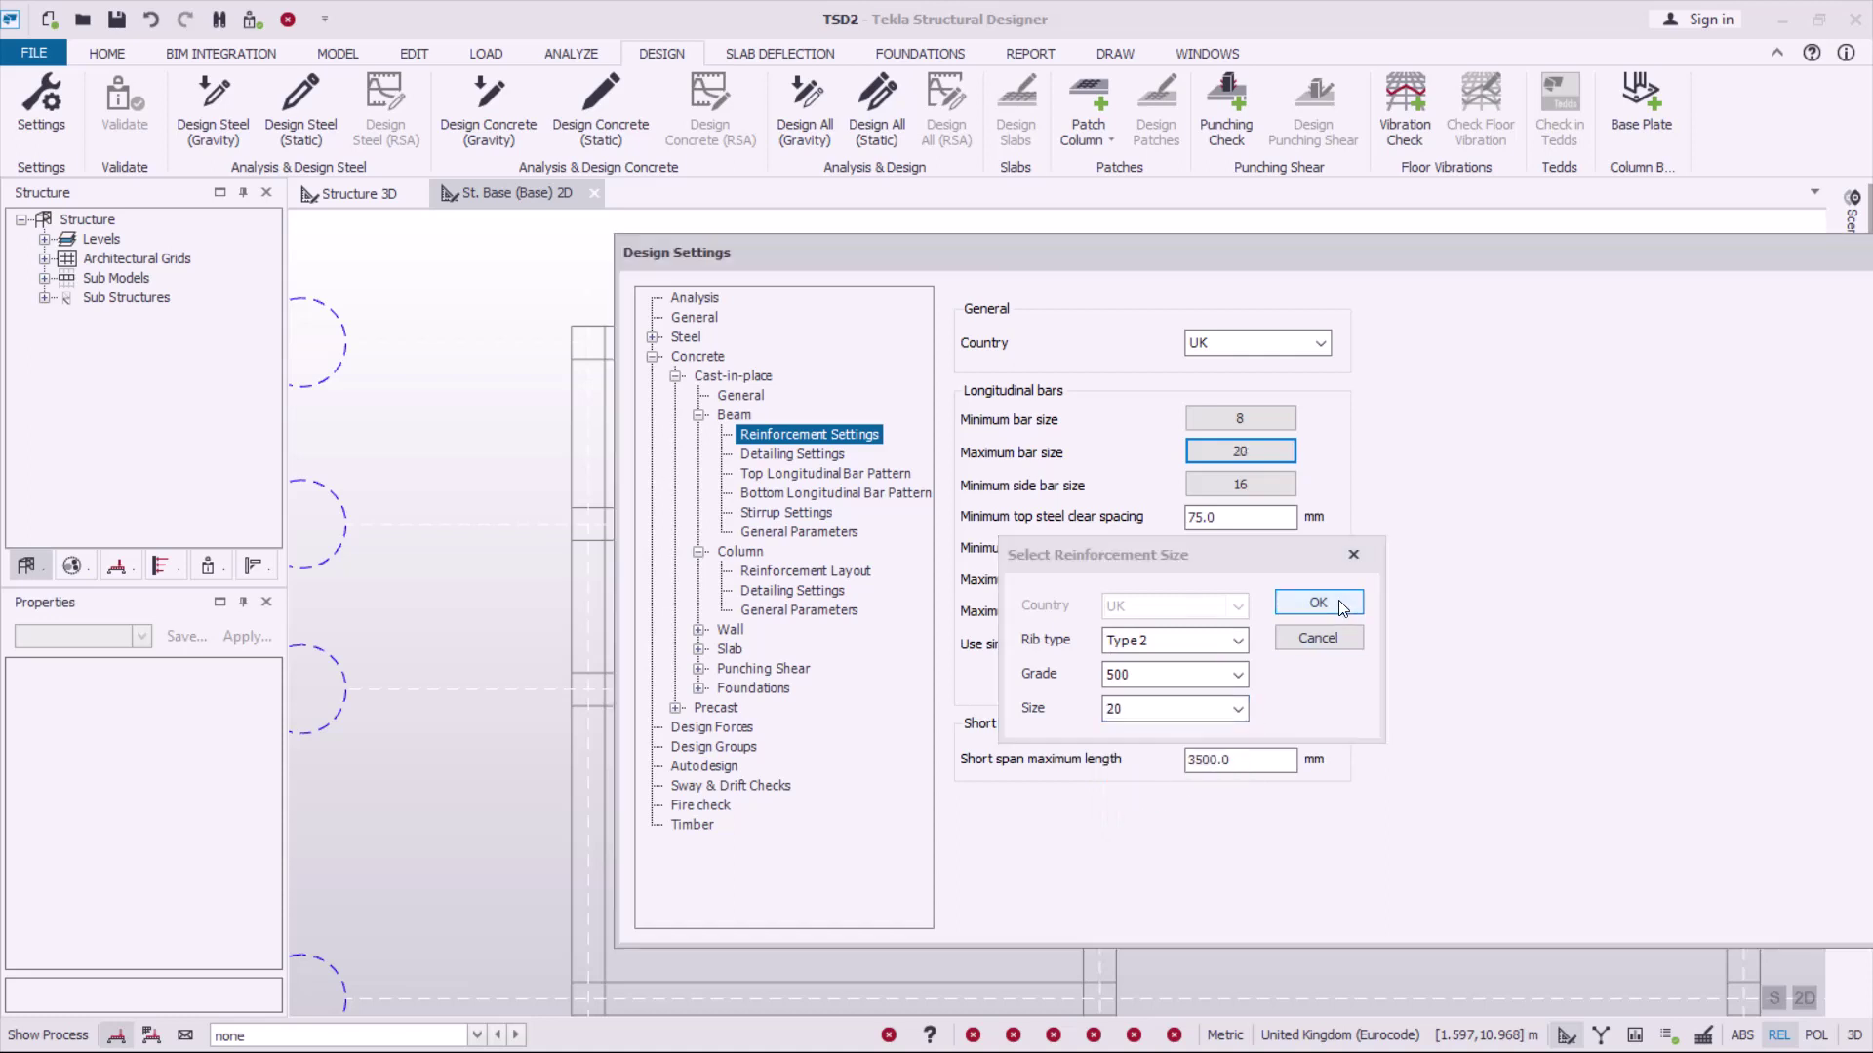
{"action": "left_click", "coordinate": [1318, 602]}
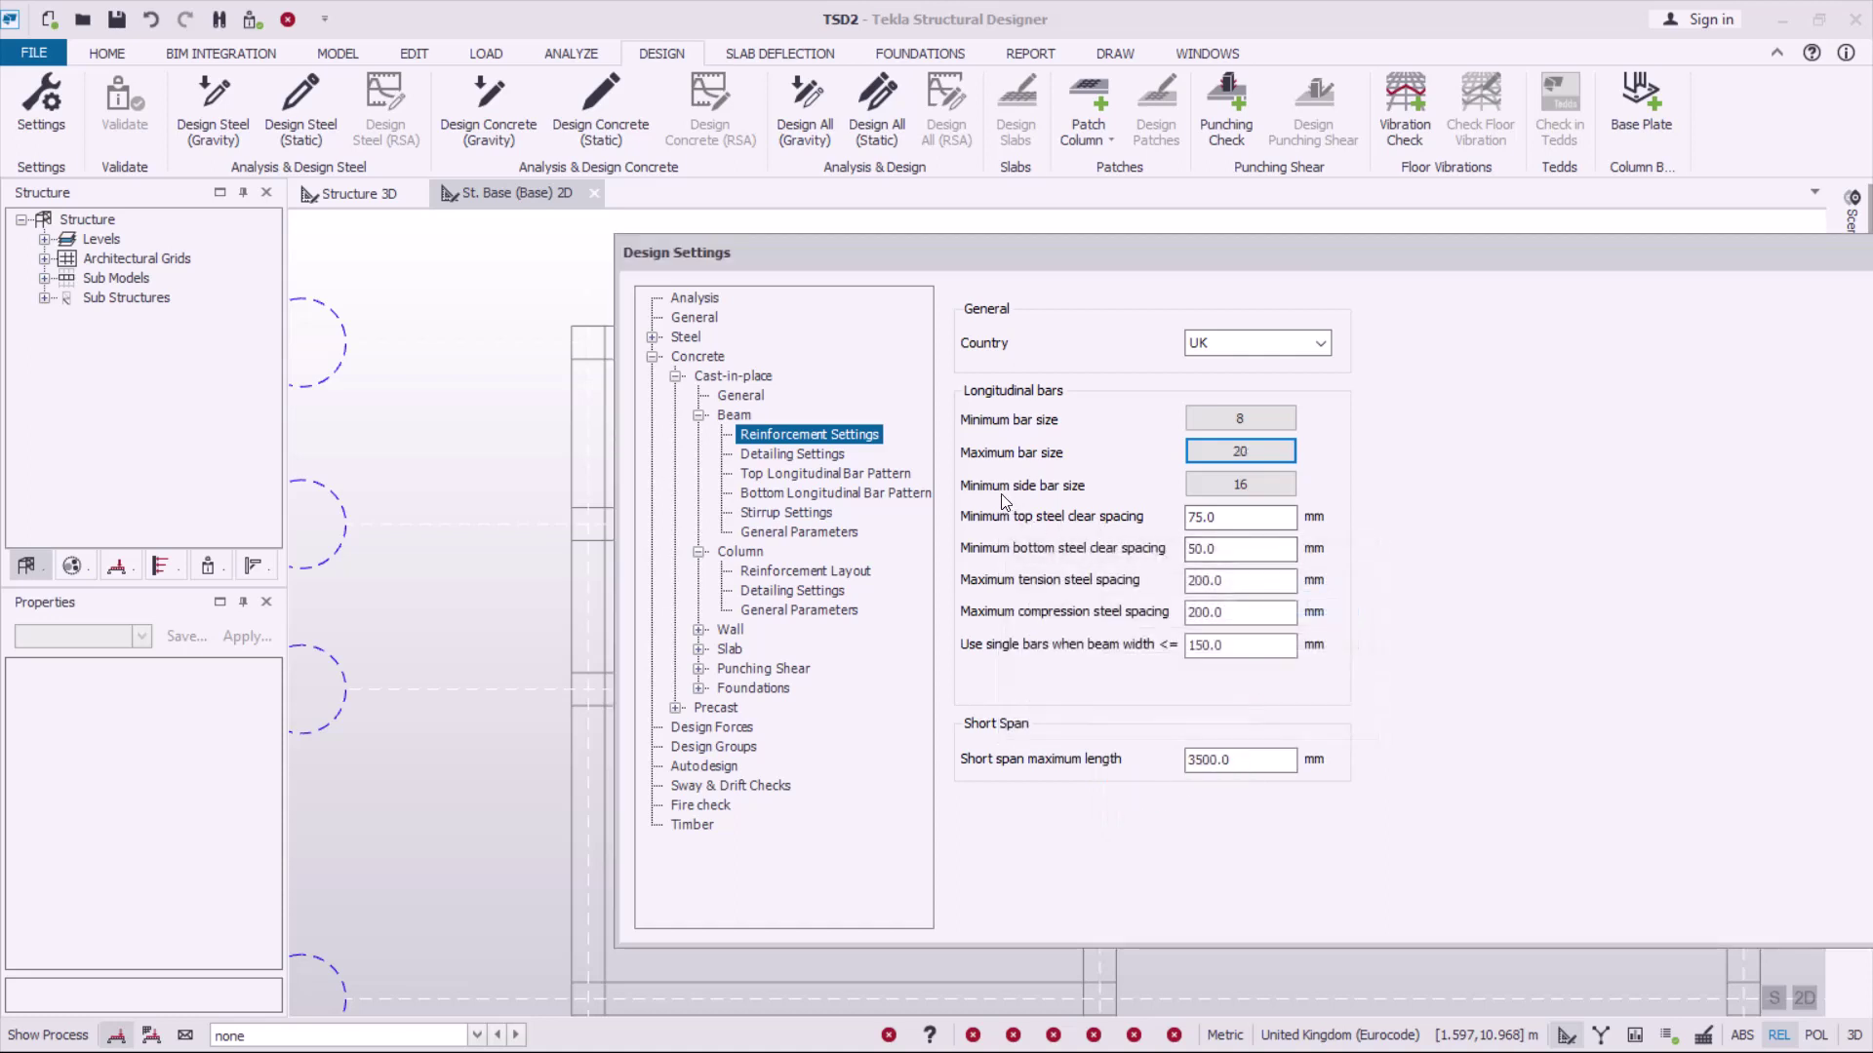
{"action": "left_click", "coordinate": [1280, 485]}
{"action": "left_click", "coordinate": [1238, 709]}
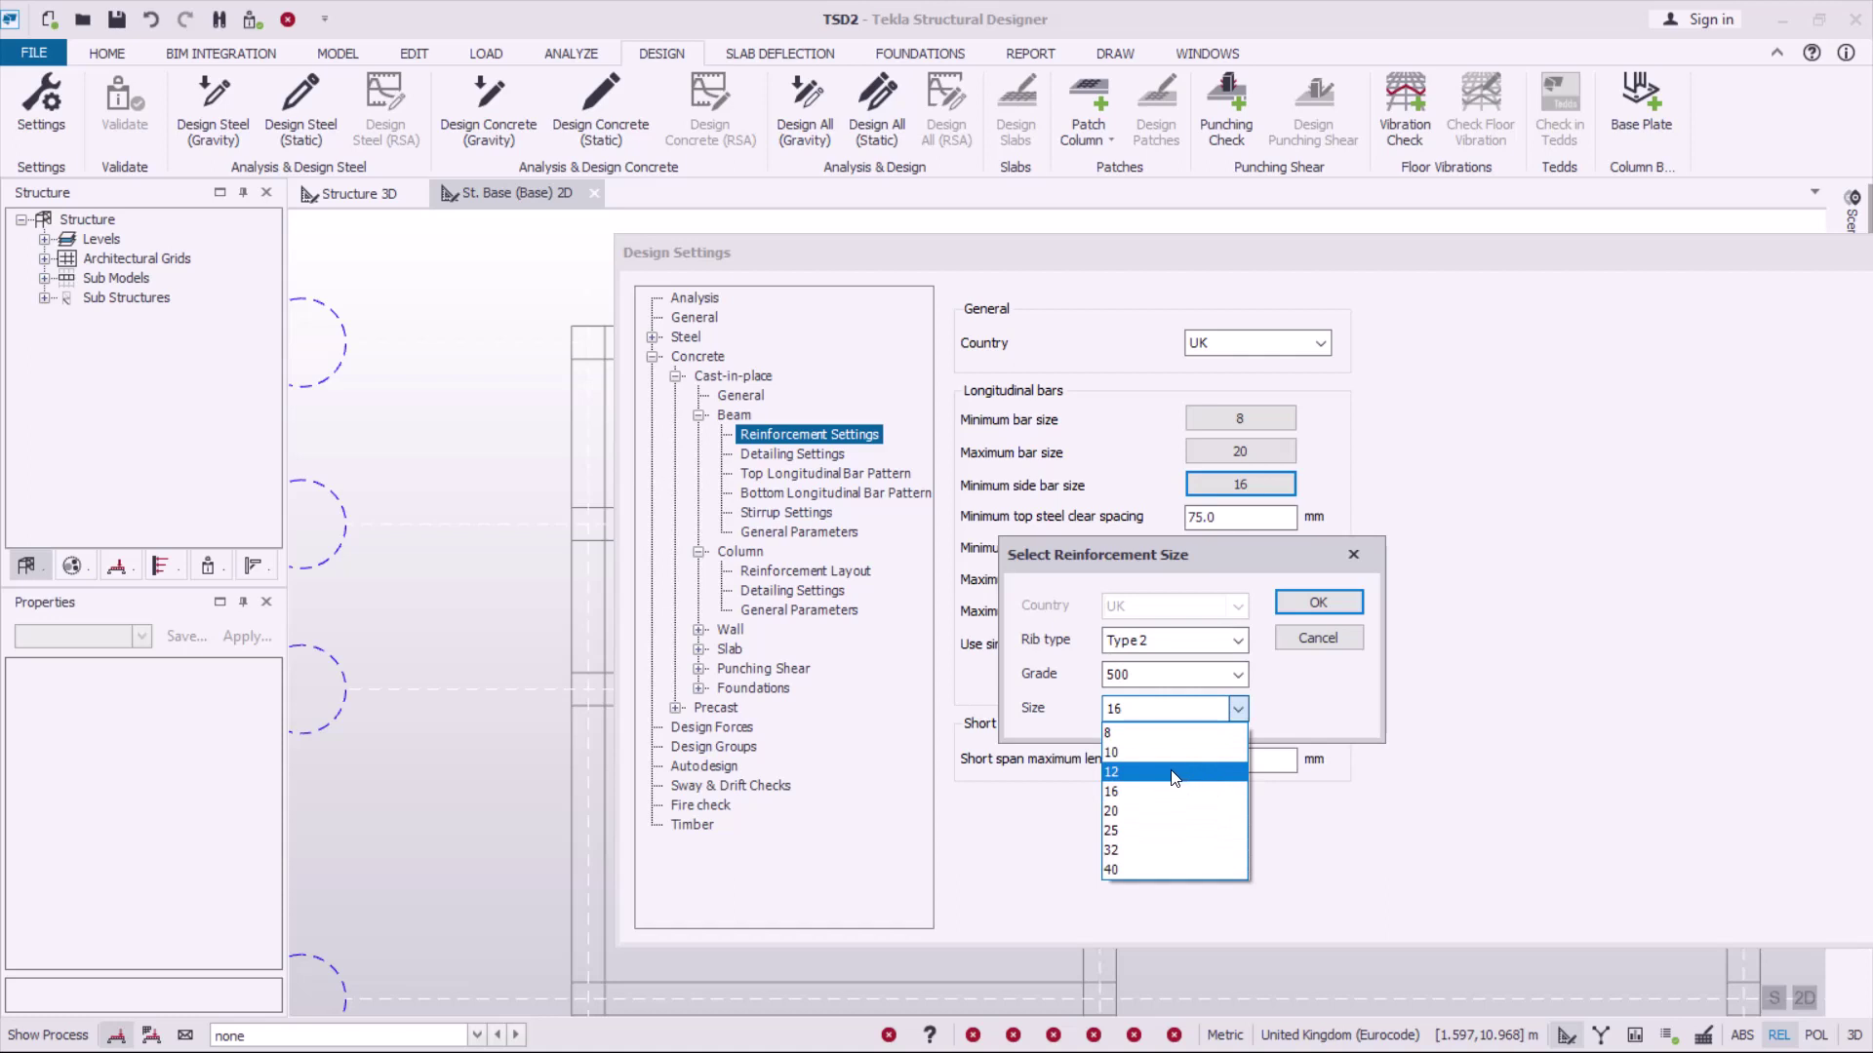
{"action": "left_click", "coordinate": [1125, 733]}
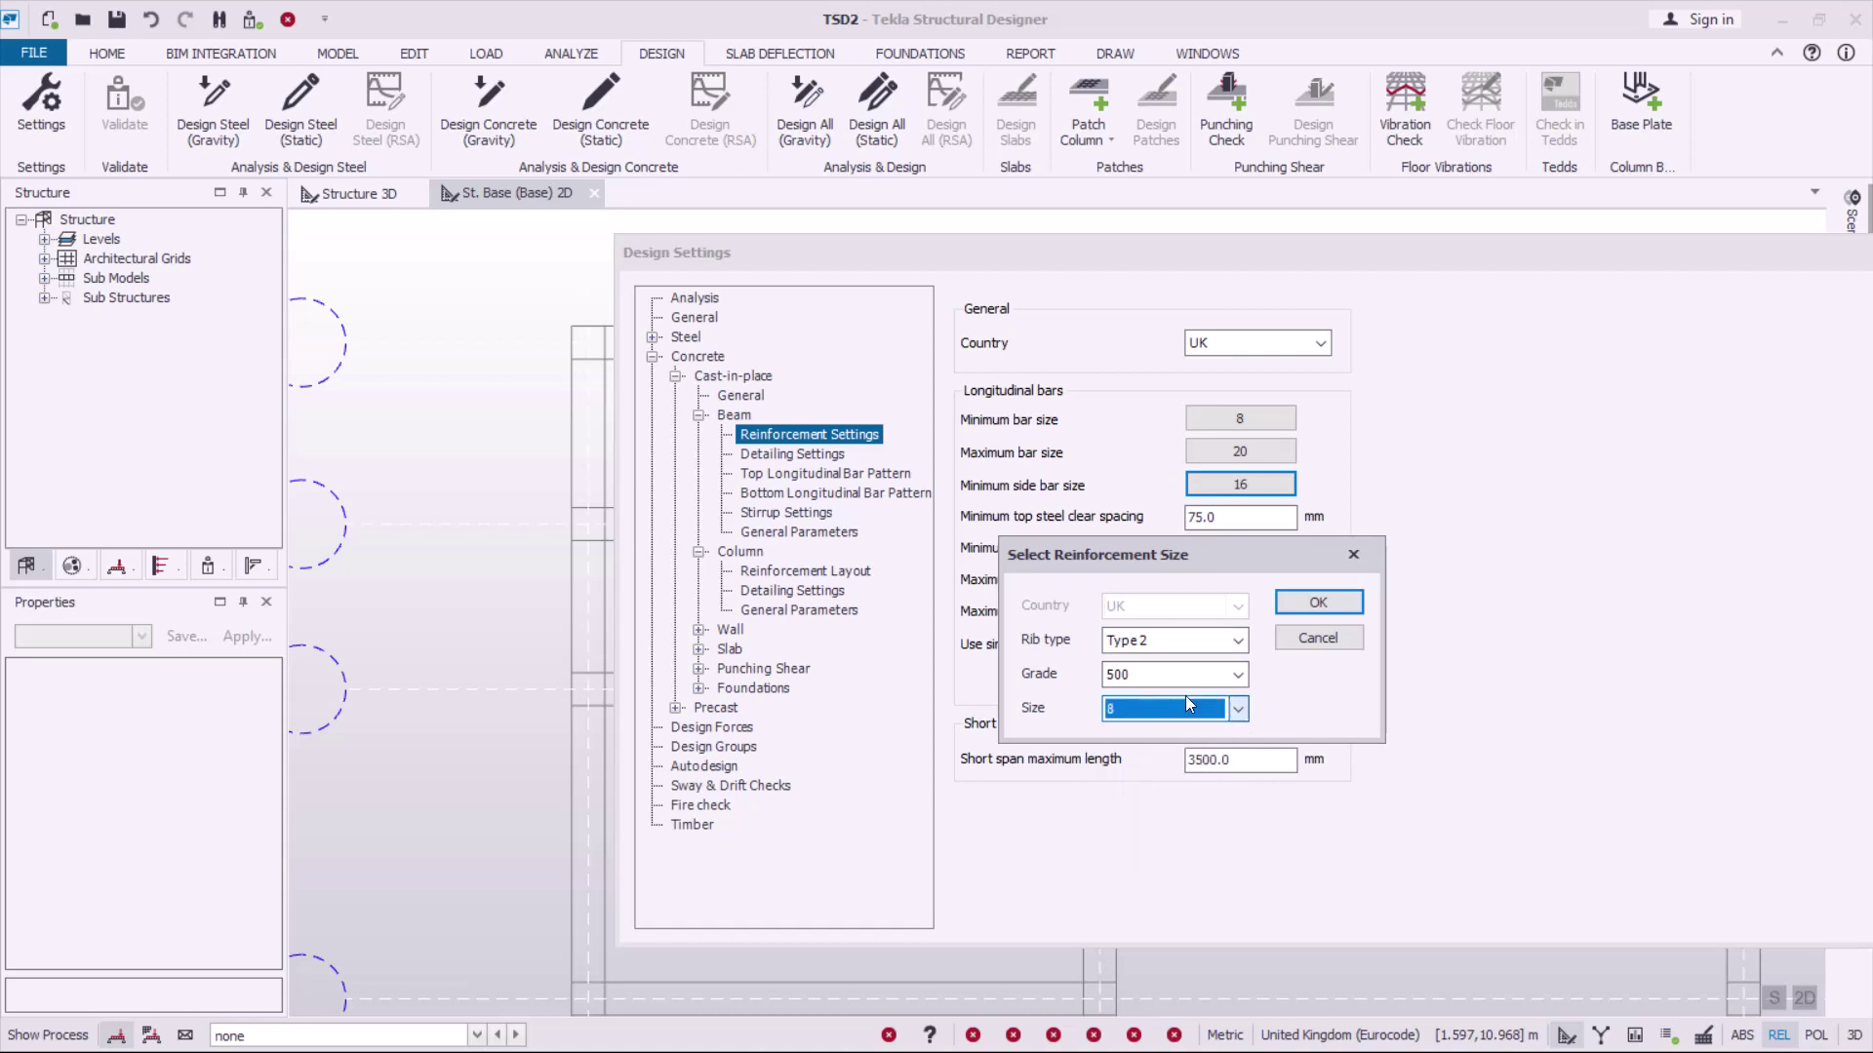
{"action": "left_click", "coordinate": [1317, 602]}
Step: Change the beam minimum bar size from 8 to 12
{"action": "left_click", "coordinate": [1198, 419]}
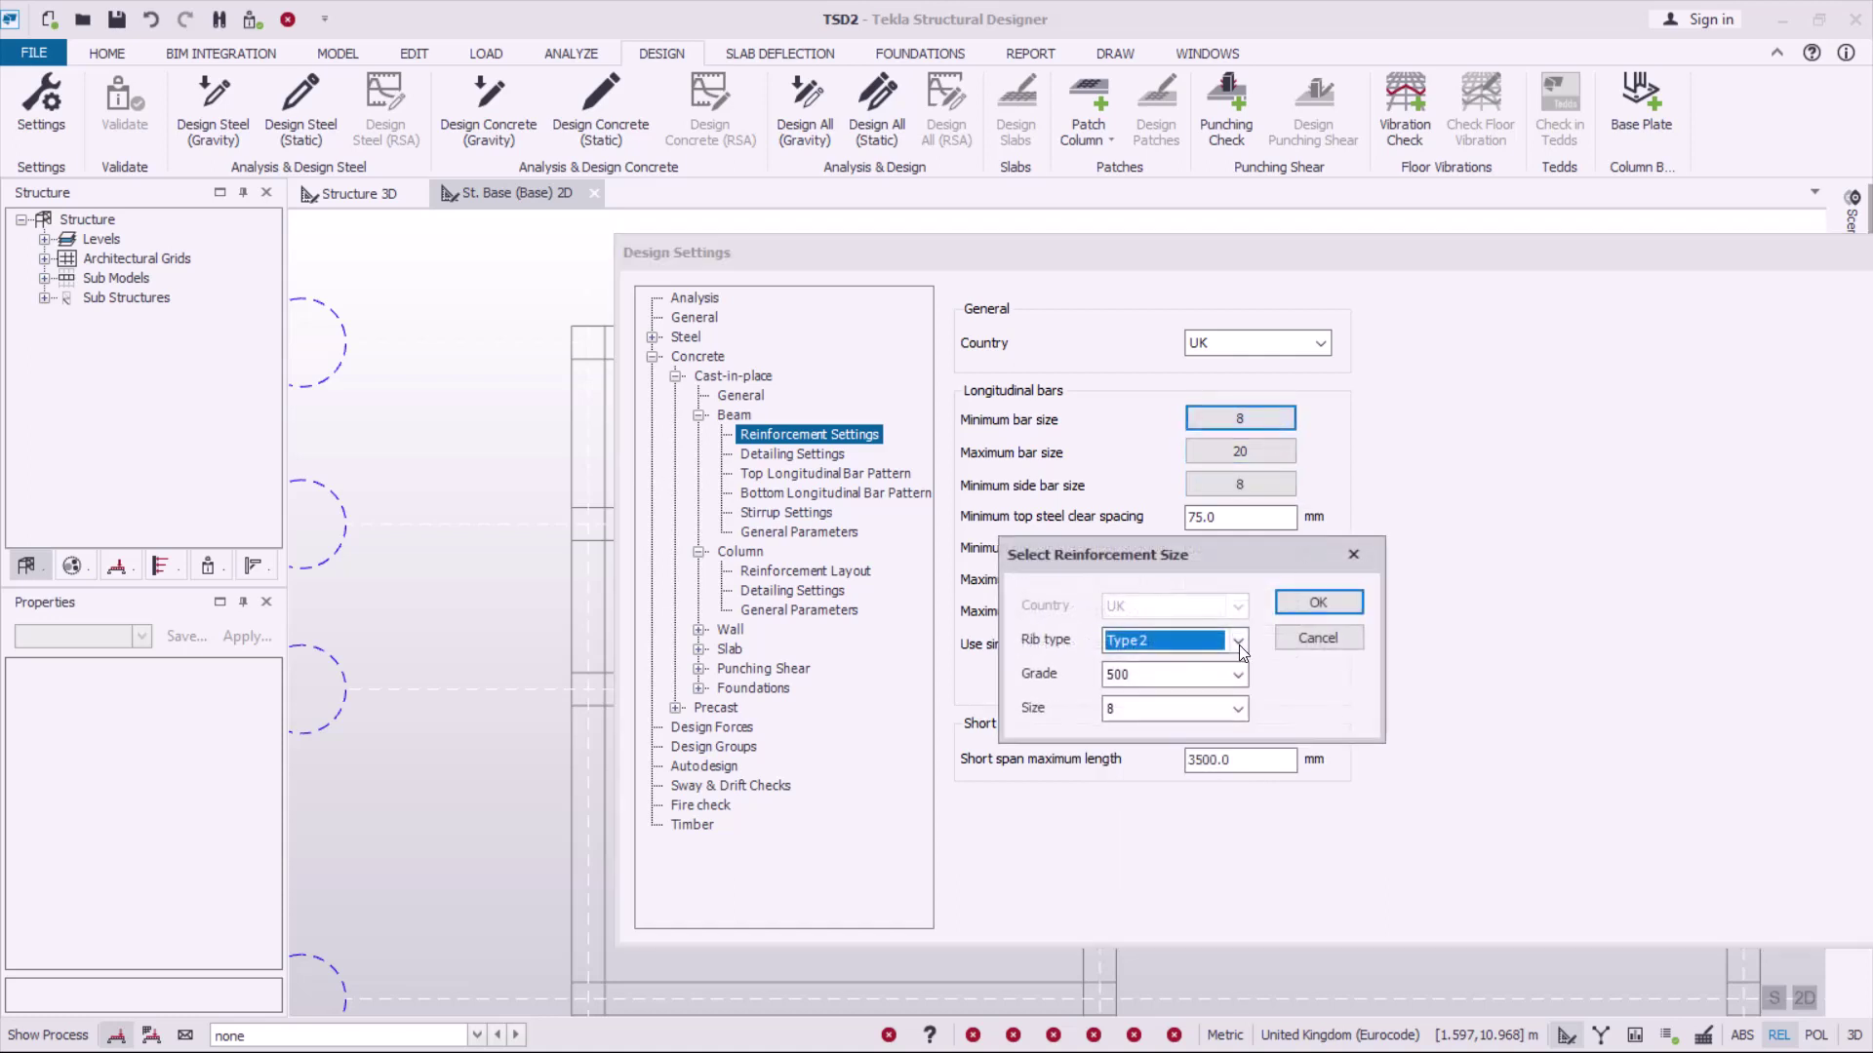
{"action": "left_click", "coordinate": [1238, 708]}
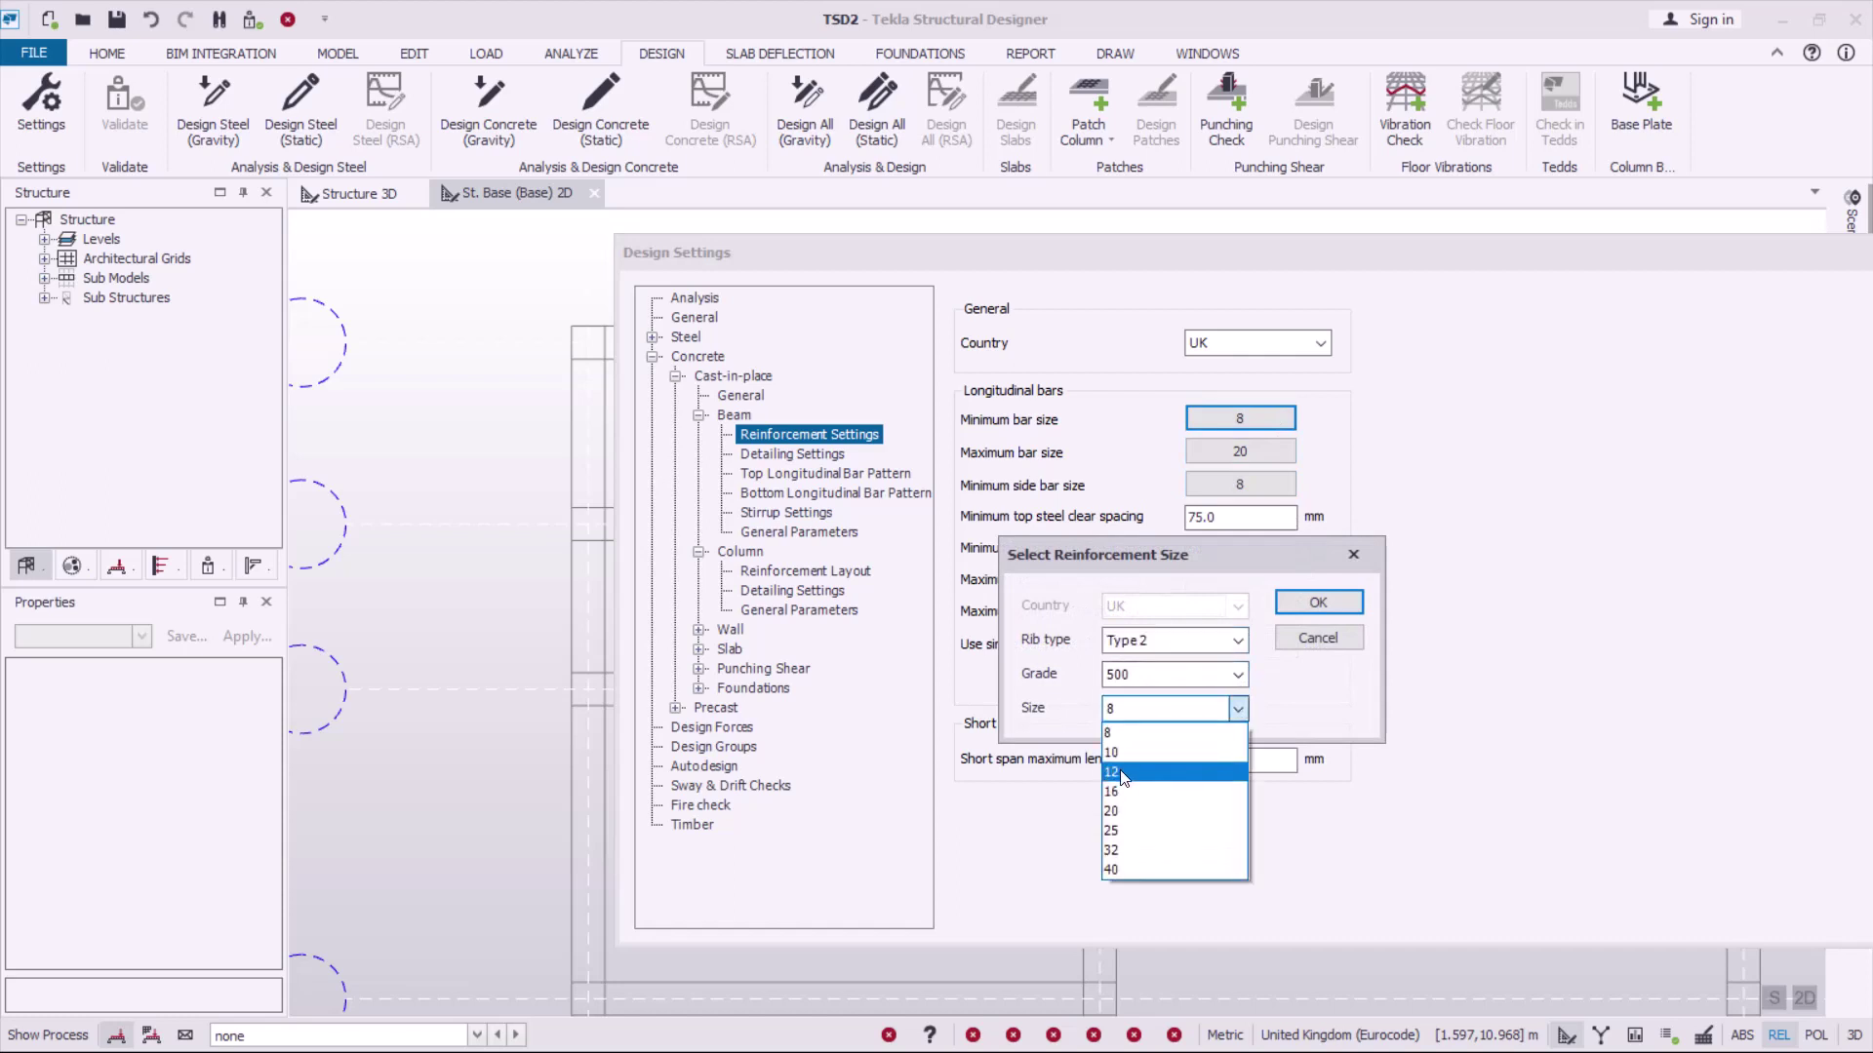
{"action": "left_click", "coordinate": [1131, 768]}
{"action": "left_click", "coordinate": [1319, 606]}
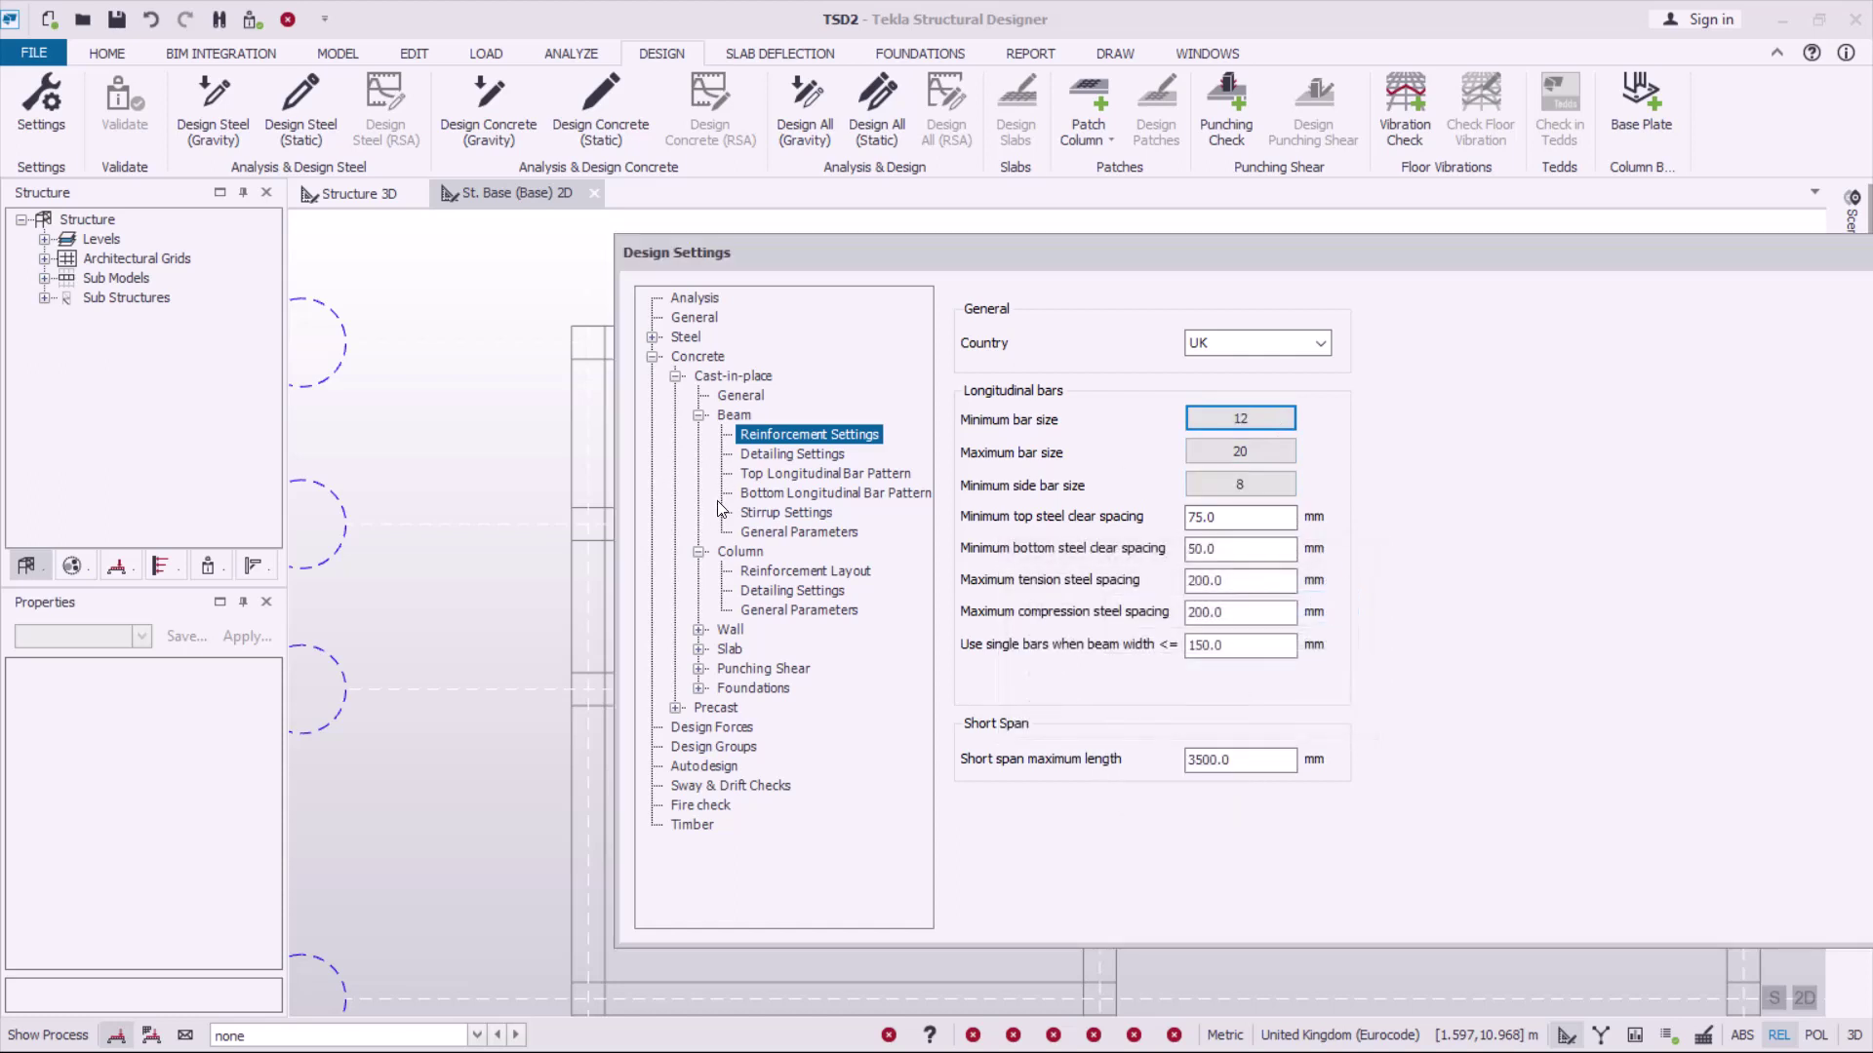
Step: Review beam Cut Length, Curtailment and Stirrups detailing pages, then show Top Longitudinal Bar Pattern
{"action": "left_click", "coordinate": [788, 455]}
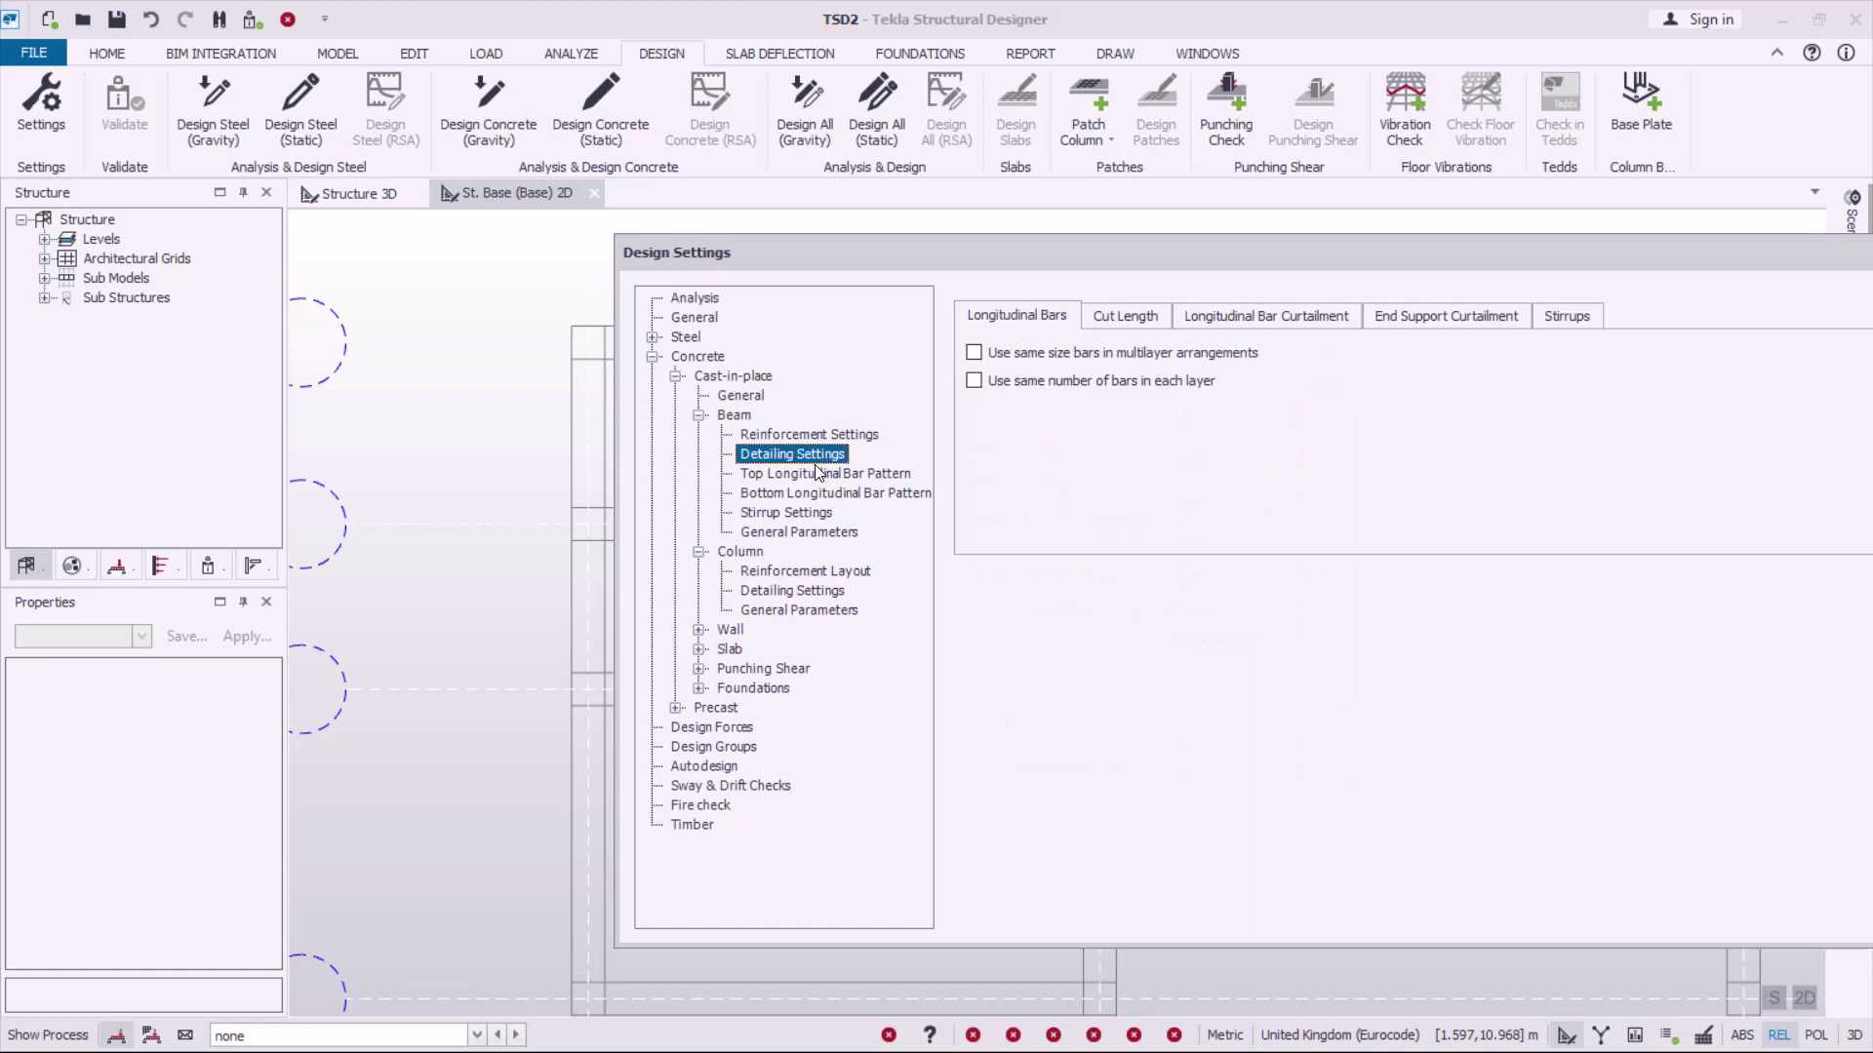
{"action": "left_click", "coordinate": [1124, 316]}
{"action": "left_click", "coordinate": [1271, 315]}
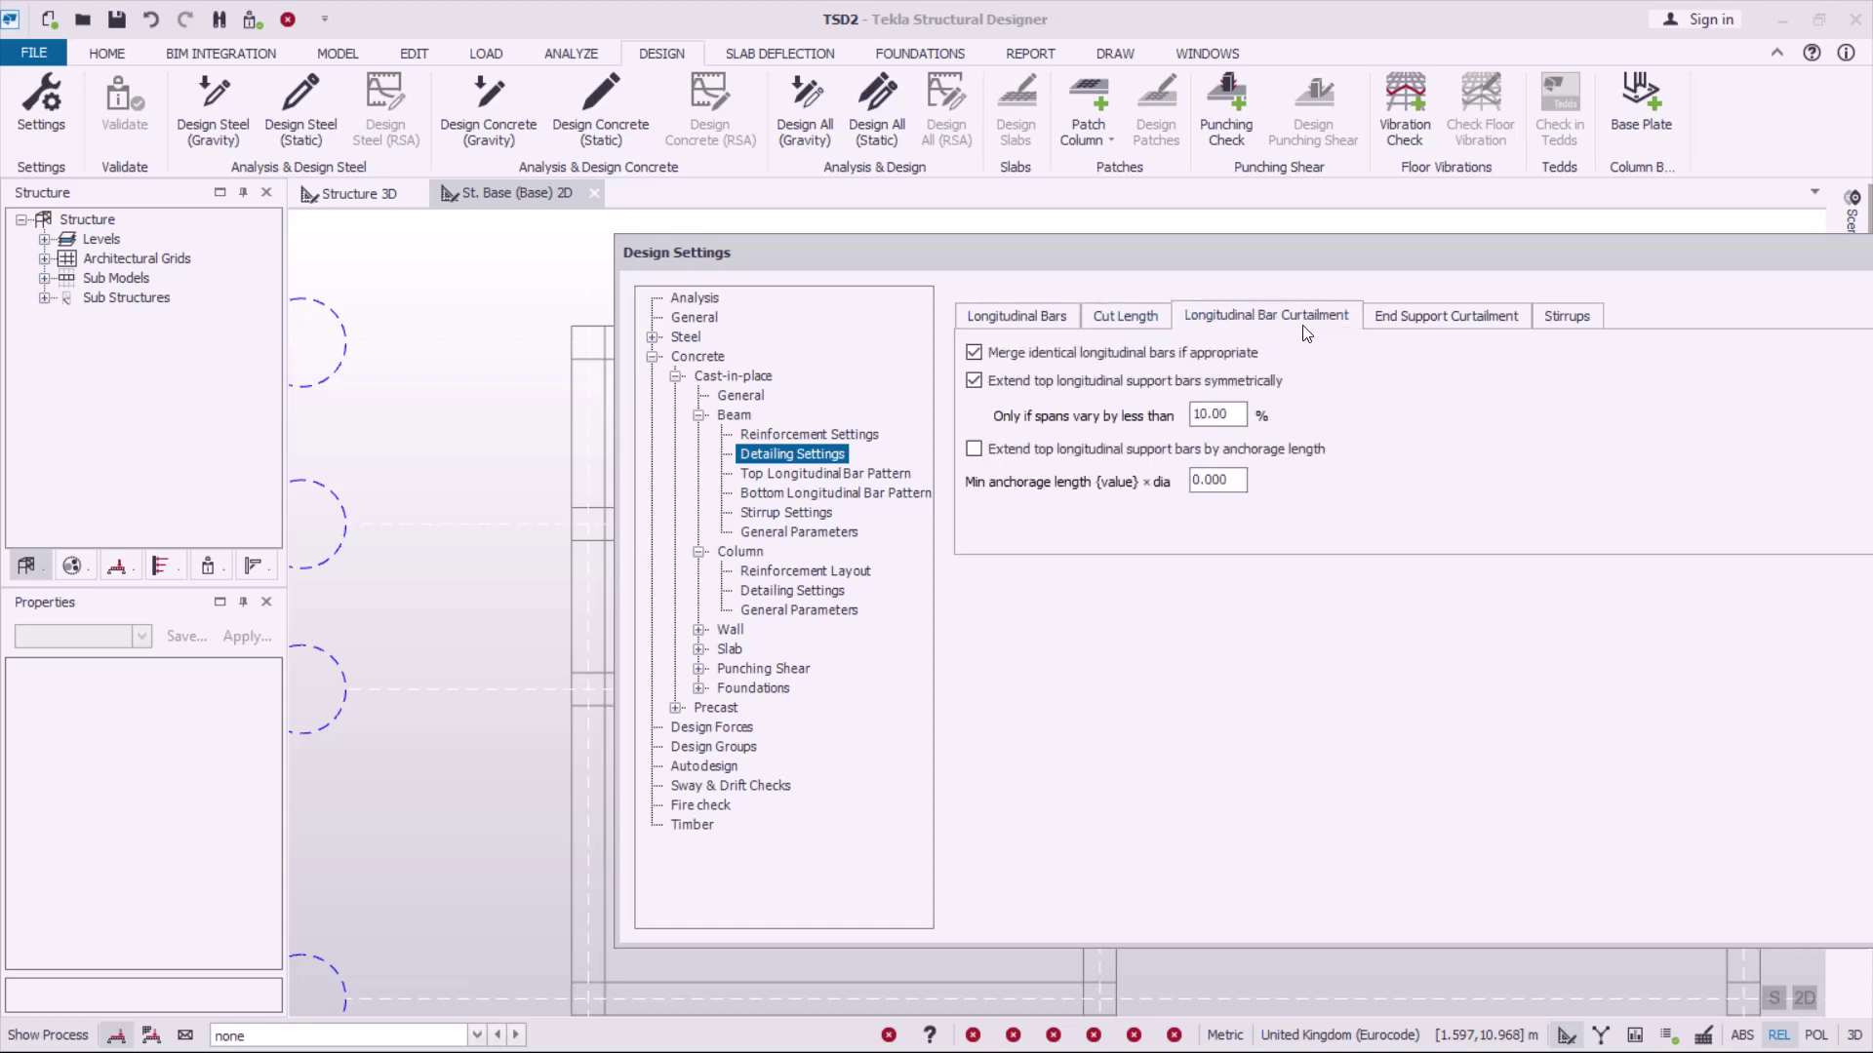
{"action": "left_click", "coordinate": [1459, 322]}
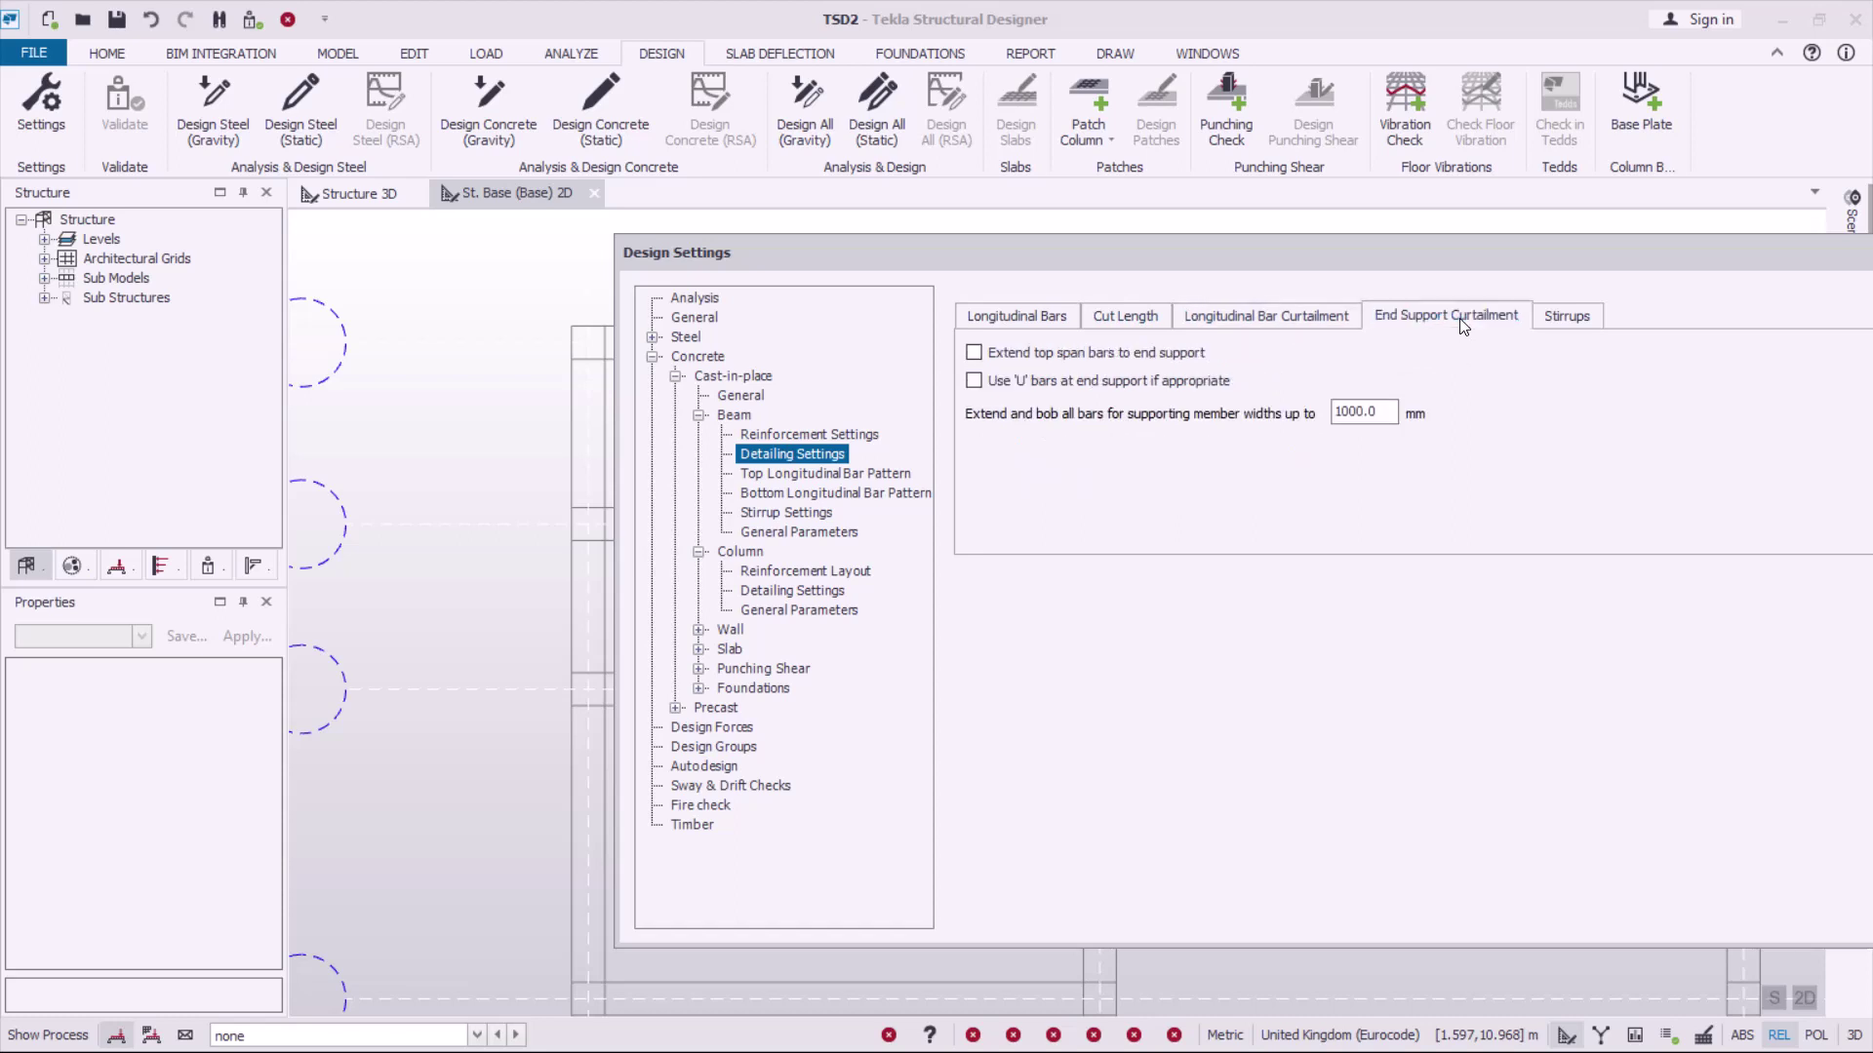
{"action": "left_click", "coordinate": [1572, 325]}
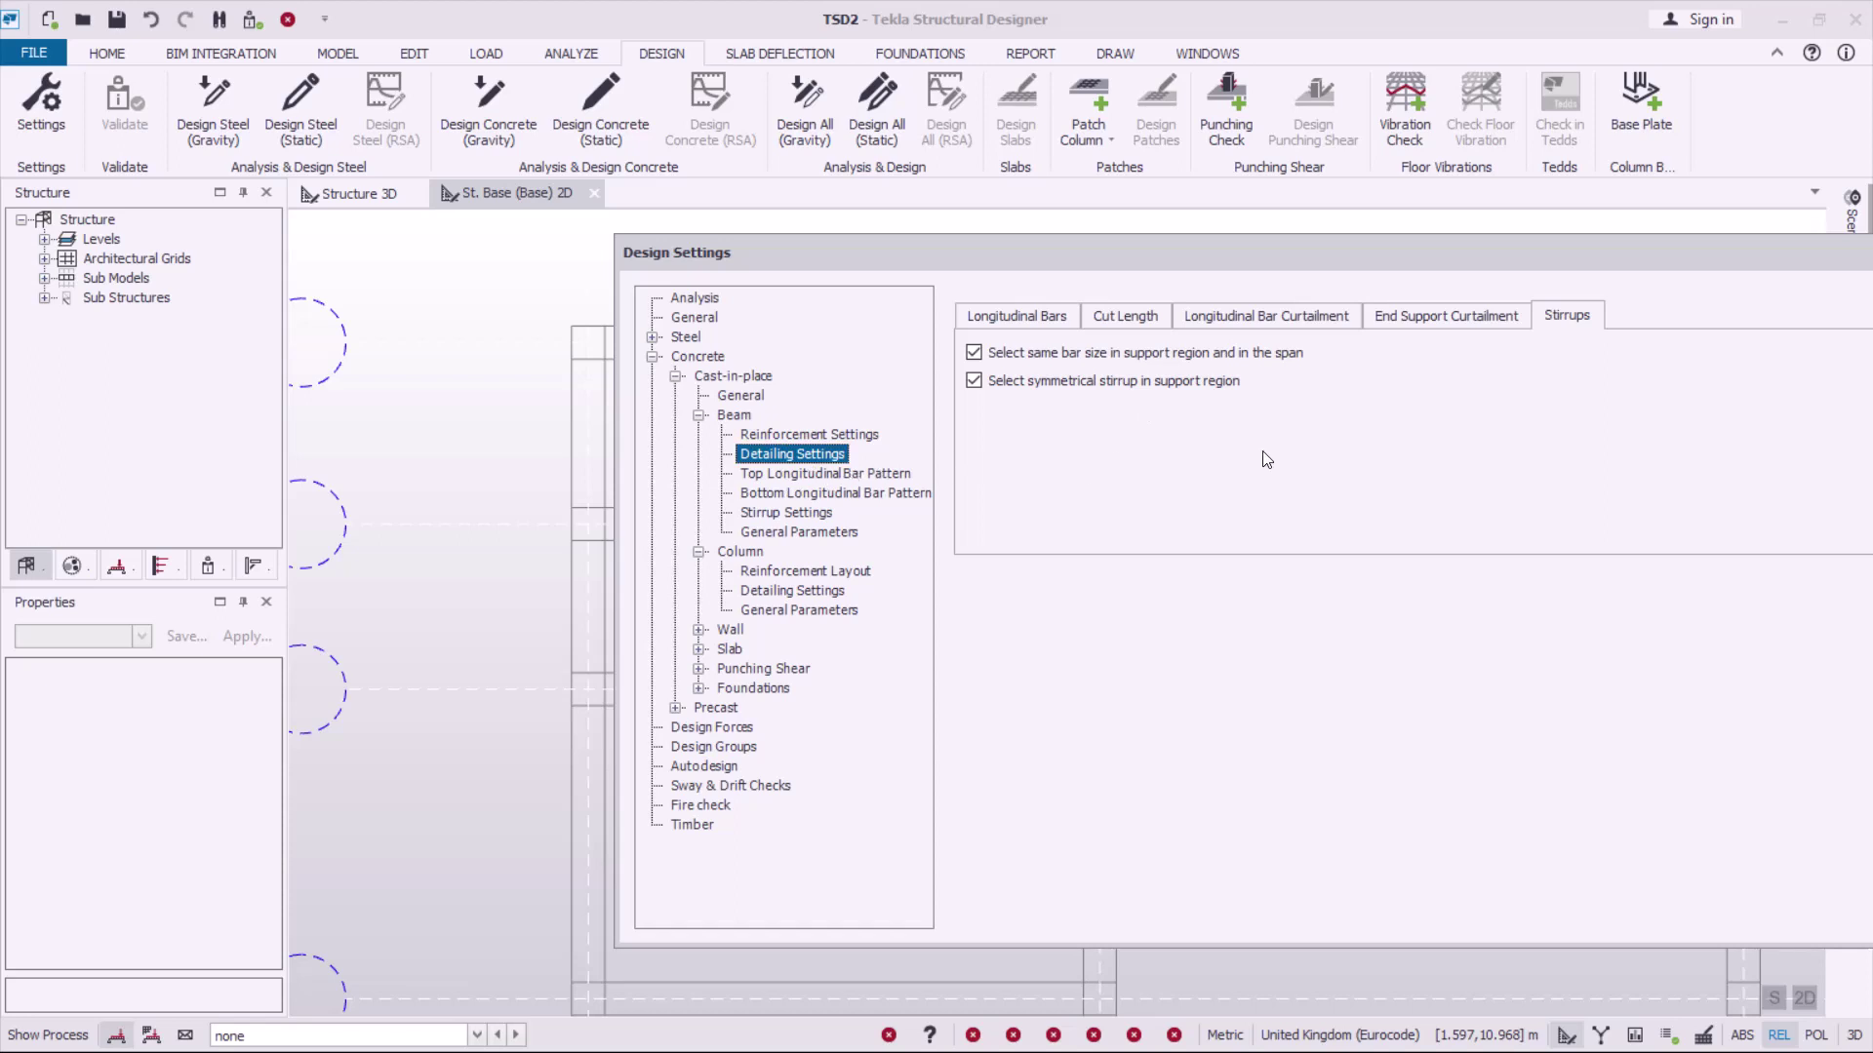
{"action": "left_click", "coordinate": [791, 475]}
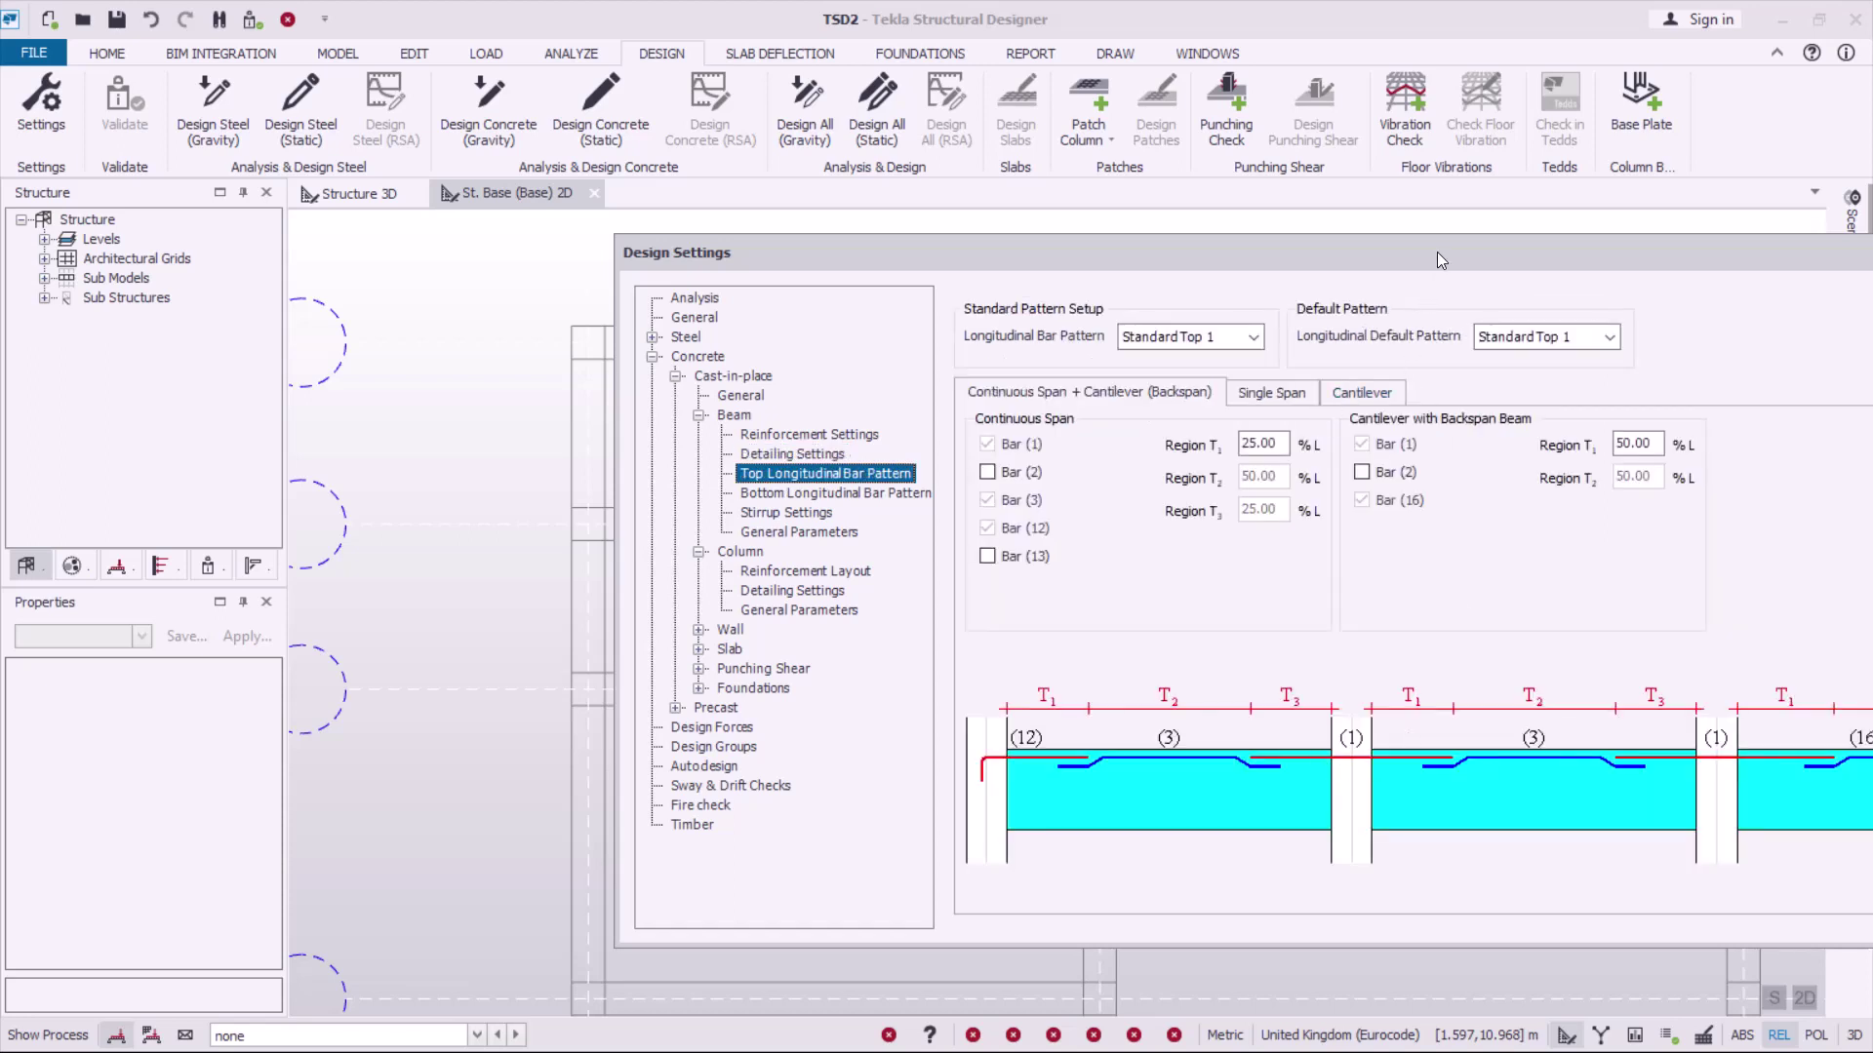
Step: Browse beam bottom bar pattern, stirrup and general parameters, then show Column Reinforcement Layout
{"action": "left_click_drag", "start_coordinate": [1437, 252], "coordinate": [1316, 242]}
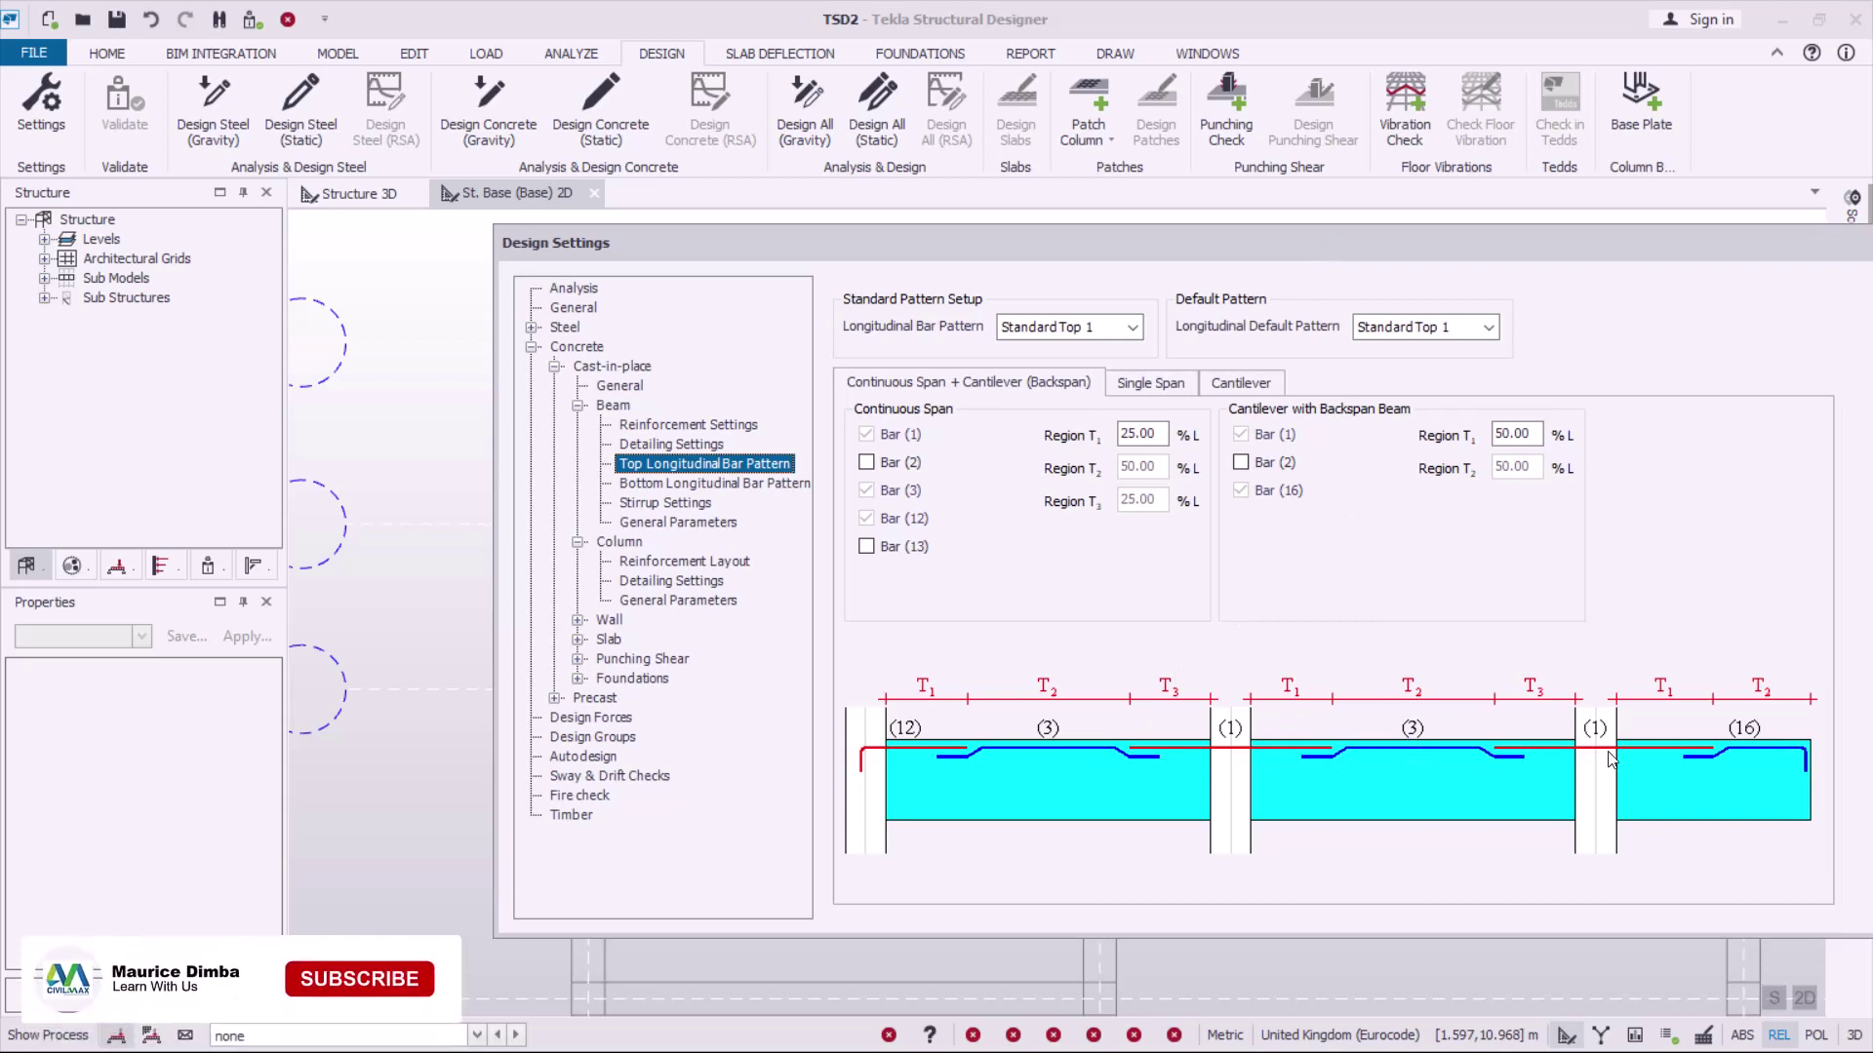
{"action": "left_click", "coordinate": [719, 483]}
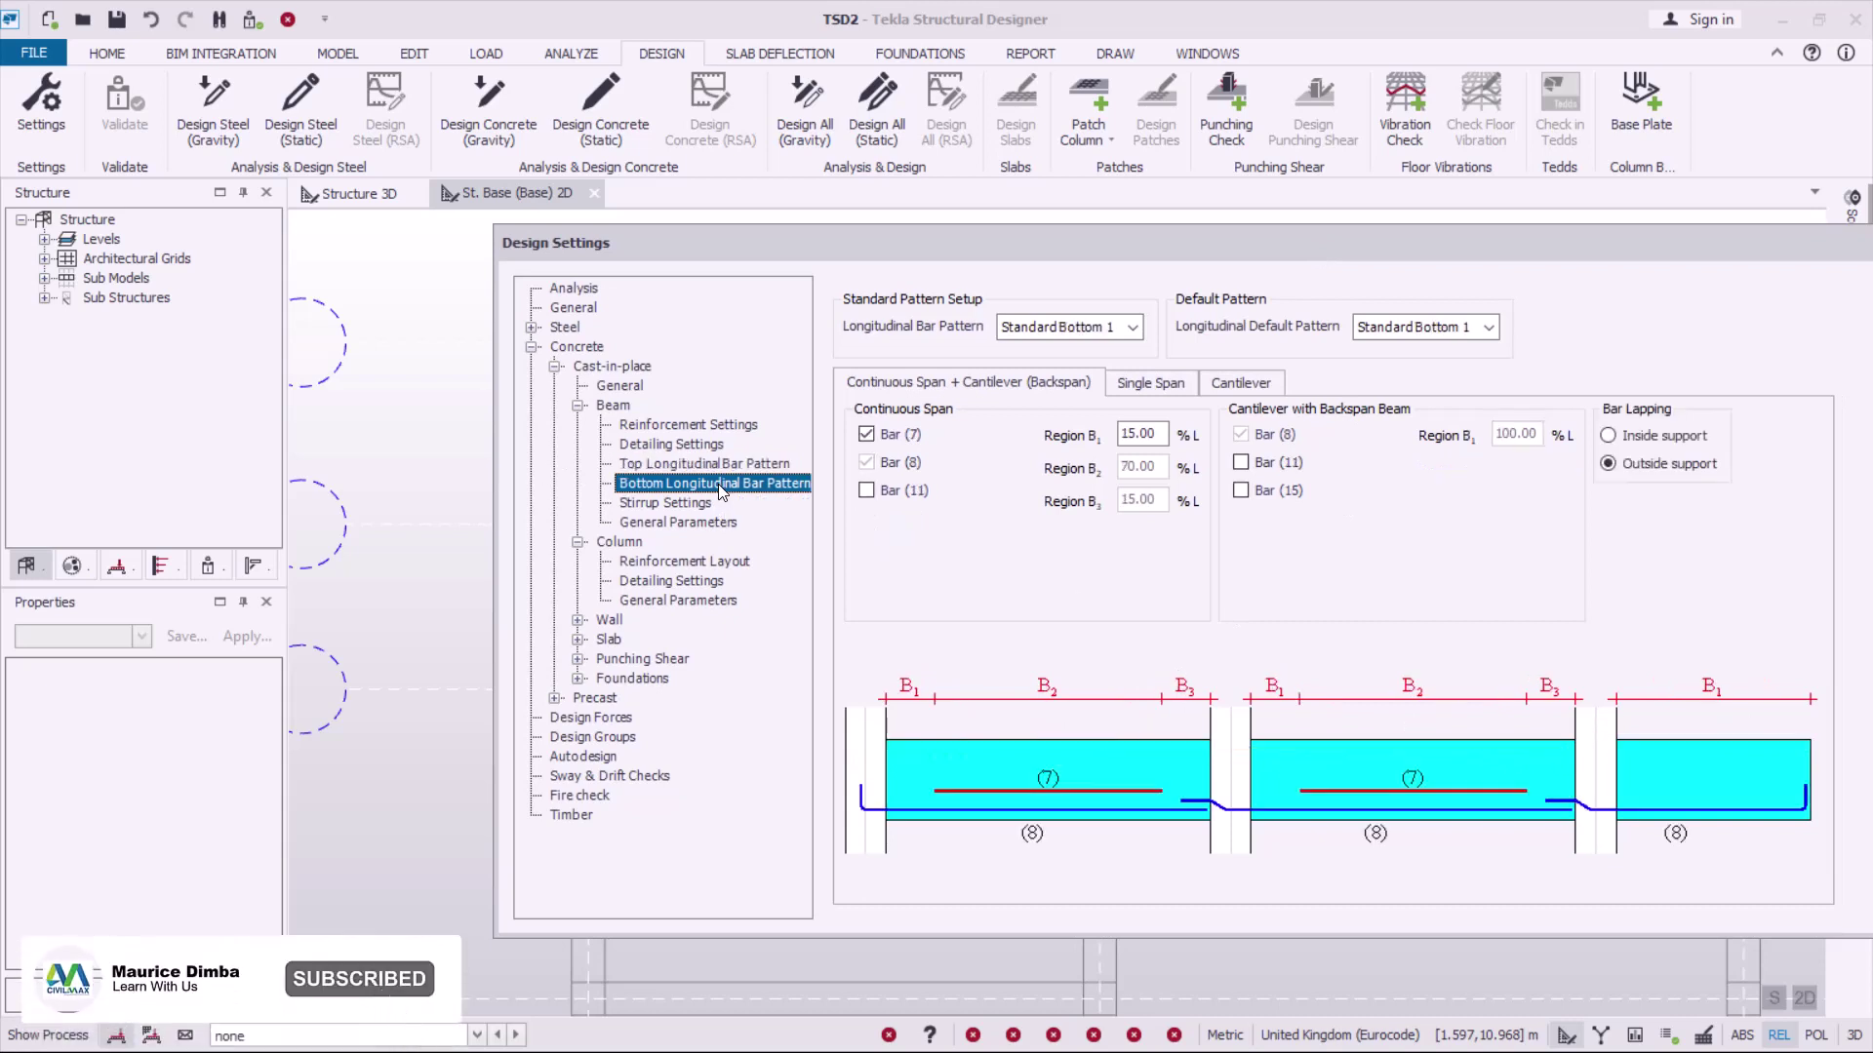
{"action": "left_click", "coordinate": [639, 506]}
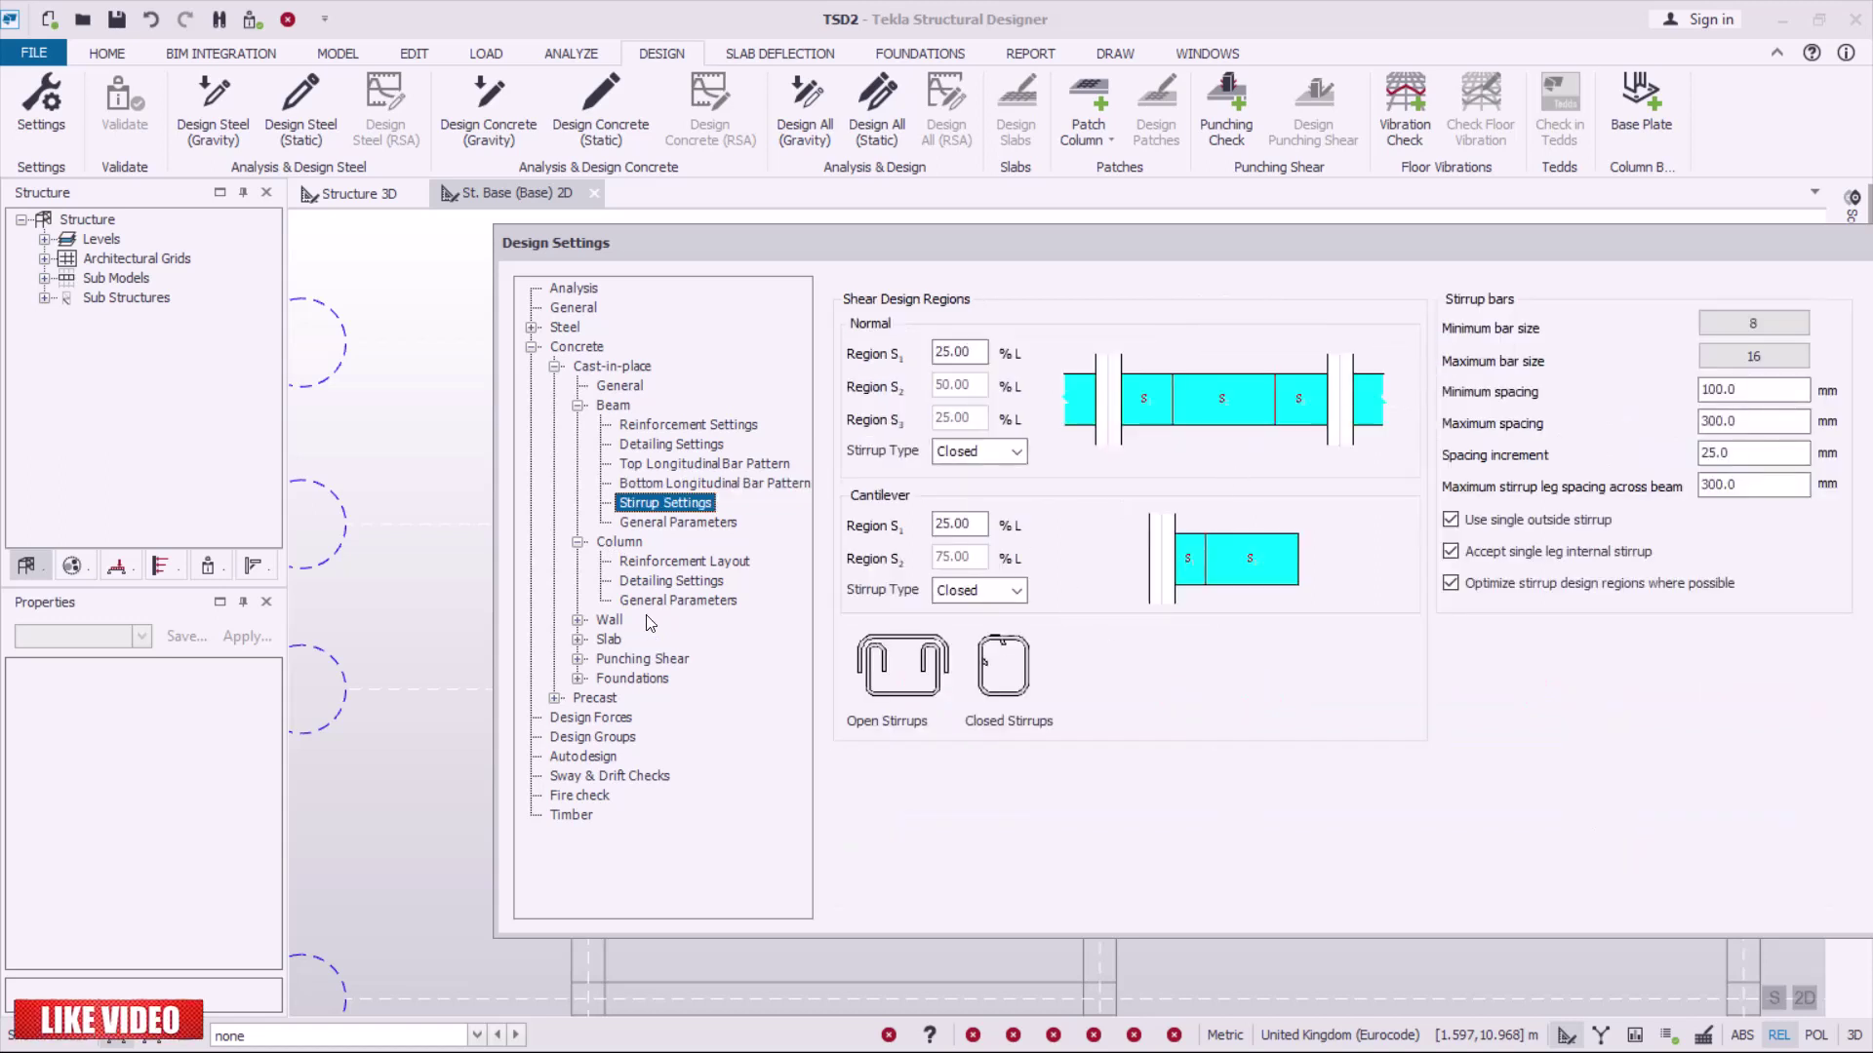
{"action": "left_click", "coordinate": [677, 523]}
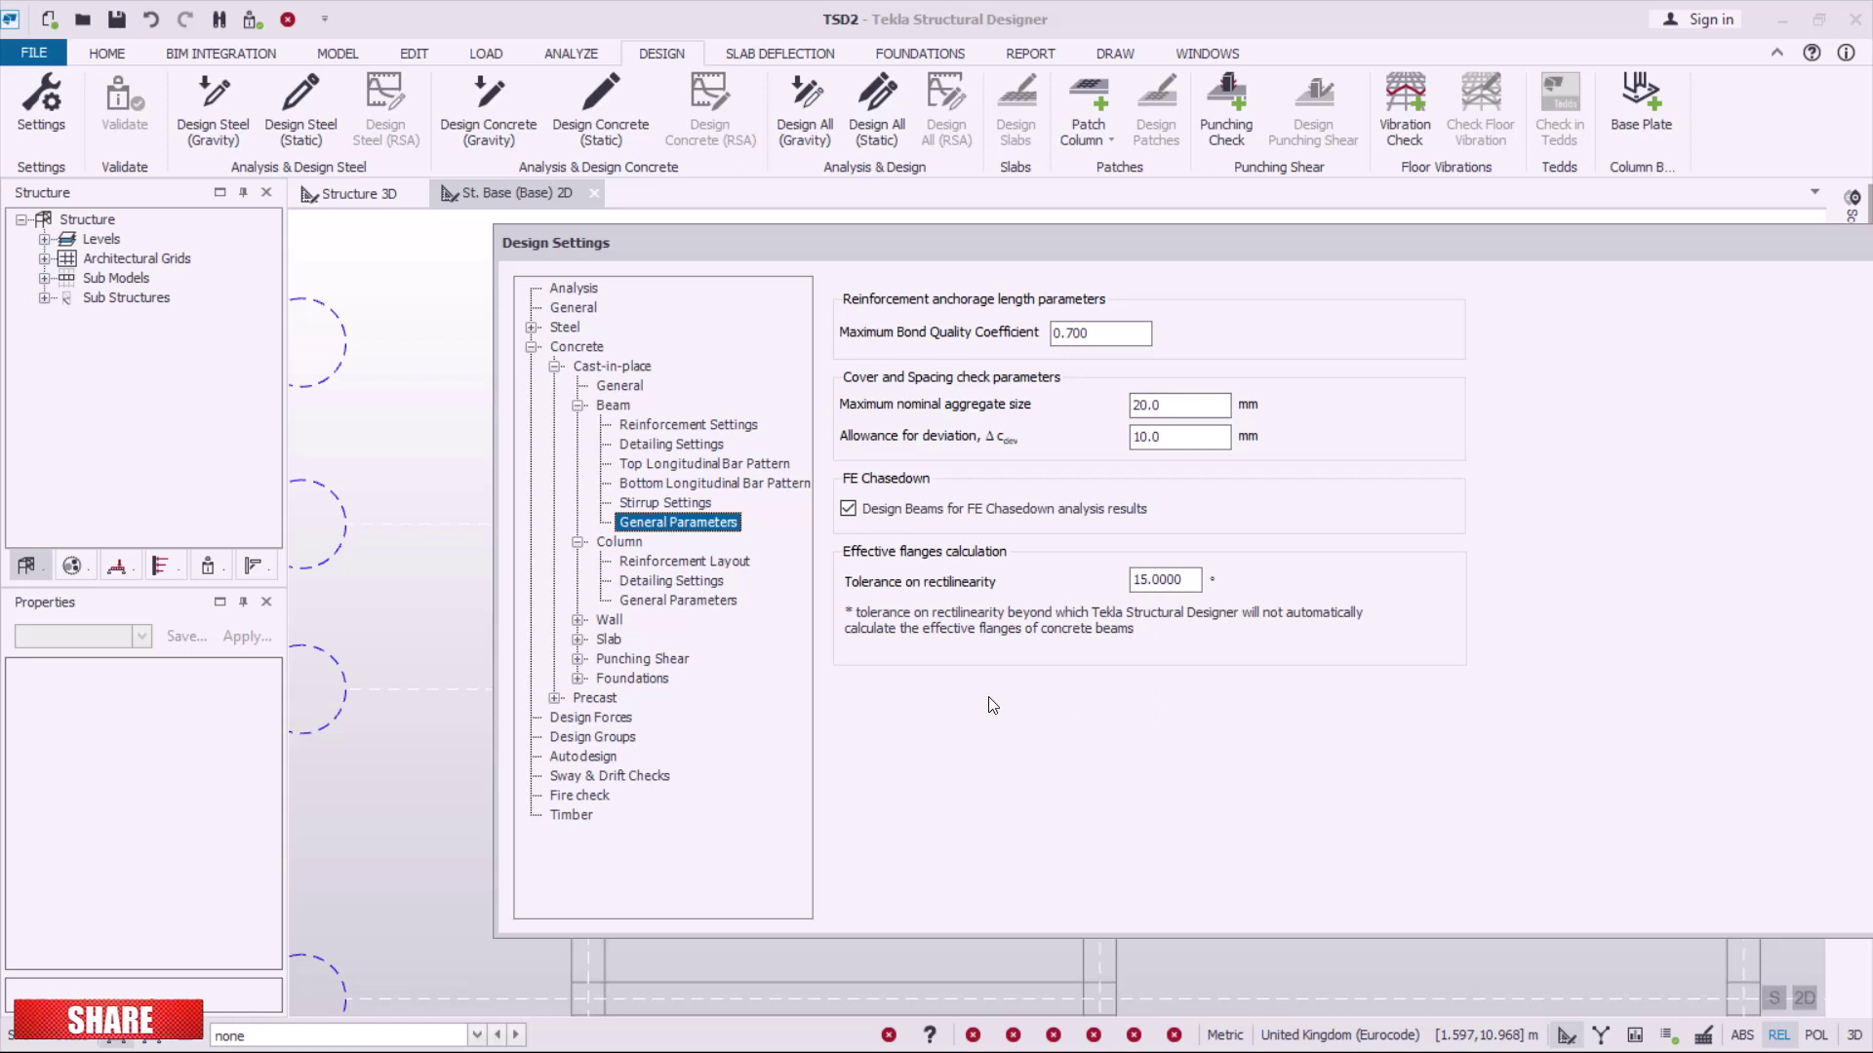
{"action": "left_click", "coordinate": [655, 563]}
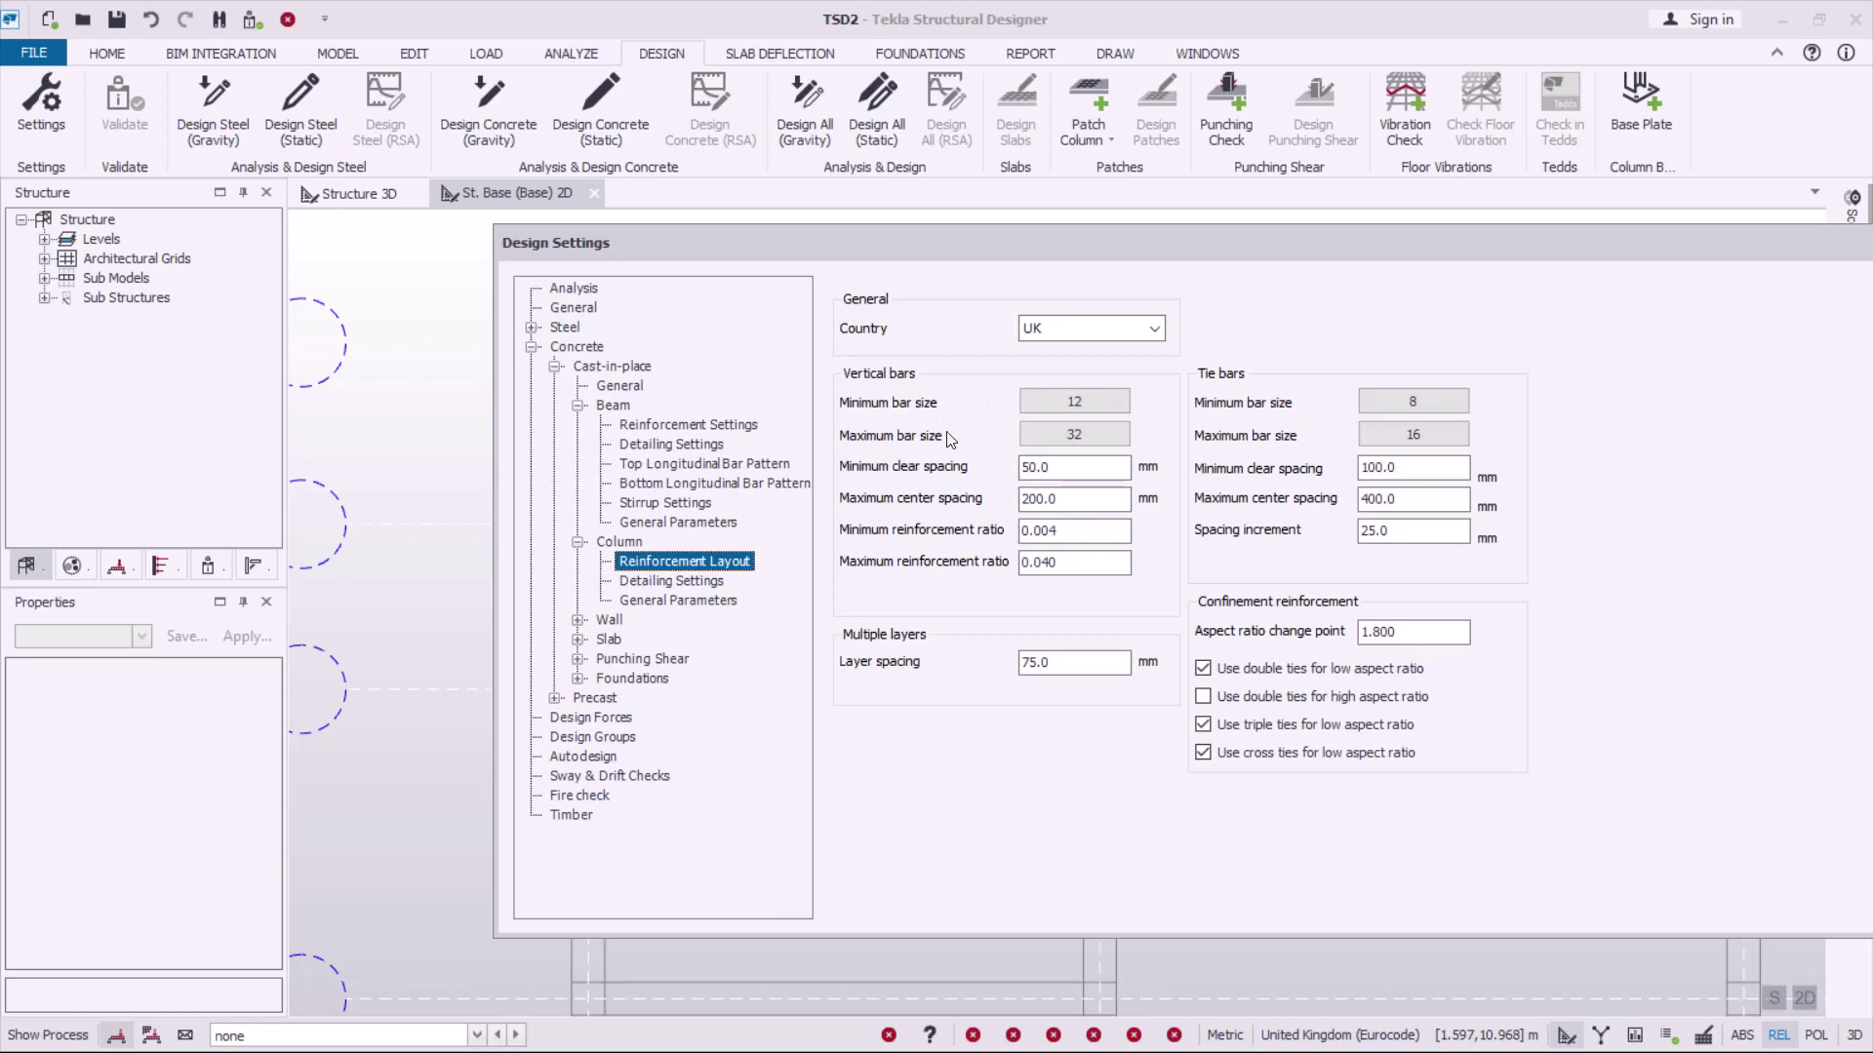
Step: Set the column vertical bar maximum size to 20, keeping grade 500
{"action": "left_click", "coordinate": [1078, 436]}
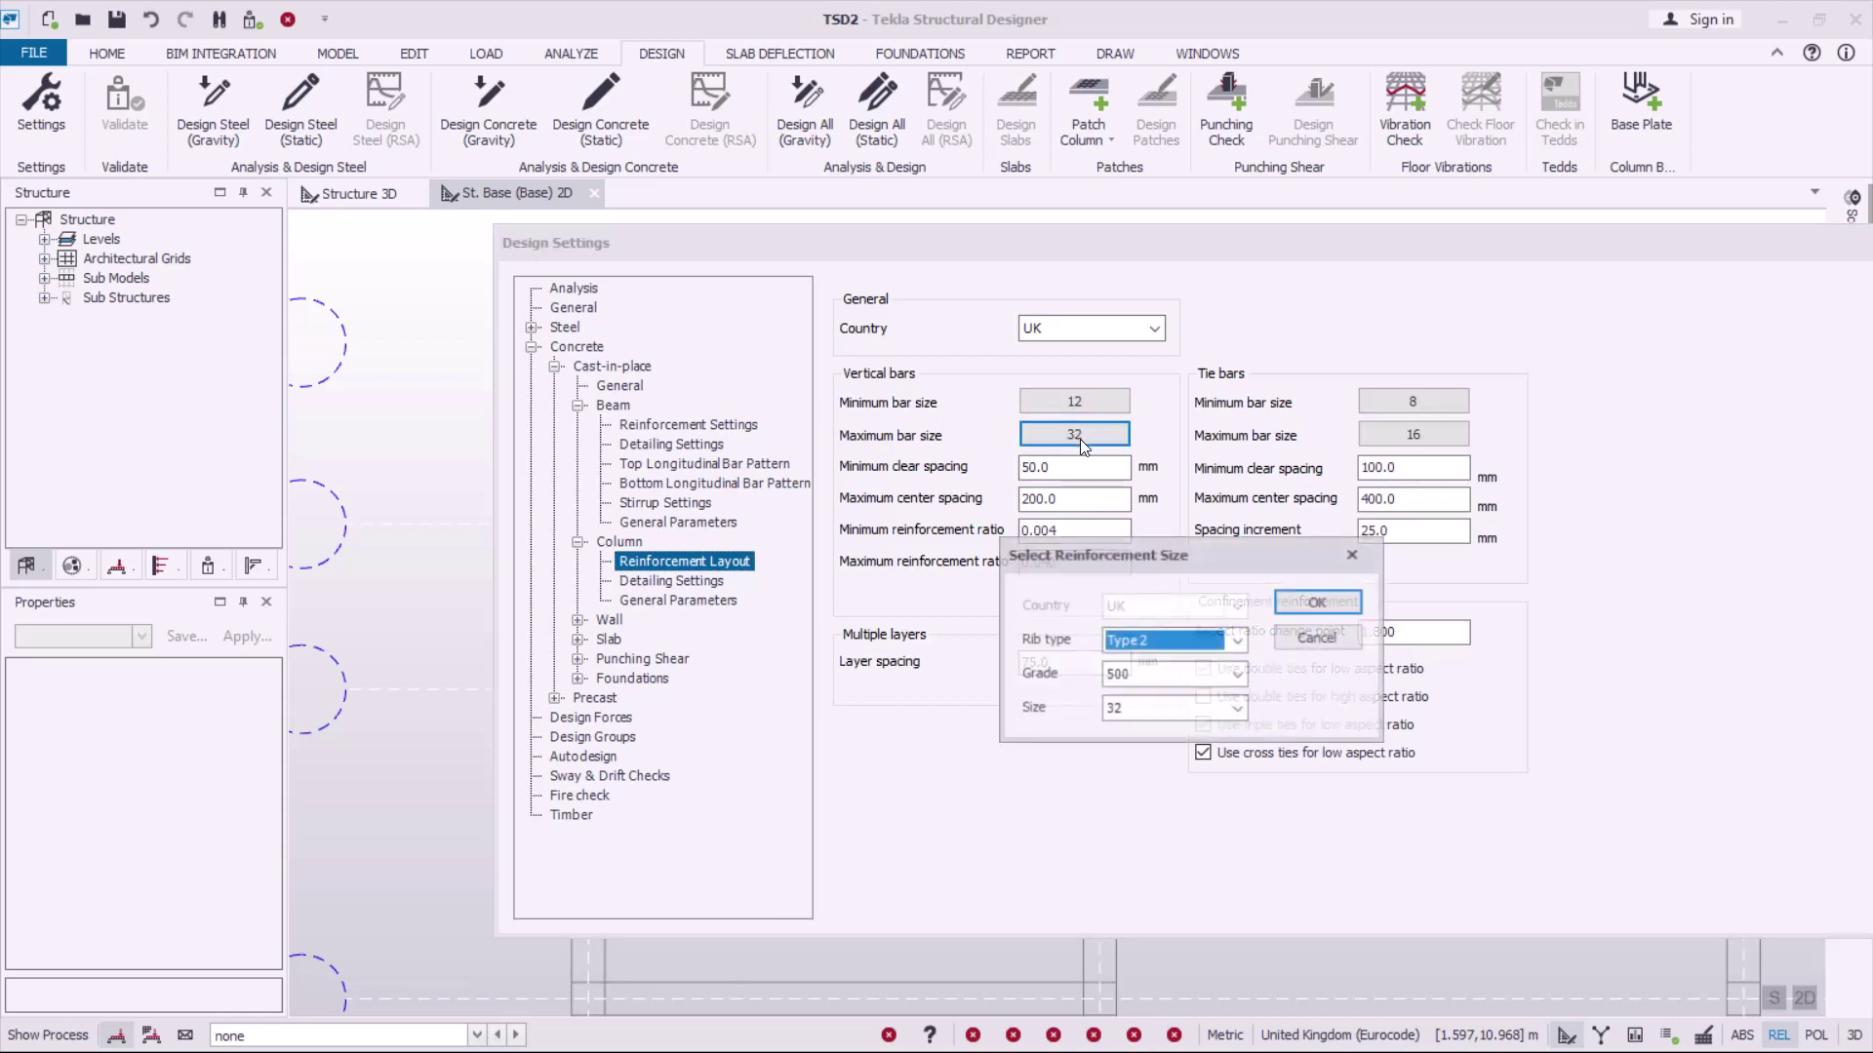
{"action": "left_click", "coordinate": [1237, 715]}
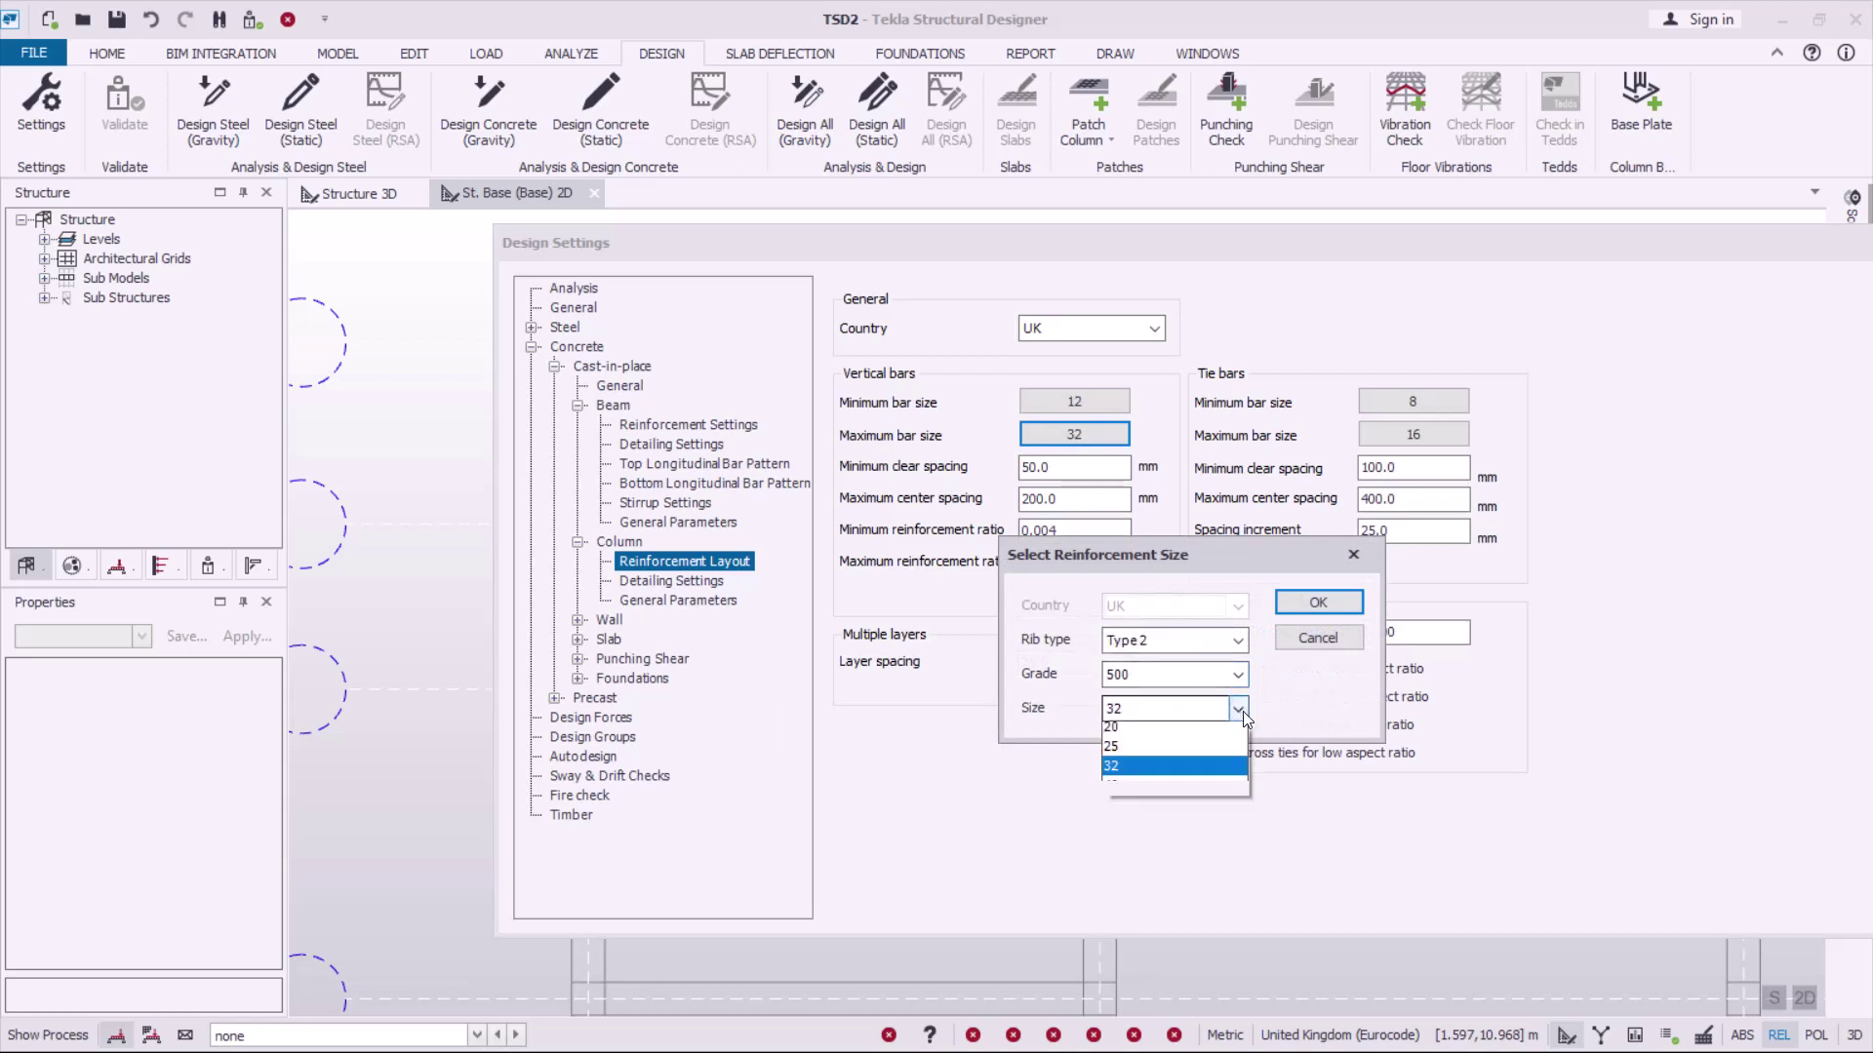
{"action": "left_click", "coordinate": [1156, 807]}
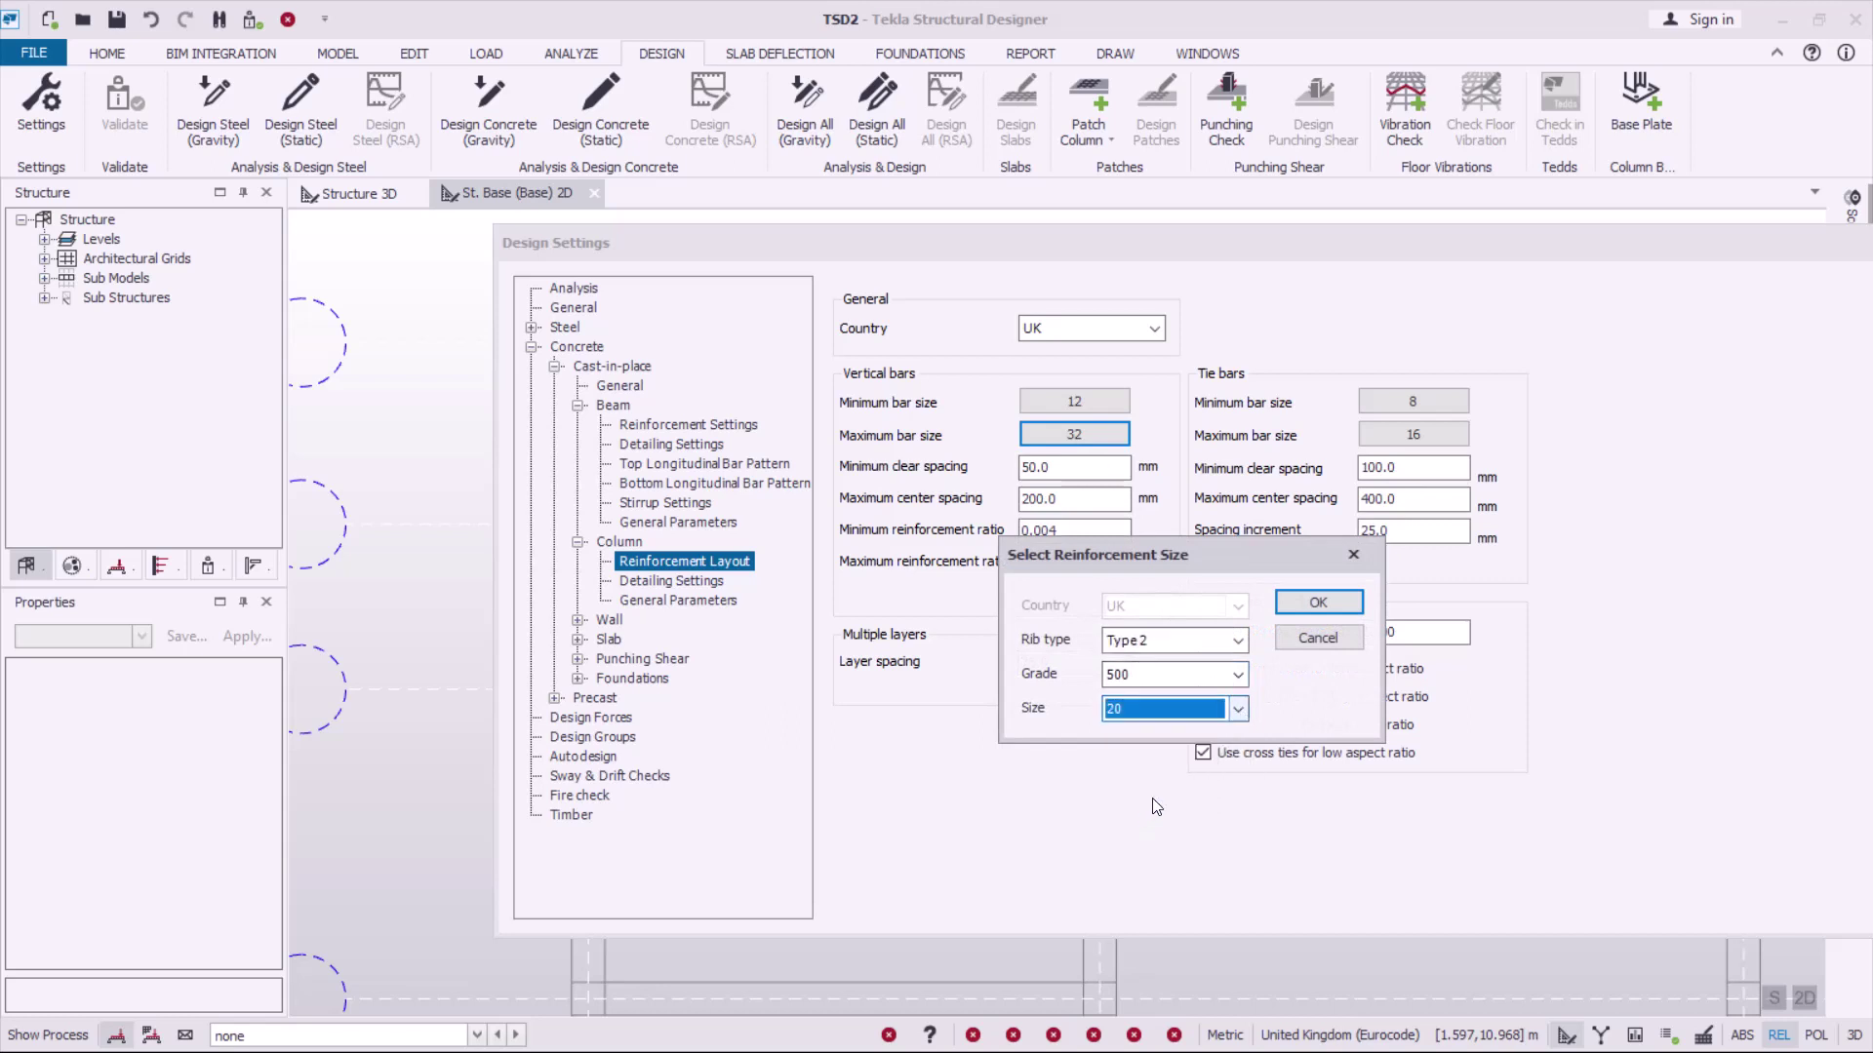
{"action": "left_click", "coordinate": [1233, 676]}
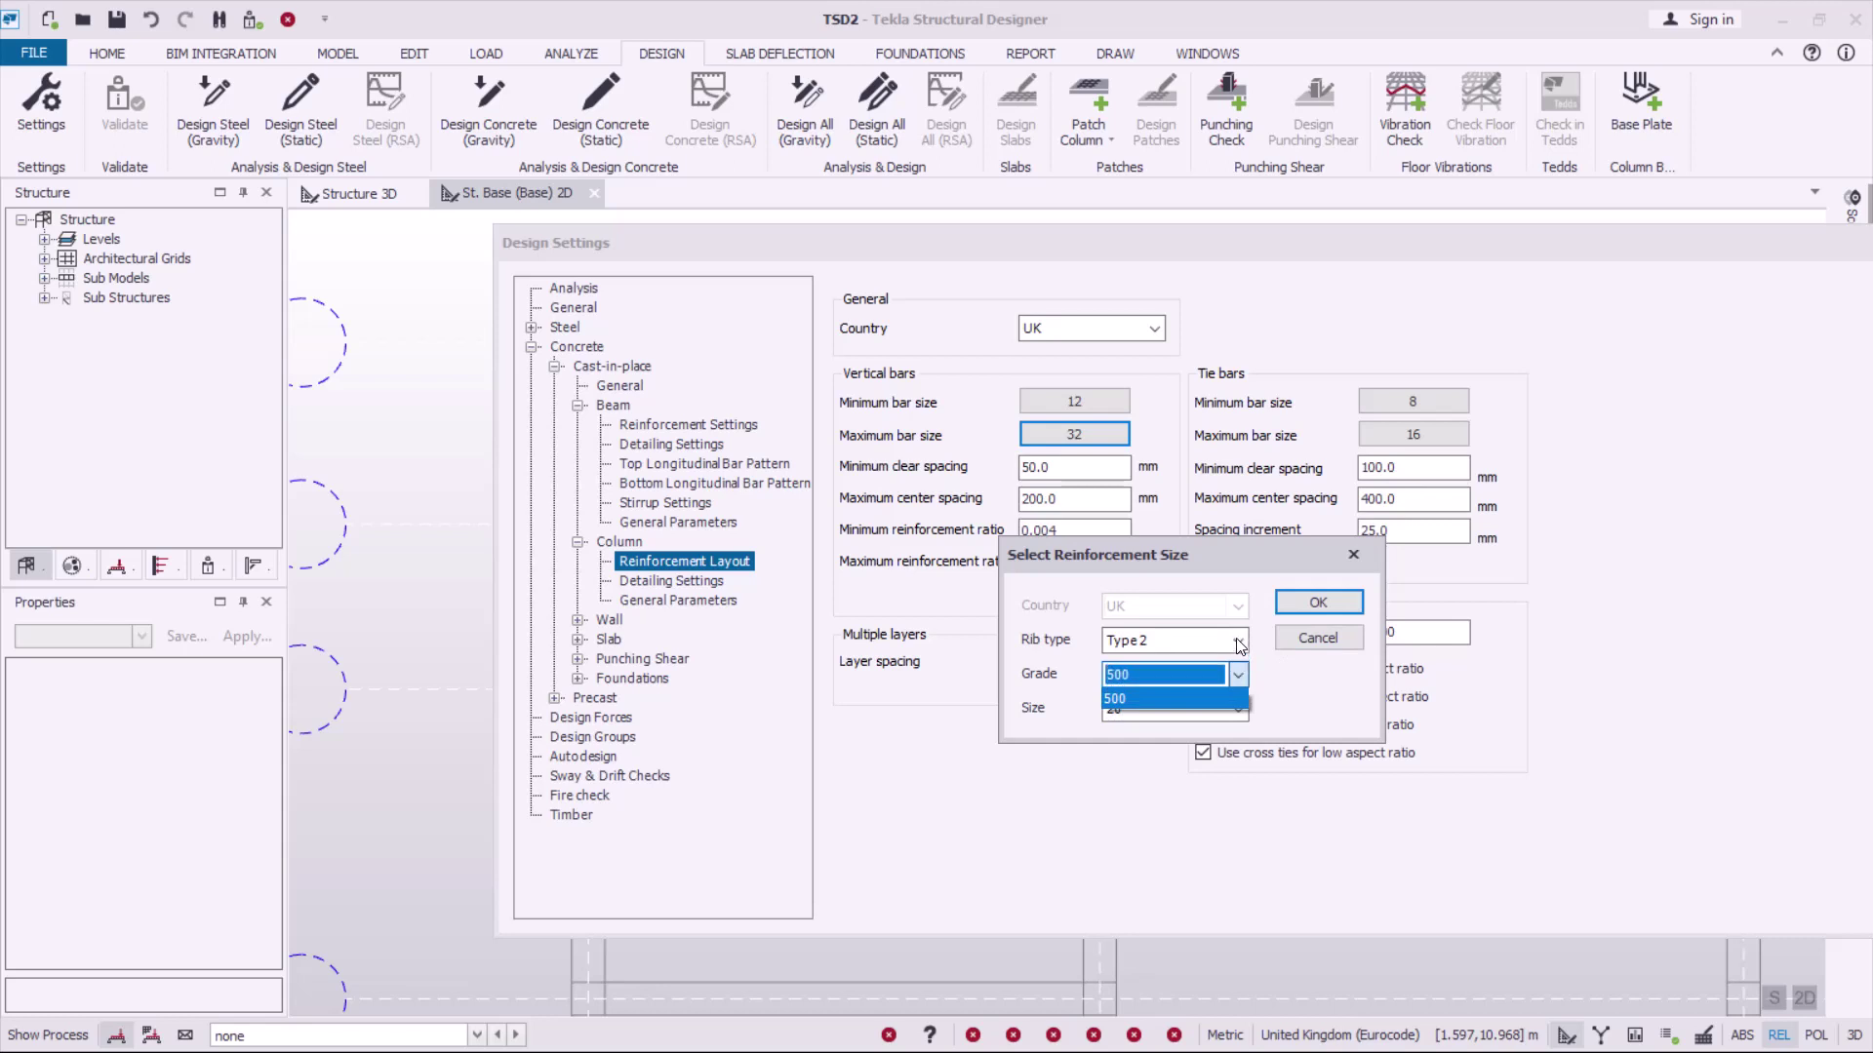
{"action": "left_click", "coordinate": [1246, 651]}
{"action": "left_click", "coordinate": [1313, 604]}
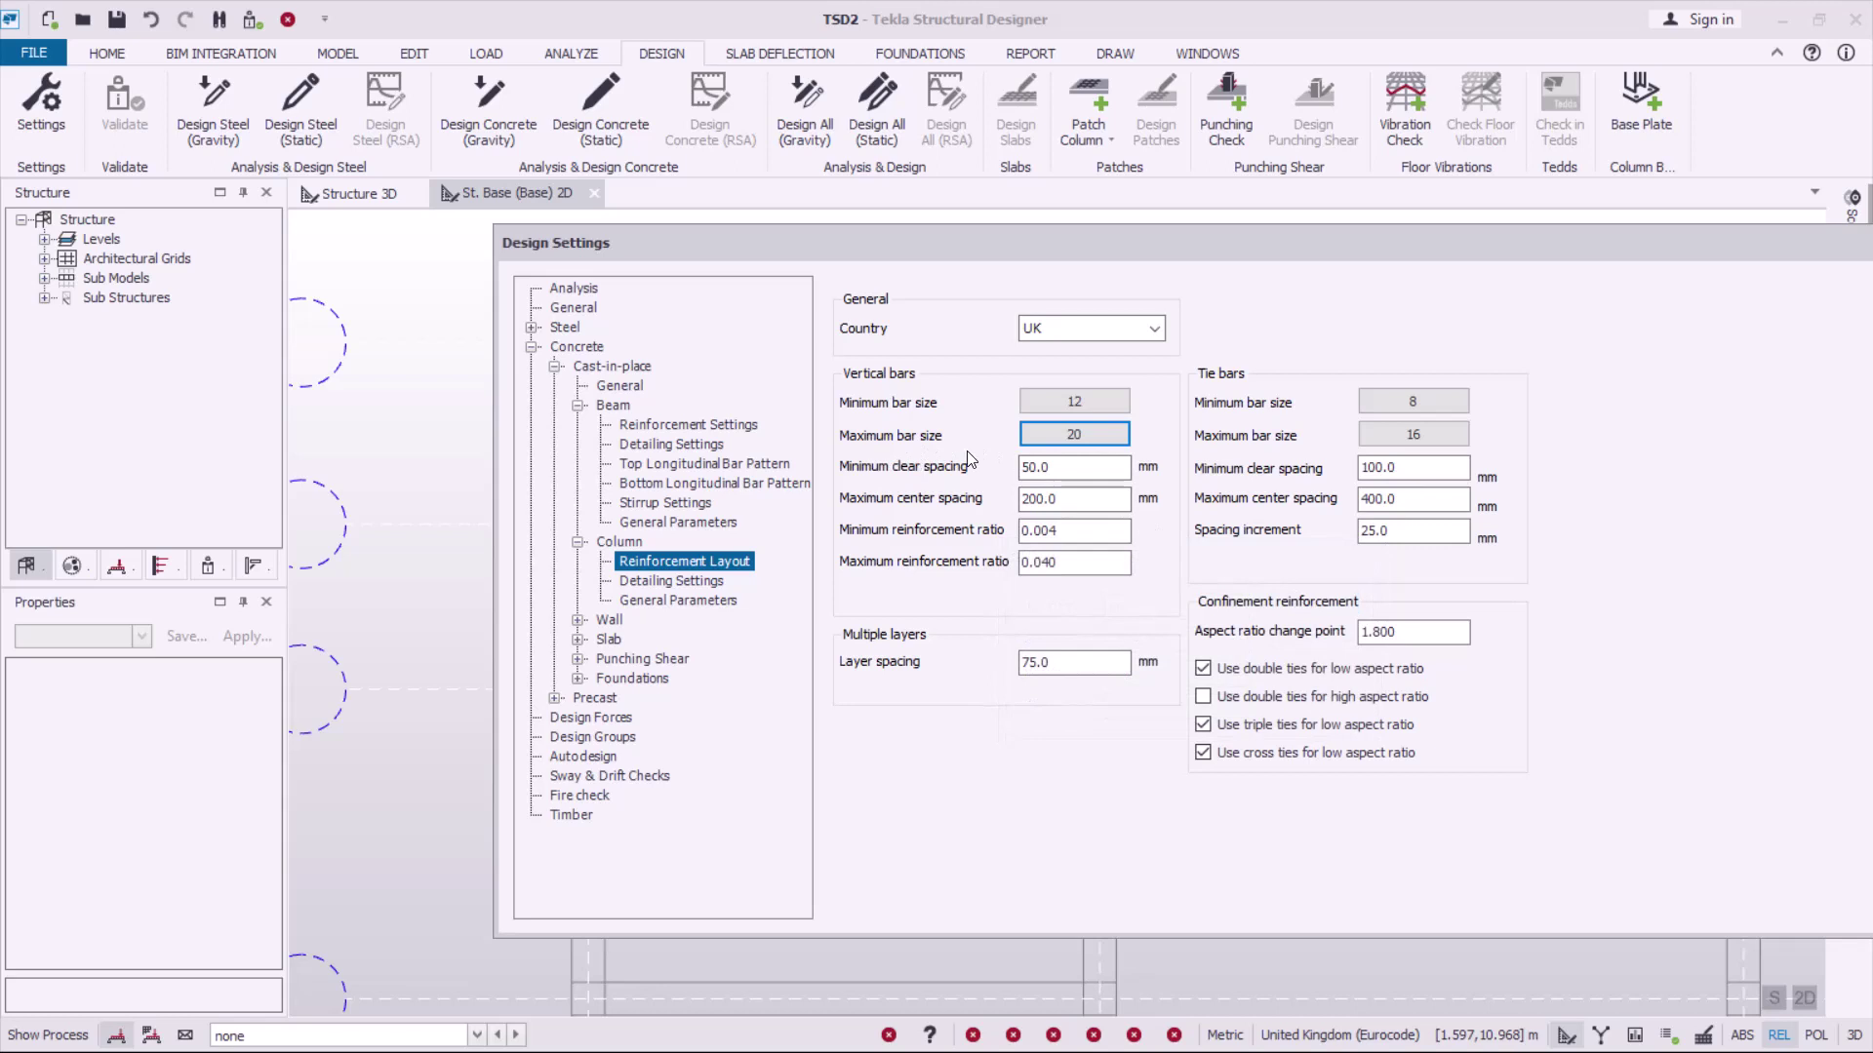
Step: Keep the tie bar minimum at 8 and set the tie bar maximum to 12
{"action": "left_click", "coordinate": [1434, 406]}
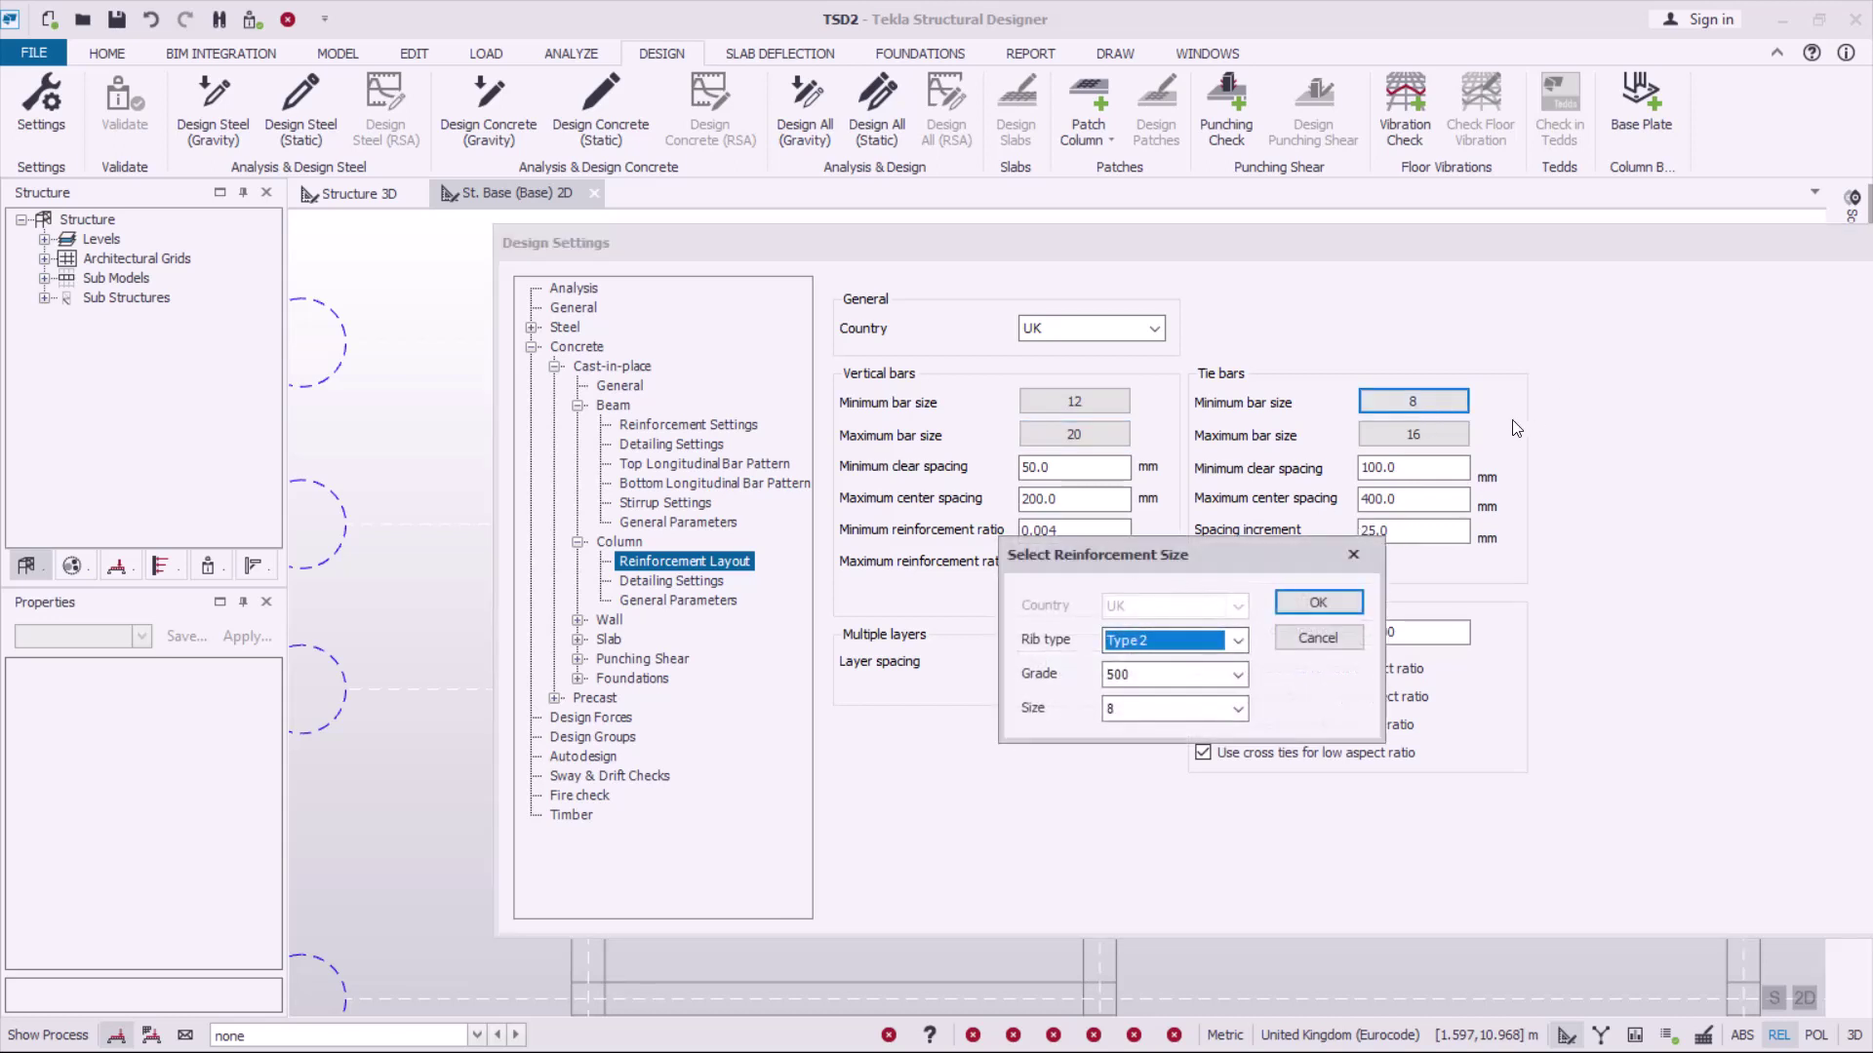
{"action": "left_click", "coordinate": [1307, 599]}
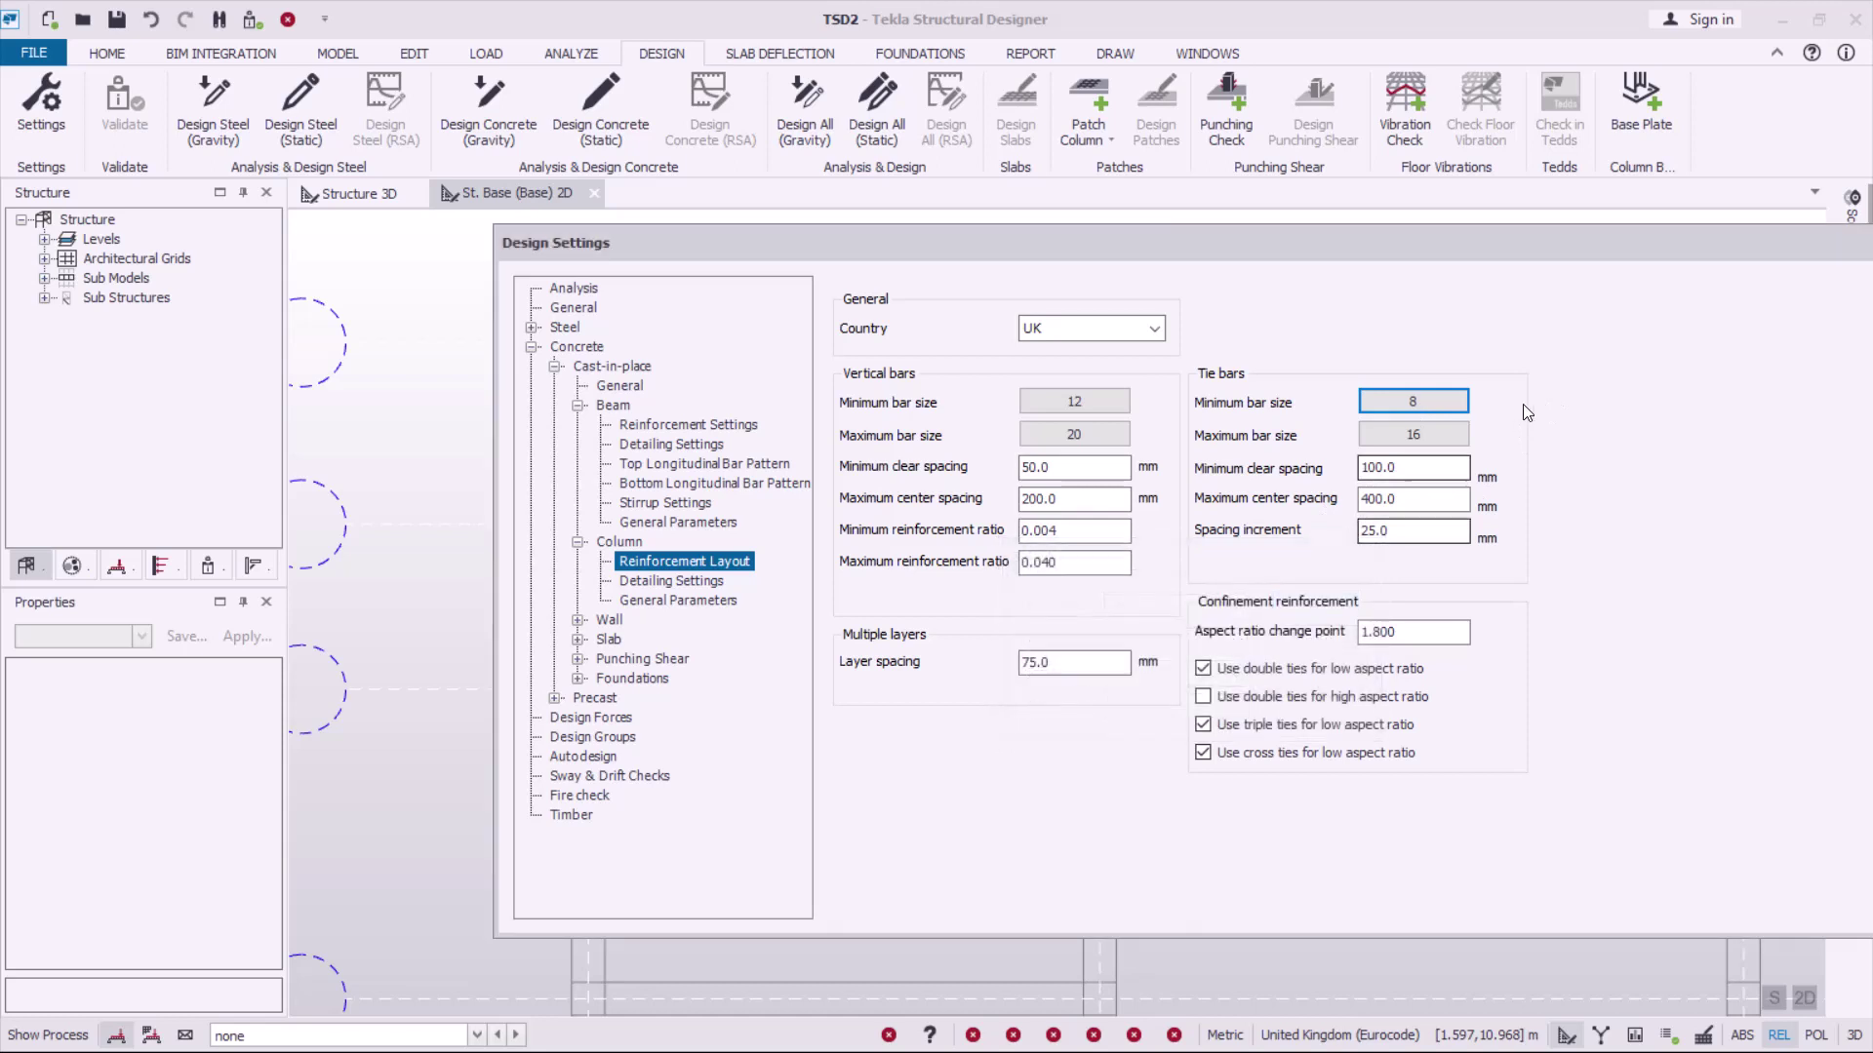
{"action": "left_click", "coordinate": [1459, 437]}
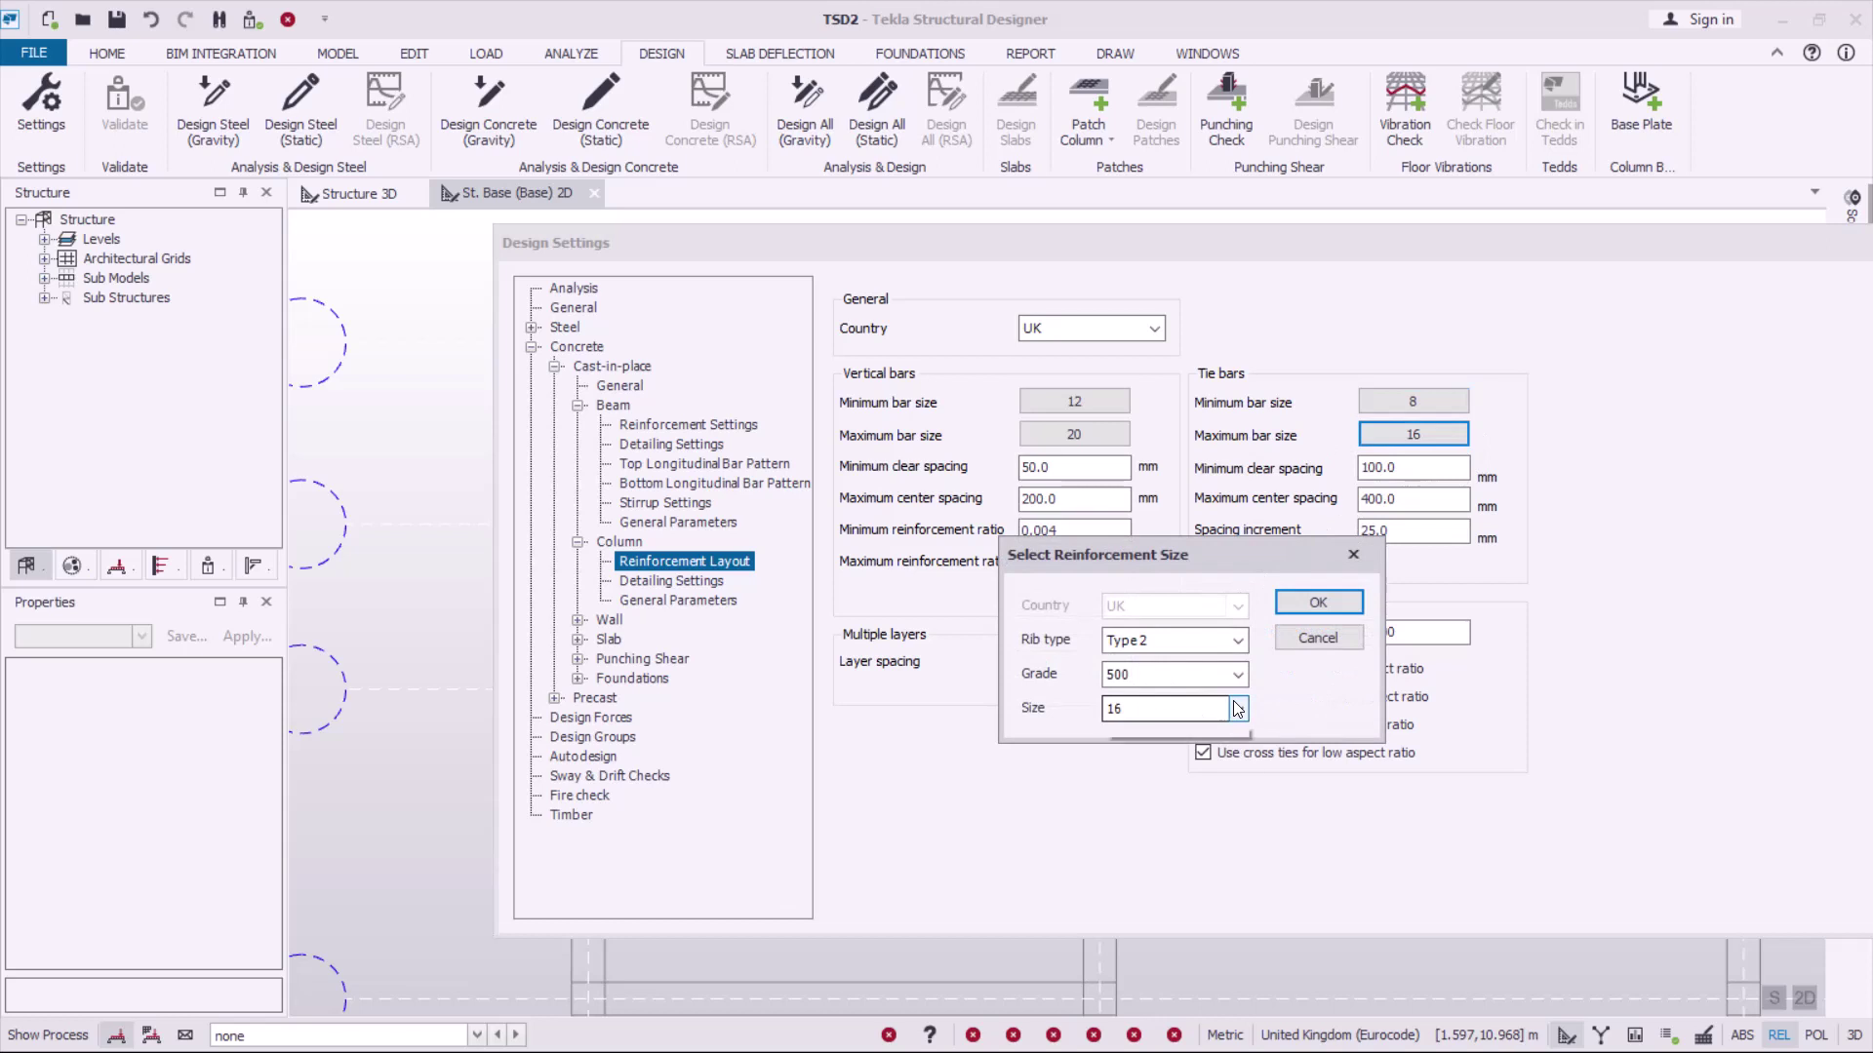
{"action": "left_click", "coordinate": [1237, 709]}
{"action": "left_click", "coordinate": [1143, 763]}
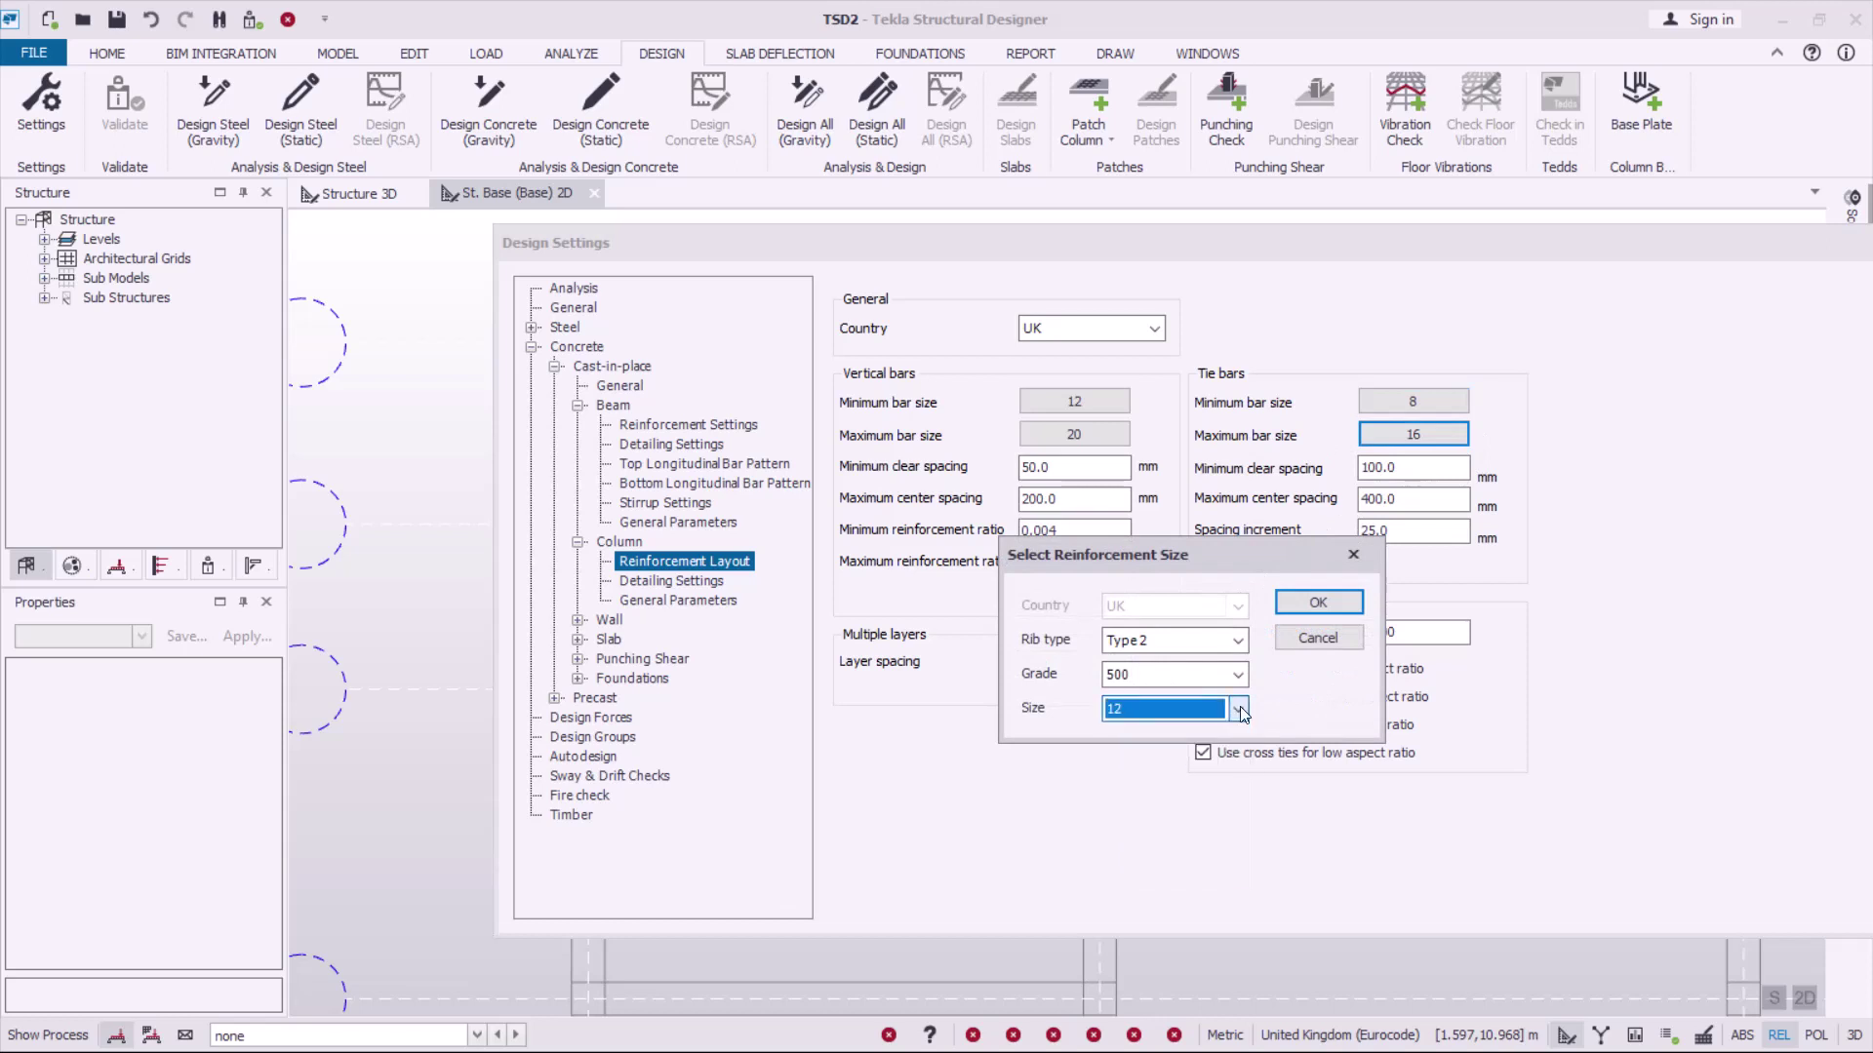
{"action": "left_click", "coordinate": [1331, 604]}
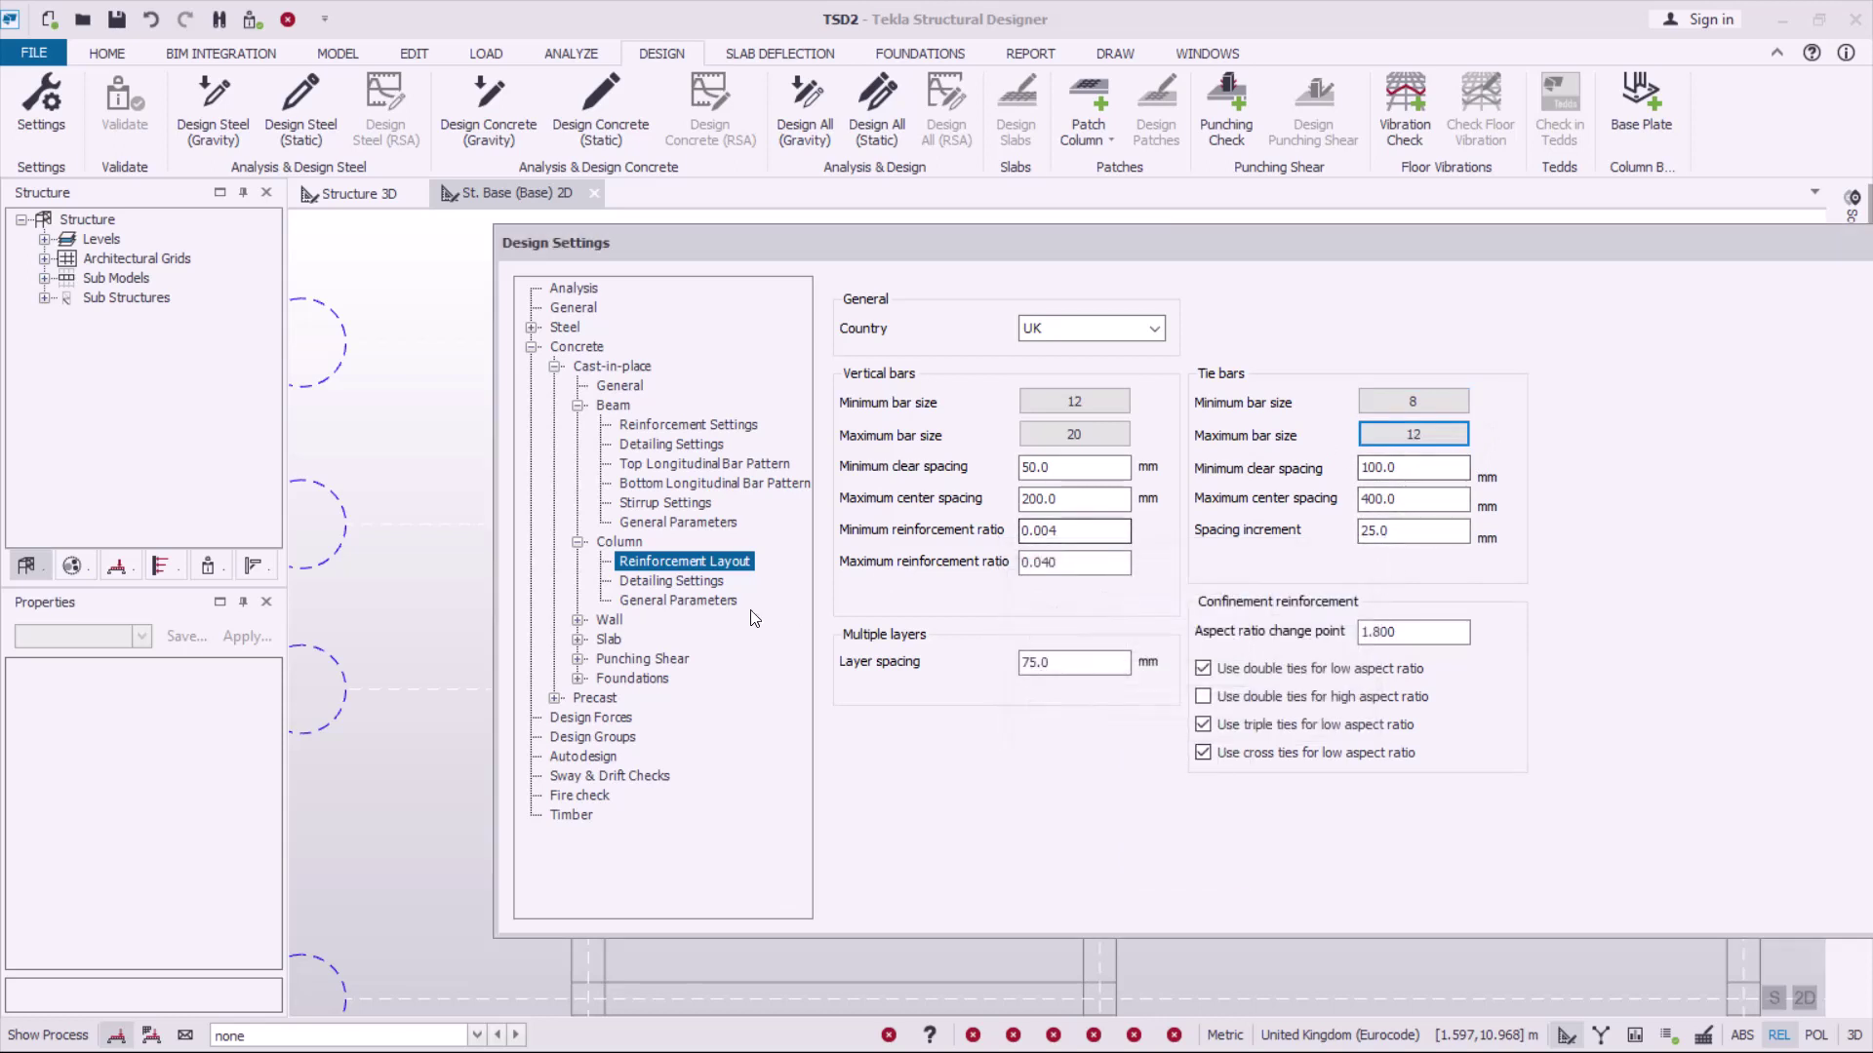
Step: Review column general parameters and tie detailing options, then accept the design settings
{"action": "left_click_drag", "start_coordinate": [1376, 234], "coordinate": [1206, 260]}
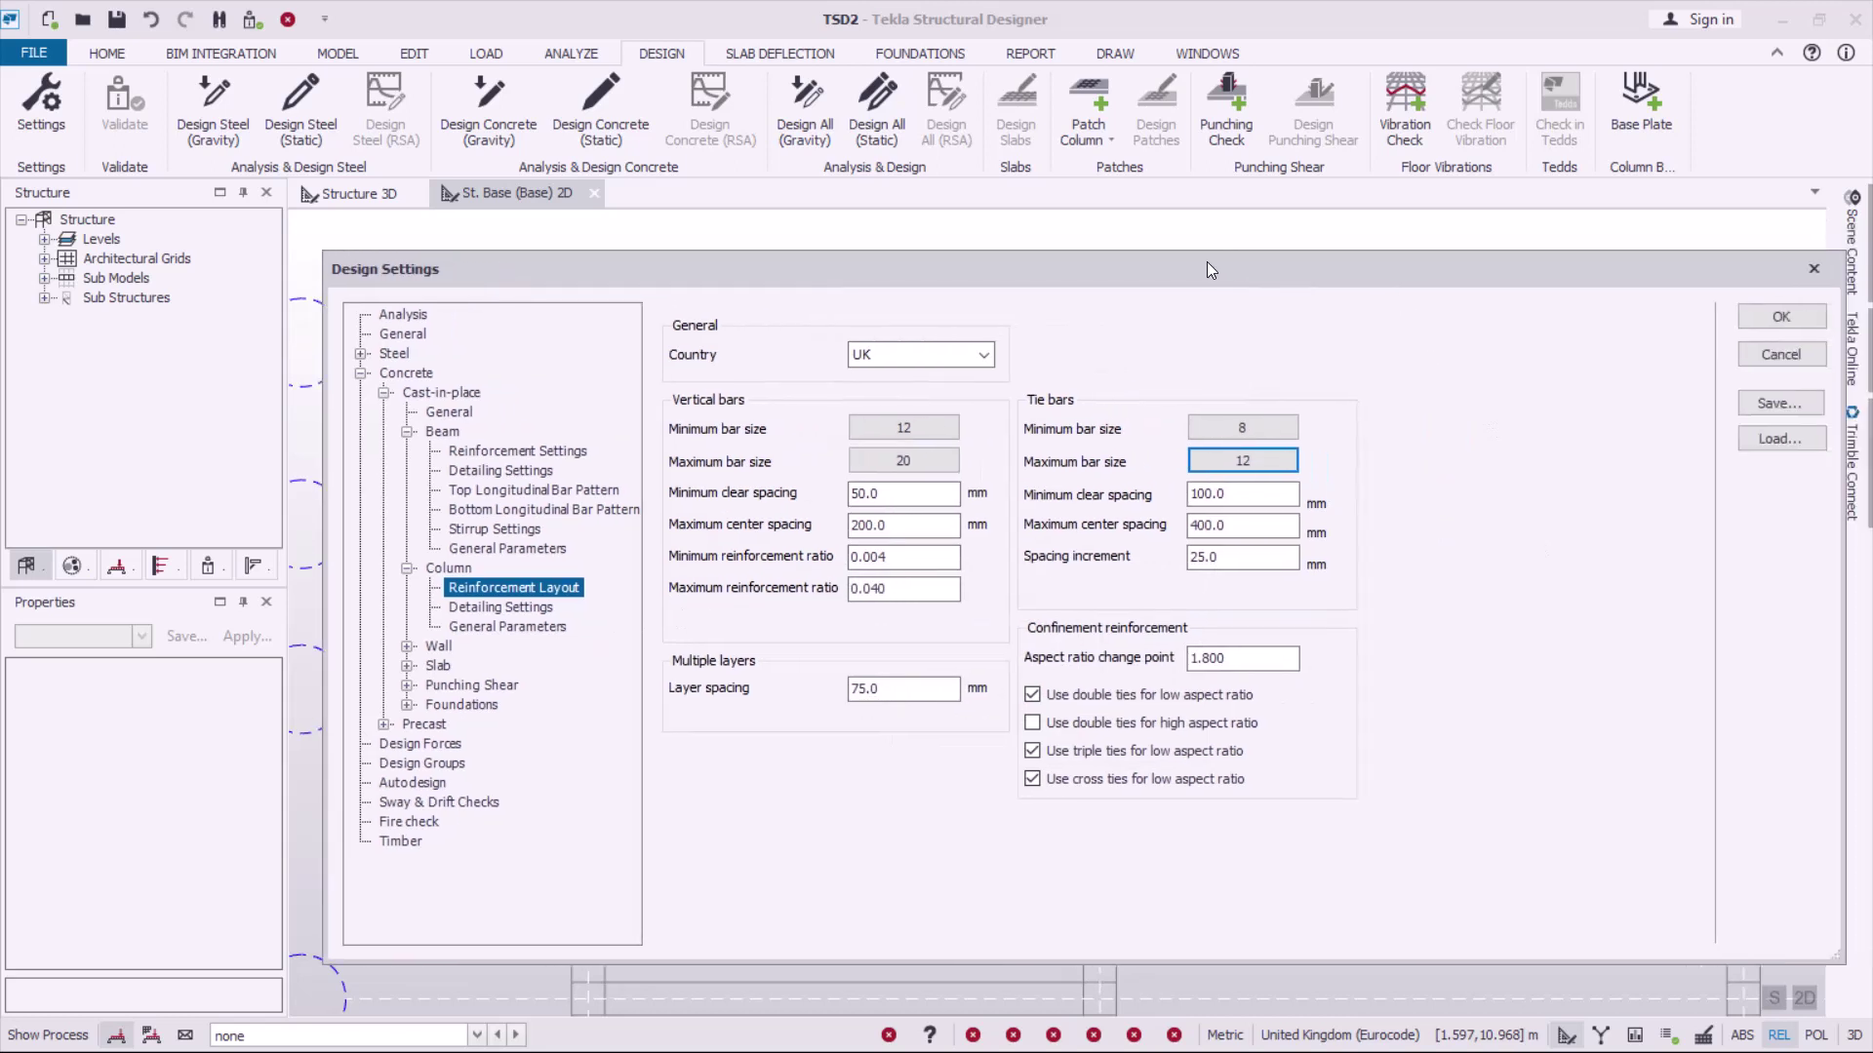
{"action": "left_click", "coordinate": [486, 625]}
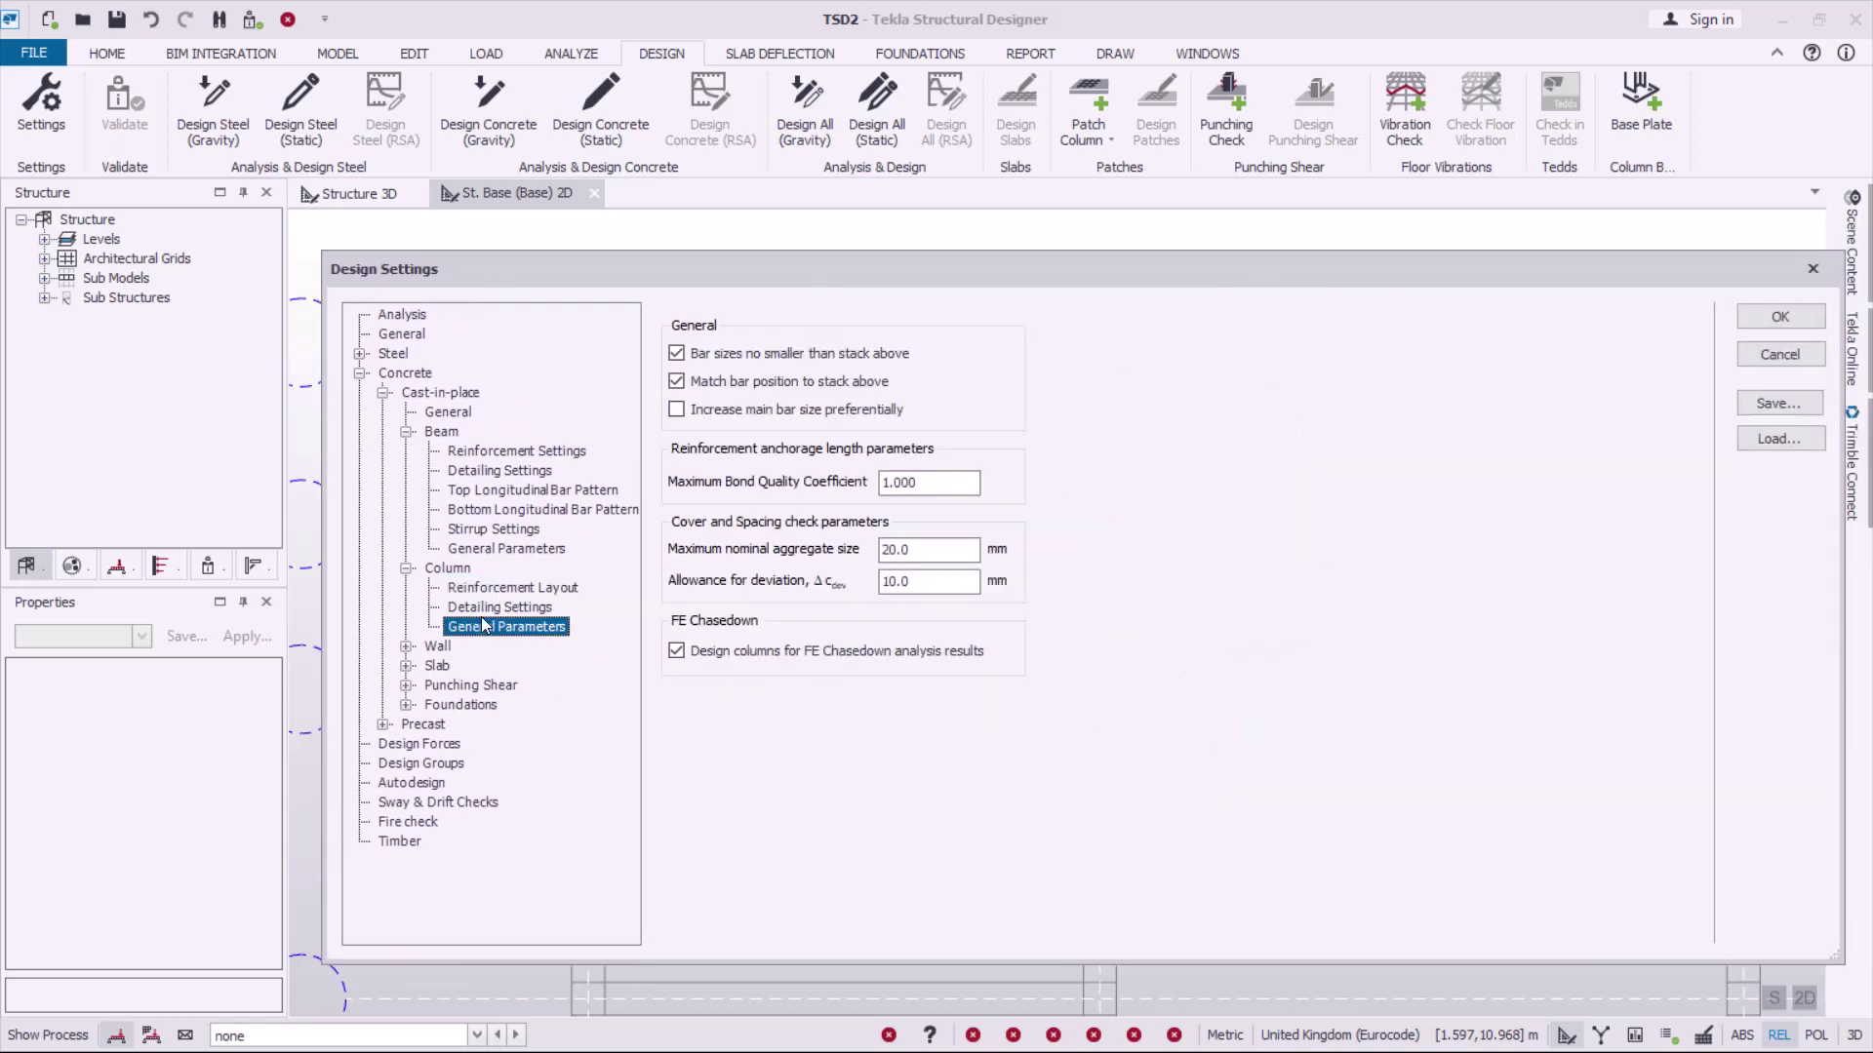
{"action": "left_click", "coordinate": [490, 608]}
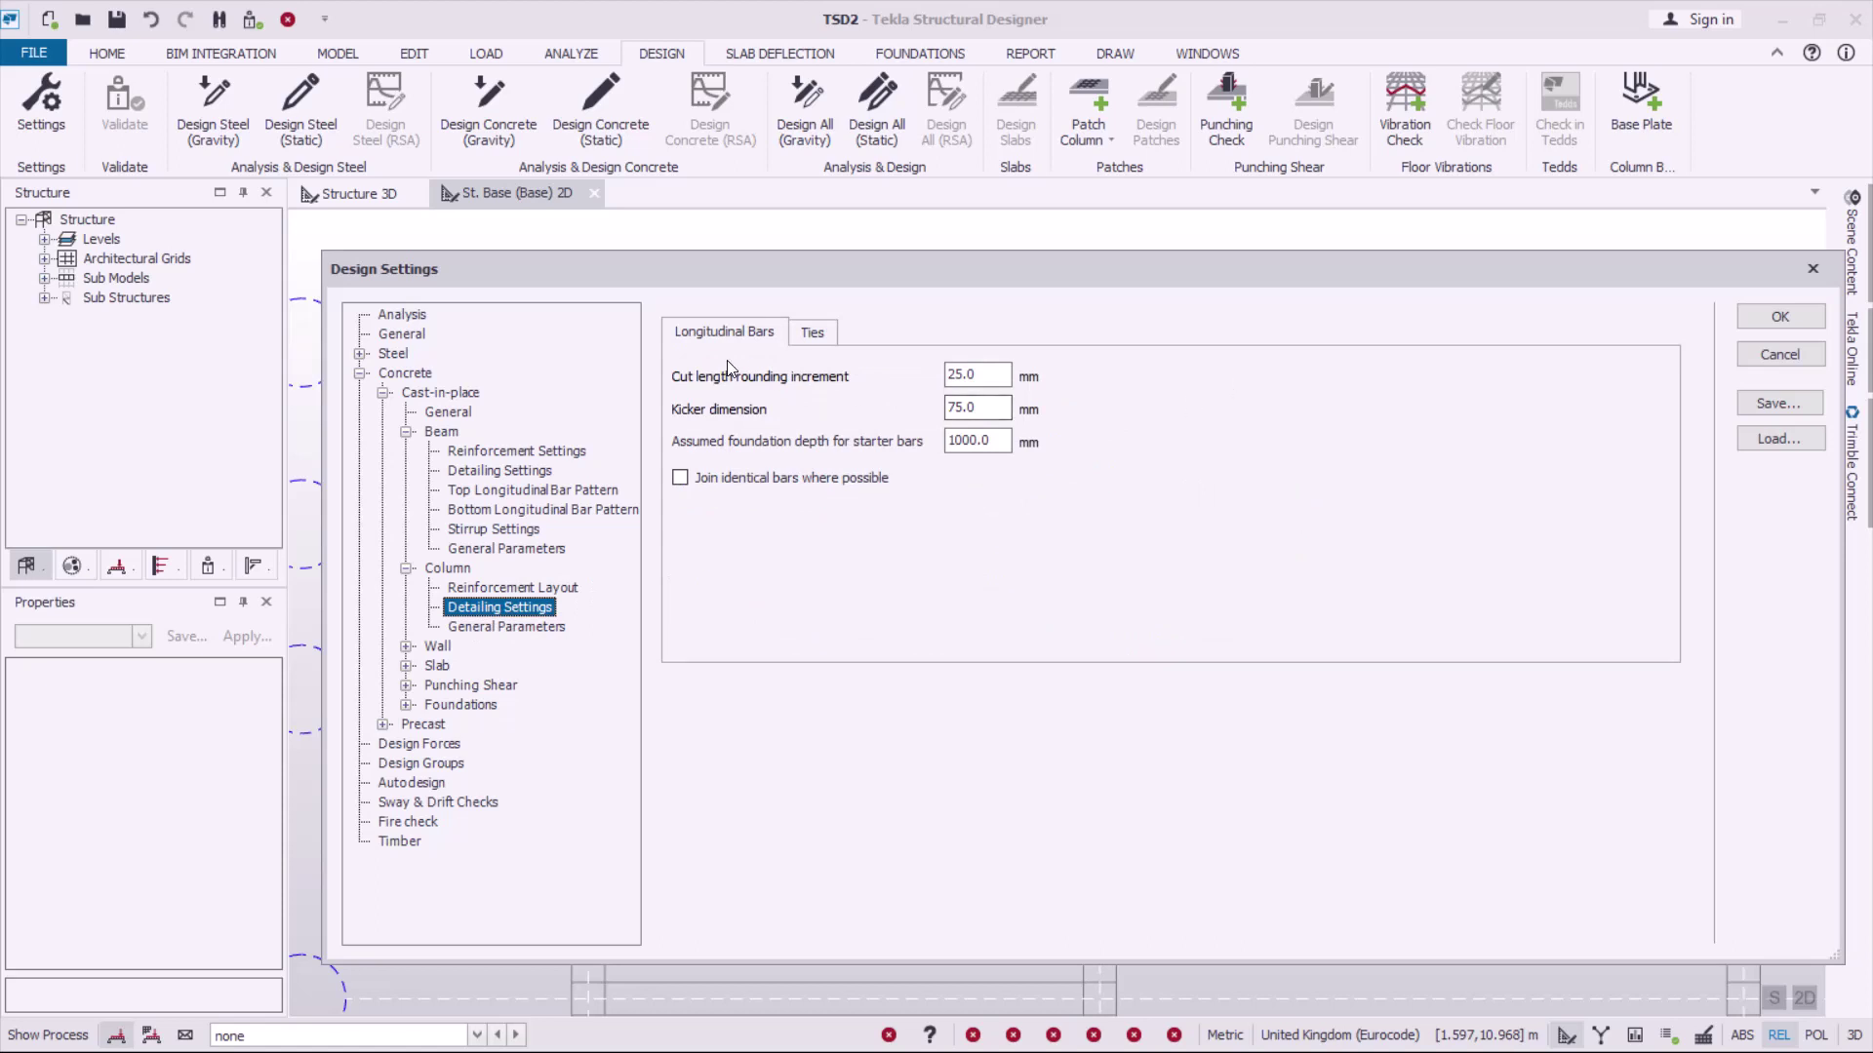
{"action": "left_click", "coordinate": [815, 332]}
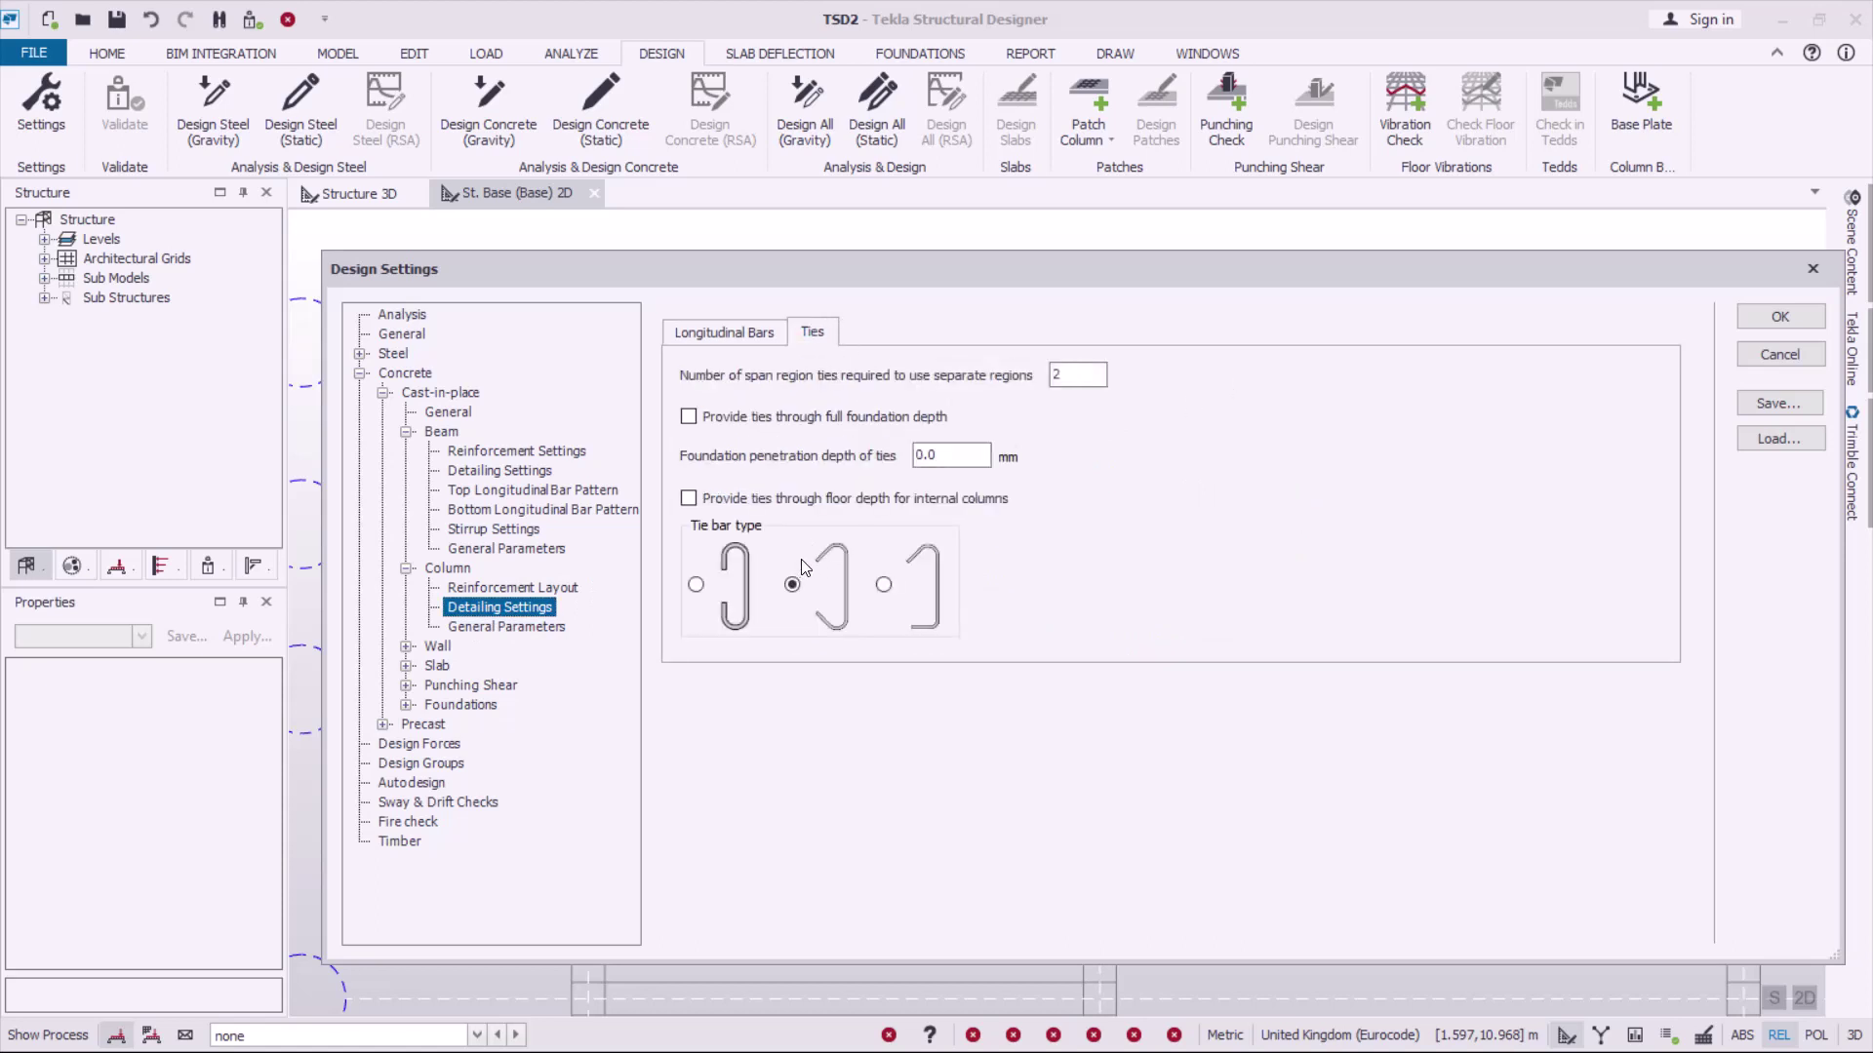
{"action": "left_click", "coordinate": [502, 628]}
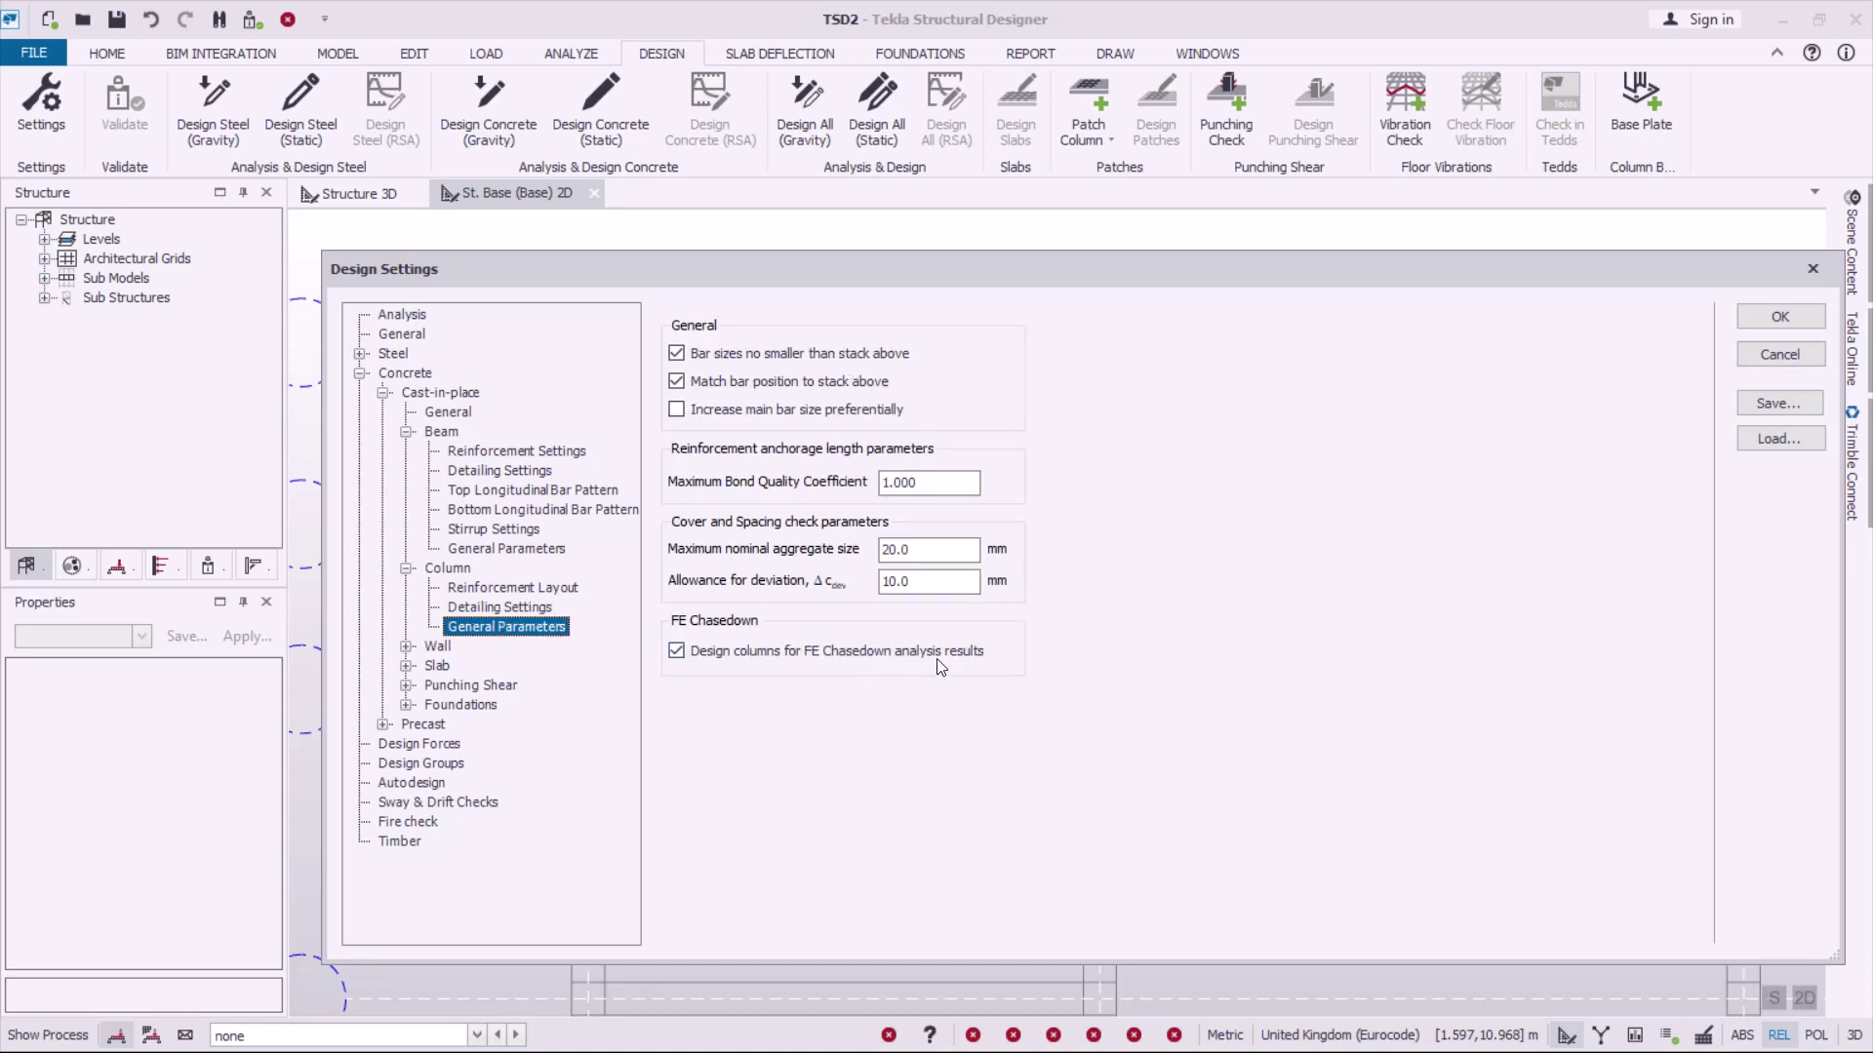
{"action": "left_click", "coordinate": [1777, 318]}
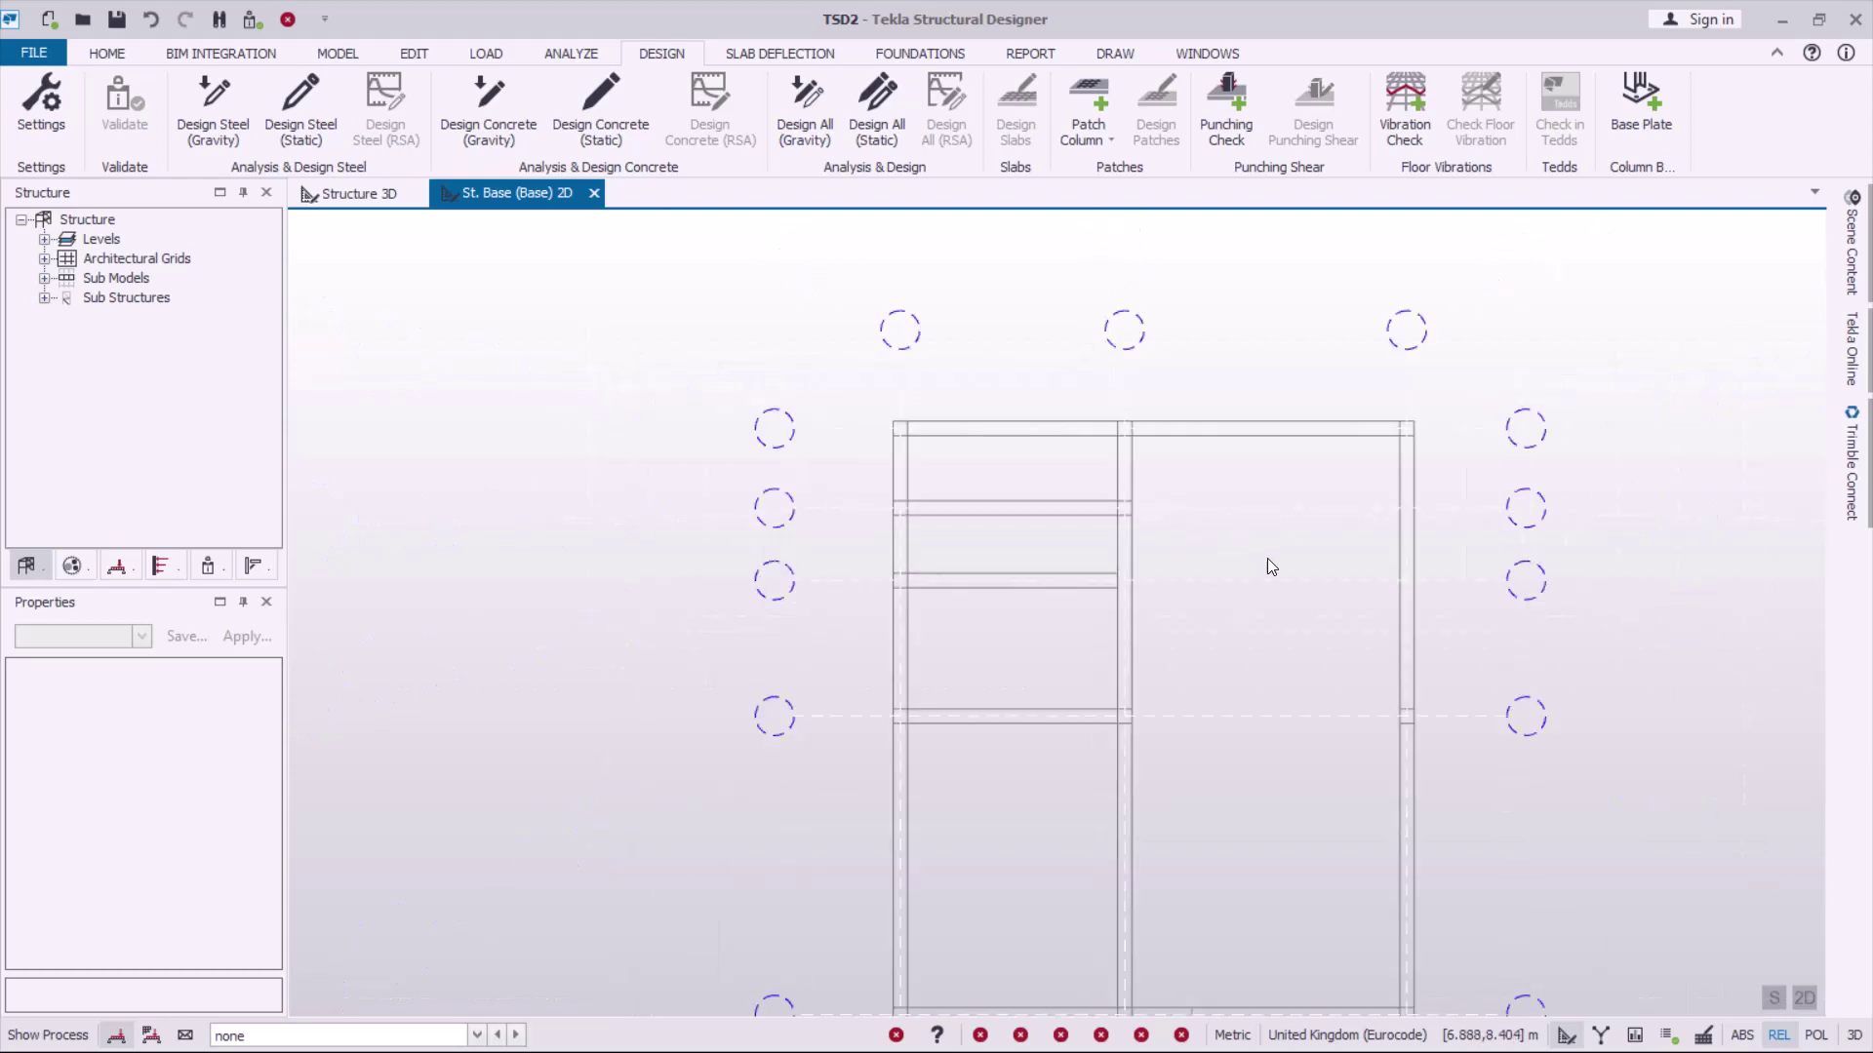
Step: Return to the Model ribbon and show the Concrete Column type choices
{"action": "scroll", "coordinate": [1288, 561], "scroll_direction": "up", "scroll_amount": 3}
{"action": "scroll", "coordinate": [1267, 558], "scroll_direction": "down", "scroll_amount": 4}
{"action": "scroll", "coordinate": [1063, 575], "scroll_direction": "up", "scroll_amount": 2}
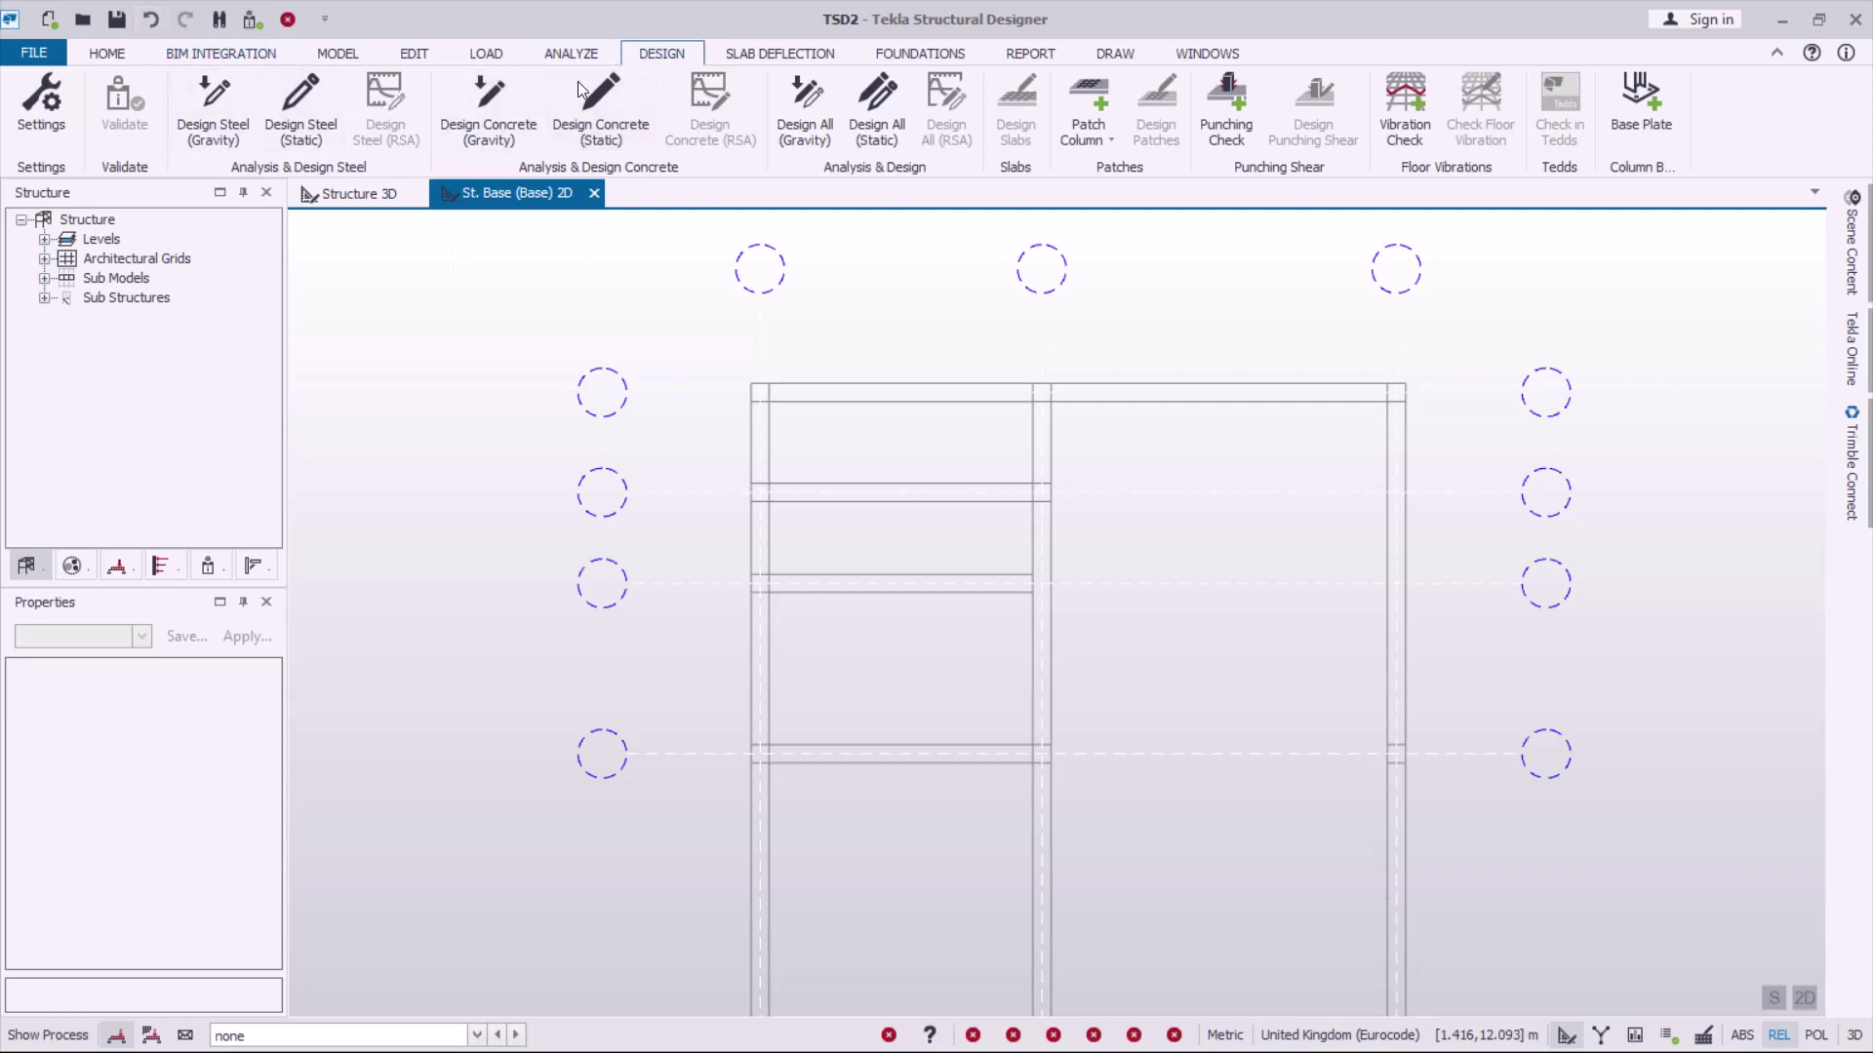
{"action": "left_click", "coordinate": [338, 56]}
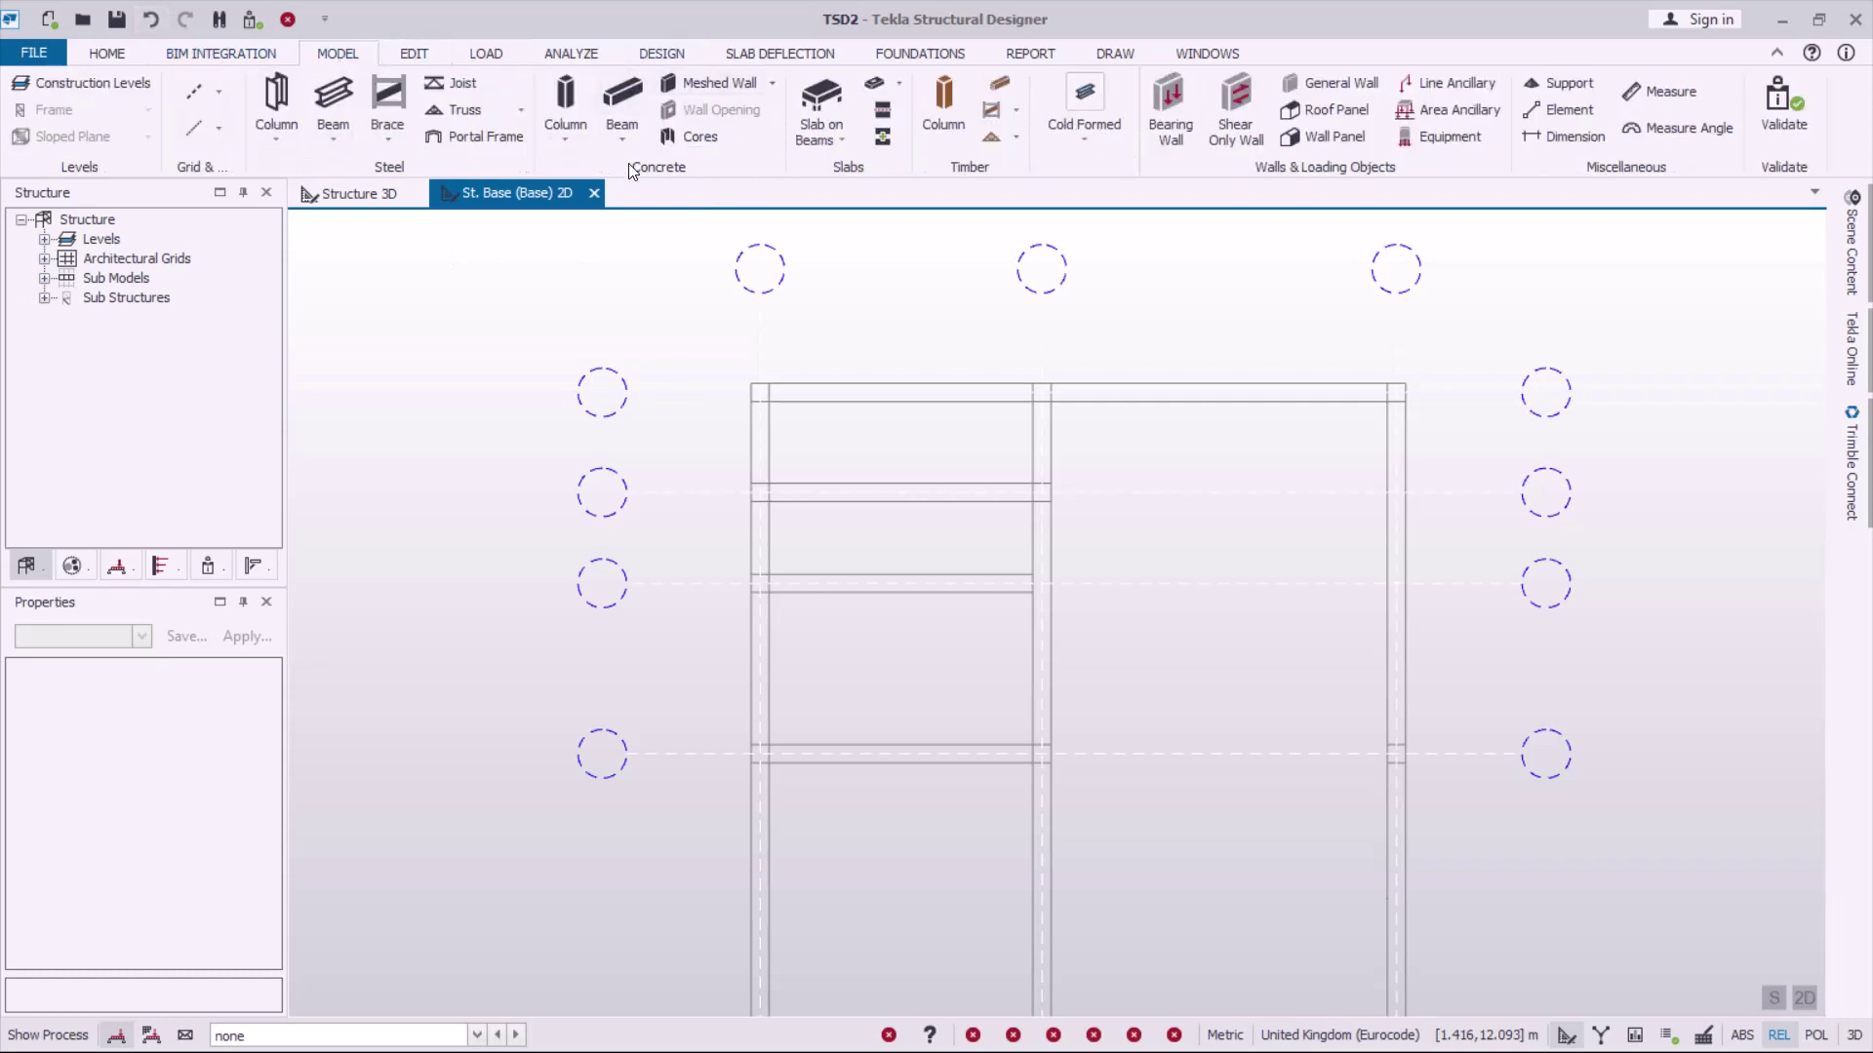
{"action": "left_click", "coordinate": [563, 141]}
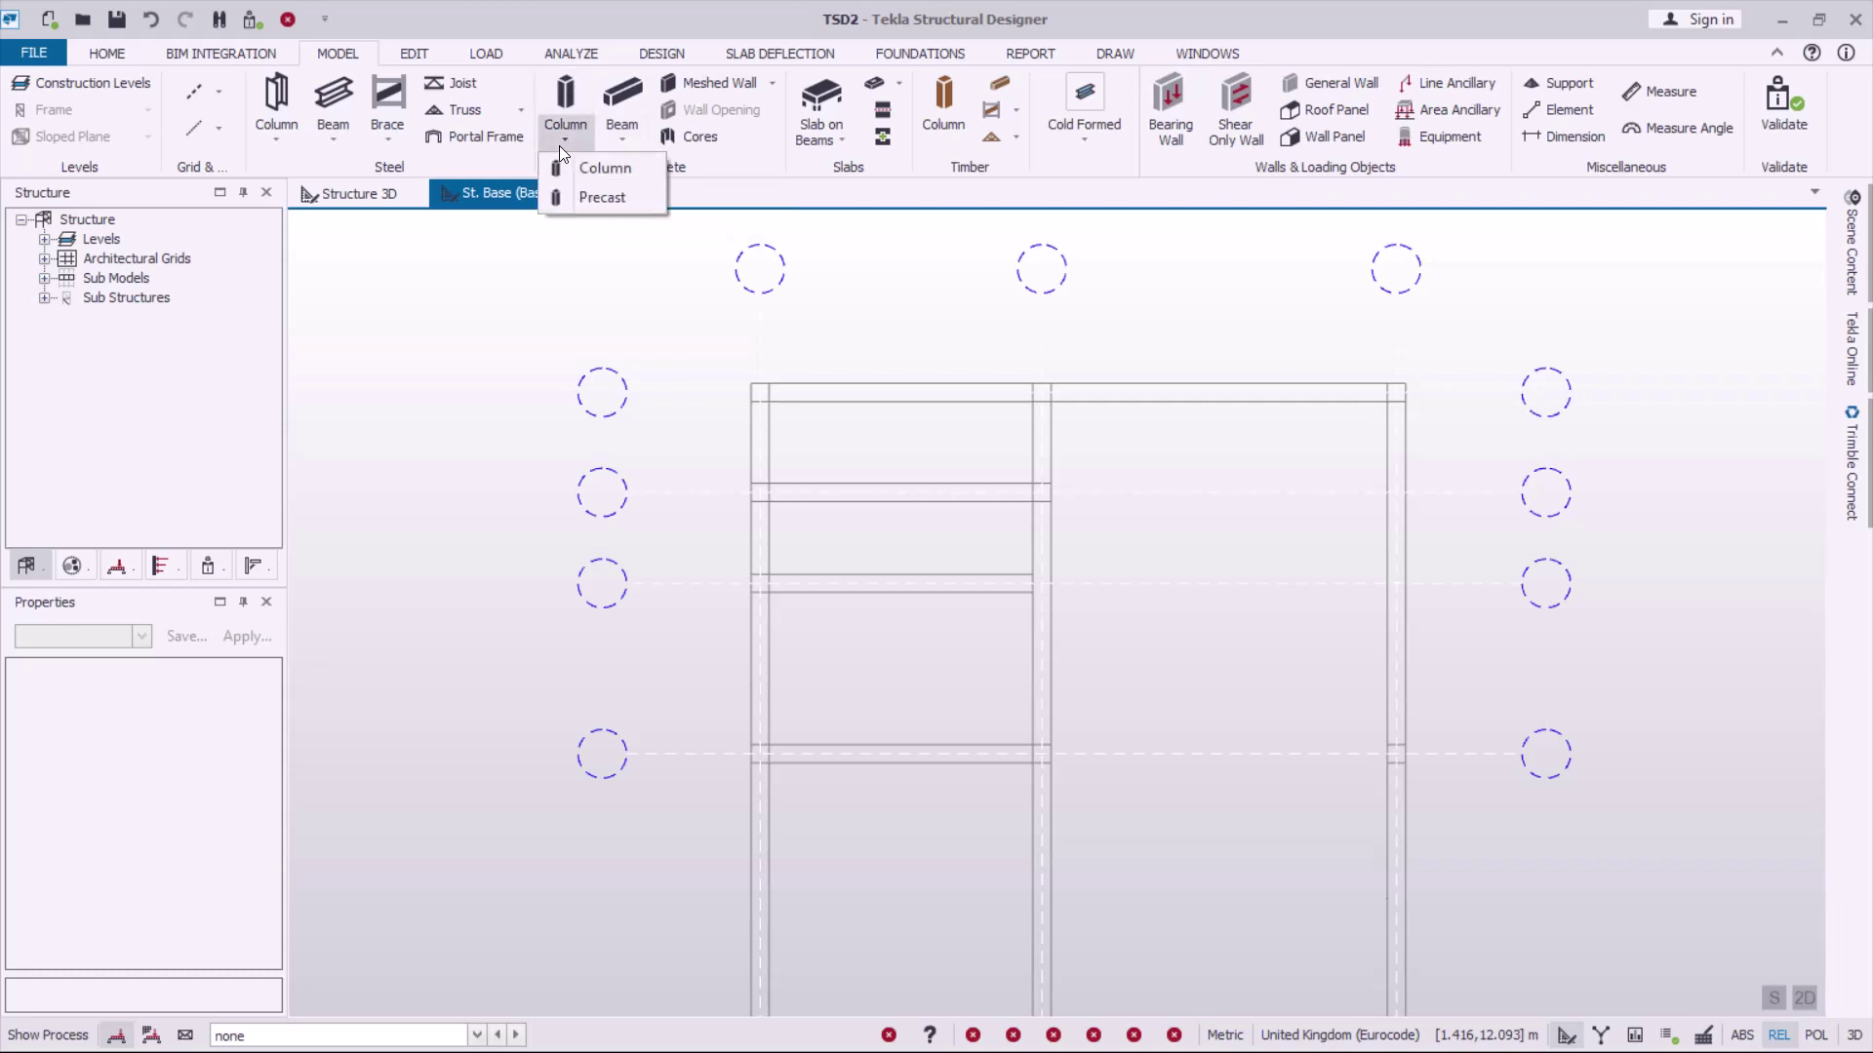
Step: Start placing cast-in-place concrete columns and open the Section list in Properties
{"action": "left_click", "coordinate": [605, 168]}
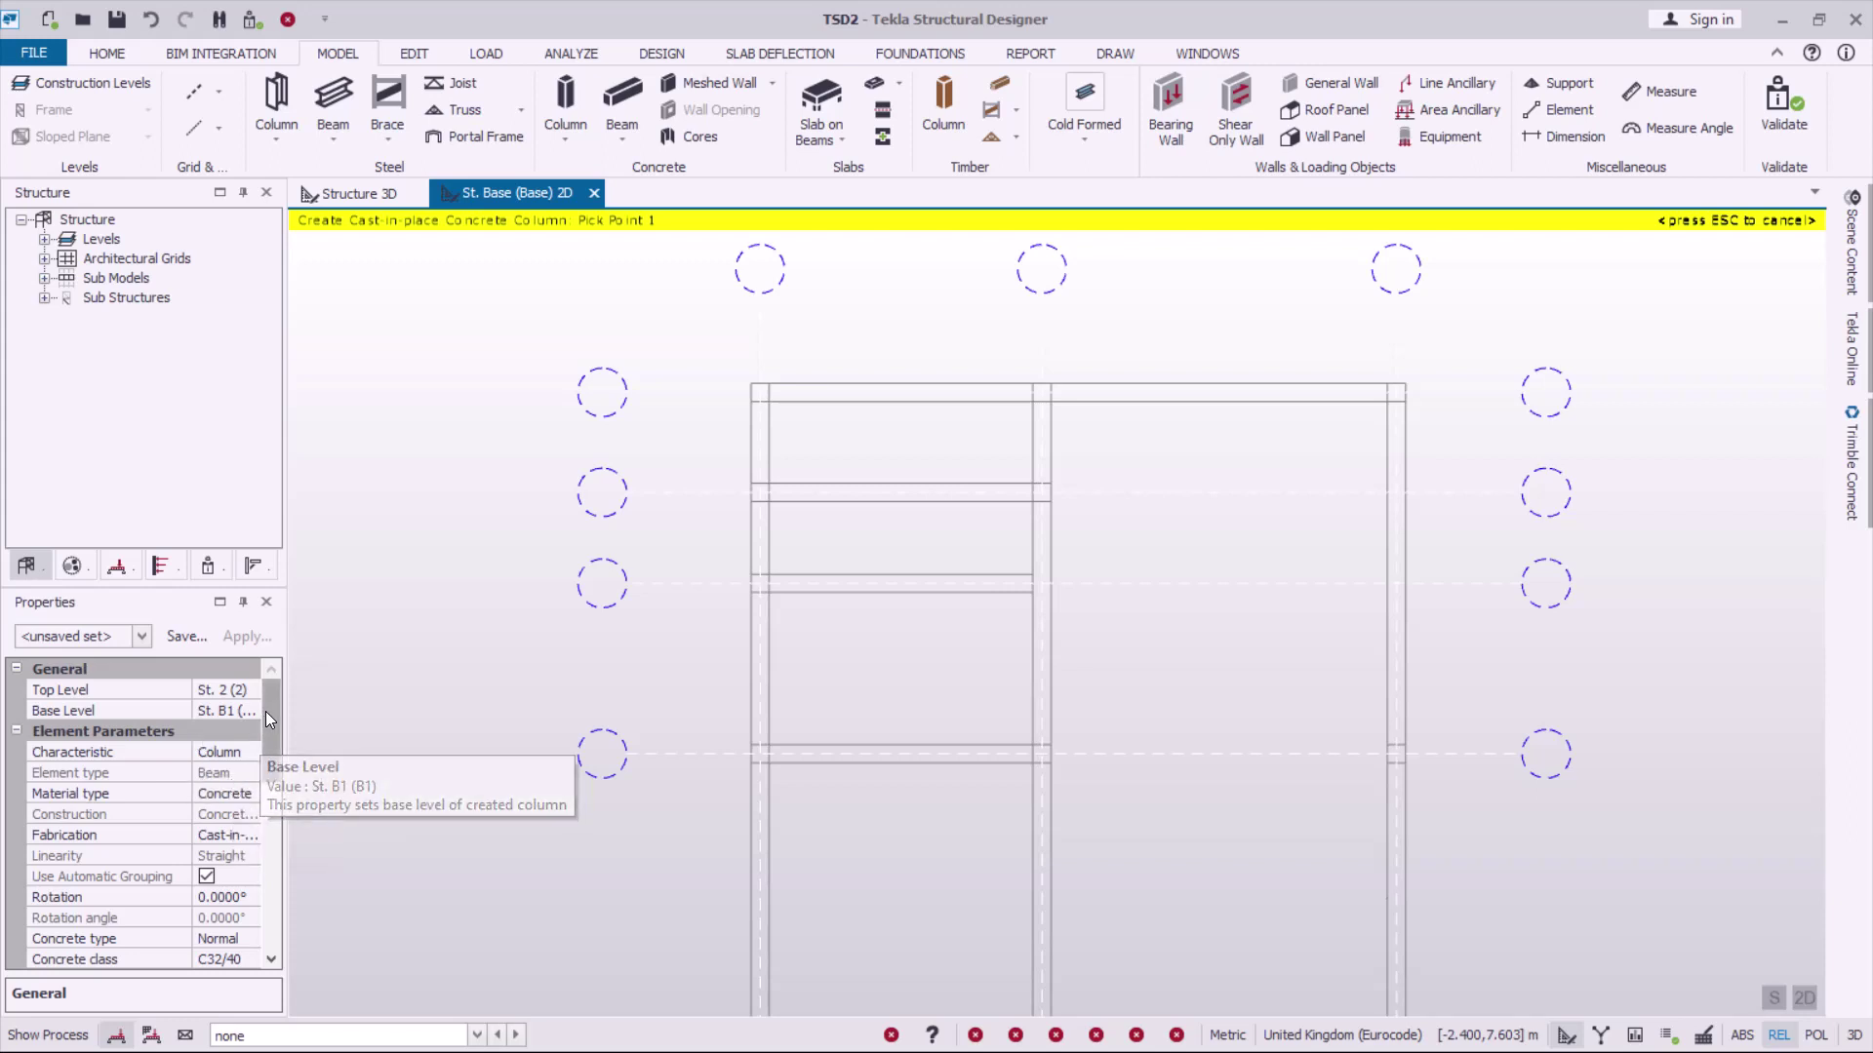
{"action": "left_click_drag", "start_coordinate": [267, 702], "coordinate": [265, 800]}
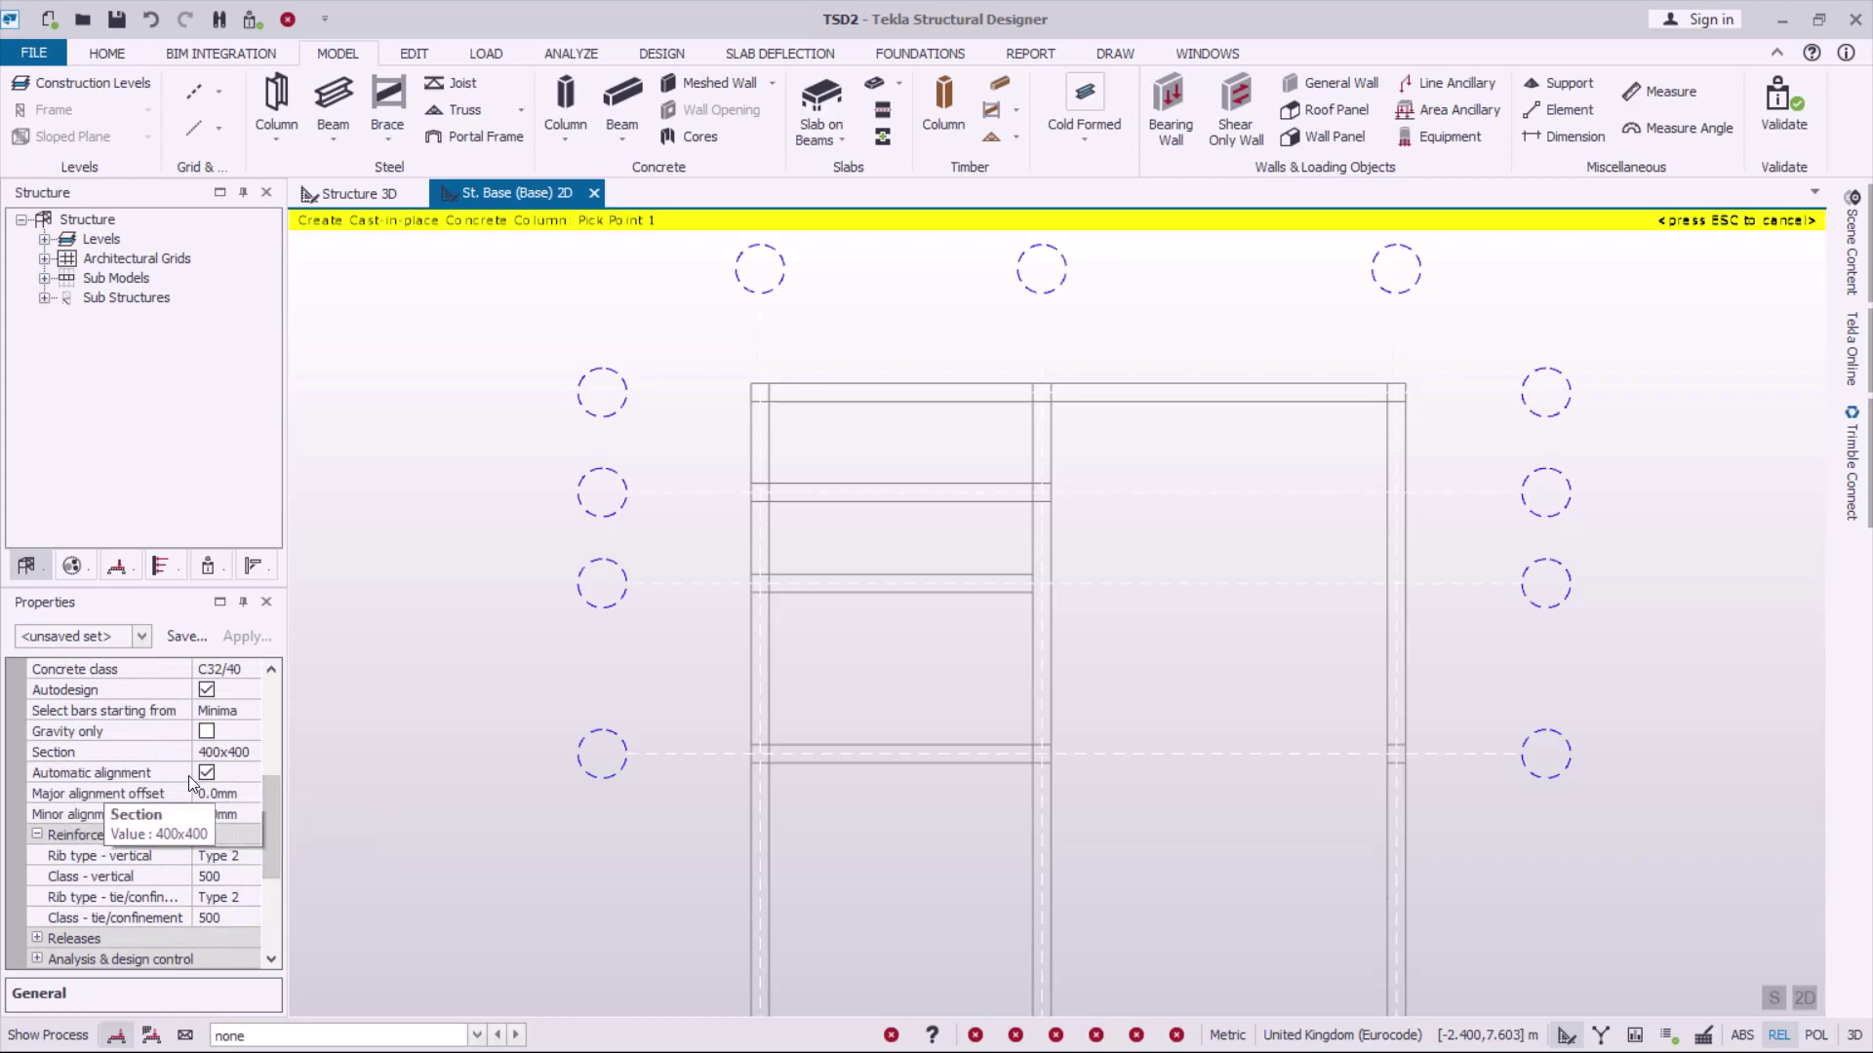
{"action": "left_click", "coordinate": [248, 755]}
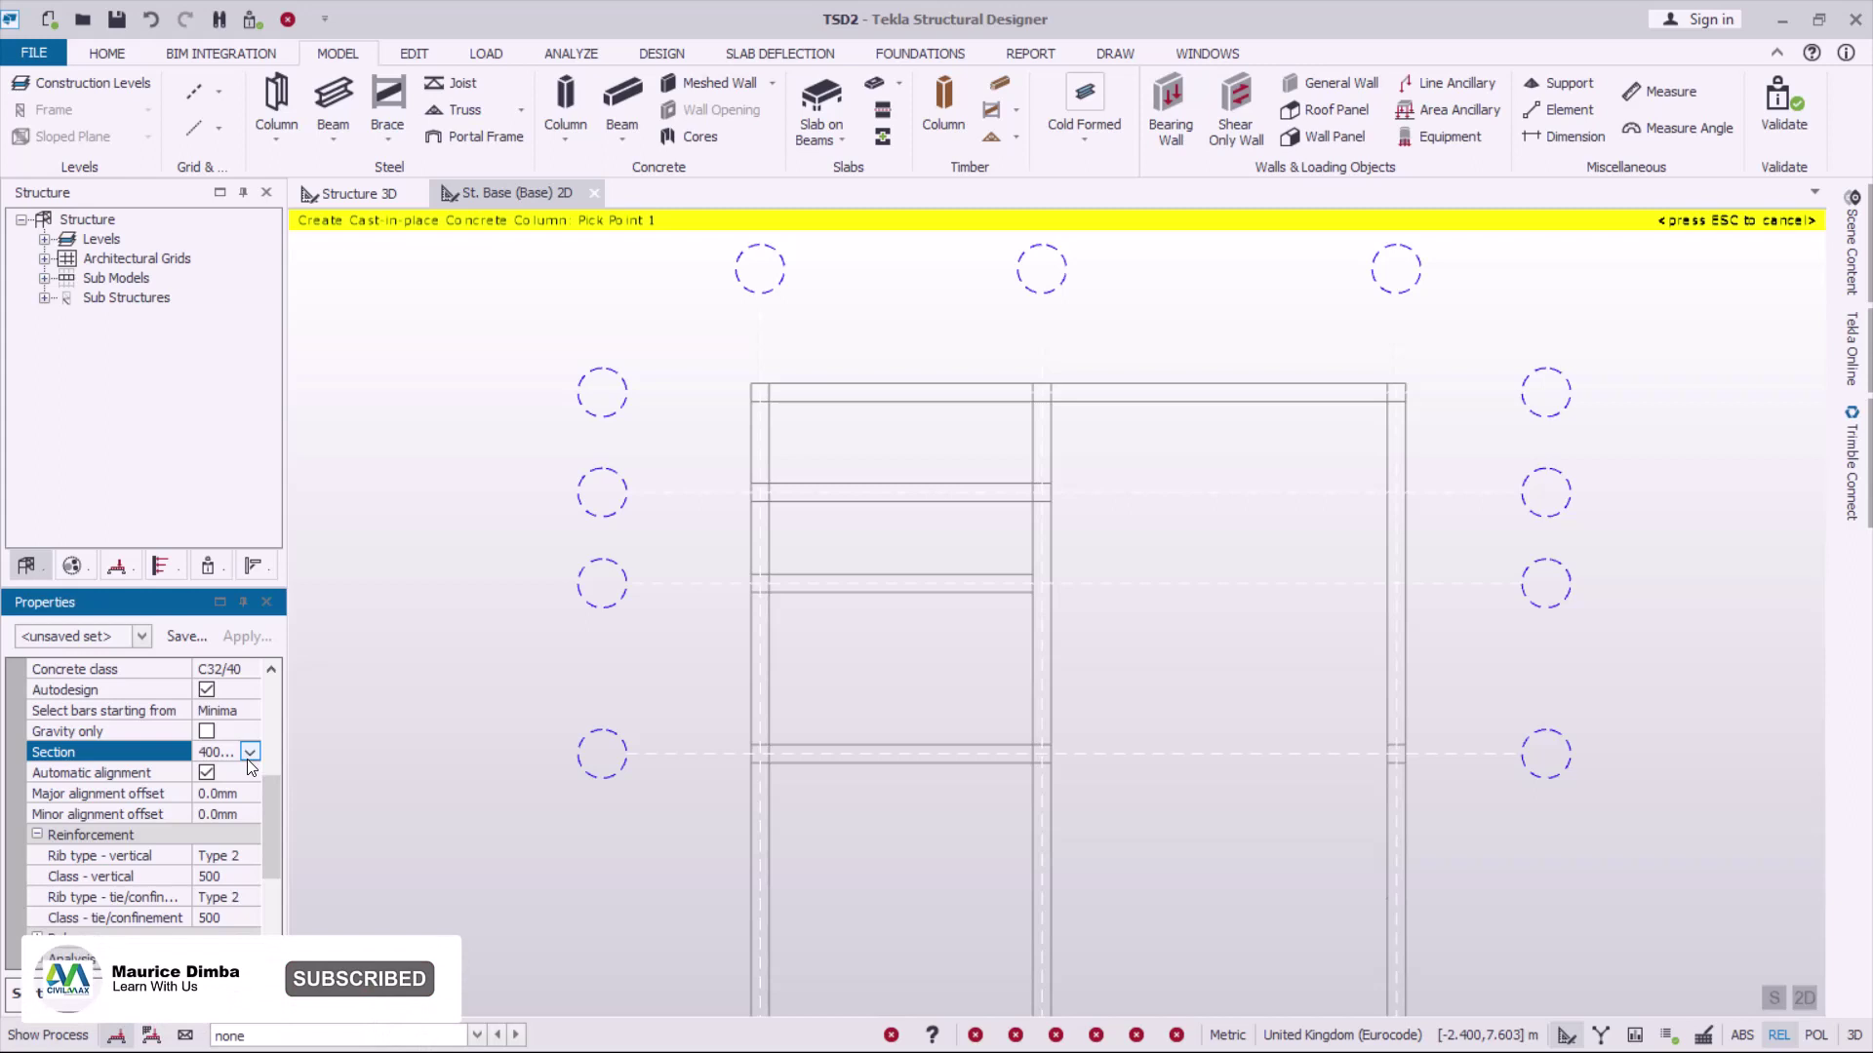
{"action": "left_click", "coordinate": [250, 755]}
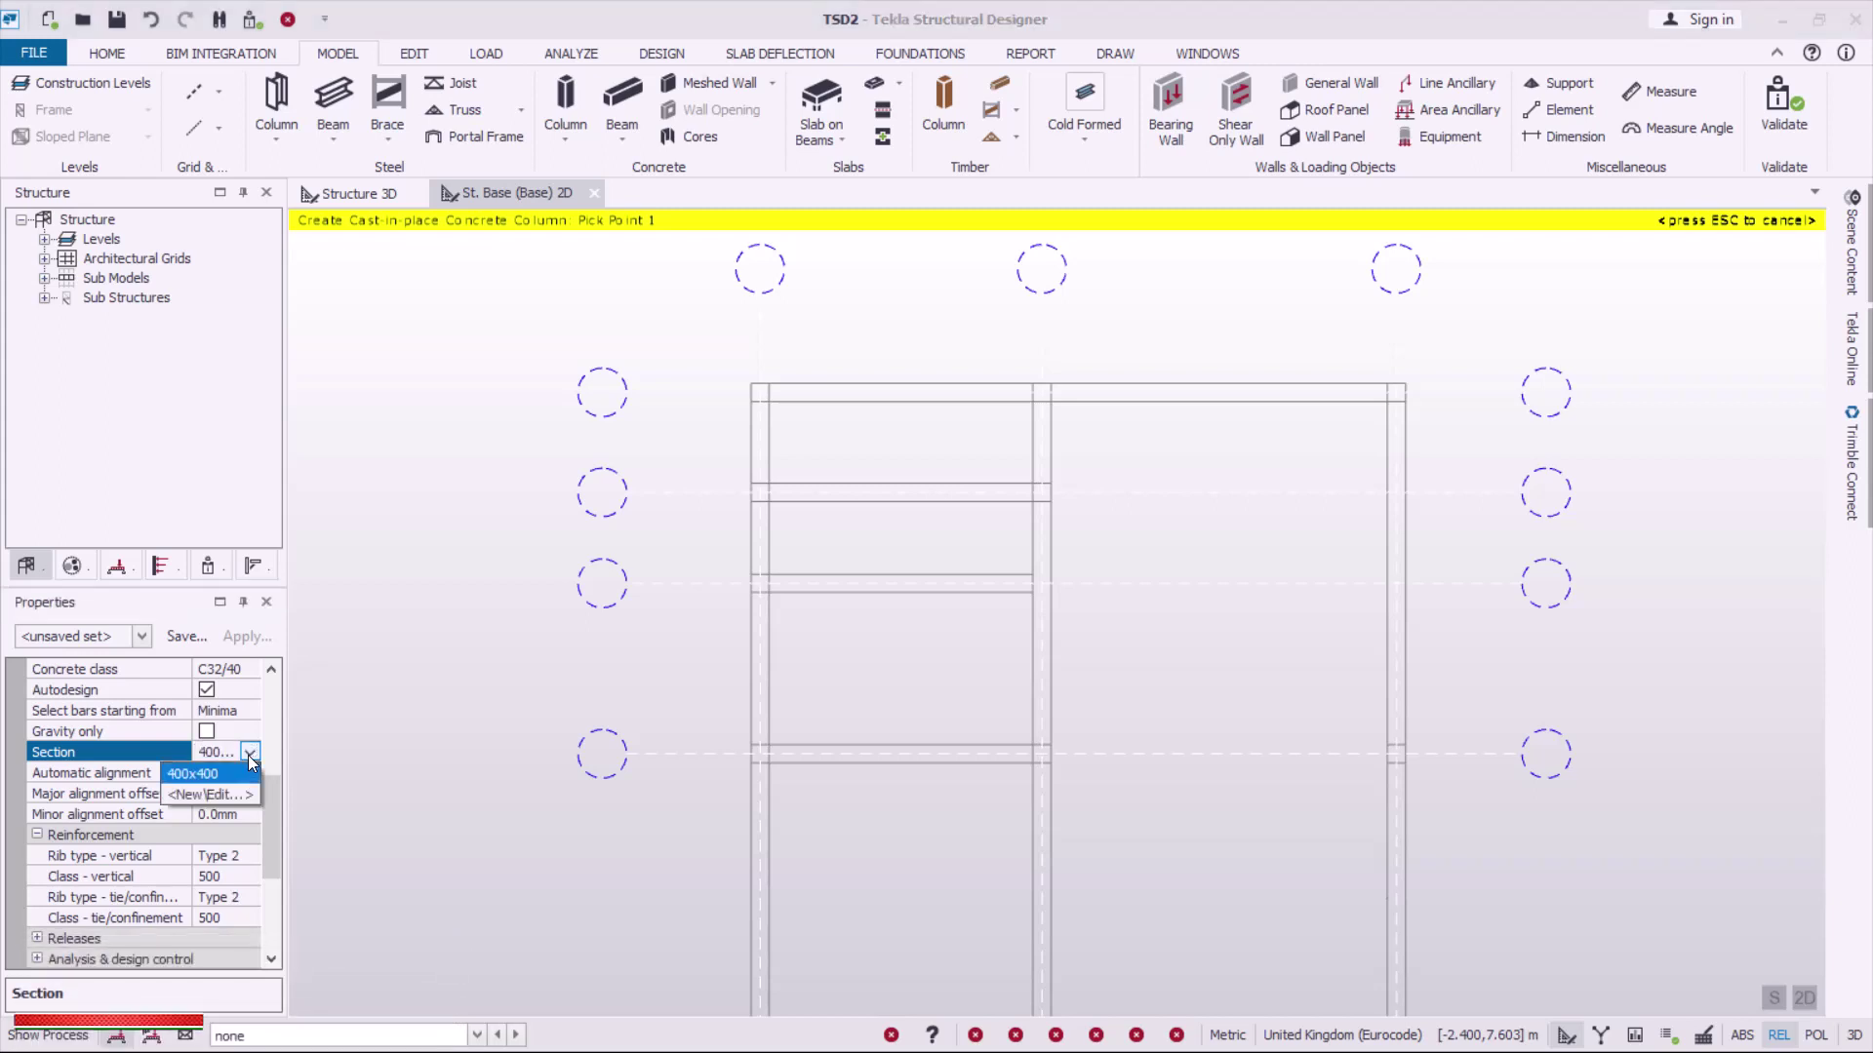
Step: Define a new 200x200 column section with breadth 200 and depth 200
{"action": "left_click", "coordinate": [195, 793]}
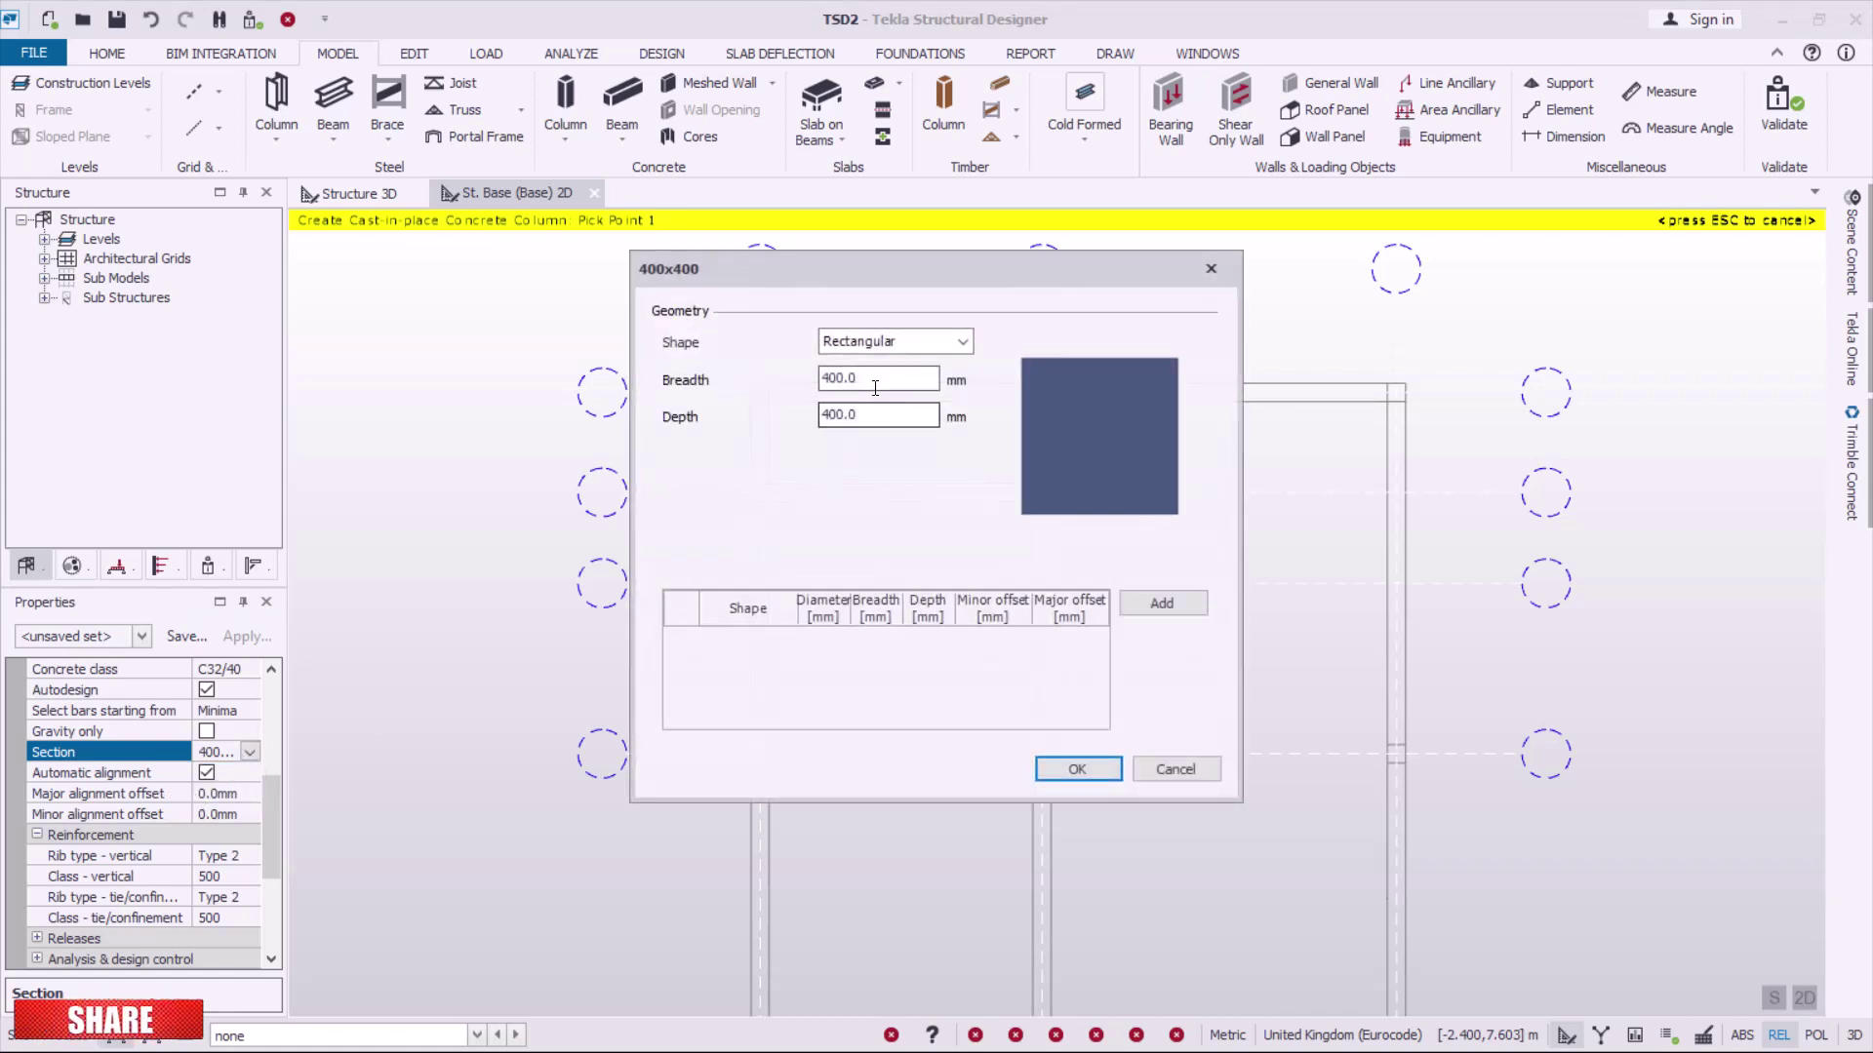
{"action": "left_click_drag", "start_coordinate": [860, 379], "coordinate": [819, 400]}
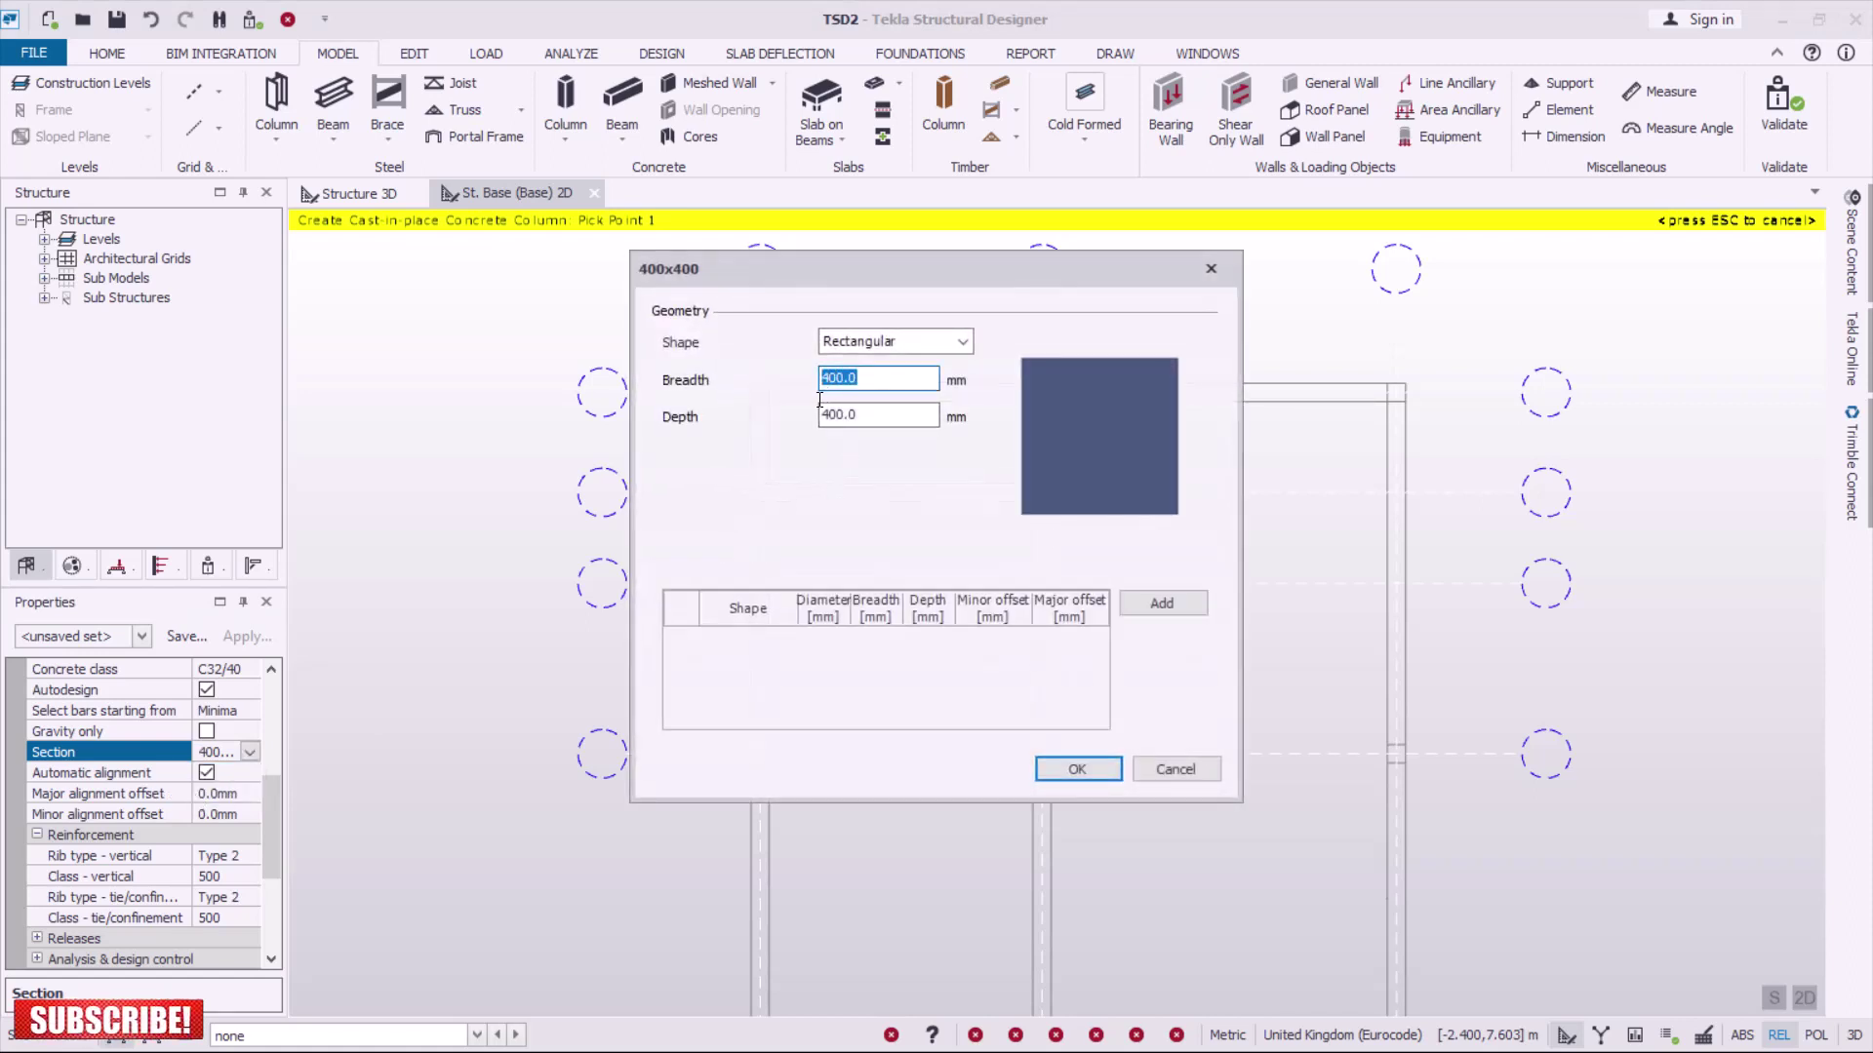
{"action": "type", "text": "200"}
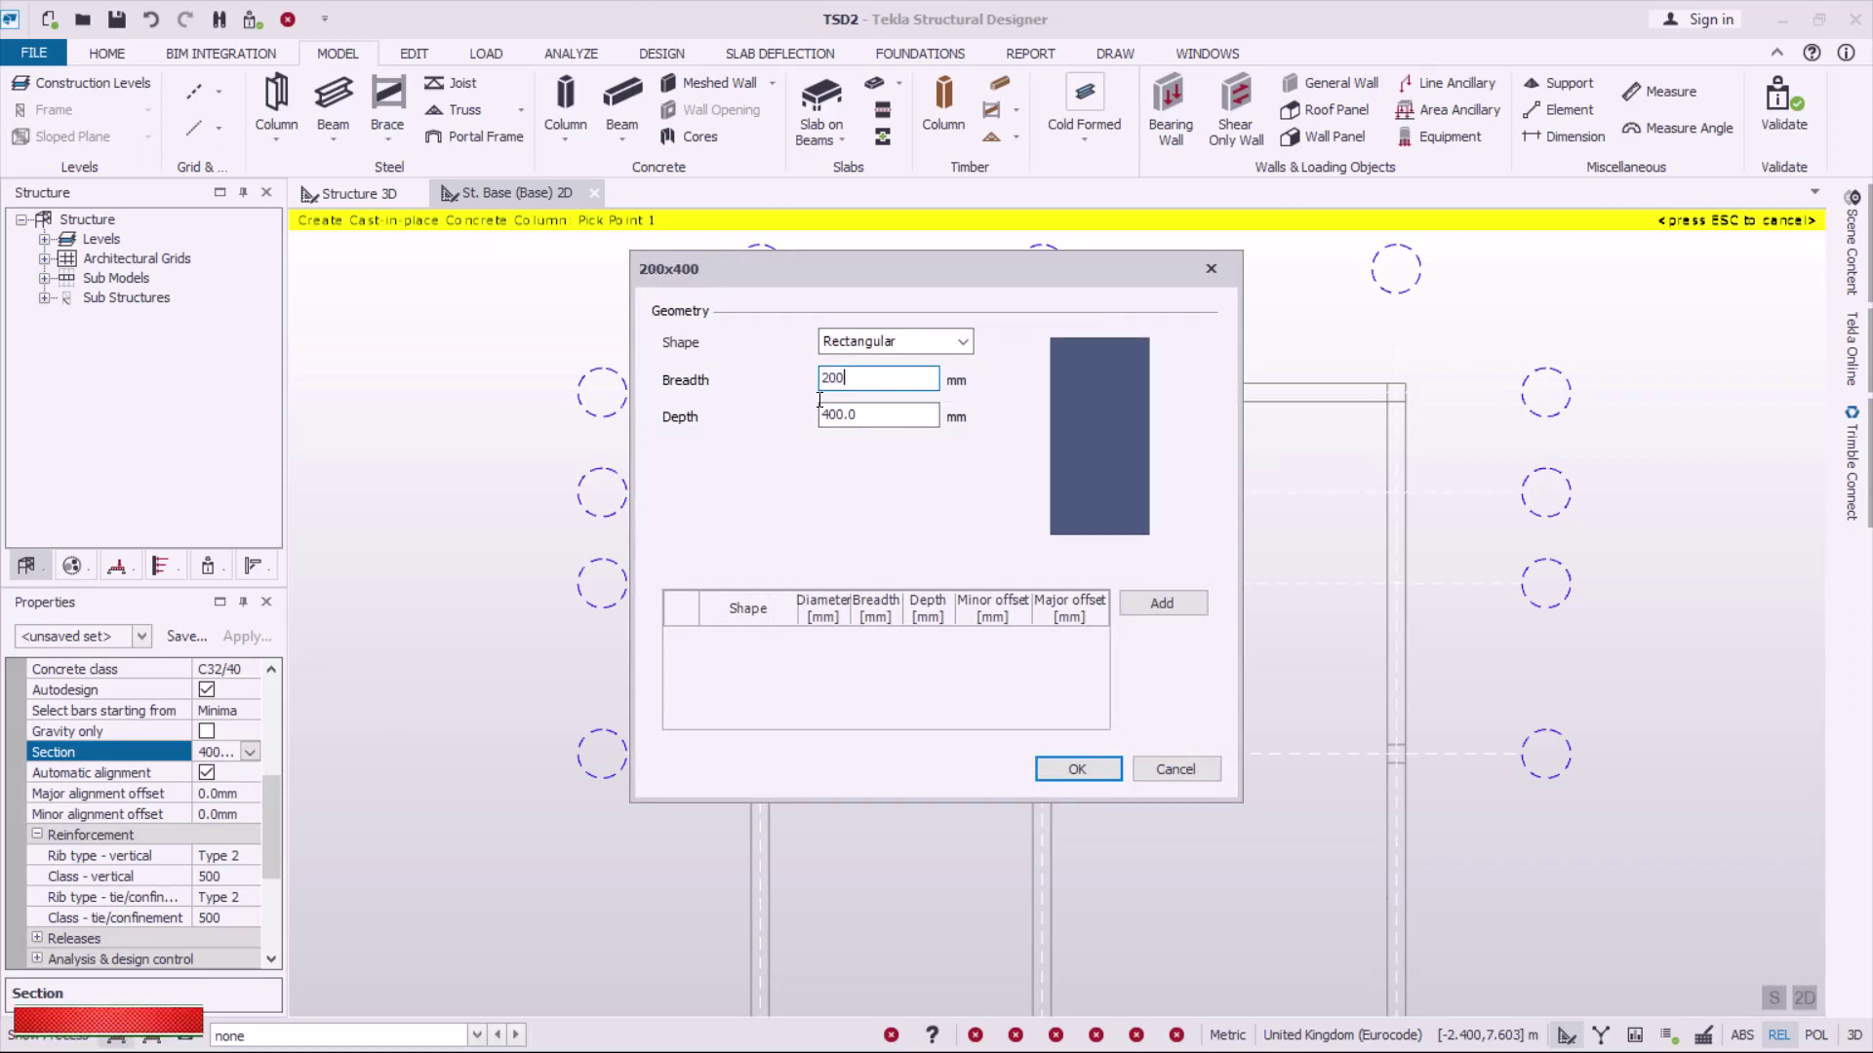
{"action": "left_click_drag", "start_coordinate": [878, 415], "coordinate": [768, 426]}
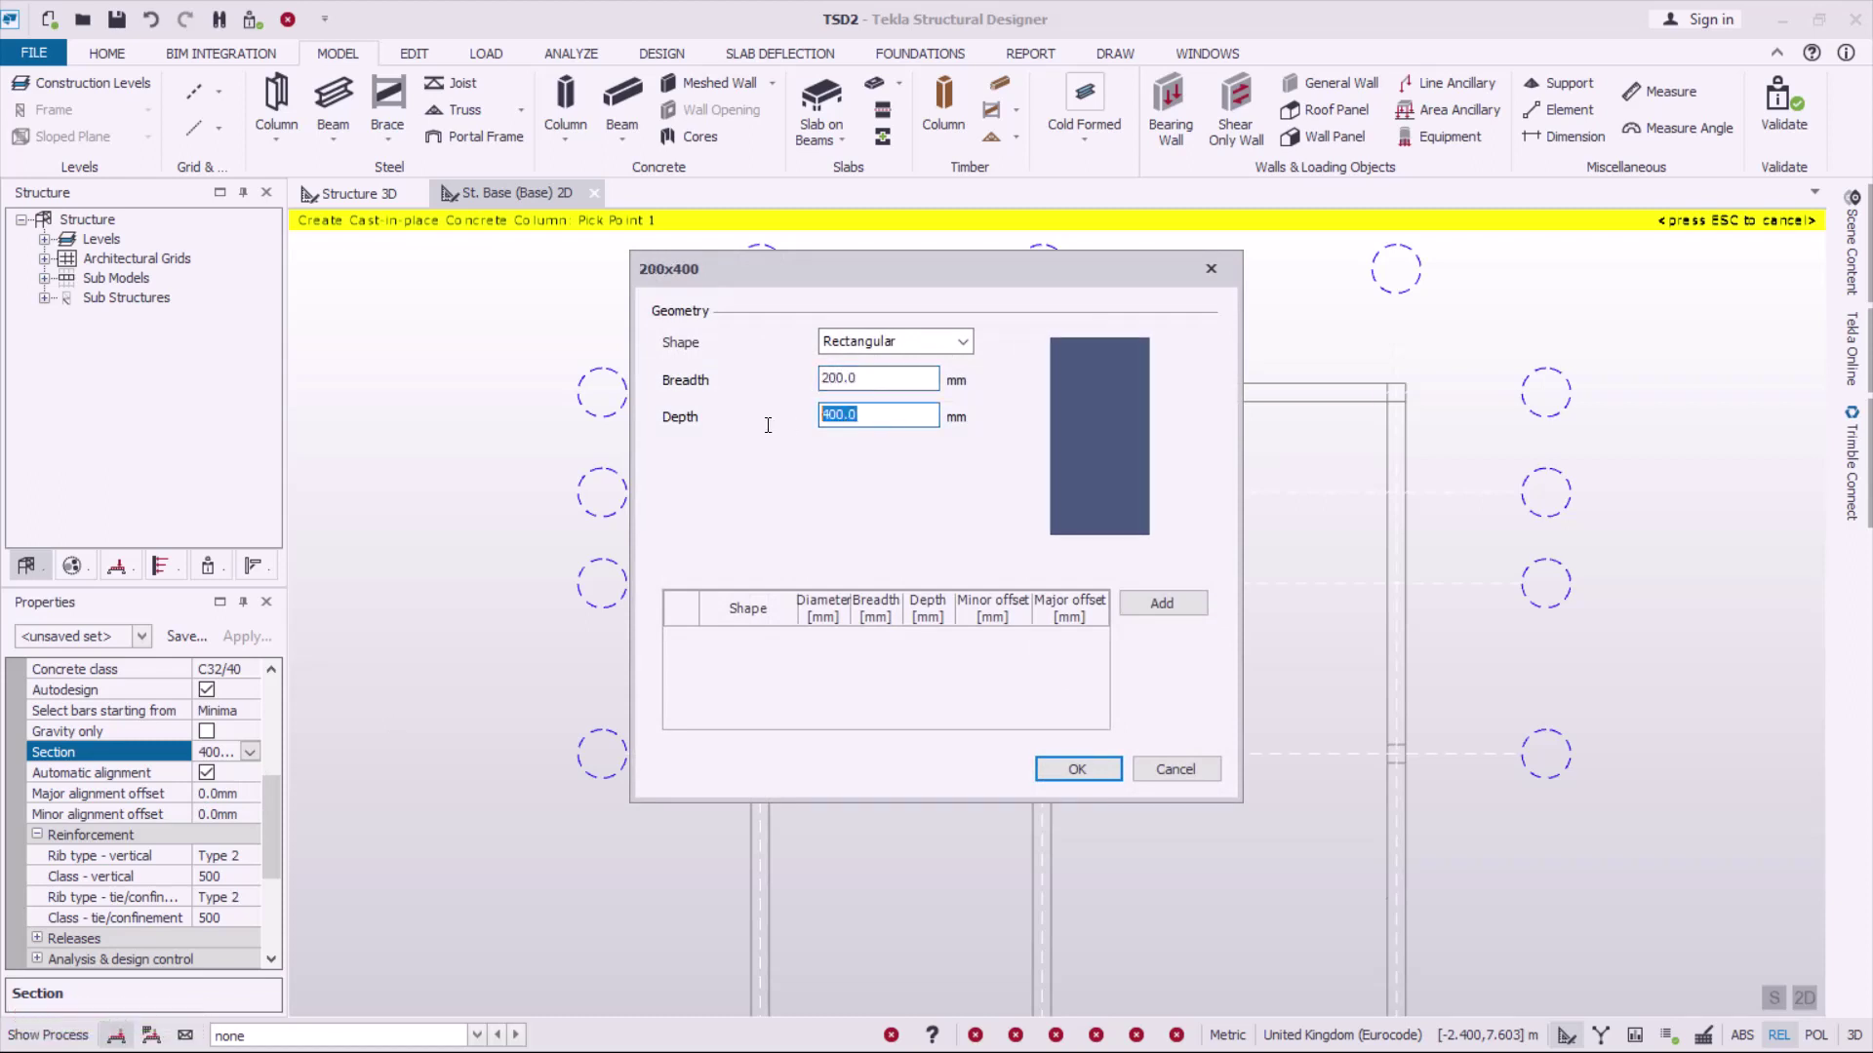
{"action": "type", "text": "200"}
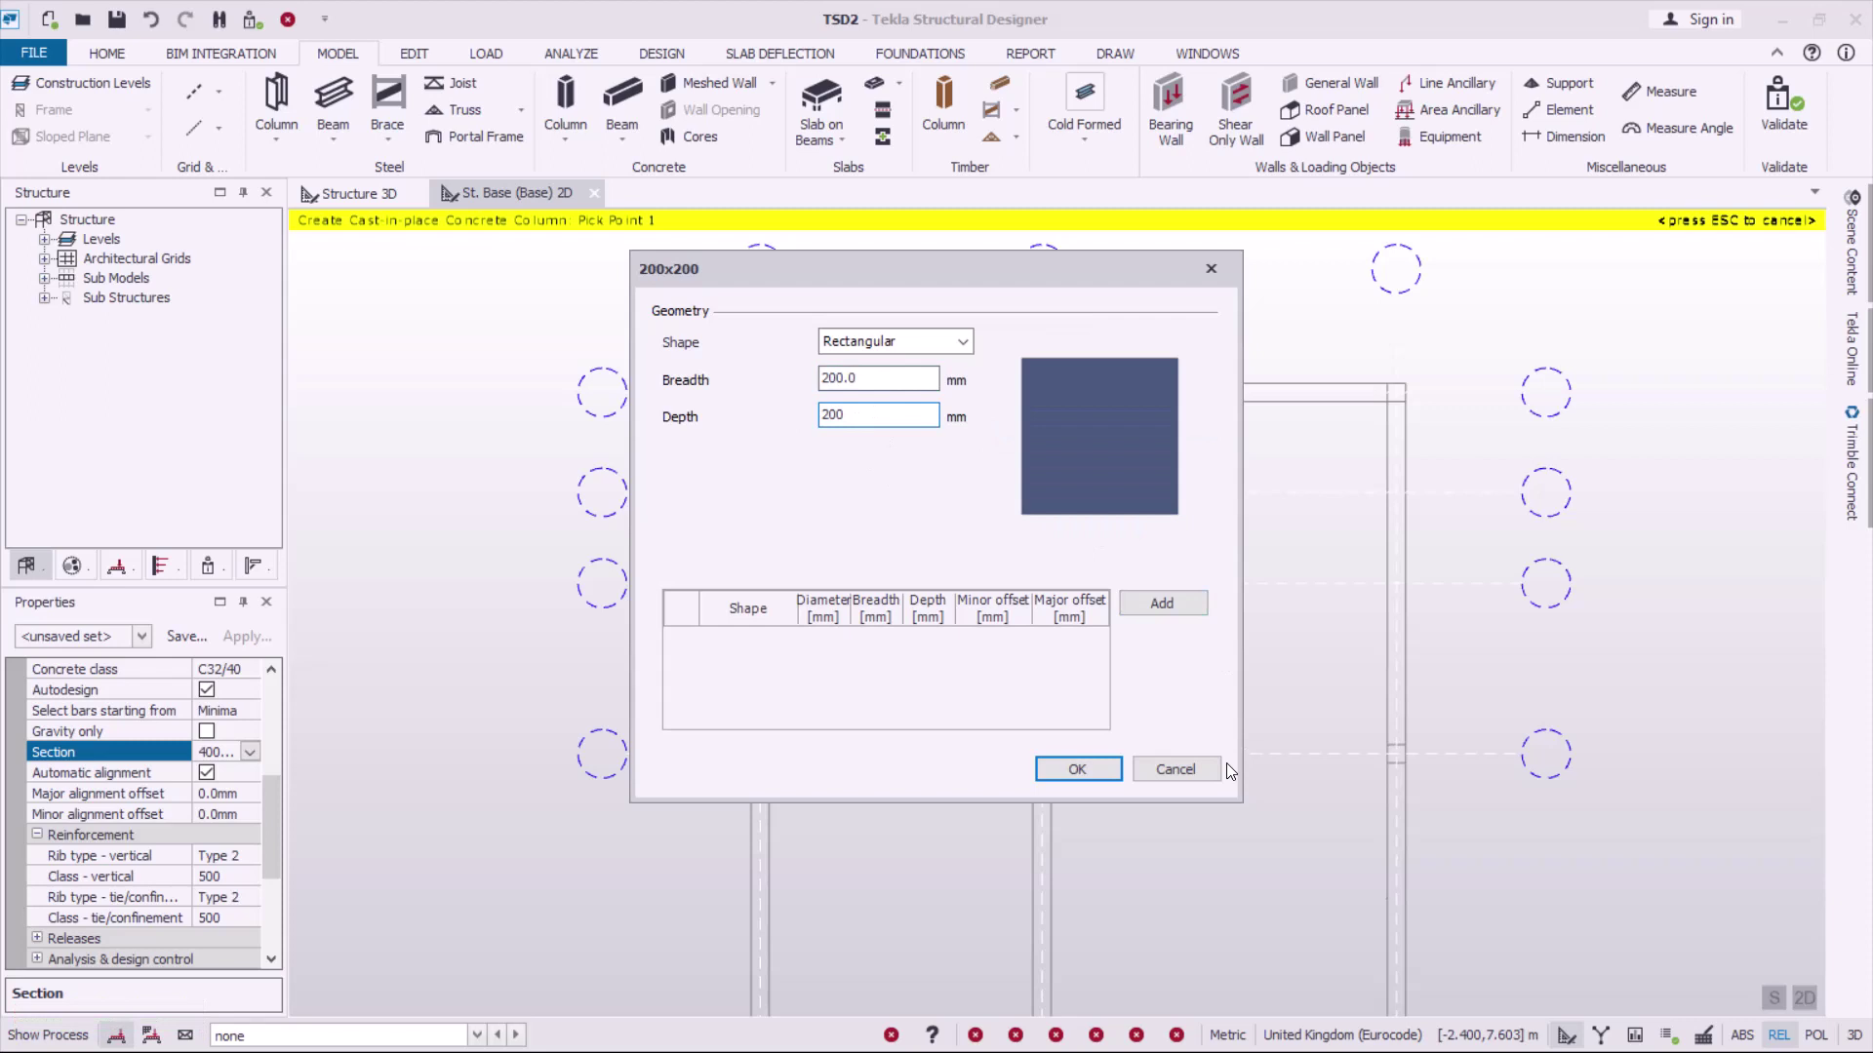
{"action": "left_click", "coordinate": [1075, 768]}
Step: Save the column properties as property set C1
{"action": "left_click", "coordinate": [178, 636]}
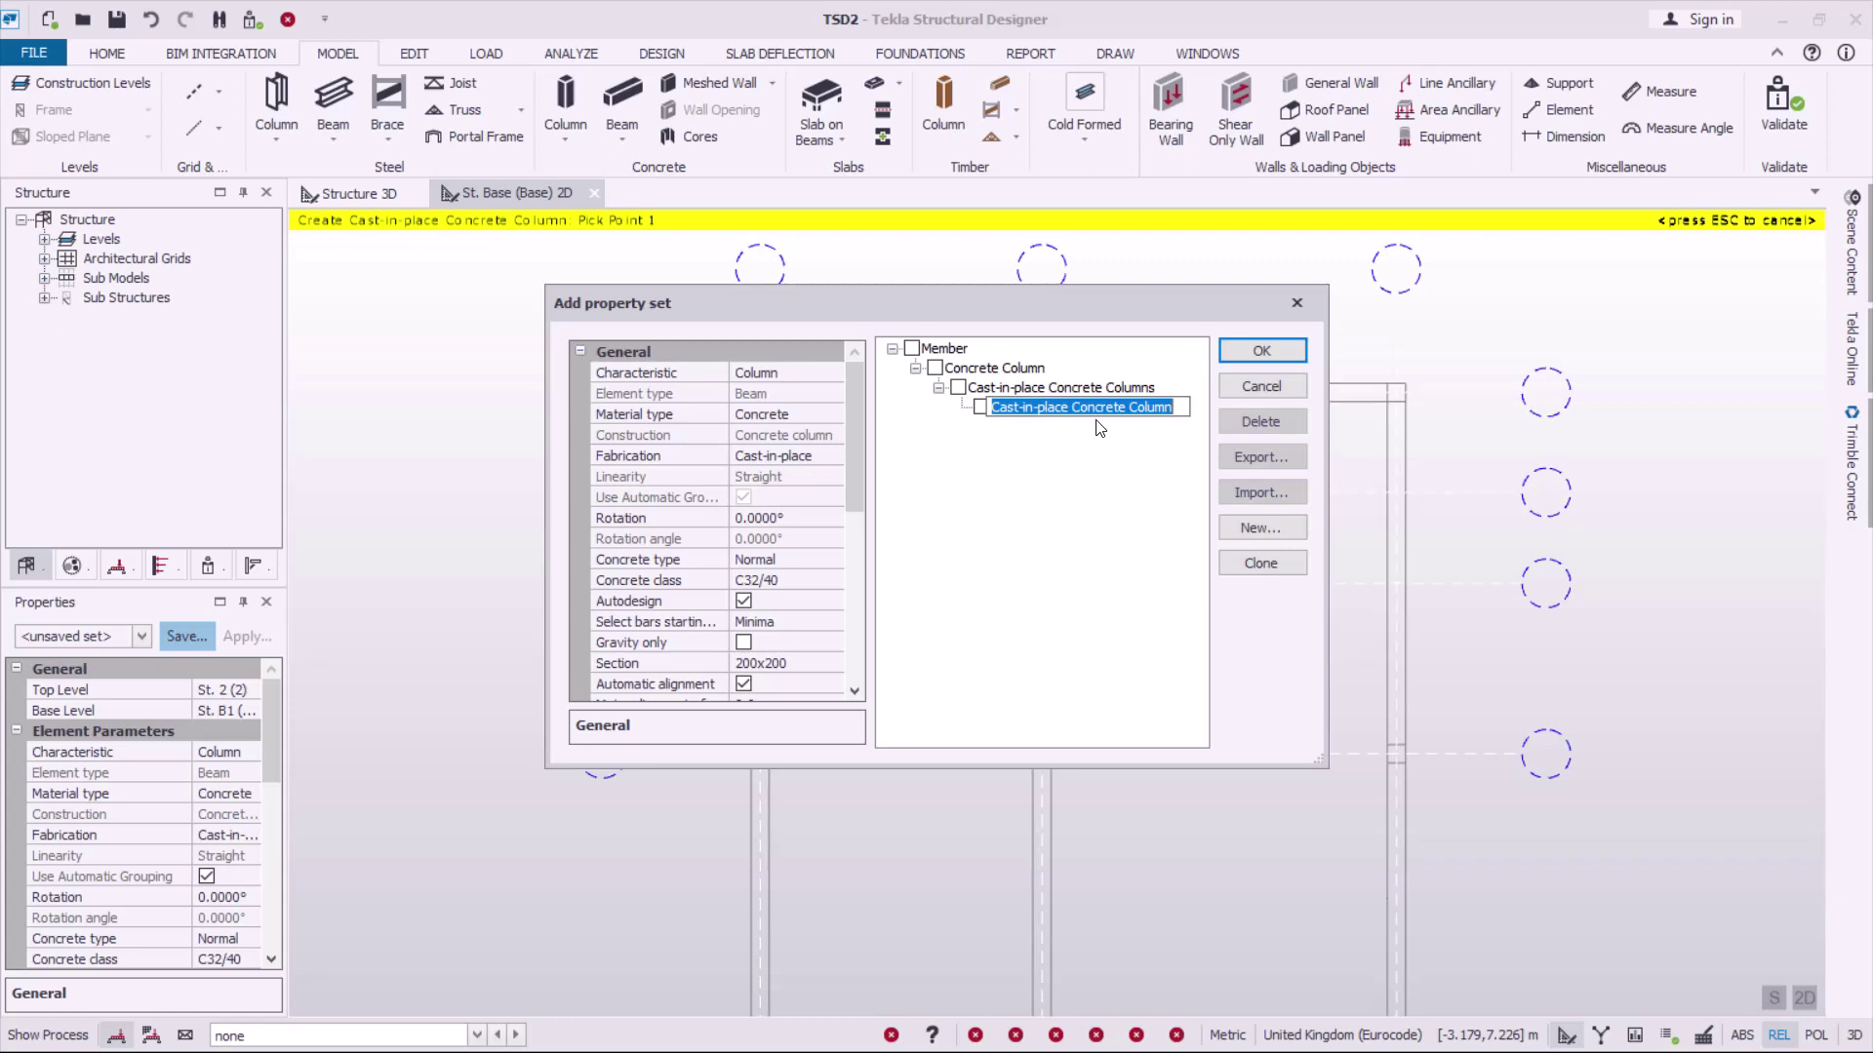
{"action": "type", "text": "C"}
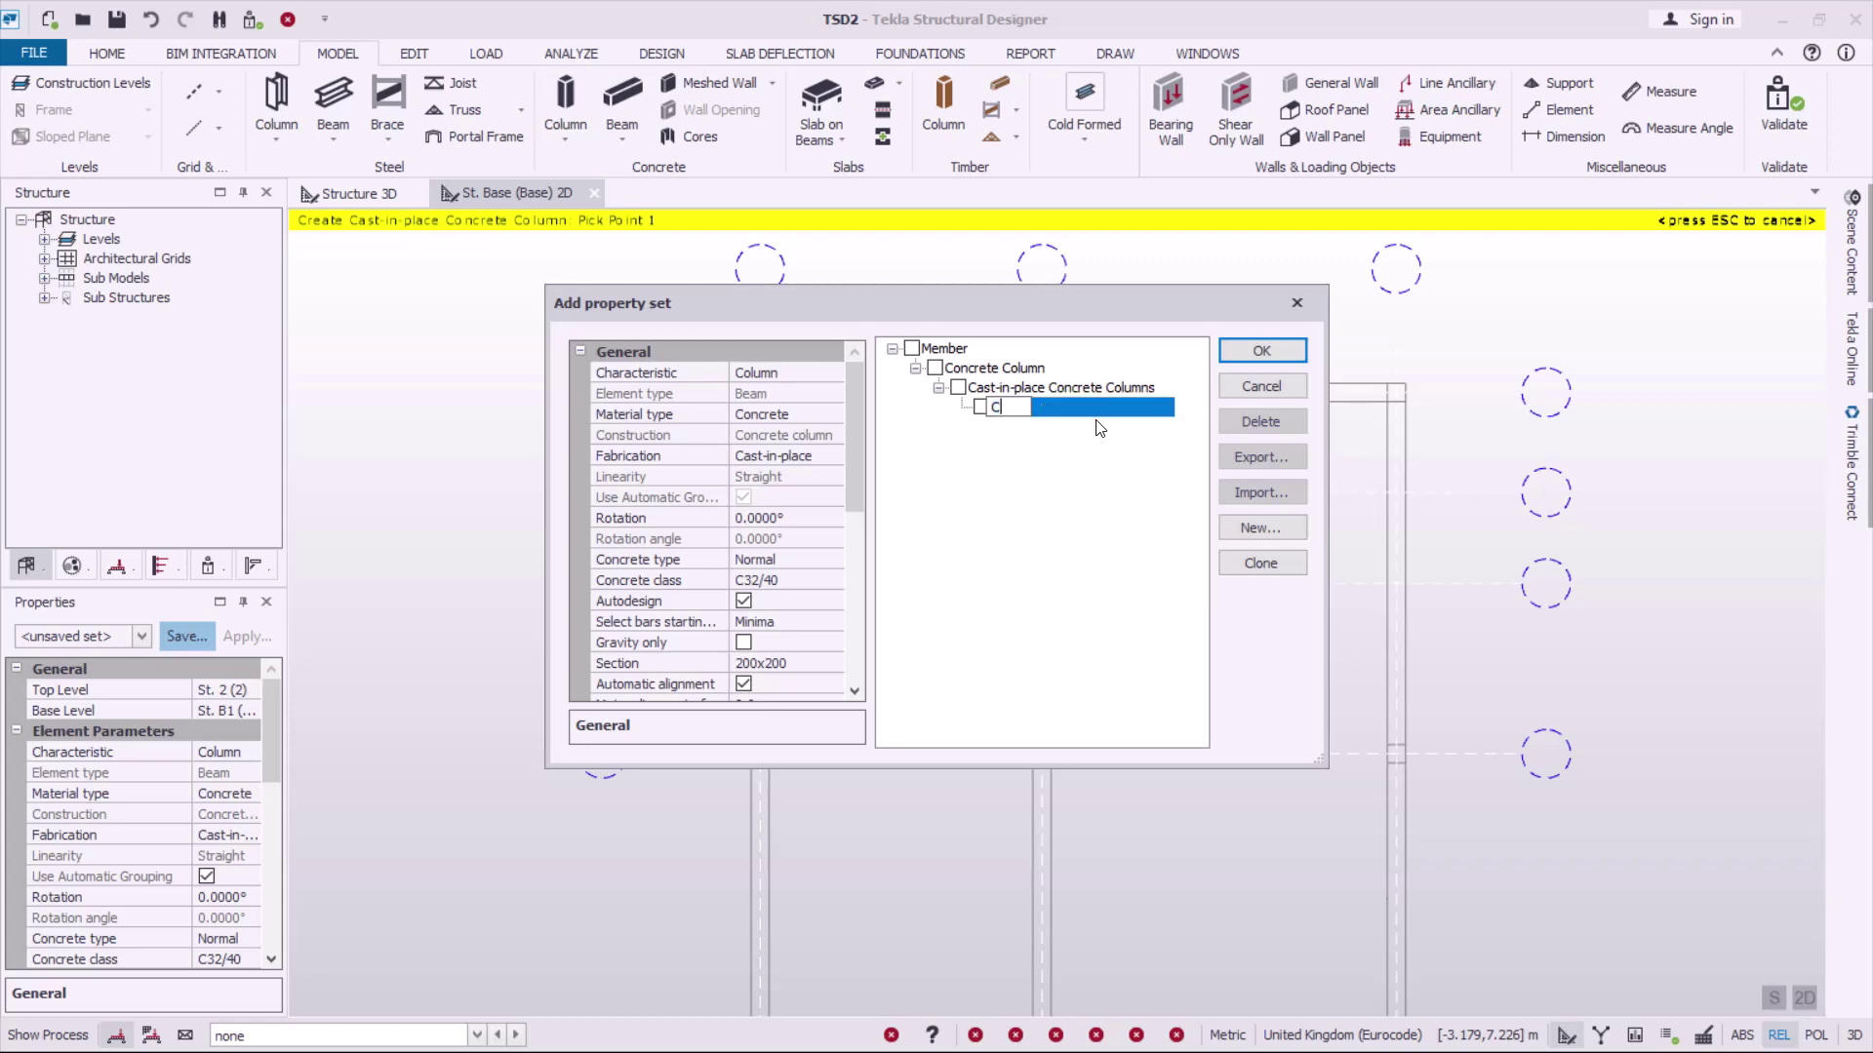
{"action": "type", "text": "1"}
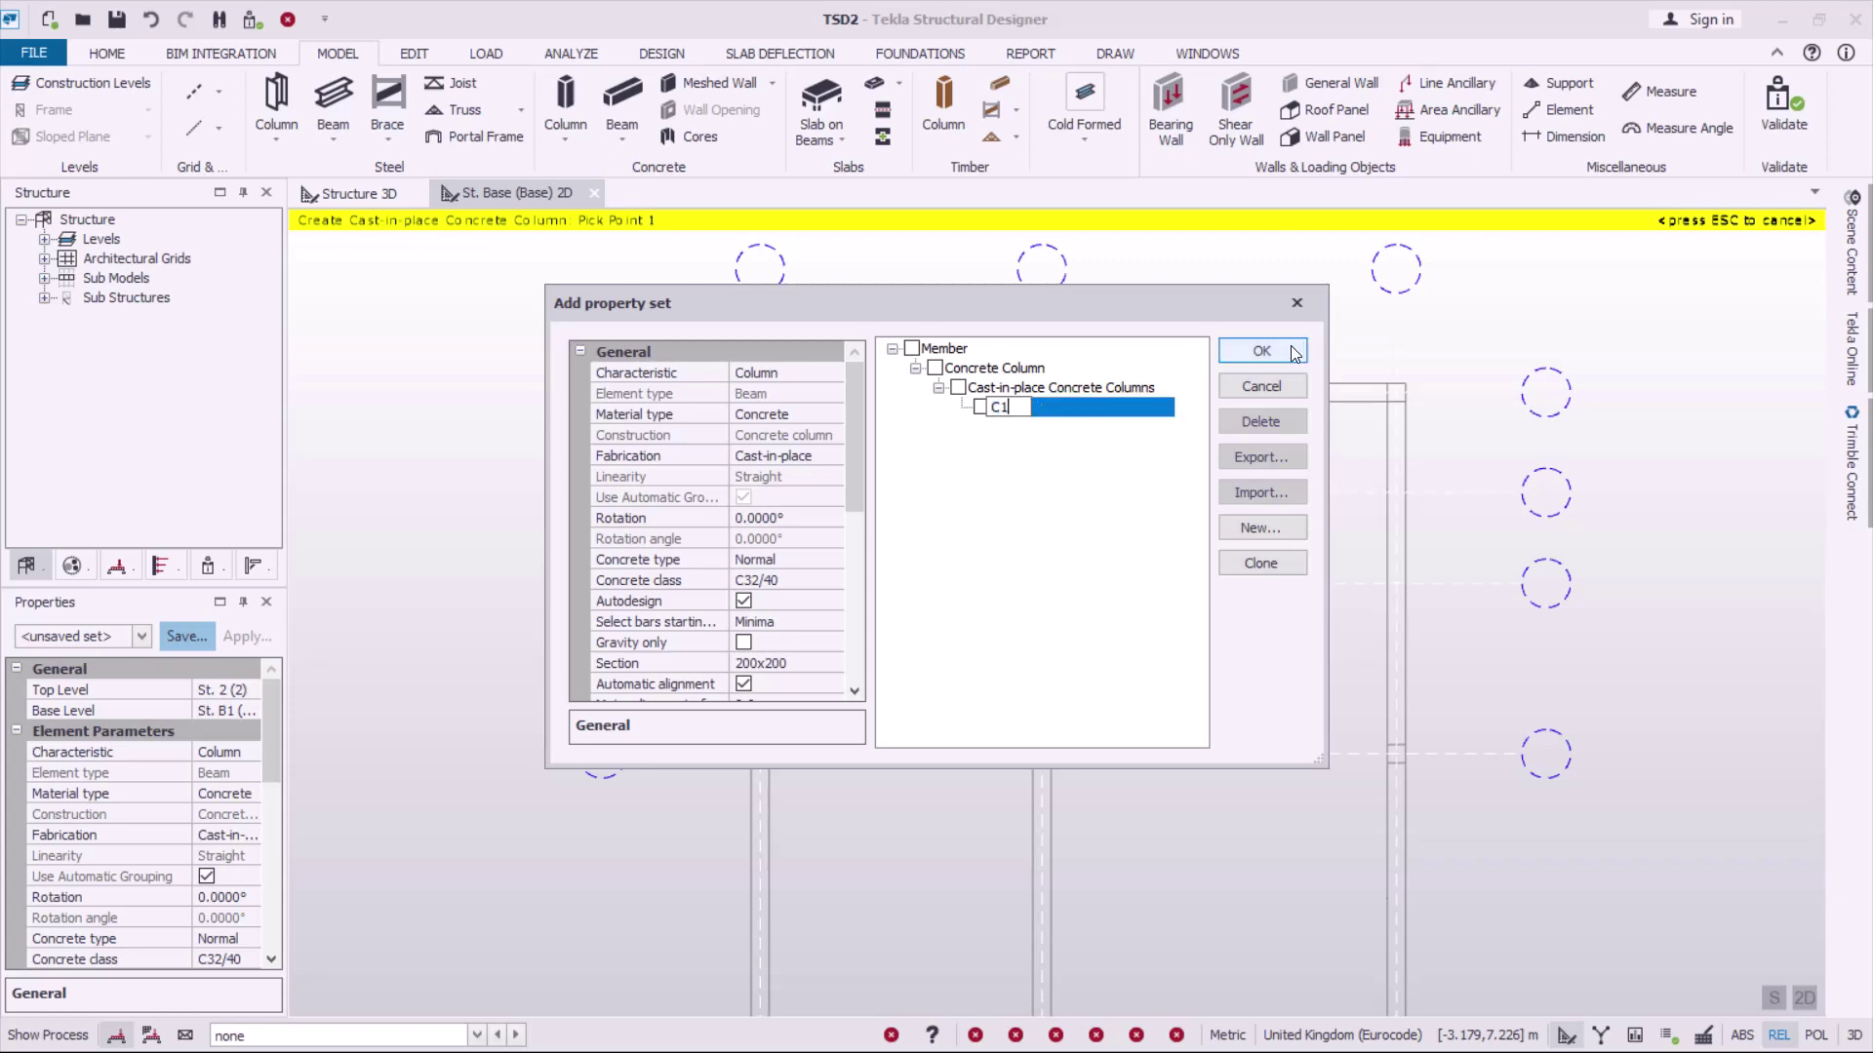
{"action": "left_click", "coordinate": [1287, 349]}
Step: Place 200x200 concrete columns at the top-left and top-middle grid intersections
{"action": "scroll", "coordinate": [764, 400], "scroll_direction": "up", "scroll_amount": 3}
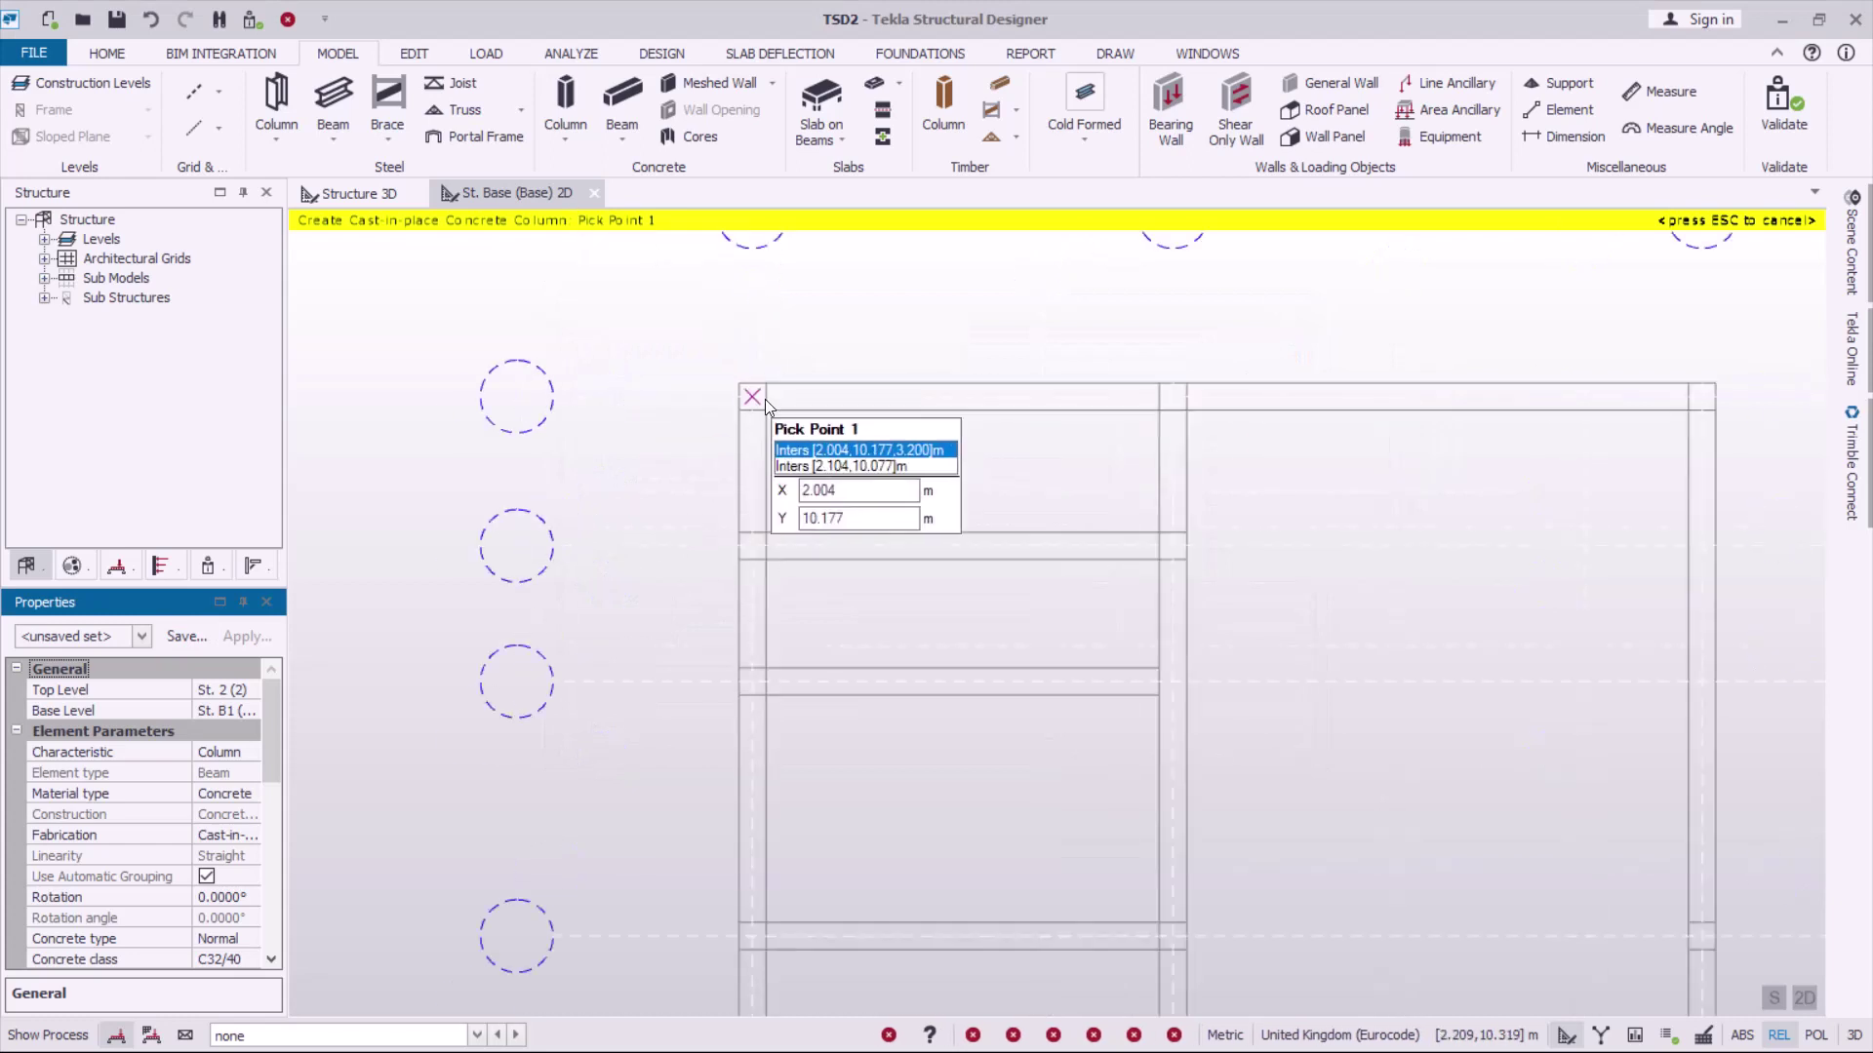
{"action": "left_click", "coordinate": [781, 395]}
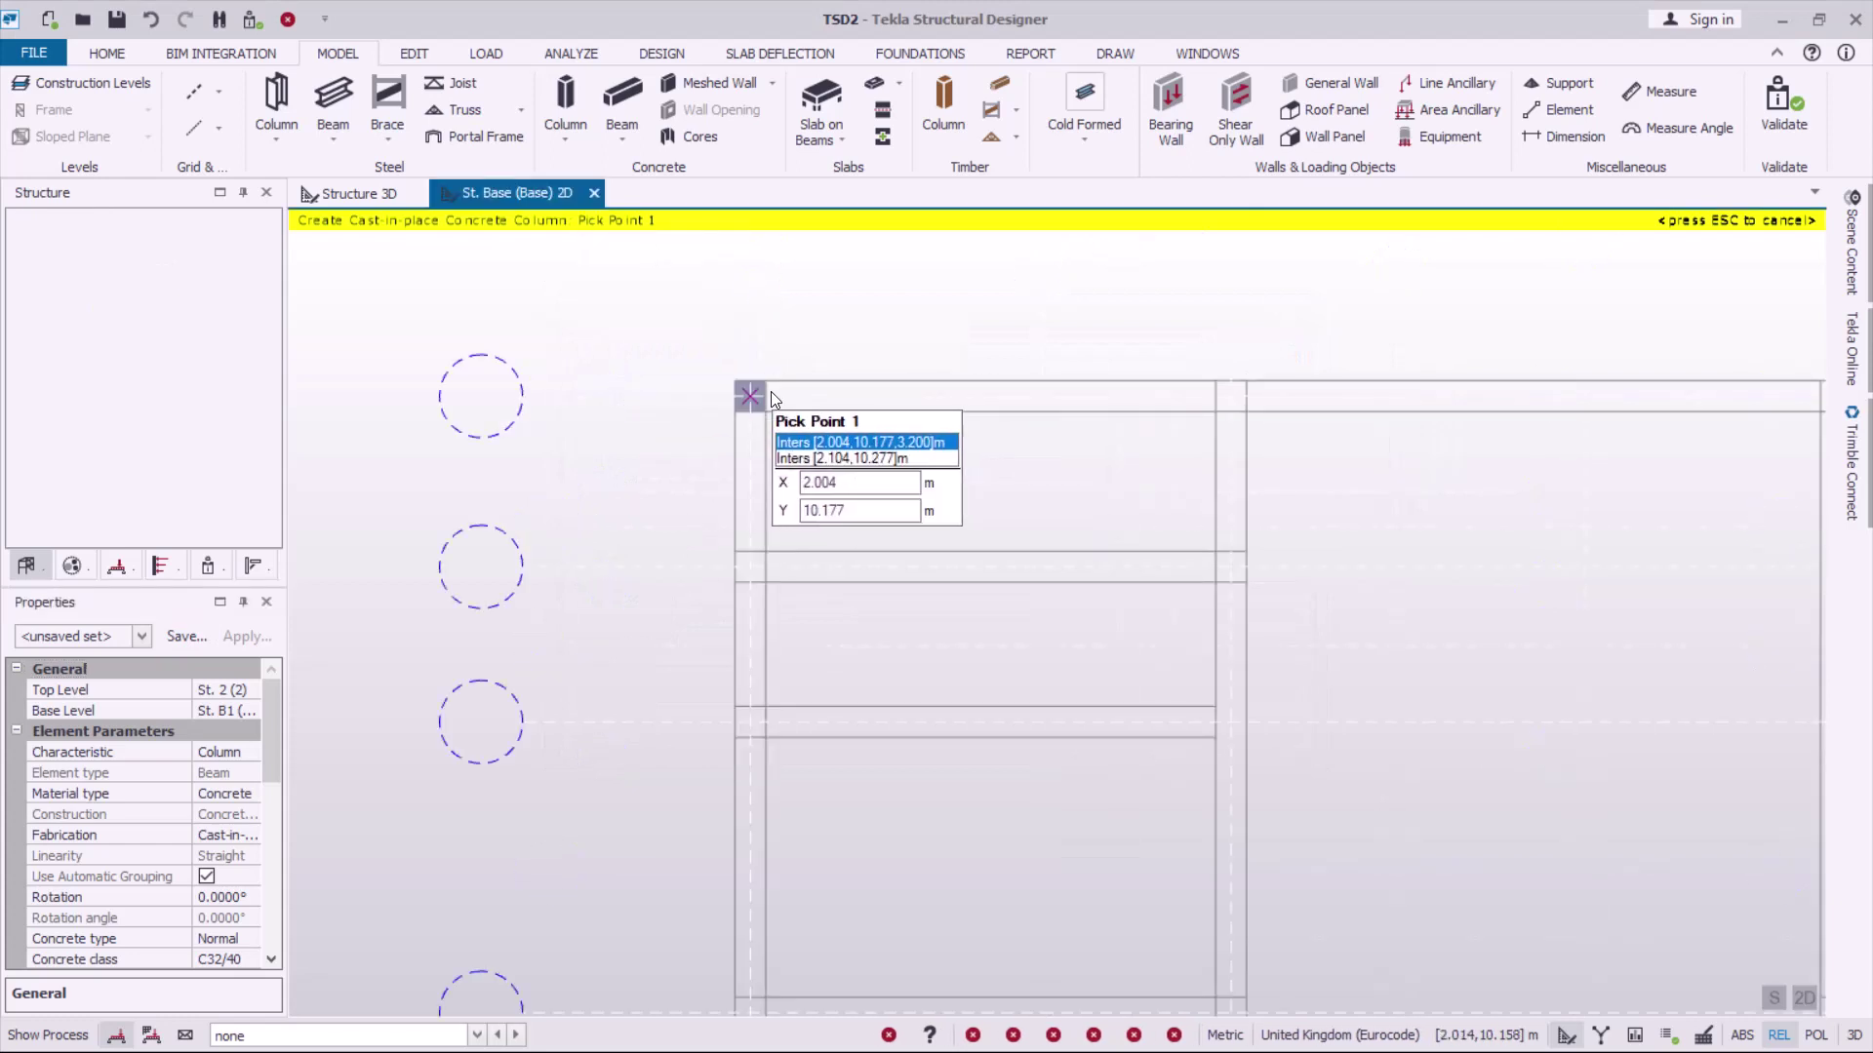
{"action": "scroll", "coordinate": [627, 461], "scroll_direction": "down", "scroll_amount": 3}
{"action": "scroll", "coordinate": [1352, 405], "scroll_direction": "up", "scroll_amount": 3}
{"action": "scroll", "coordinate": [1354, 405], "scroll_direction": "up", "scroll_amount": 2}
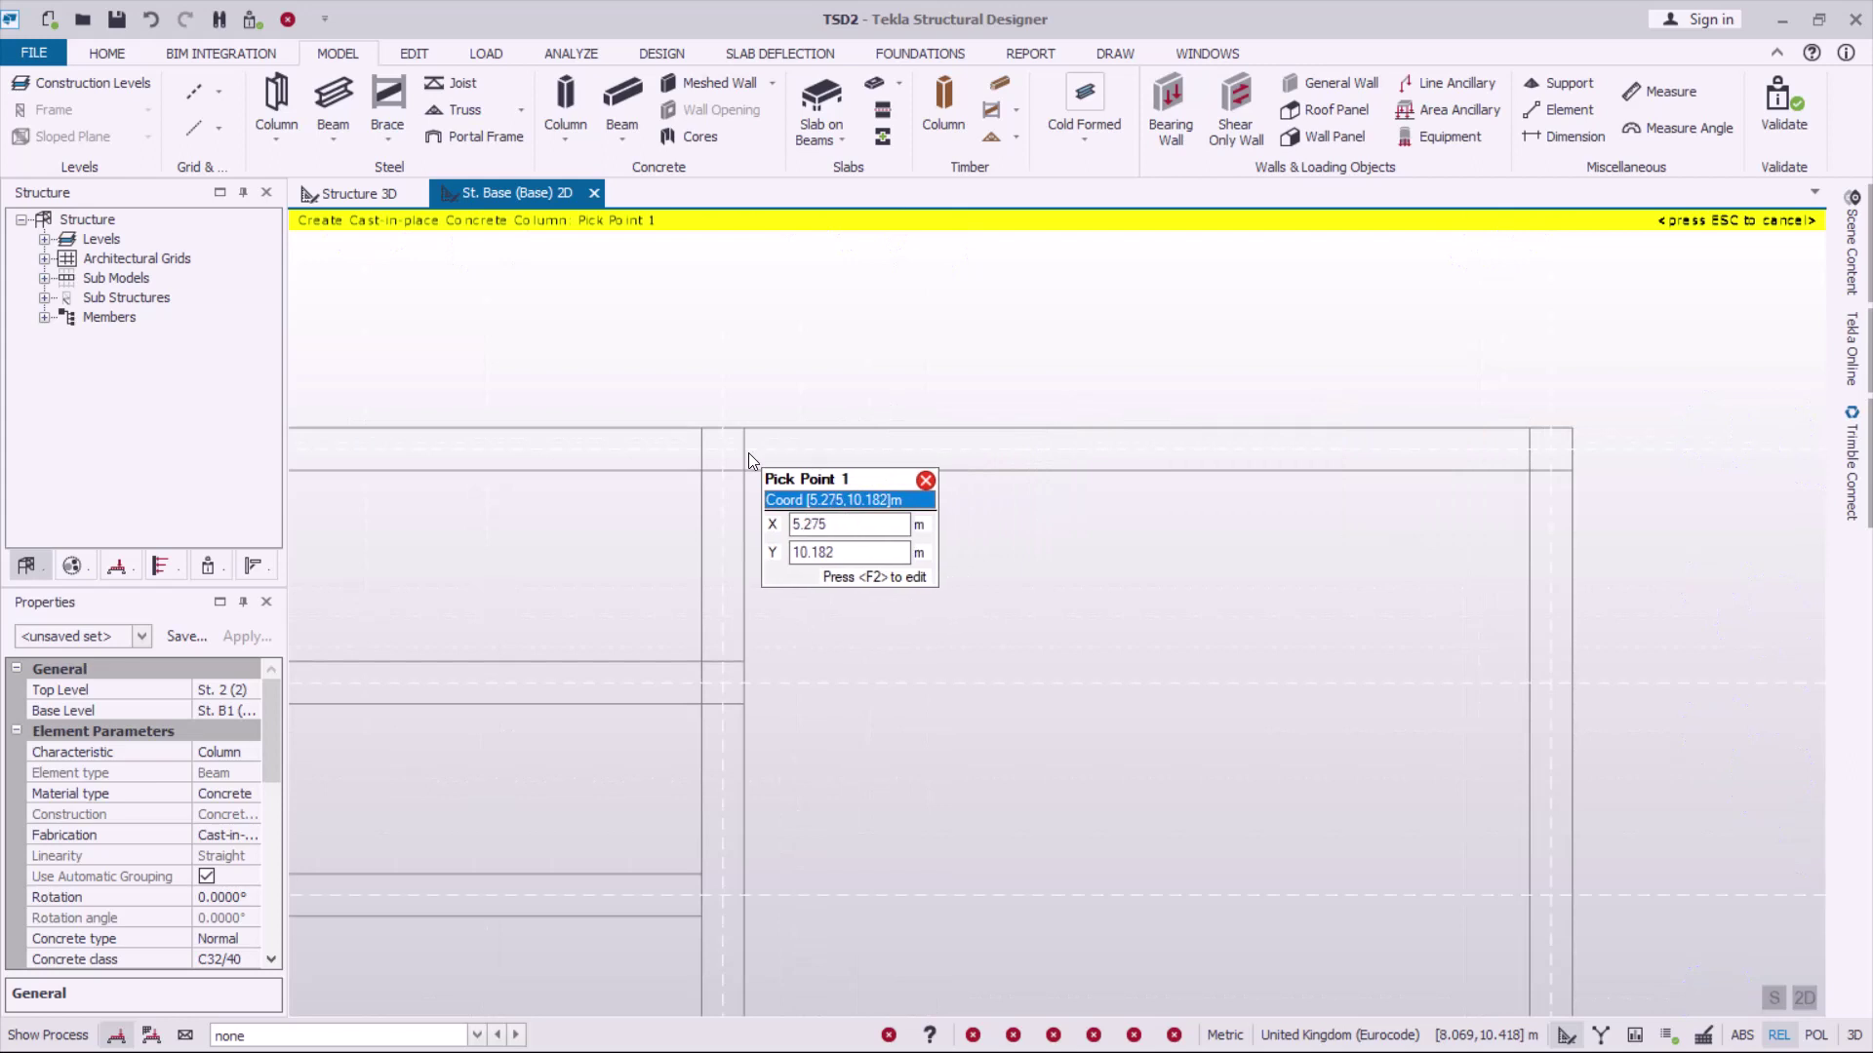
{"action": "left_click", "coordinate": [722, 449]}
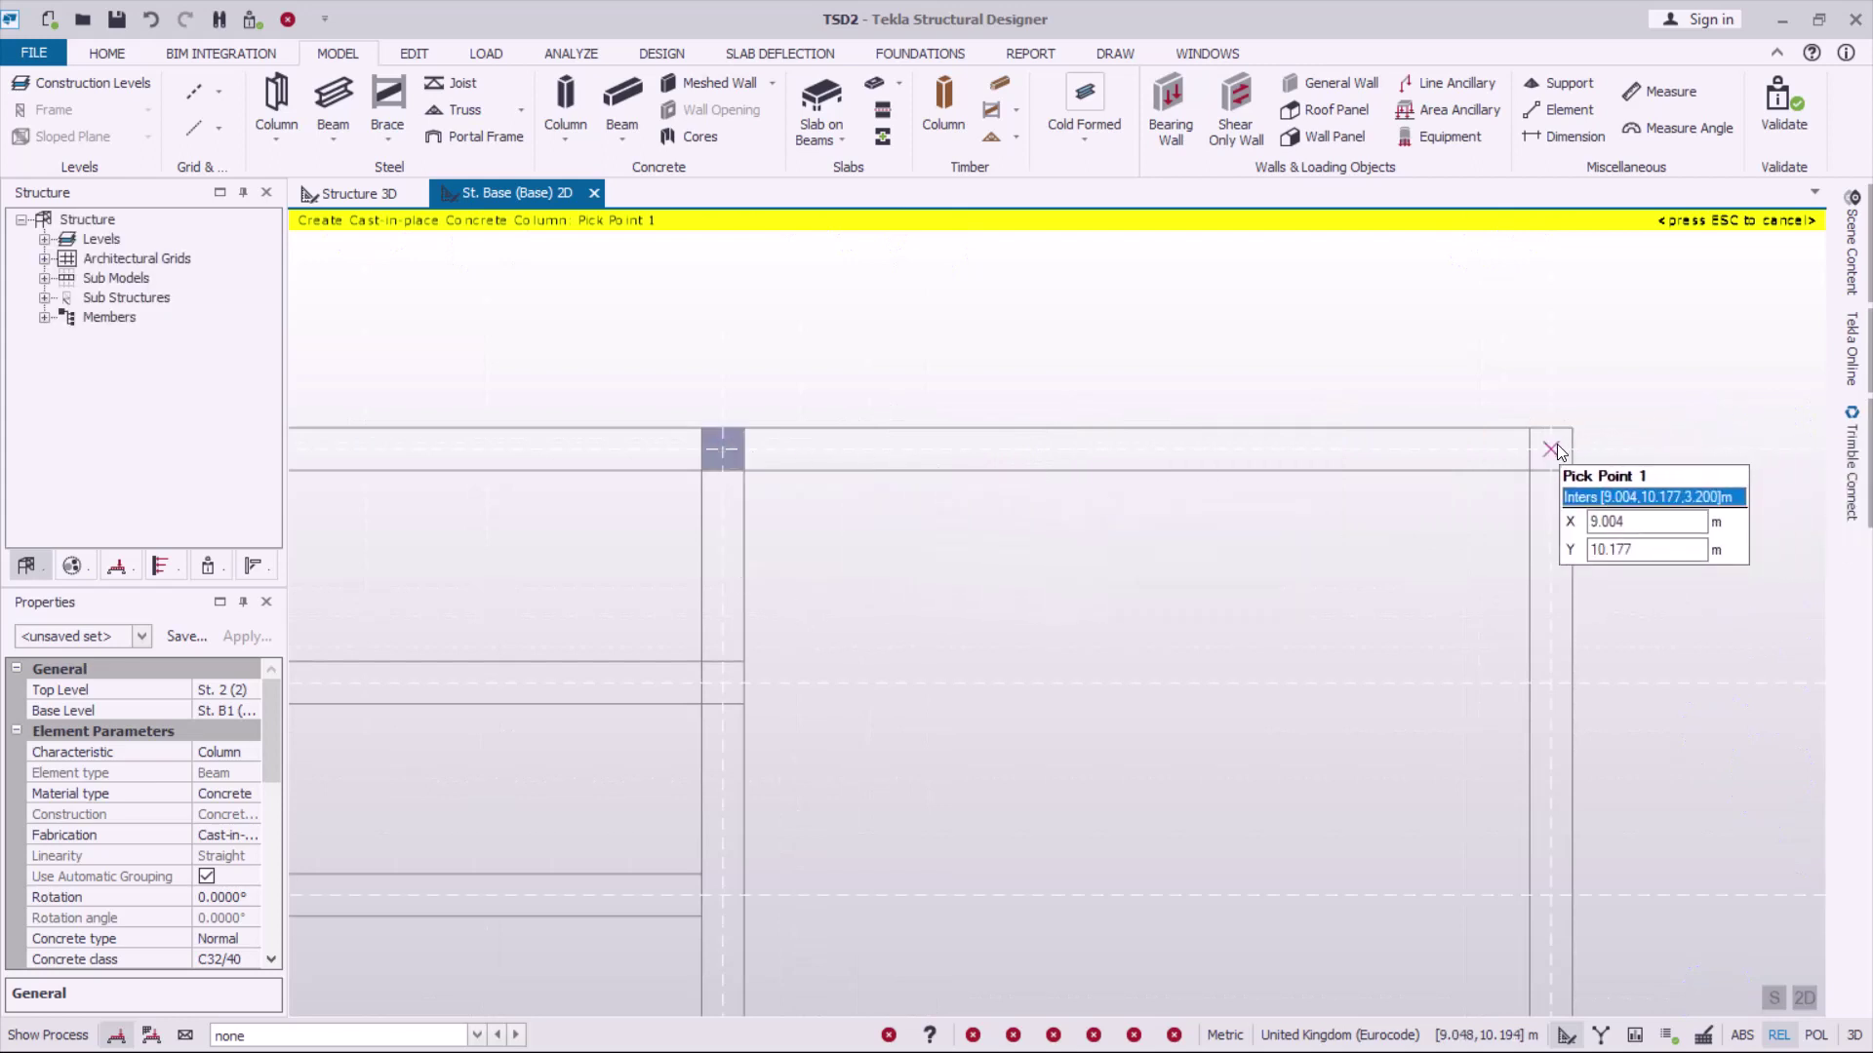
{"action": "scroll", "coordinate": [1089, 426], "scroll_direction": "down", "scroll_amount": 4}
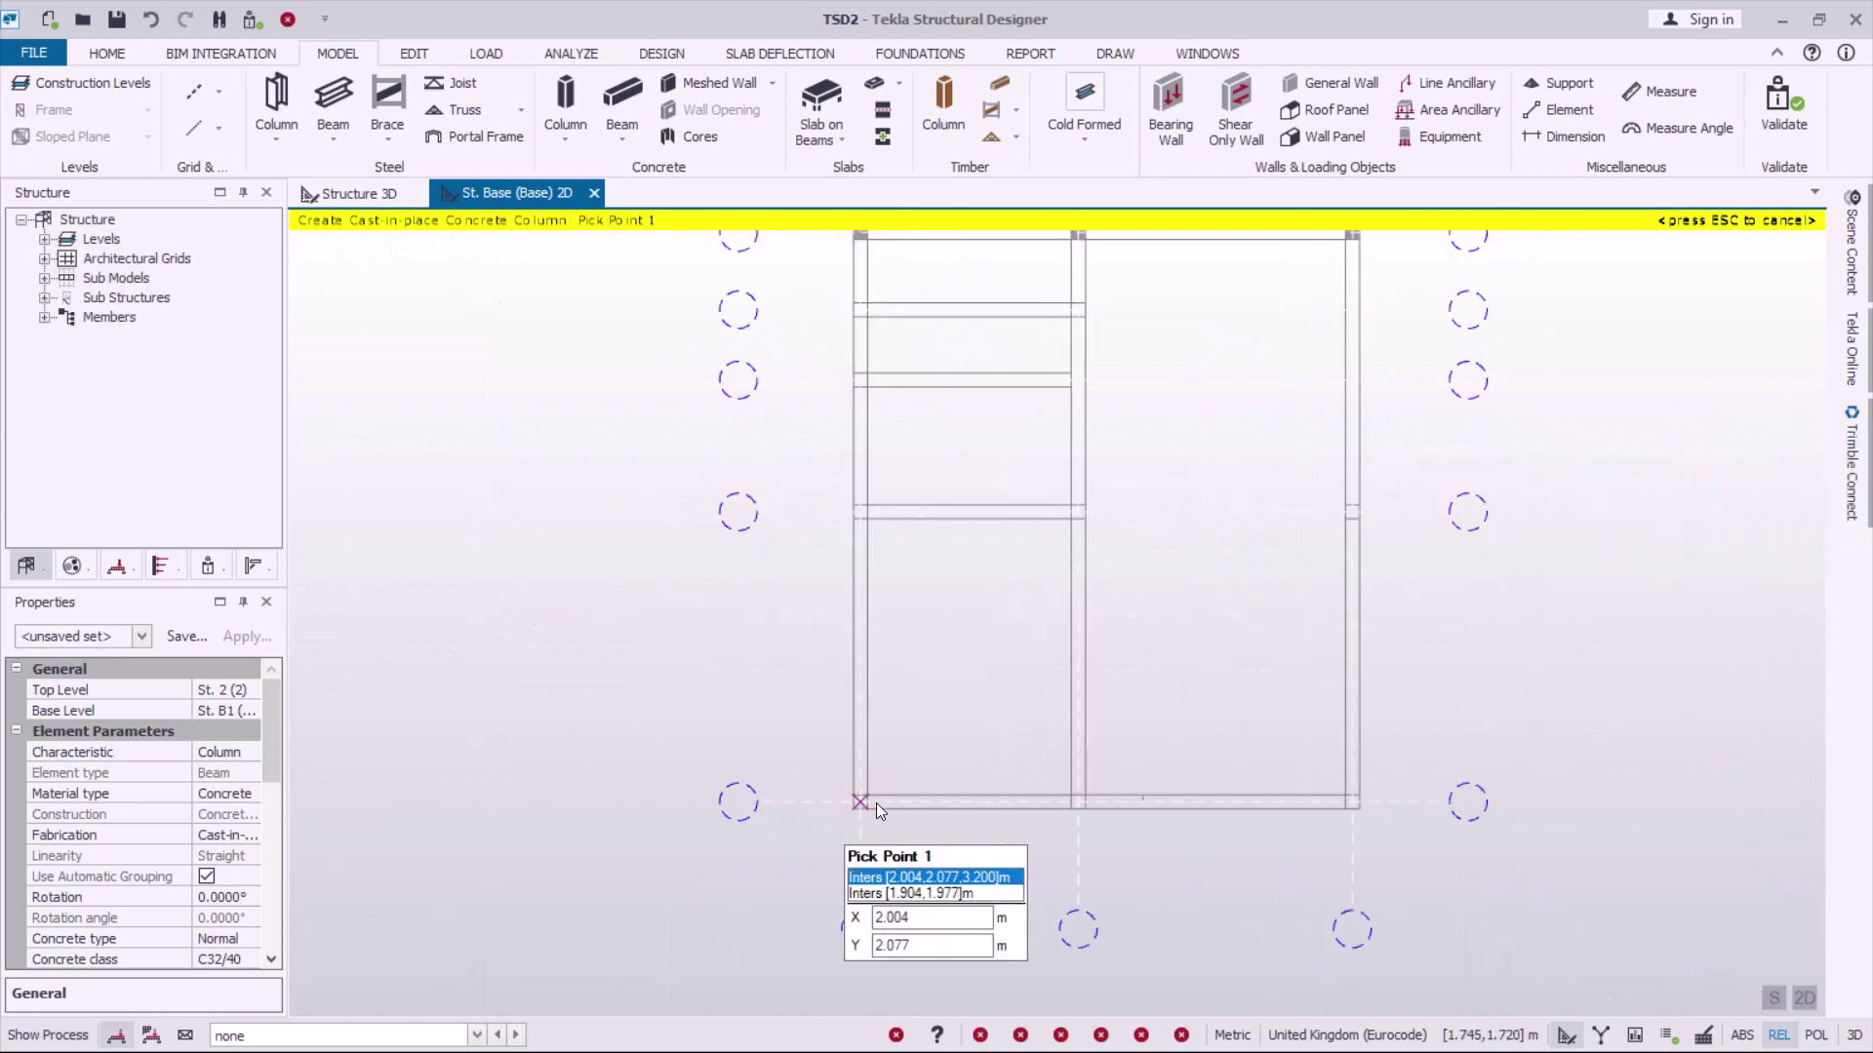
{"action": "scroll", "coordinate": [873, 810], "scroll_direction": "up", "scroll_amount": 5}
Step: Place columns at the bottom-left, bottom-middle and bottom-right intersections, then undo the last two
{"action": "left_click", "coordinate": [822, 792]}
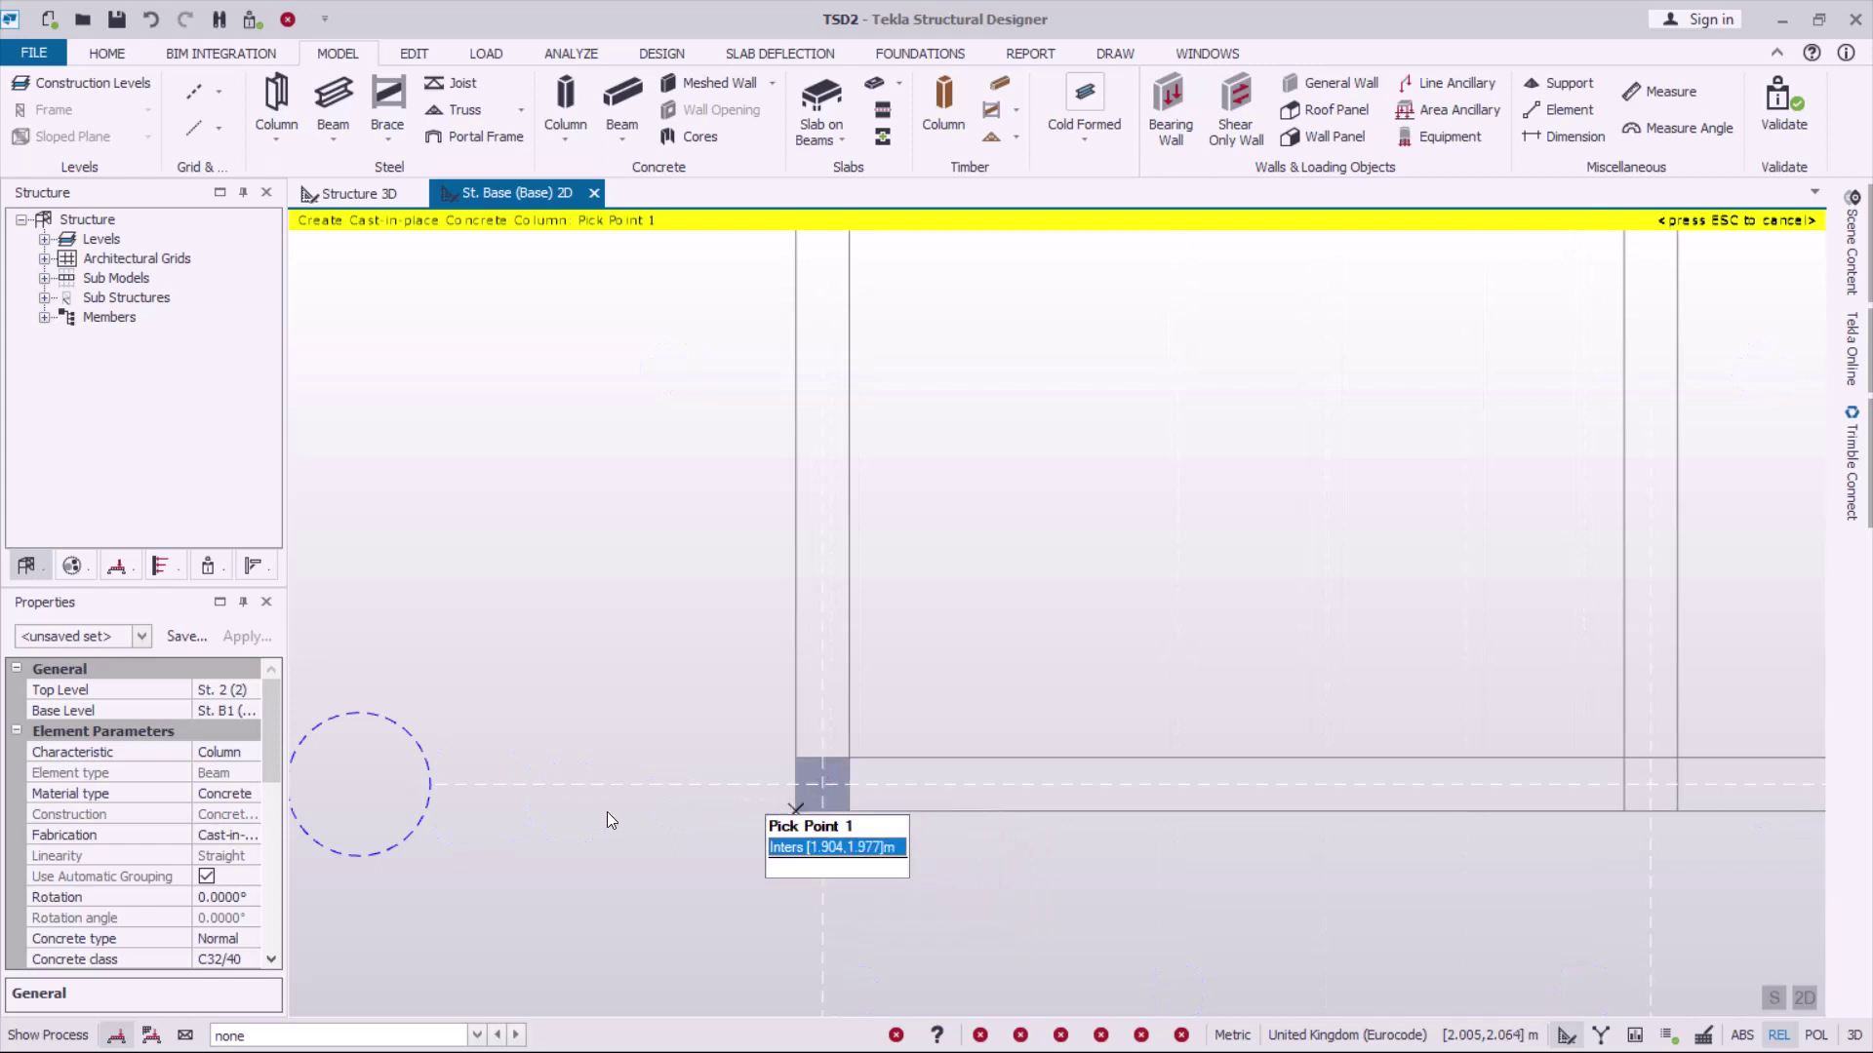
{"action": "scroll", "coordinate": [1140, 810], "scroll_direction": "down", "scroll_amount": 1}
{"action": "left_click", "coordinate": [1212, 800]}
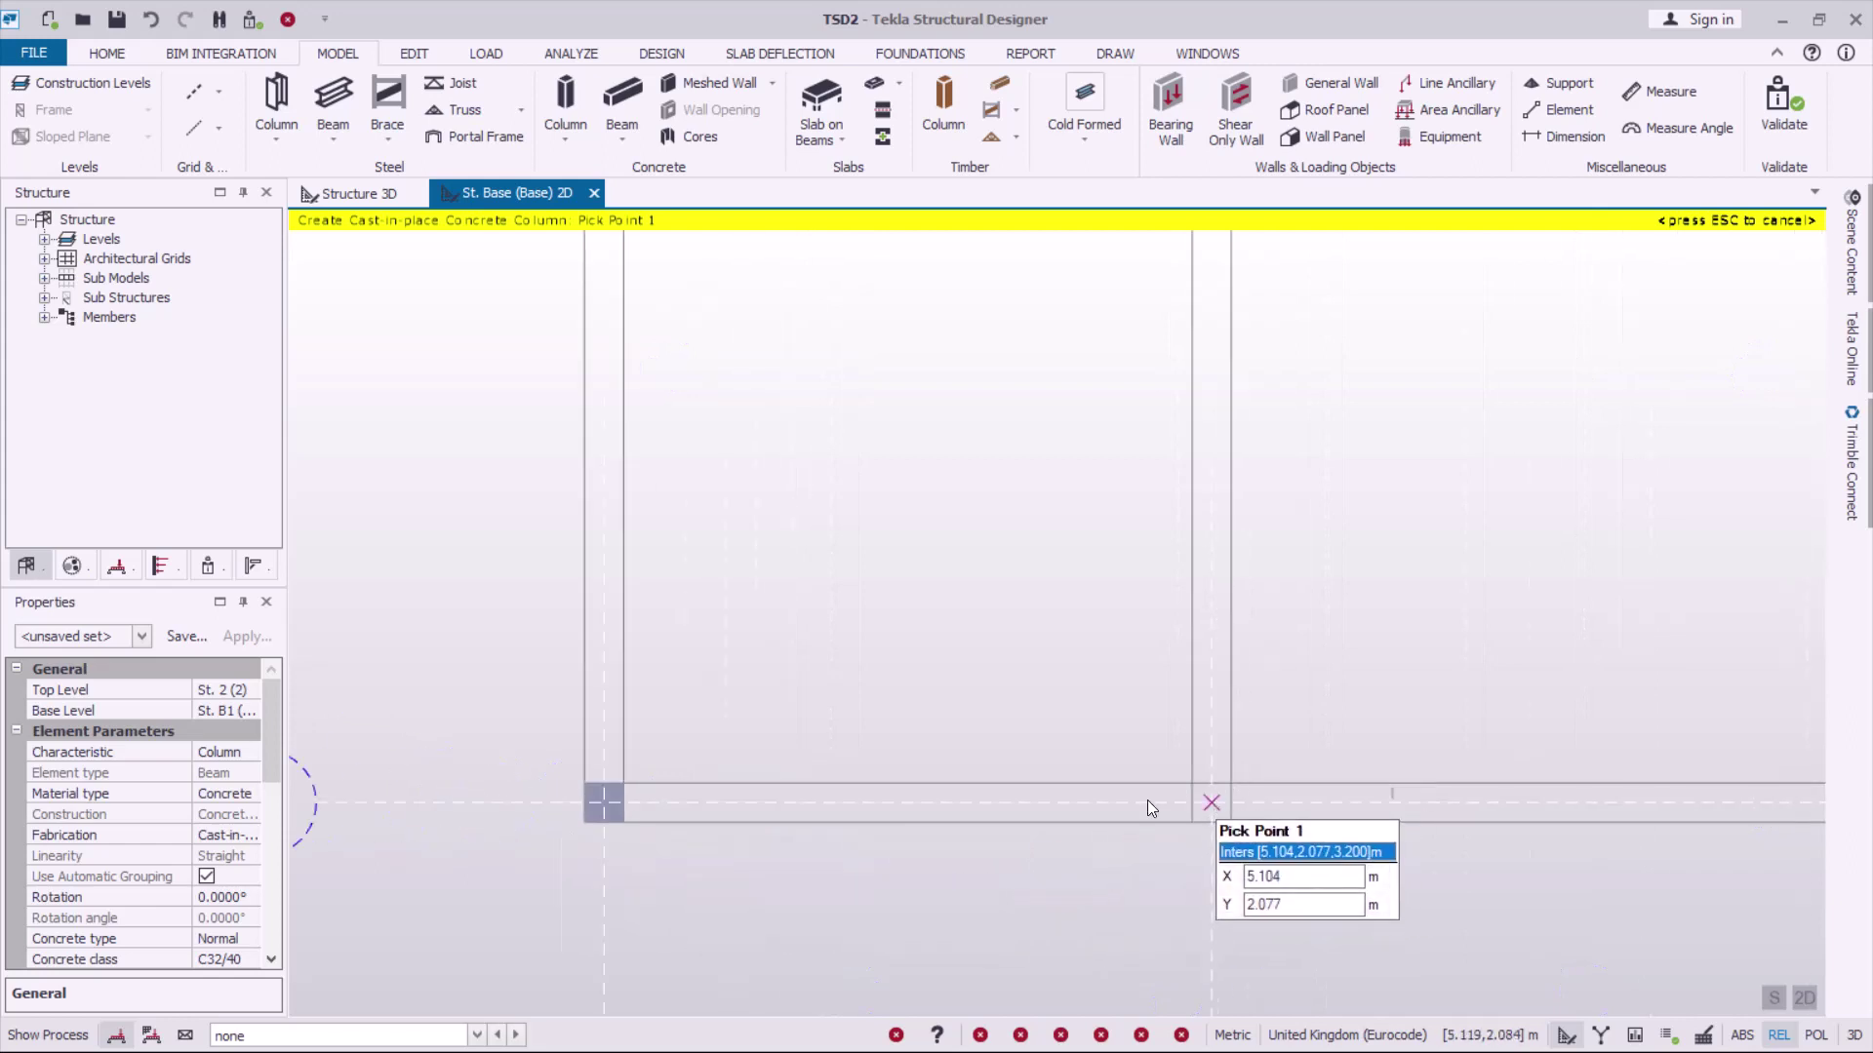
{"action": "scroll", "coordinate": [878, 800], "scroll_direction": "down", "scroll_amount": 1}
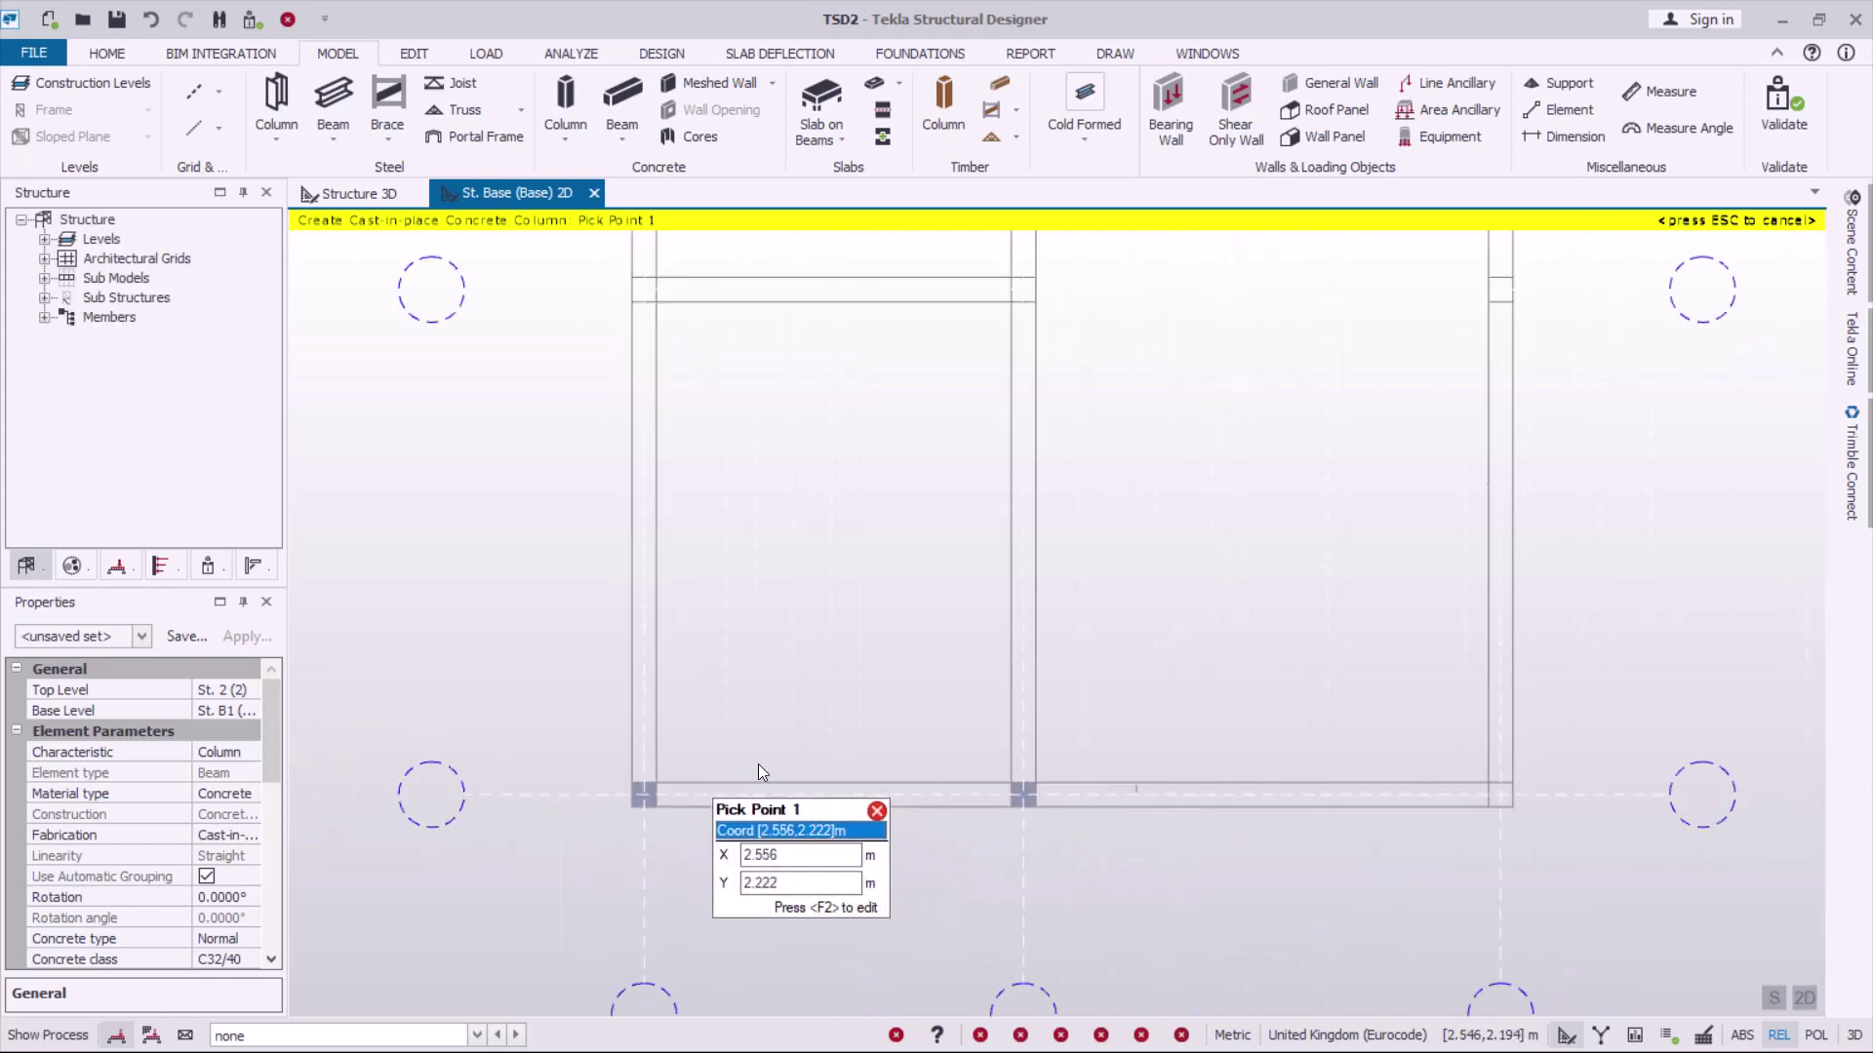
{"action": "left_click", "coordinate": [1502, 796]}
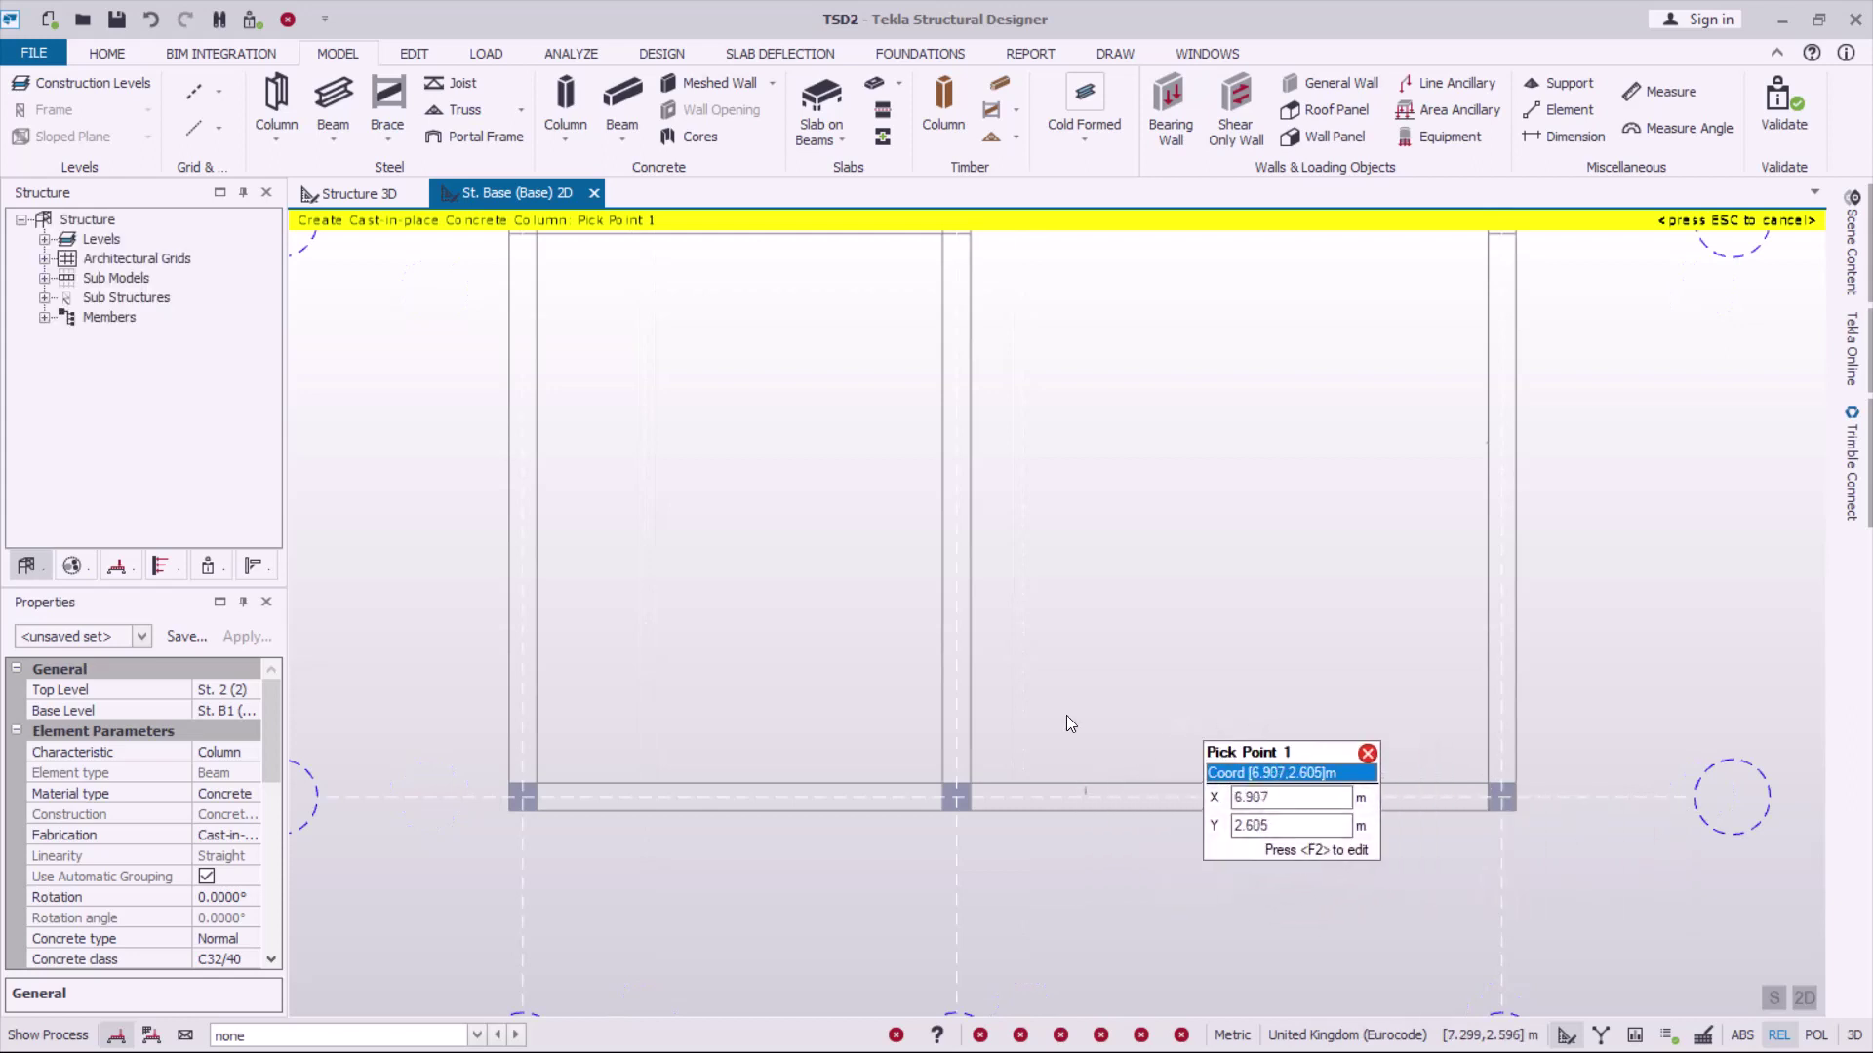
{"action": "scroll", "coordinate": [914, 759], "scroll_direction": "down", "scroll_amount": 1}
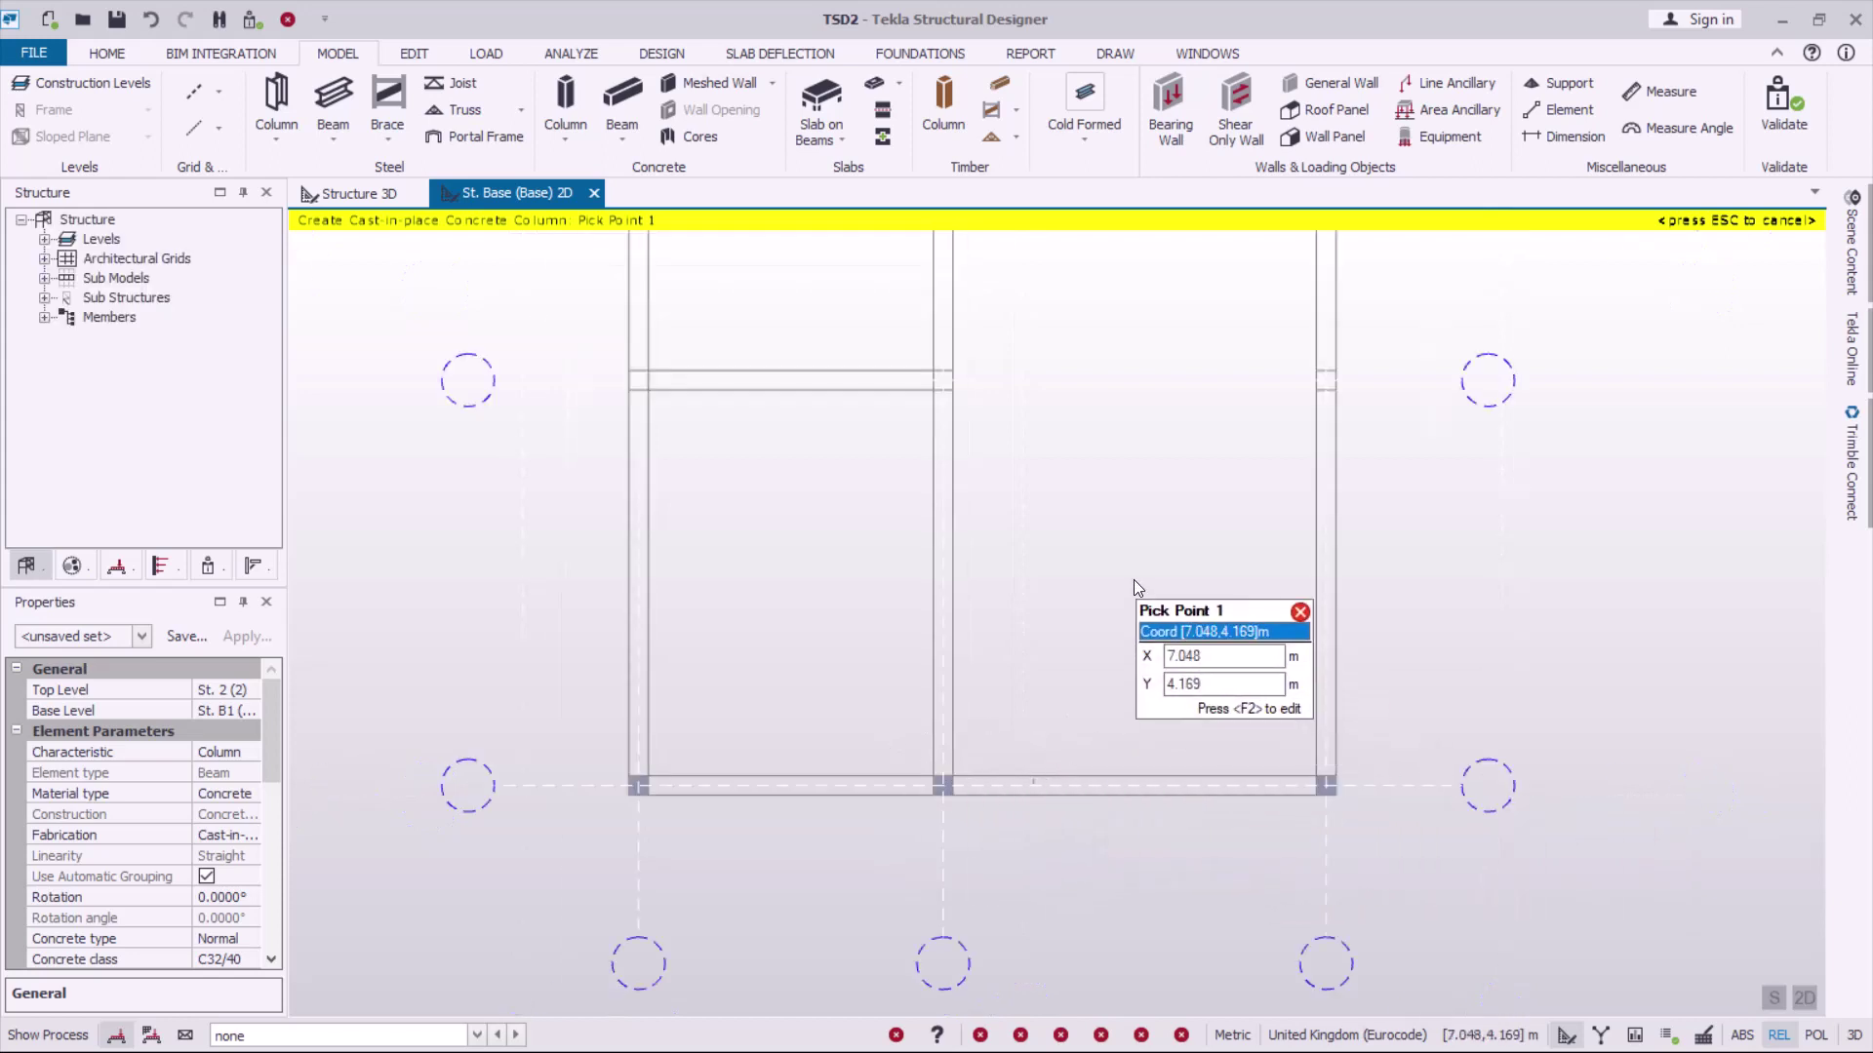
{"action": "key", "text": "ctrl+z"}
{"action": "key", "text": "ctrl+z"}
{"action": "scroll", "coordinate": [1111, 756], "scroll_direction": "down", "scroll_amount": 1}
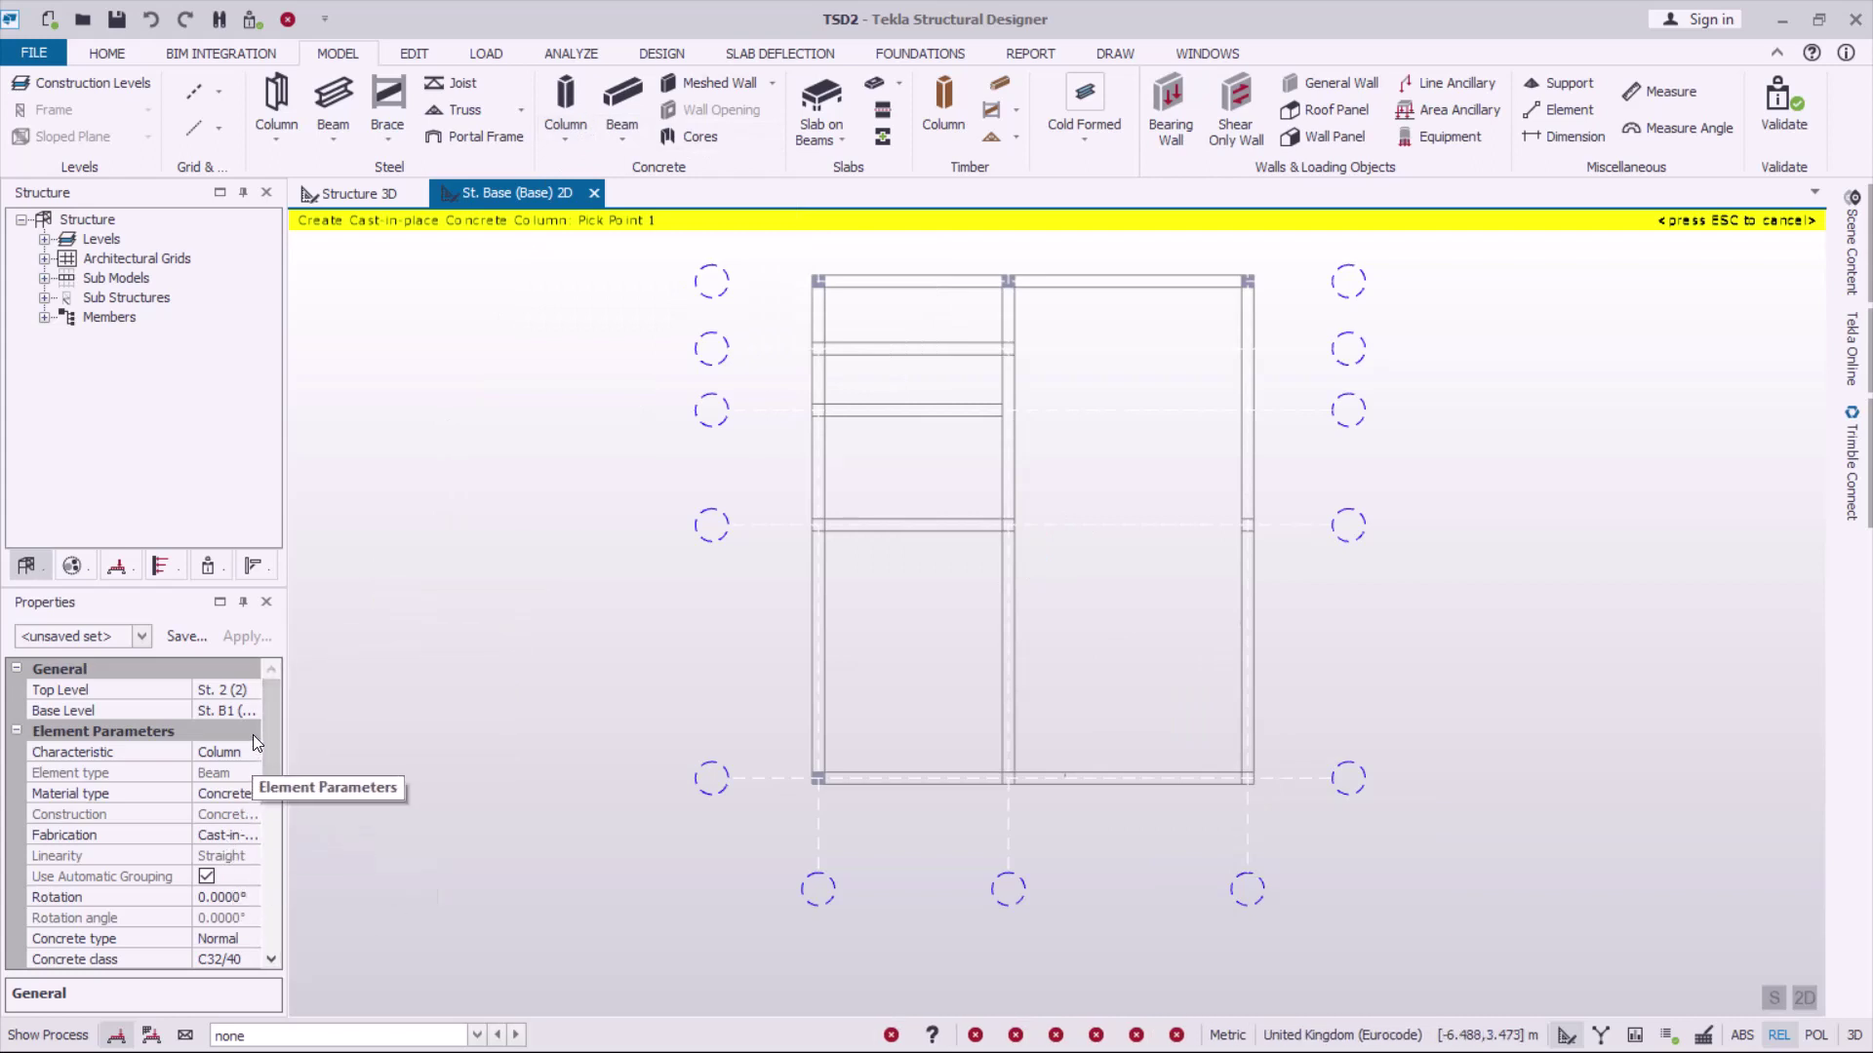
{"action": "left_click_drag", "start_coordinate": [268, 718], "coordinate": [275, 764]}
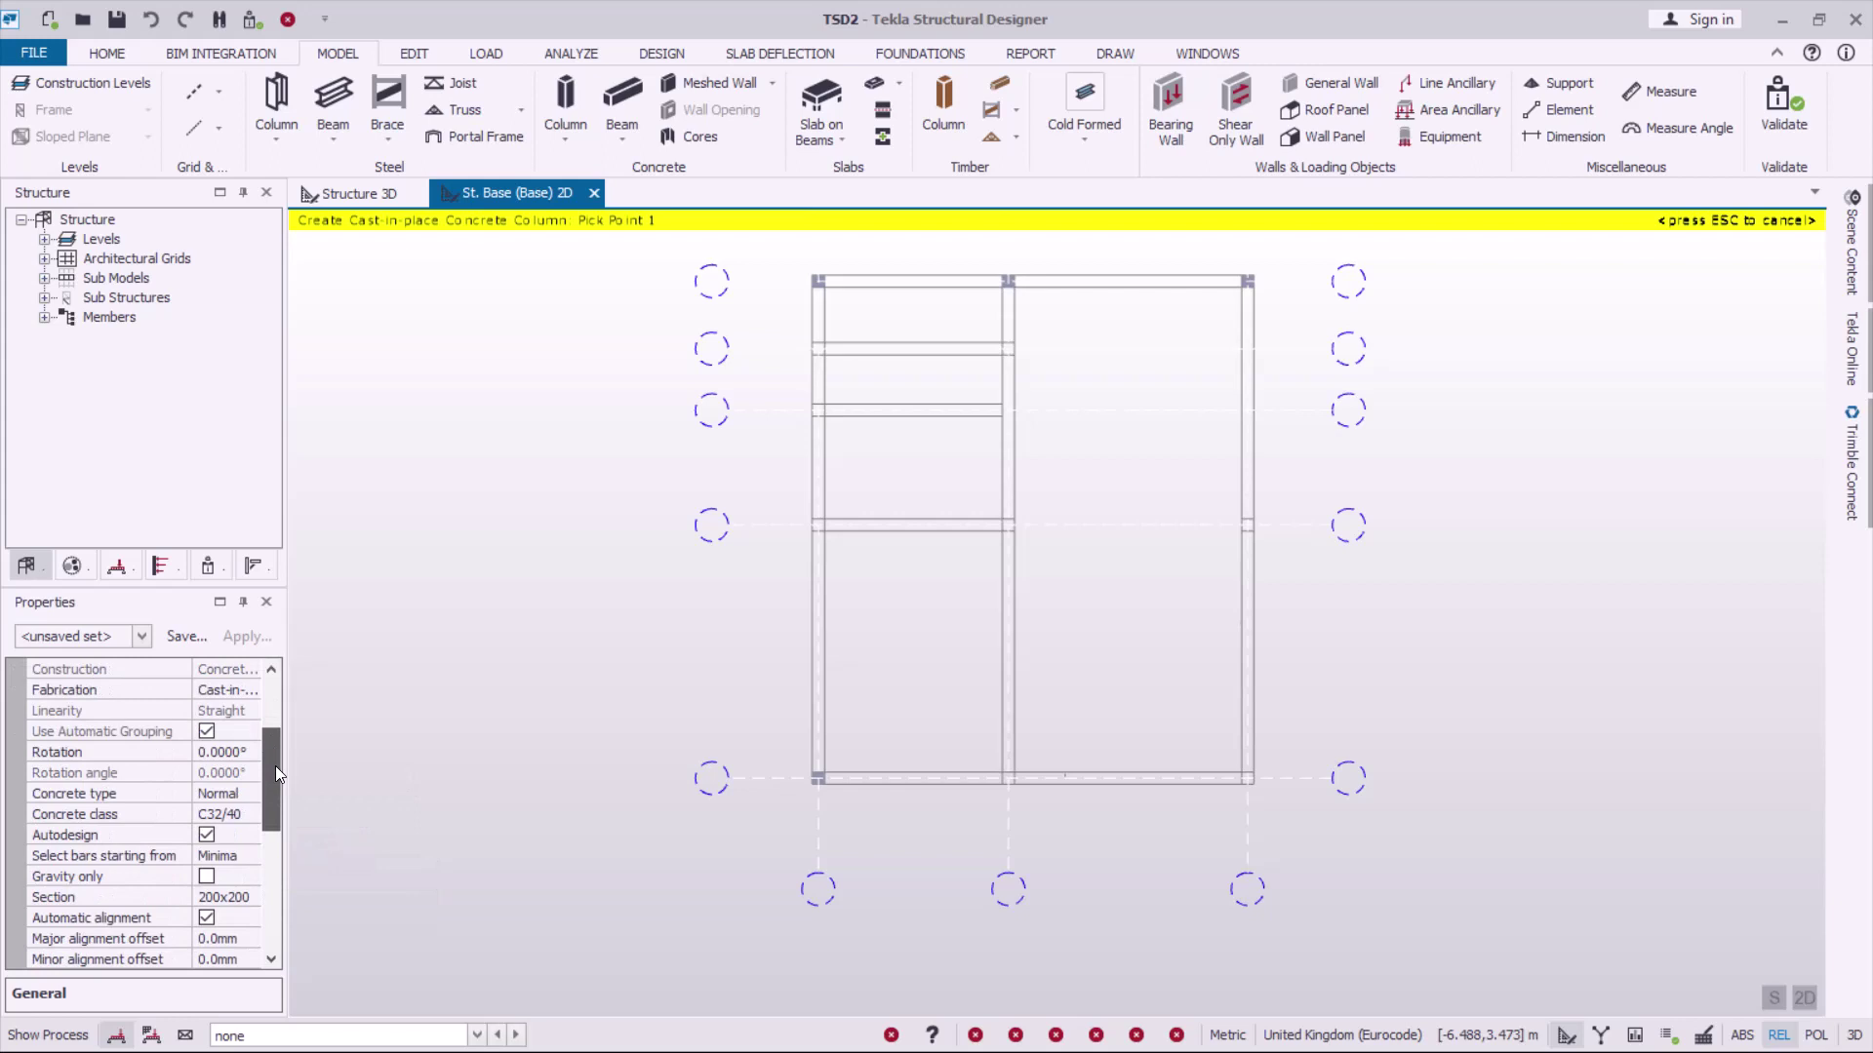
Step: Create a new column section with Breadth 300, giving a 300x200 section
{"action": "left_click", "coordinate": [242, 892]}
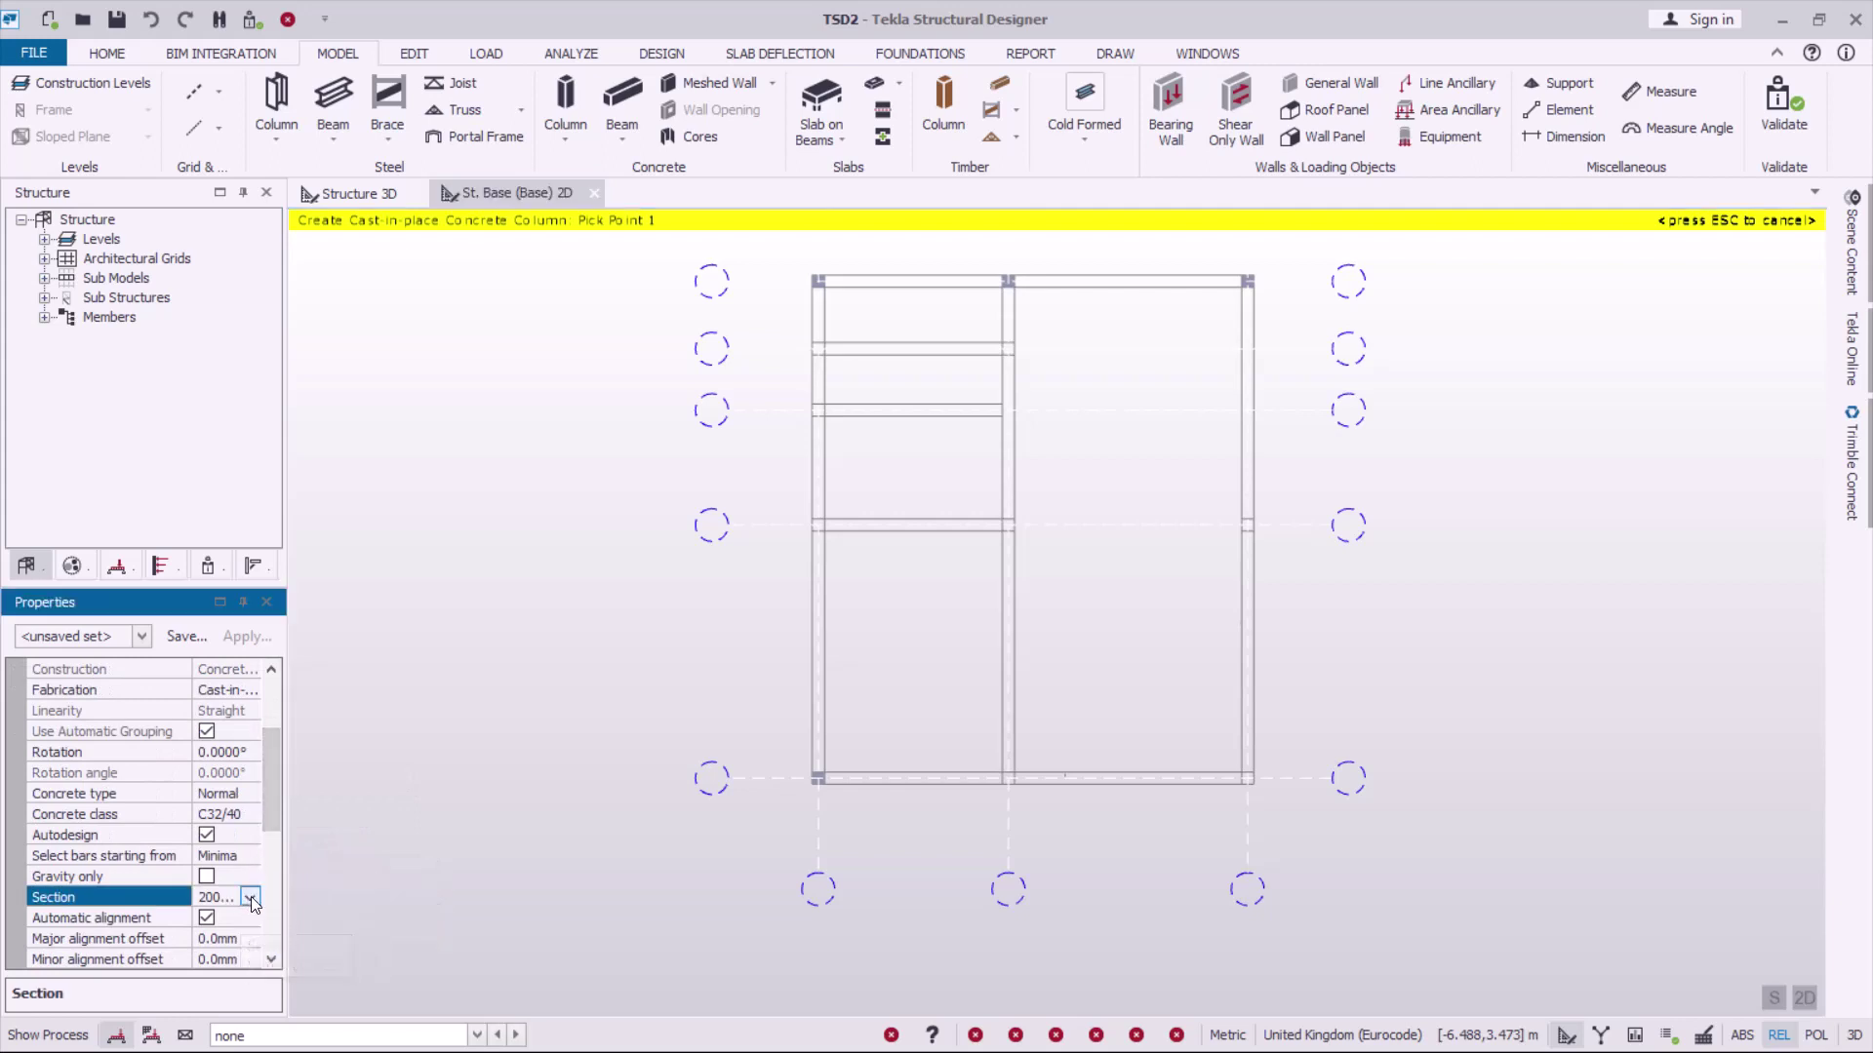
{"action": "left_click", "coordinate": [250, 898]}
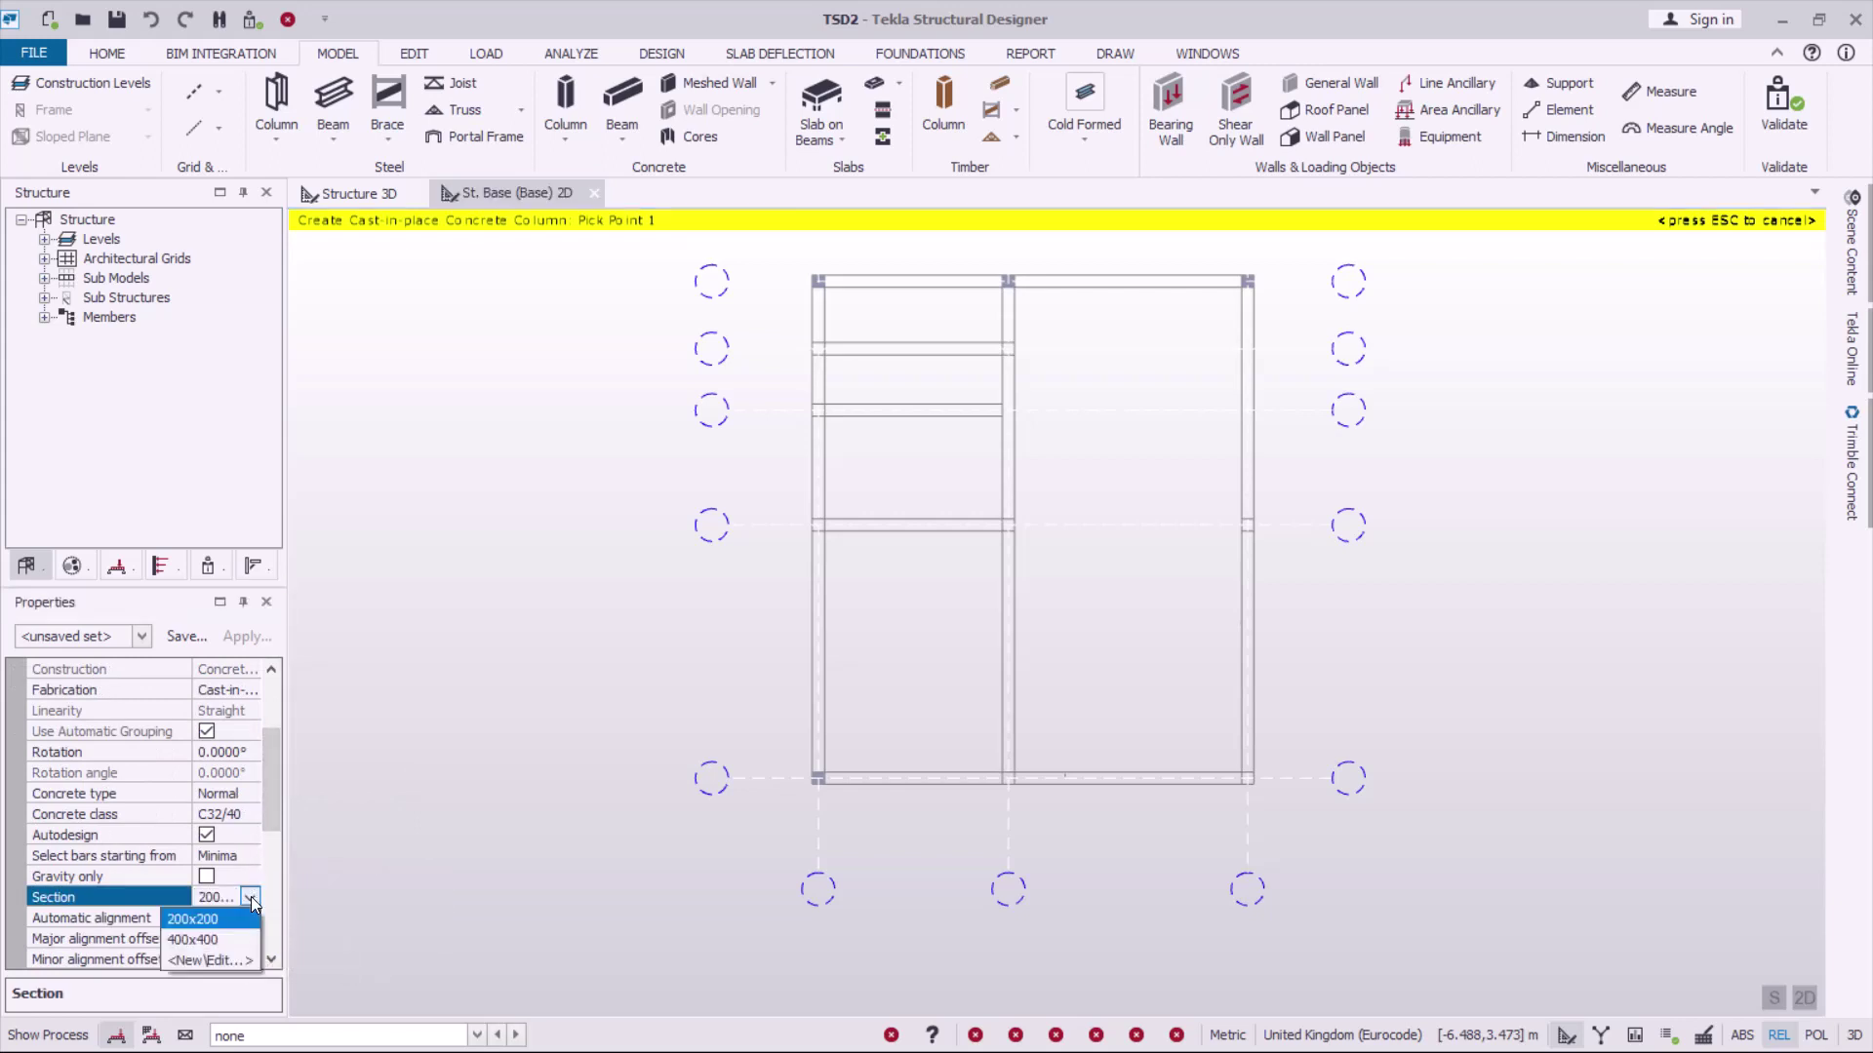
{"action": "left_click", "coordinate": [190, 962]}
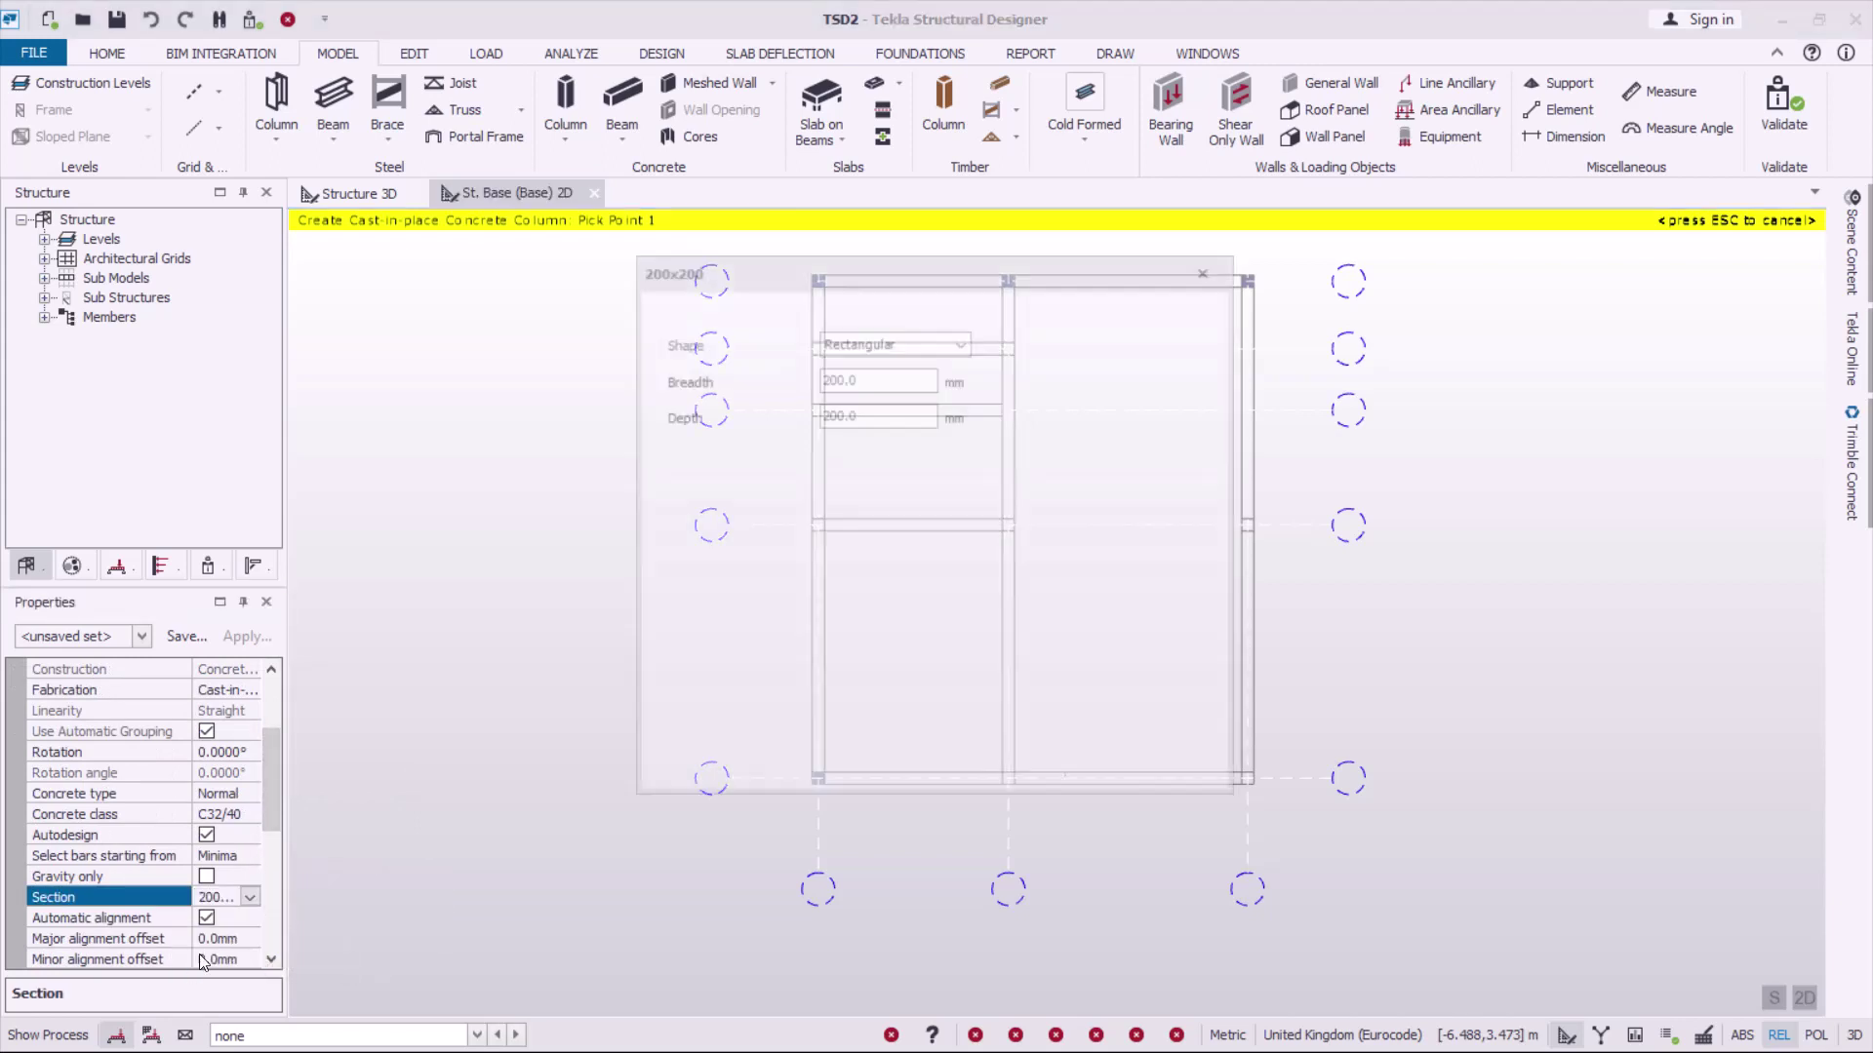
{"action": "double_click", "coordinate": [858, 378]}
{"action": "type", "text": "300"}
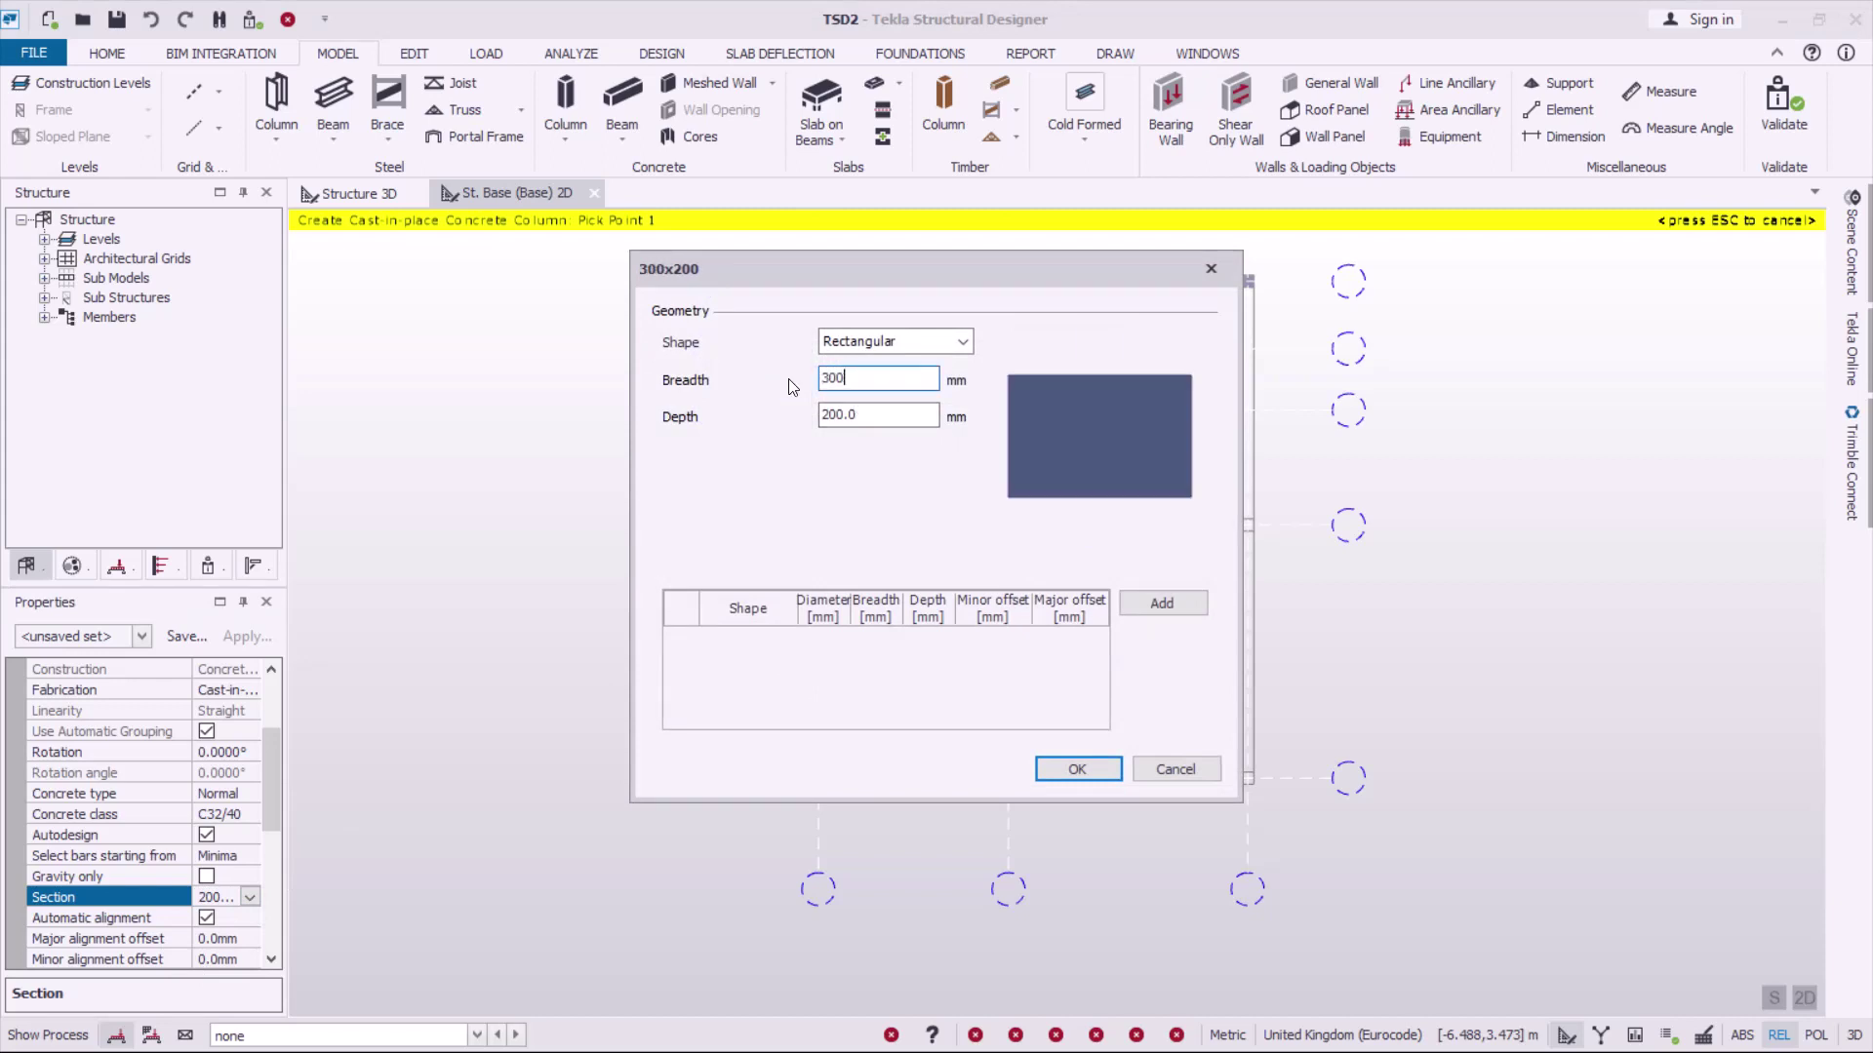
{"action": "left_click", "coordinate": [1083, 767]}
{"action": "scroll", "coordinate": [1044, 798], "scroll_direction": "up", "scroll_amount": 2}
{"action": "scroll", "coordinate": [1045, 798], "scroll_direction": "up", "scroll_amount": 2}
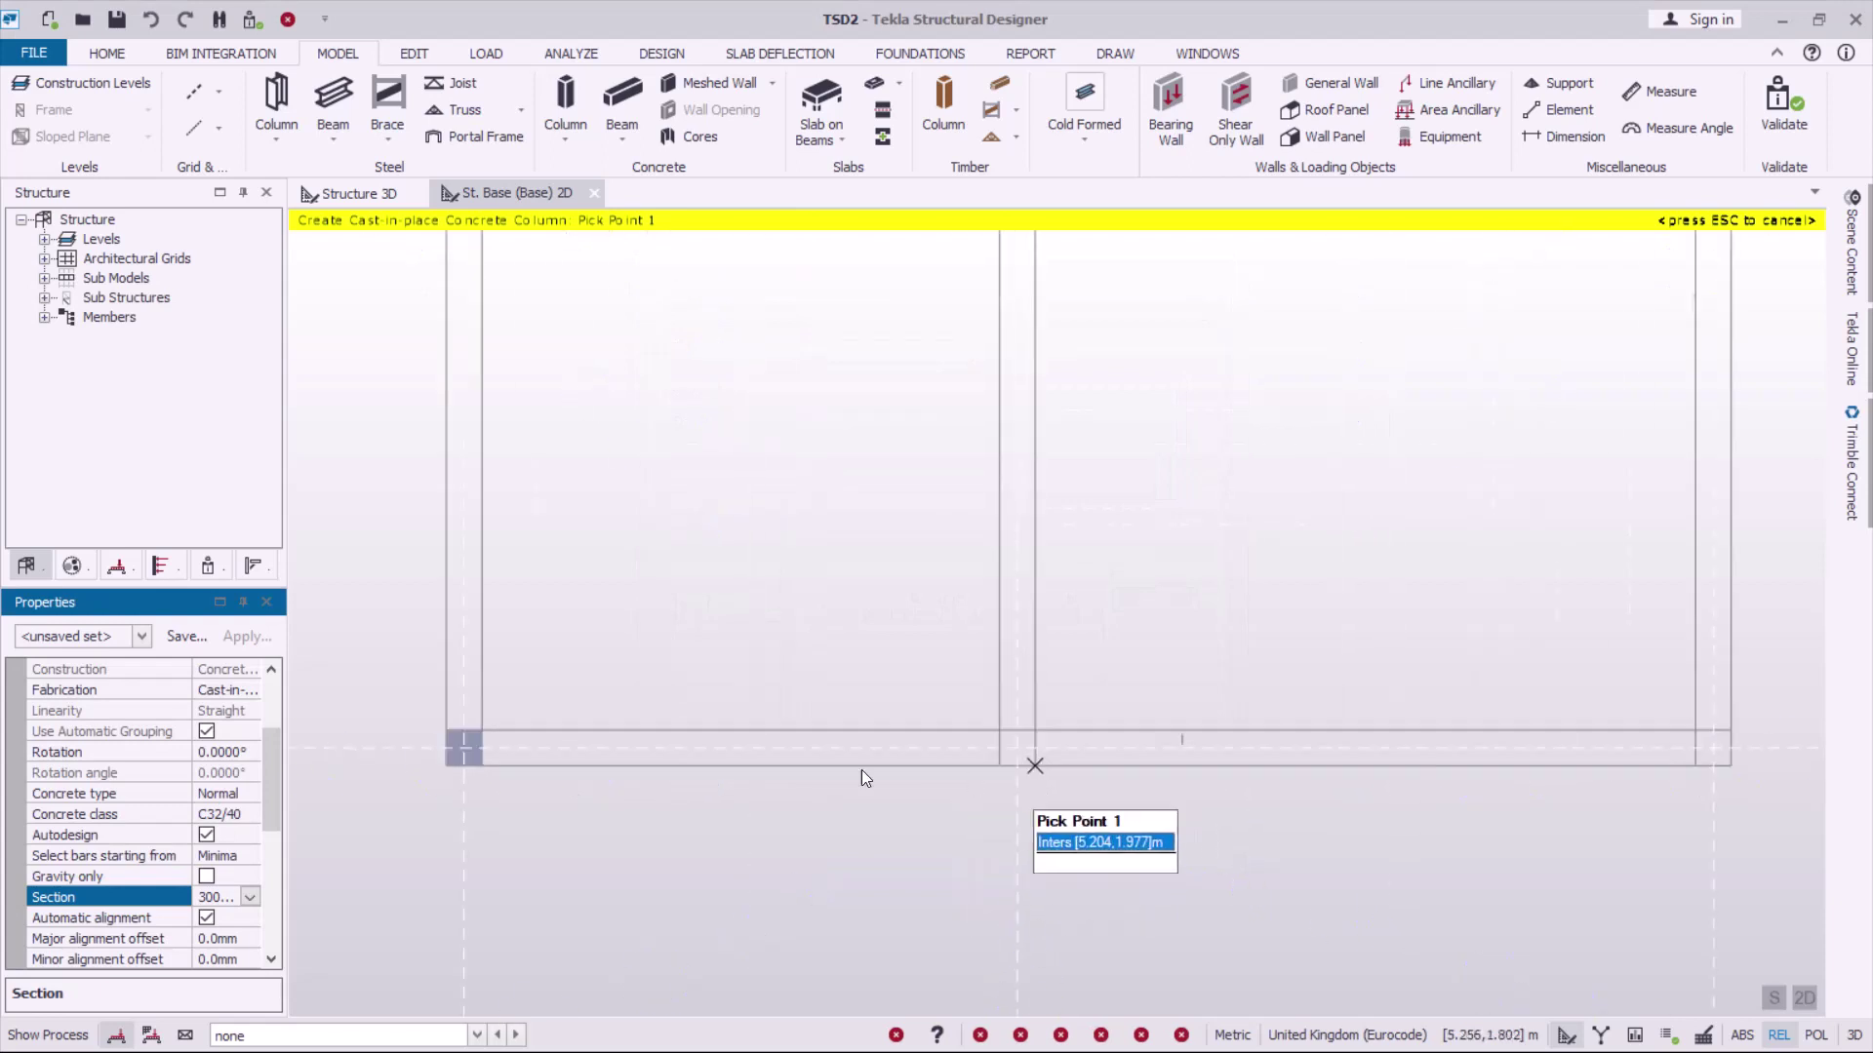
Step: Save the 300x200 column settings as a new property set named 'C32'
{"action": "left_click", "coordinate": [185, 636]}
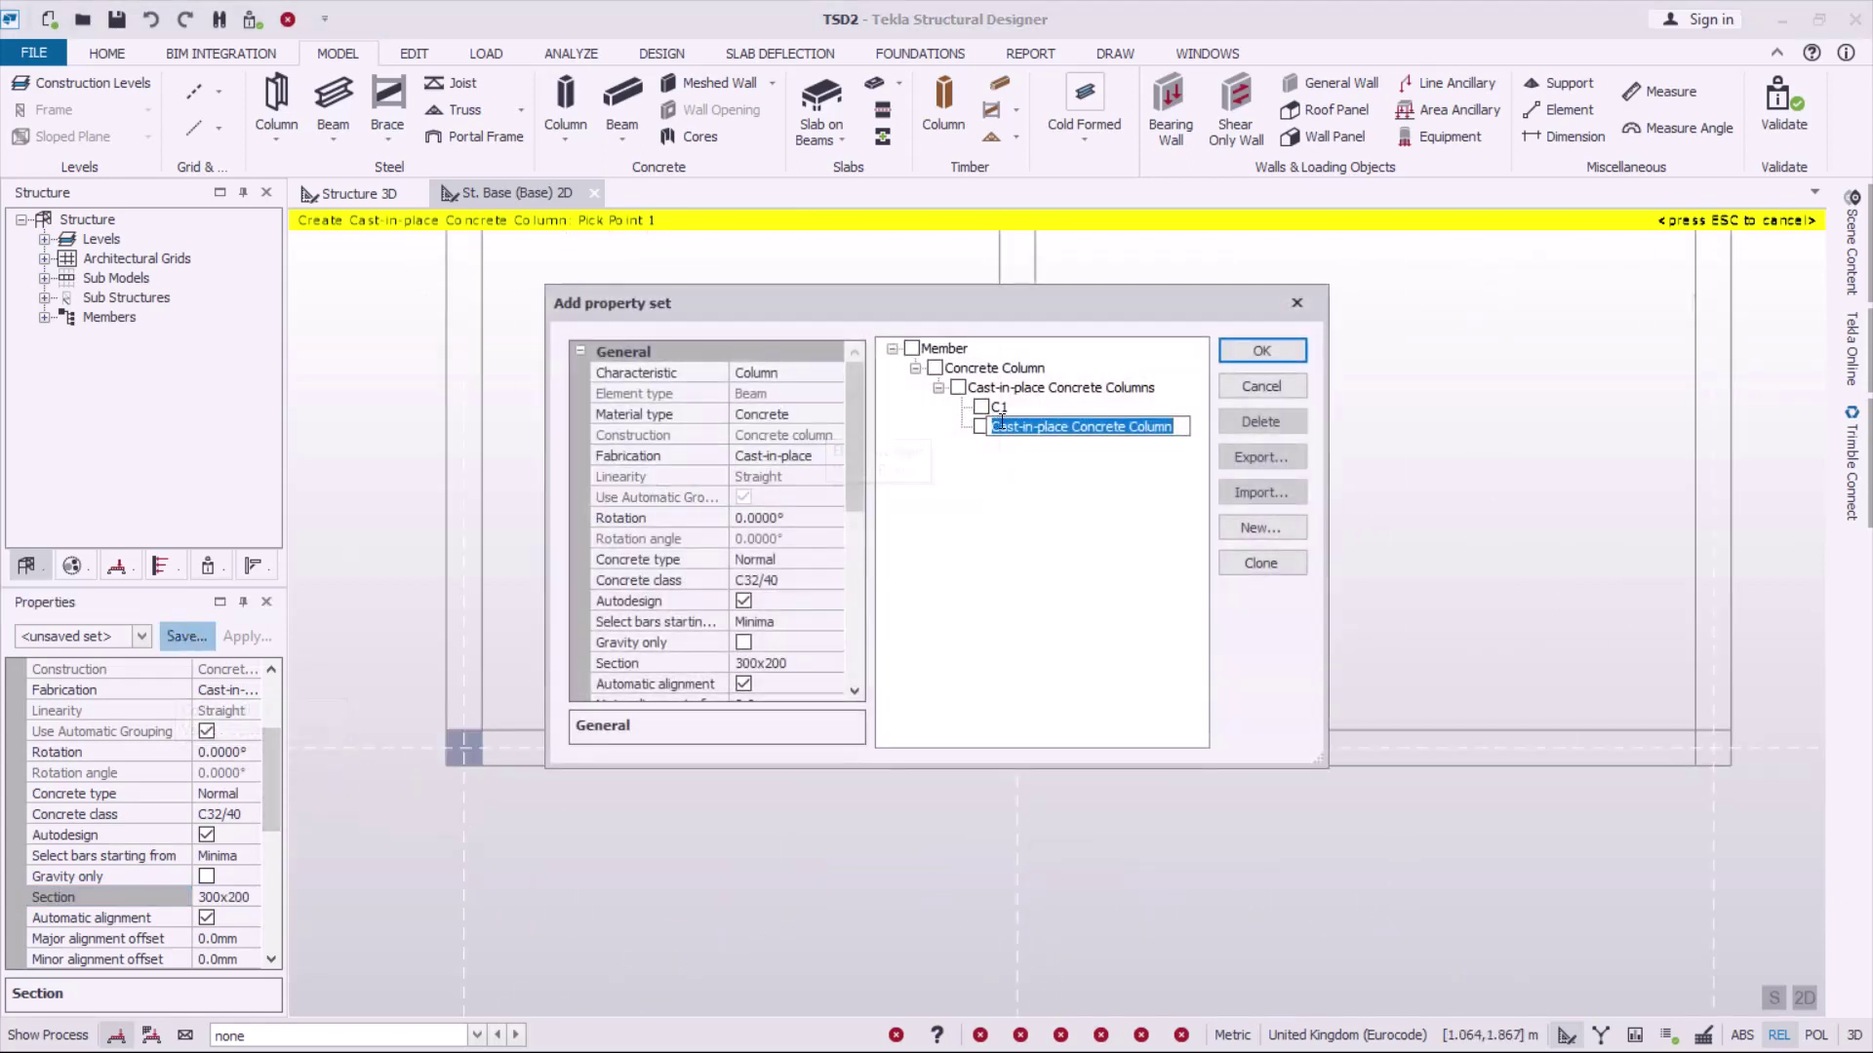
{"action": "type", "text": "C3"}
{"action": "type", "text": "2"}
{"action": "left_click", "coordinate": [1268, 347]}
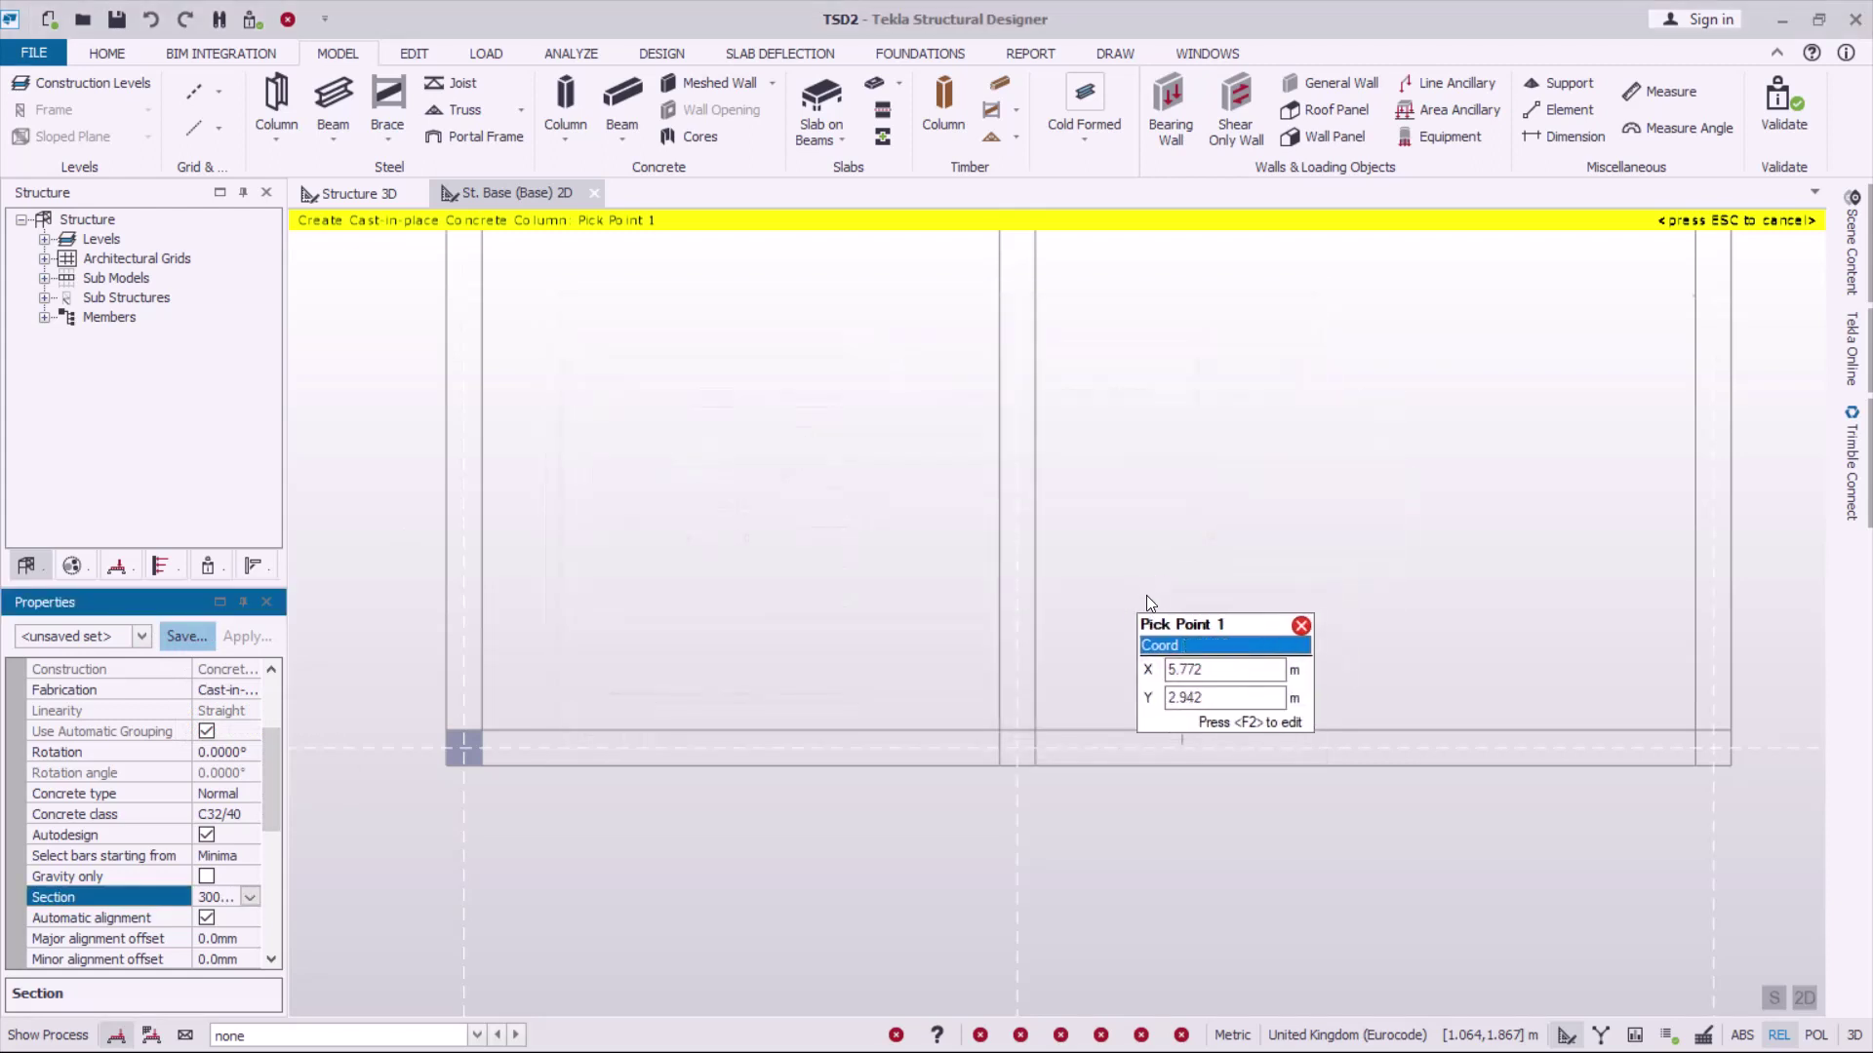
Step: Place a 300x200 column at the top middle grid intersection
{"action": "scroll", "coordinate": [1024, 737], "scroll_direction": "down", "scroll_amount": 5}
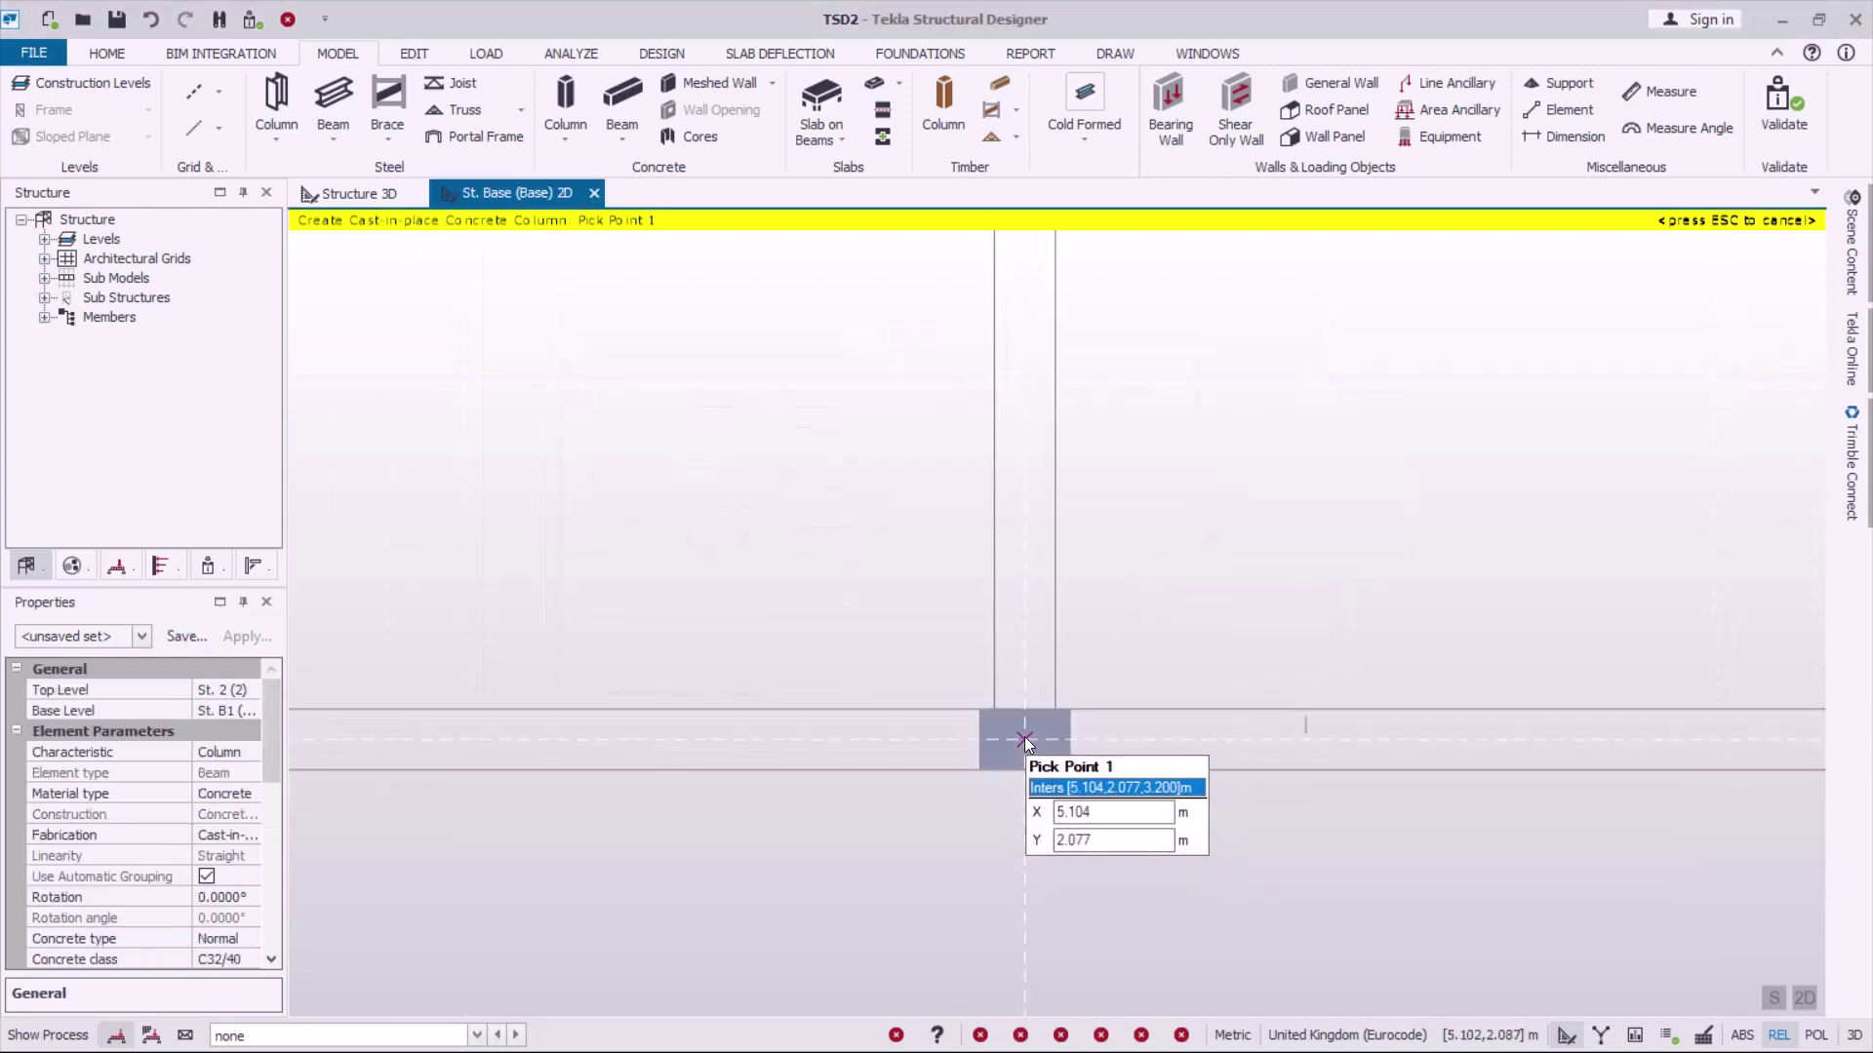
{"action": "scroll", "coordinate": [1005, 741], "scroll_direction": "down", "scroll_amount": 2}
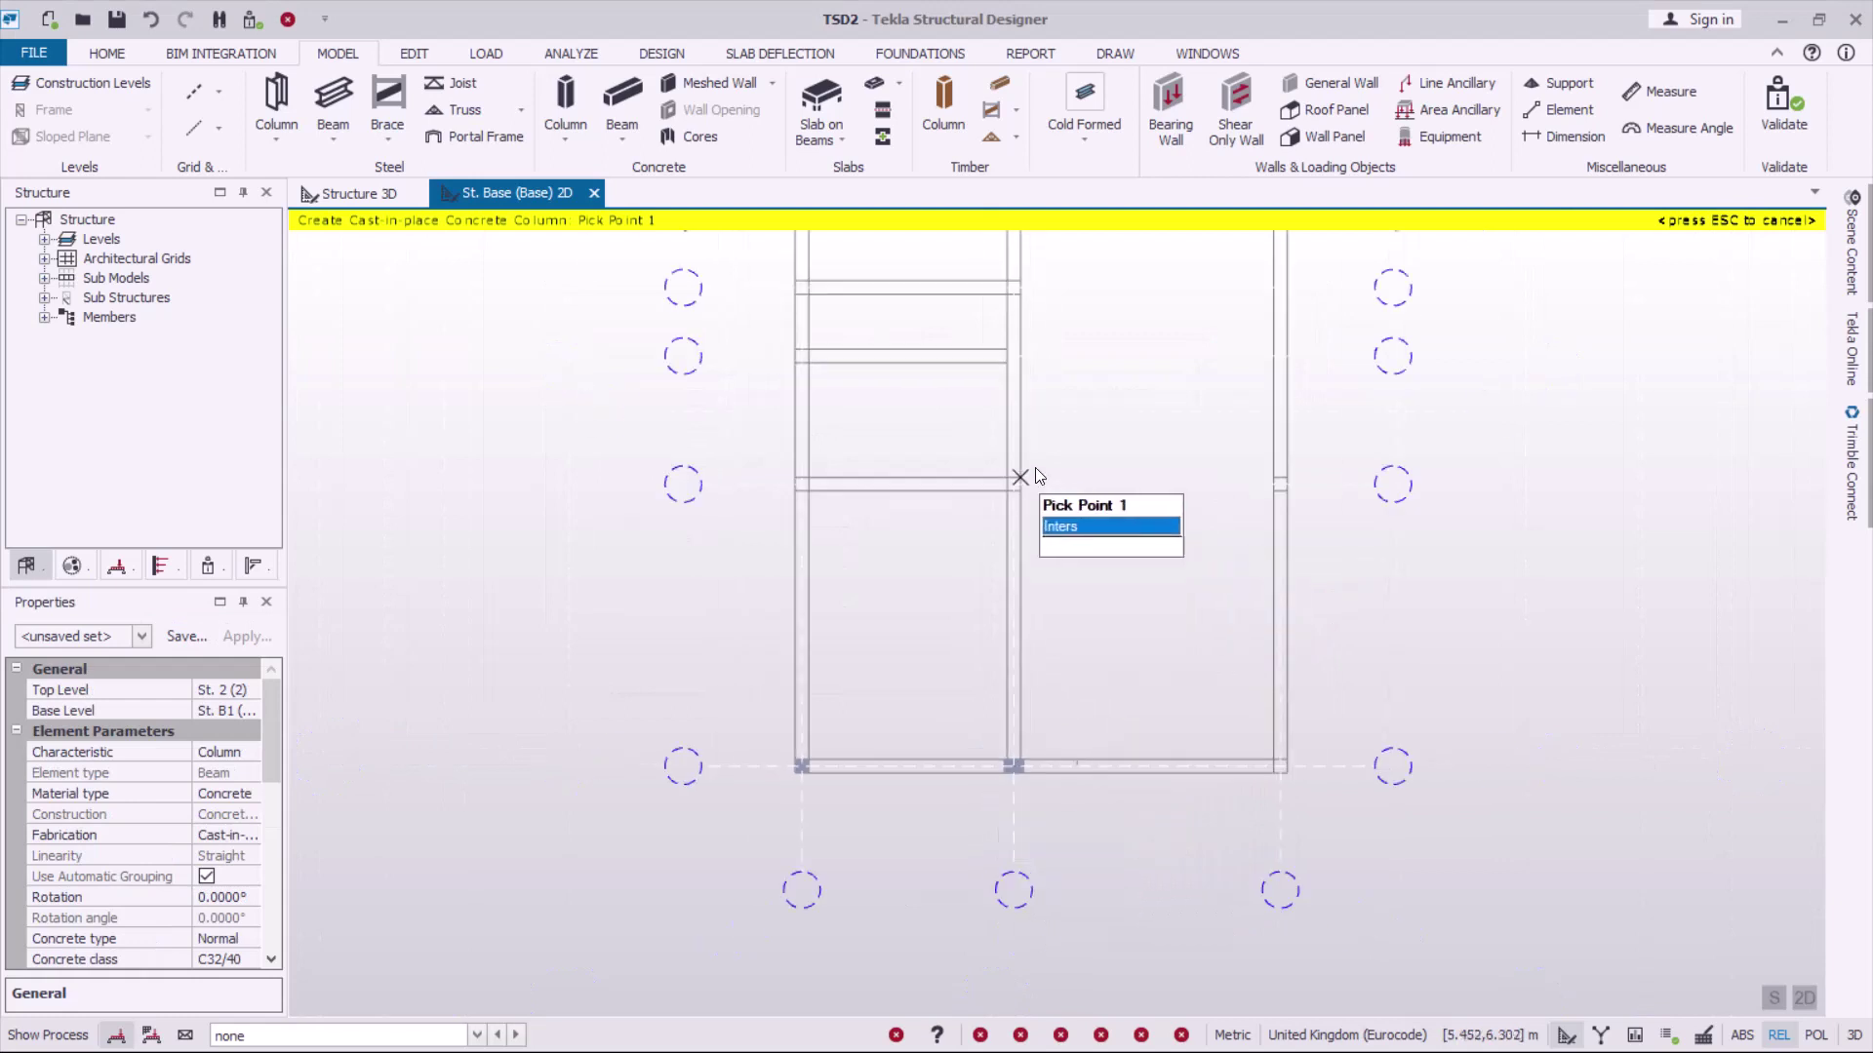
{"action": "scroll", "coordinate": [1036, 625], "scroll_direction": "up", "scroll_amount": 3}
{"action": "scroll", "coordinate": [1069, 542], "scroll_direction": "down", "scroll_amount": 4}
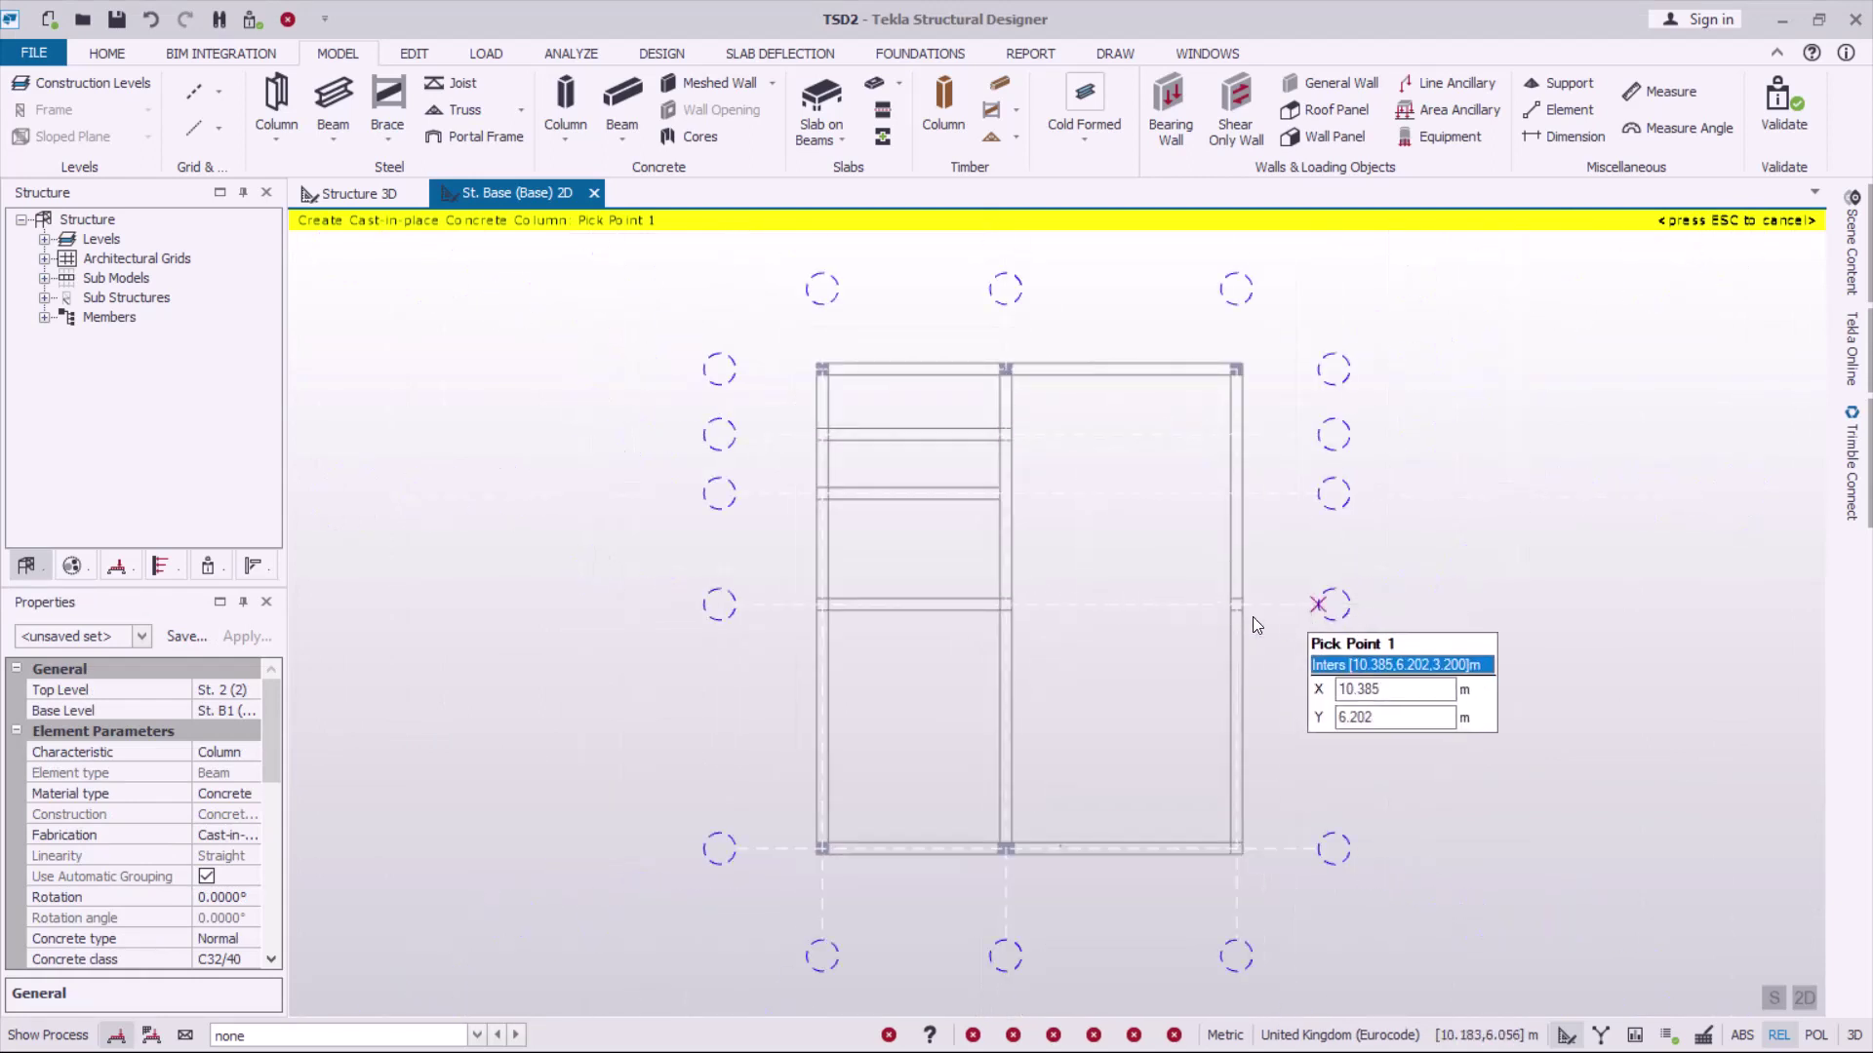
{"action": "scroll", "coordinate": [810, 484], "scroll_direction": "up", "scroll_amount": 2}
{"action": "scroll", "coordinate": [1098, 344], "scroll_direction": "up", "scroll_amount": 3}
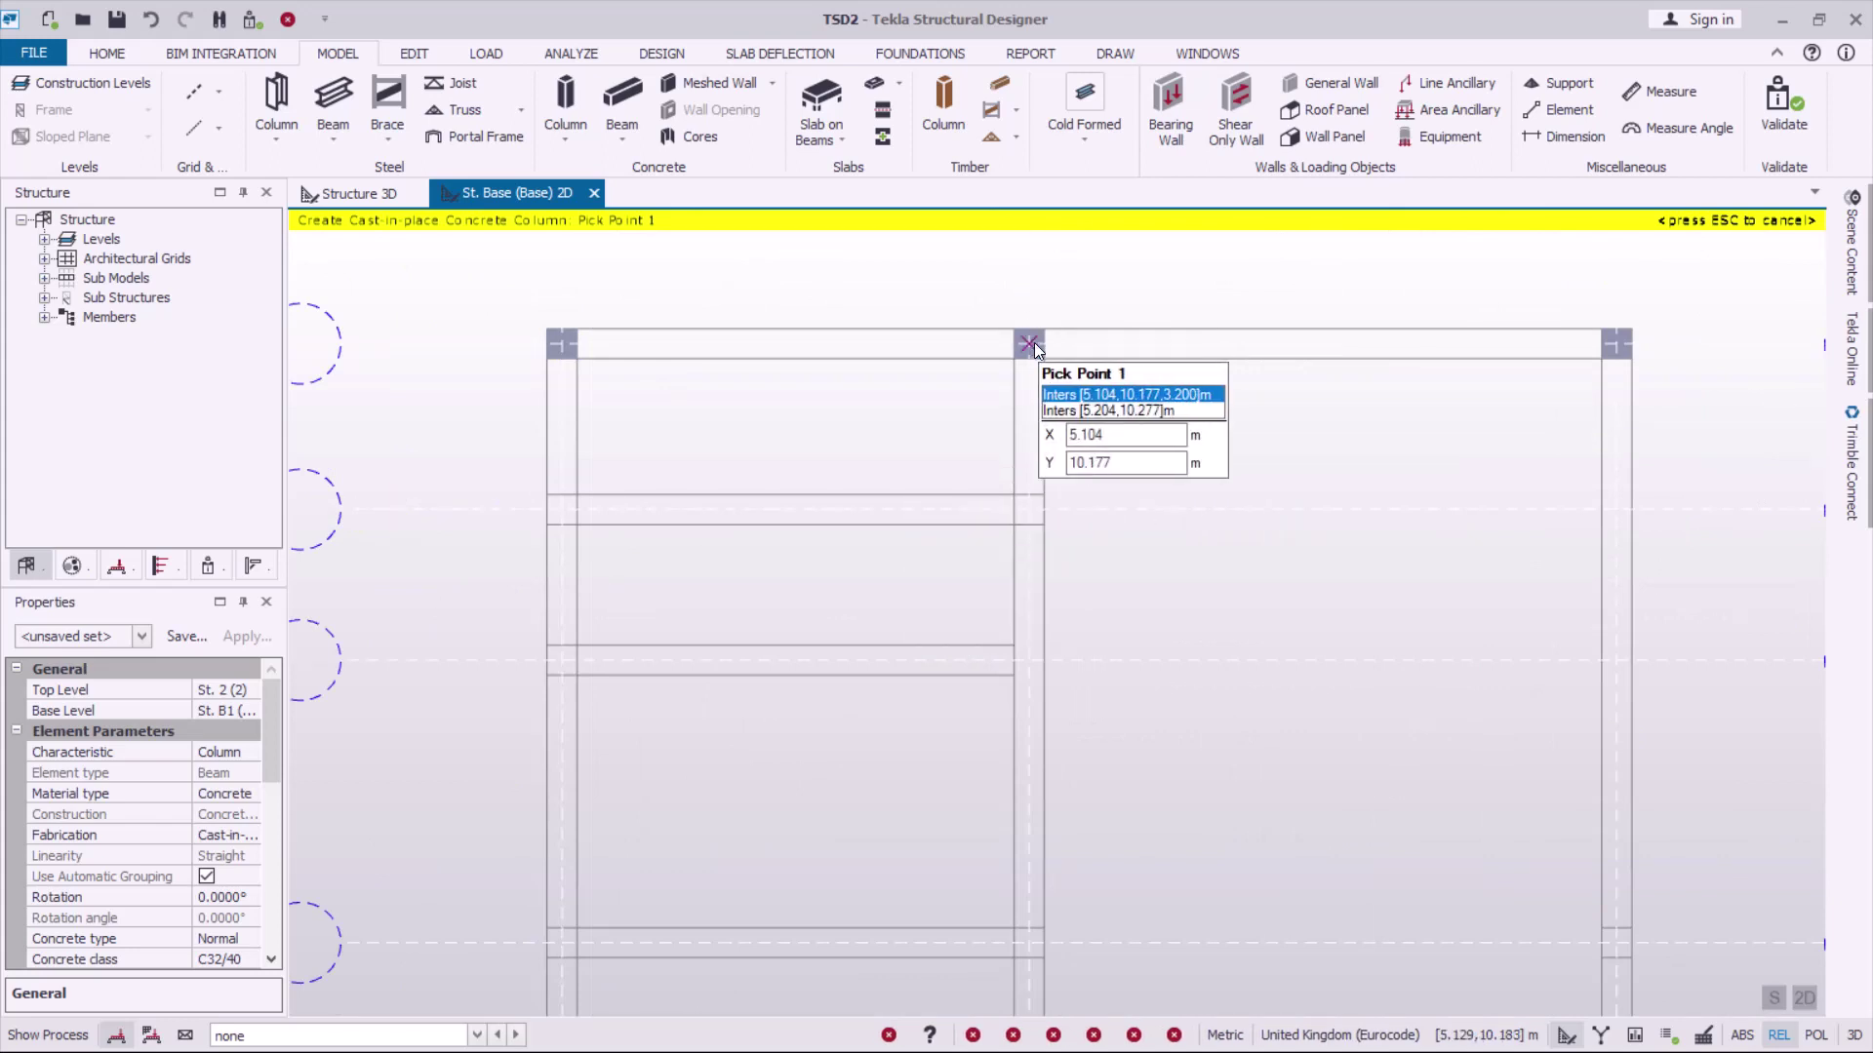
{"action": "left_click", "coordinate": [1059, 351]}
{"action": "scroll", "coordinate": [1053, 341], "scroll_direction": "up", "scroll_amount": 1}
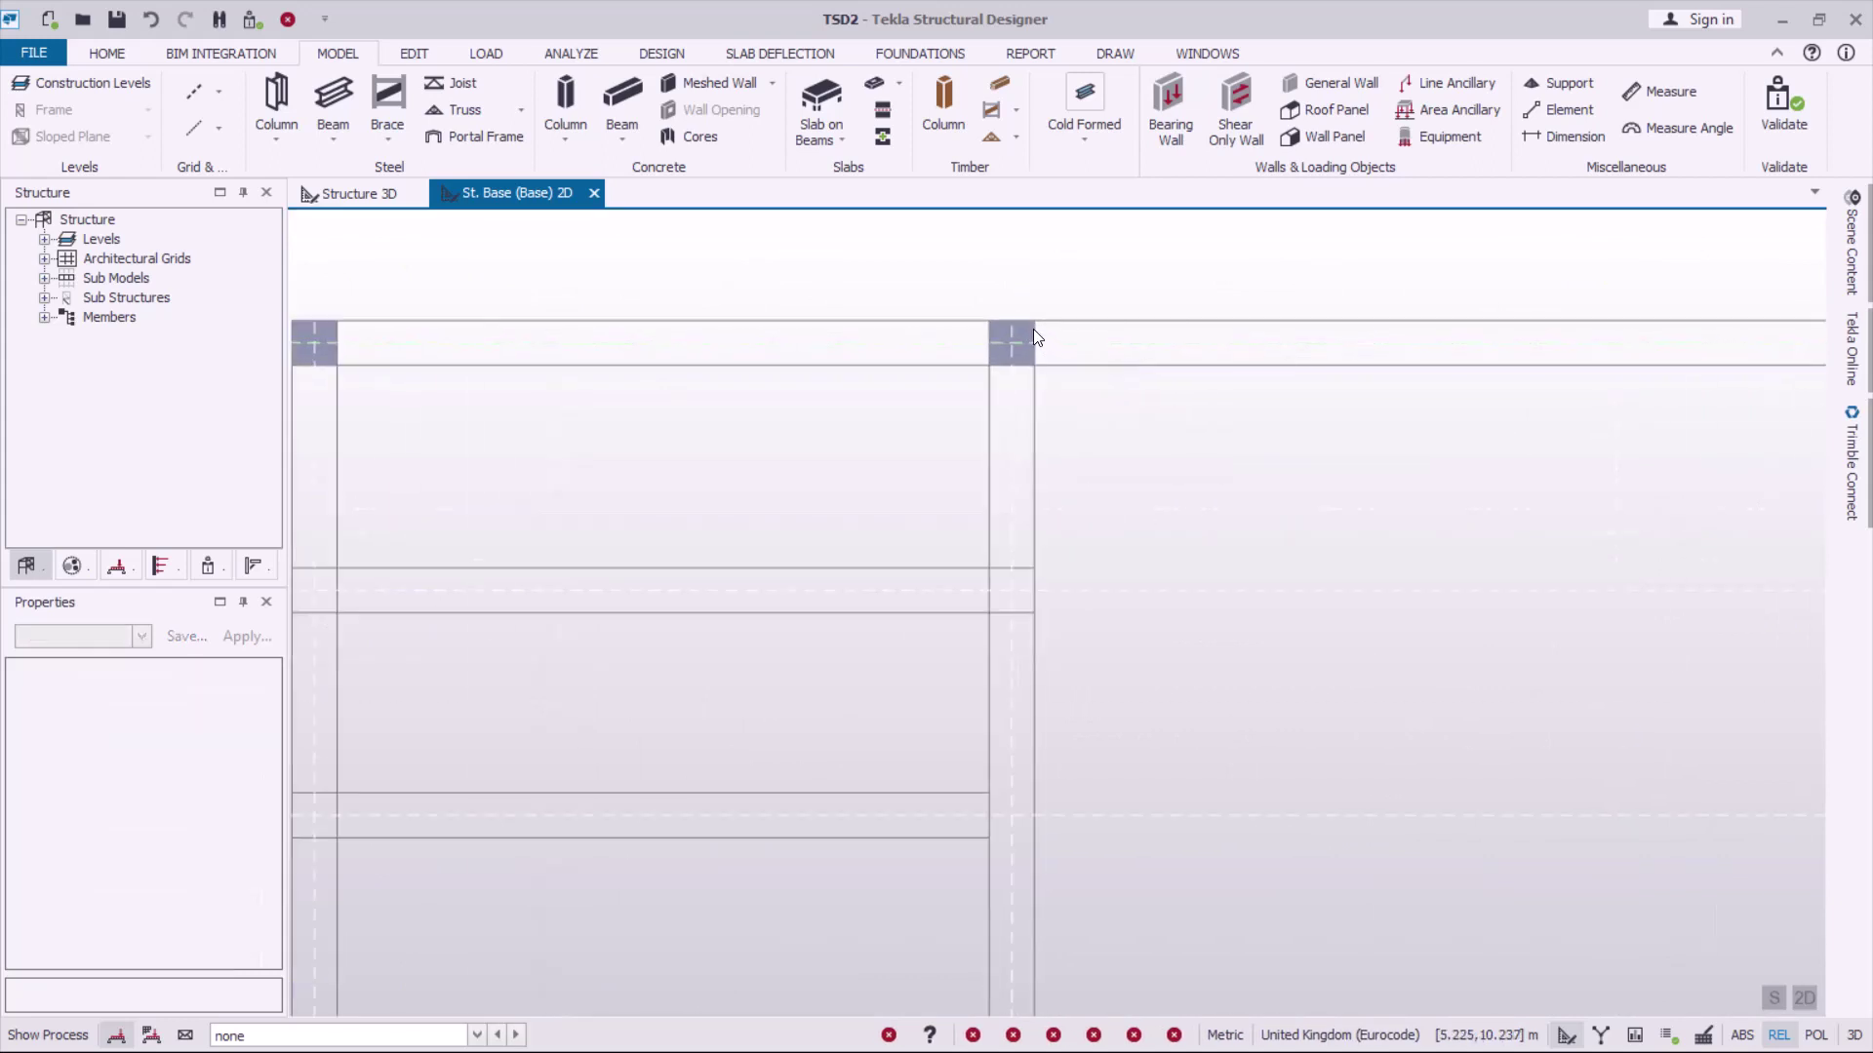
Step: Delete the misplaced column C2 together with its support
{"action": "scroll", "coordinate": [1033, 329], "scroll_direction": "up", "scroll_amount": 1}
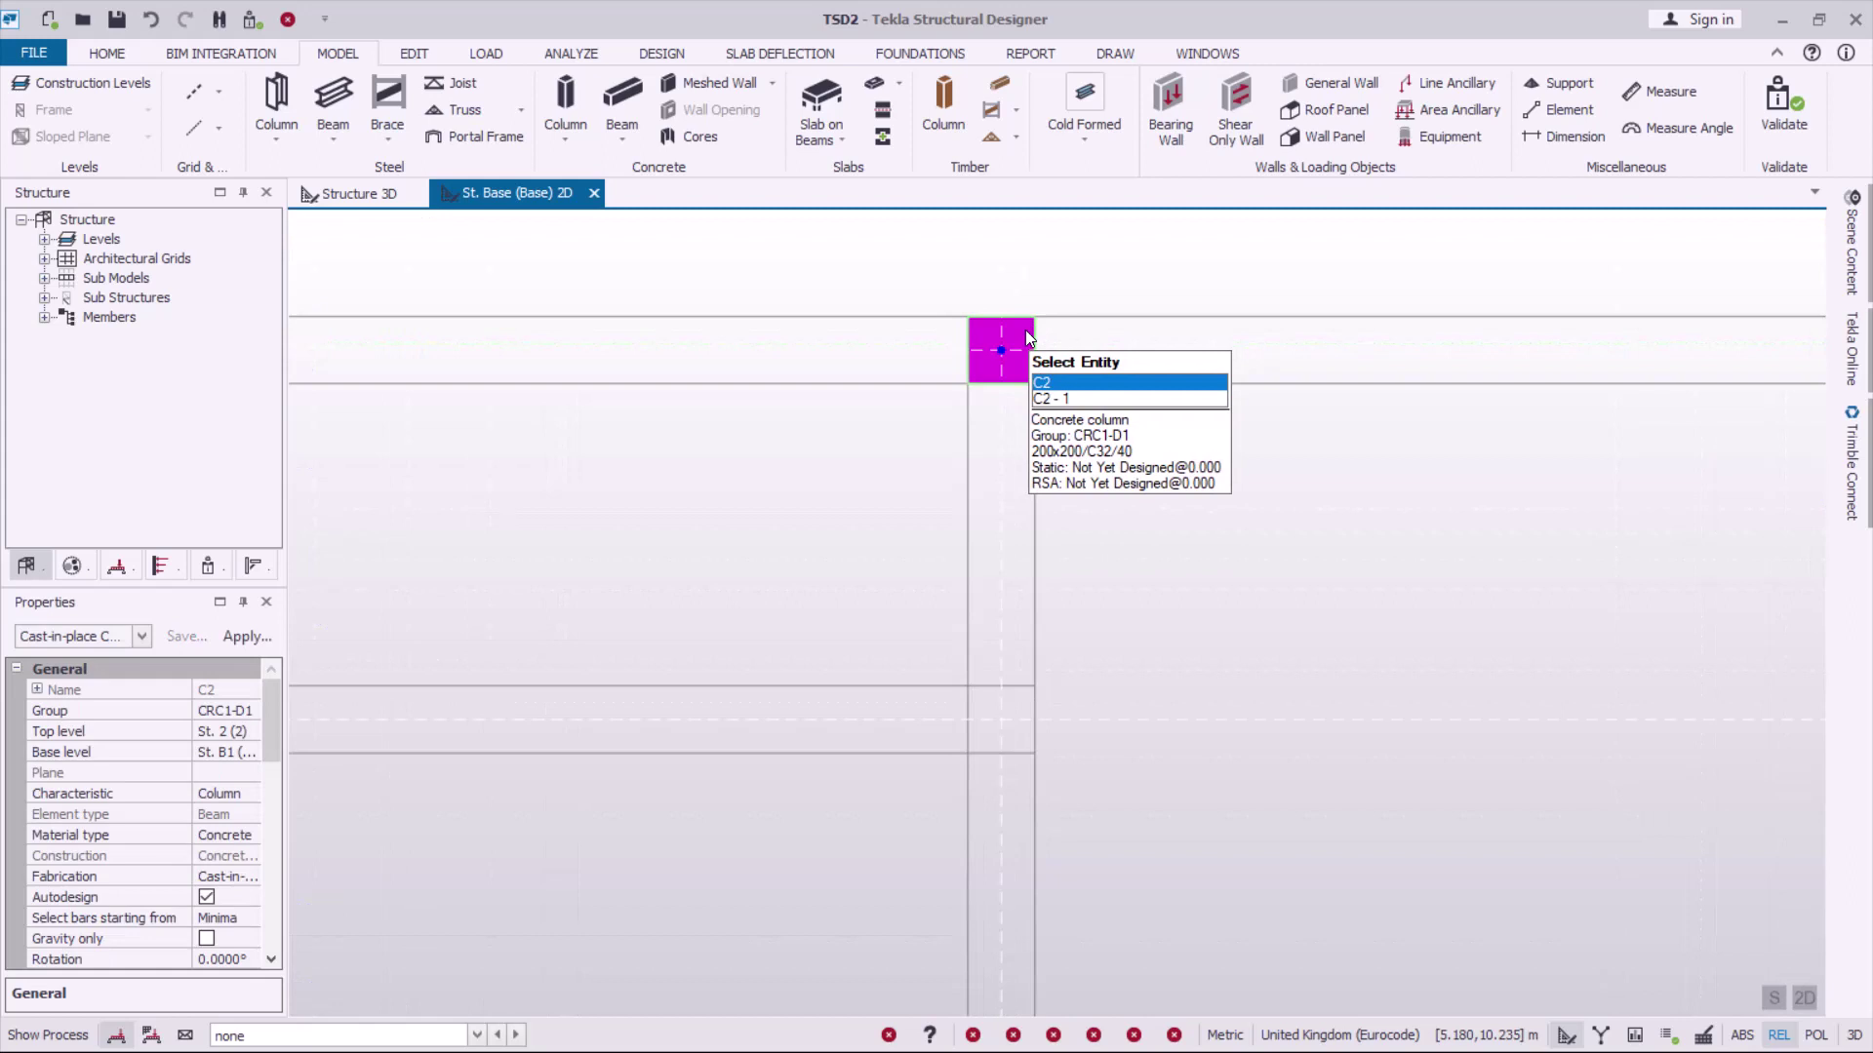
{"action": "key", "text": "Delete"}
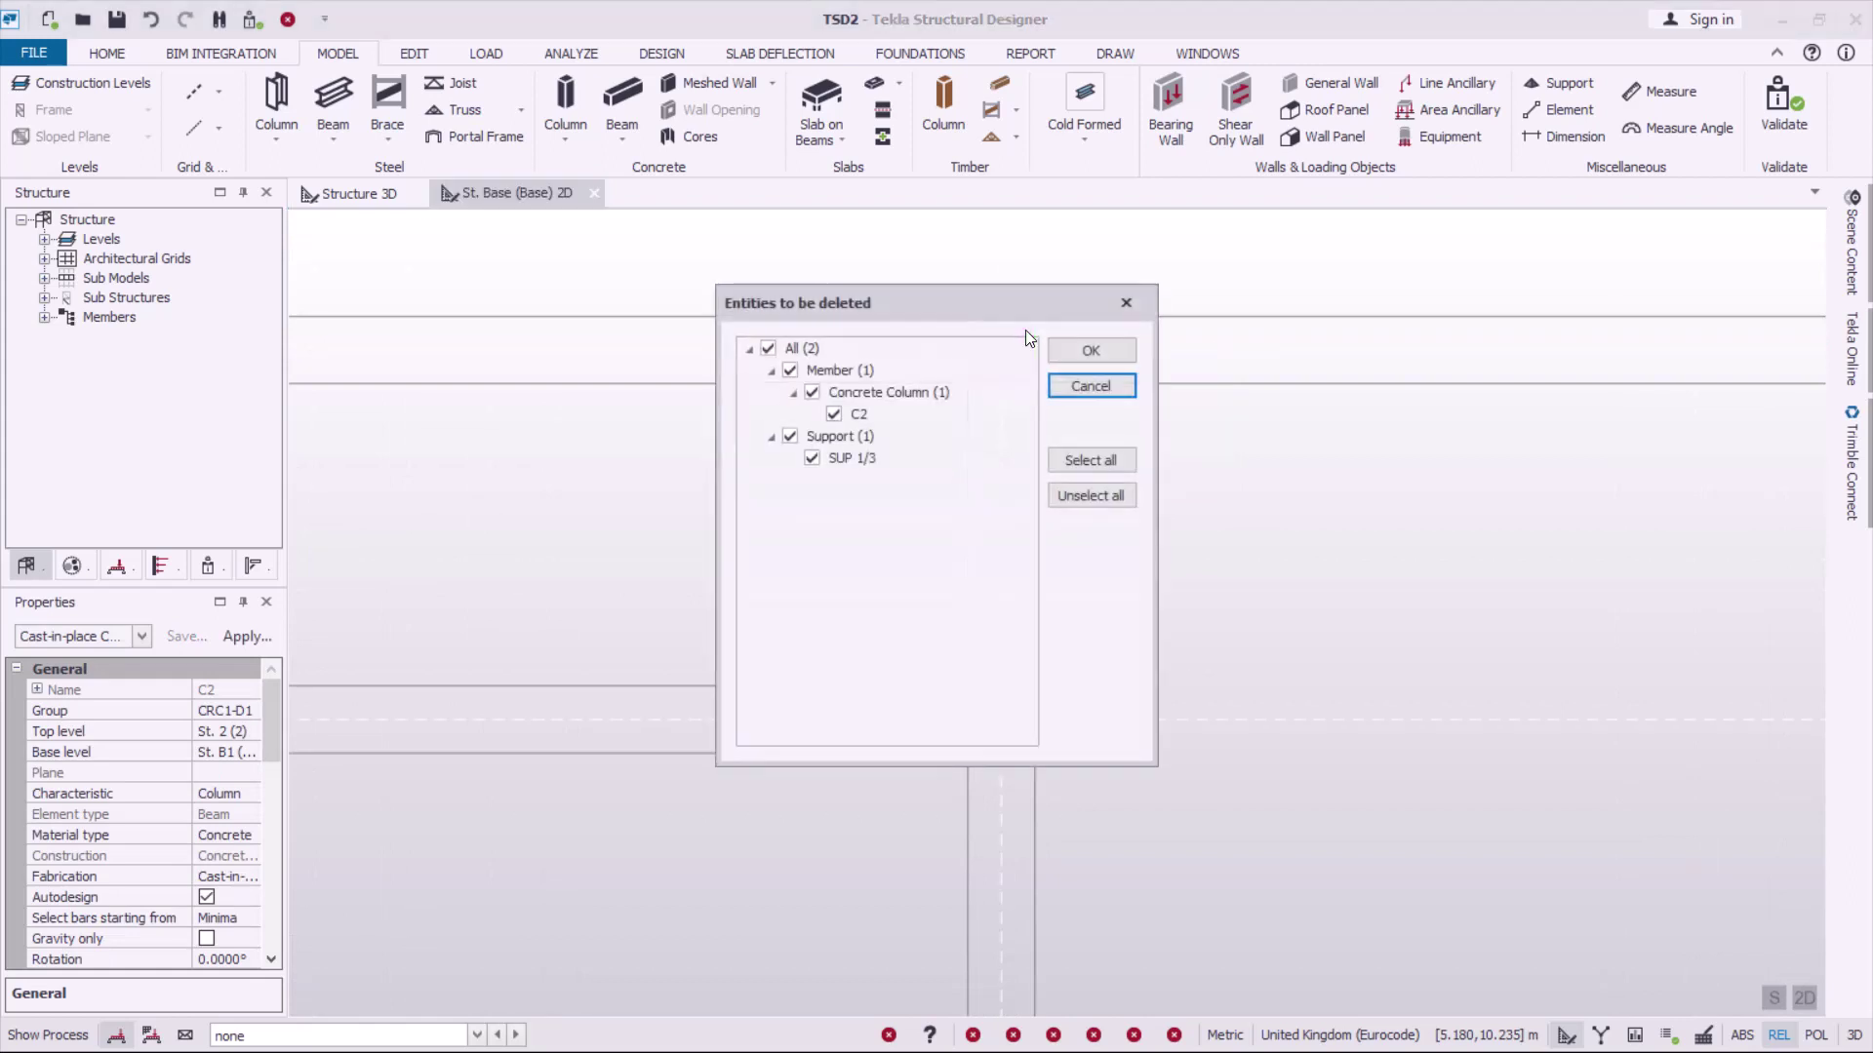
{"action": "left_click", "coordinate": [1092, 351]}
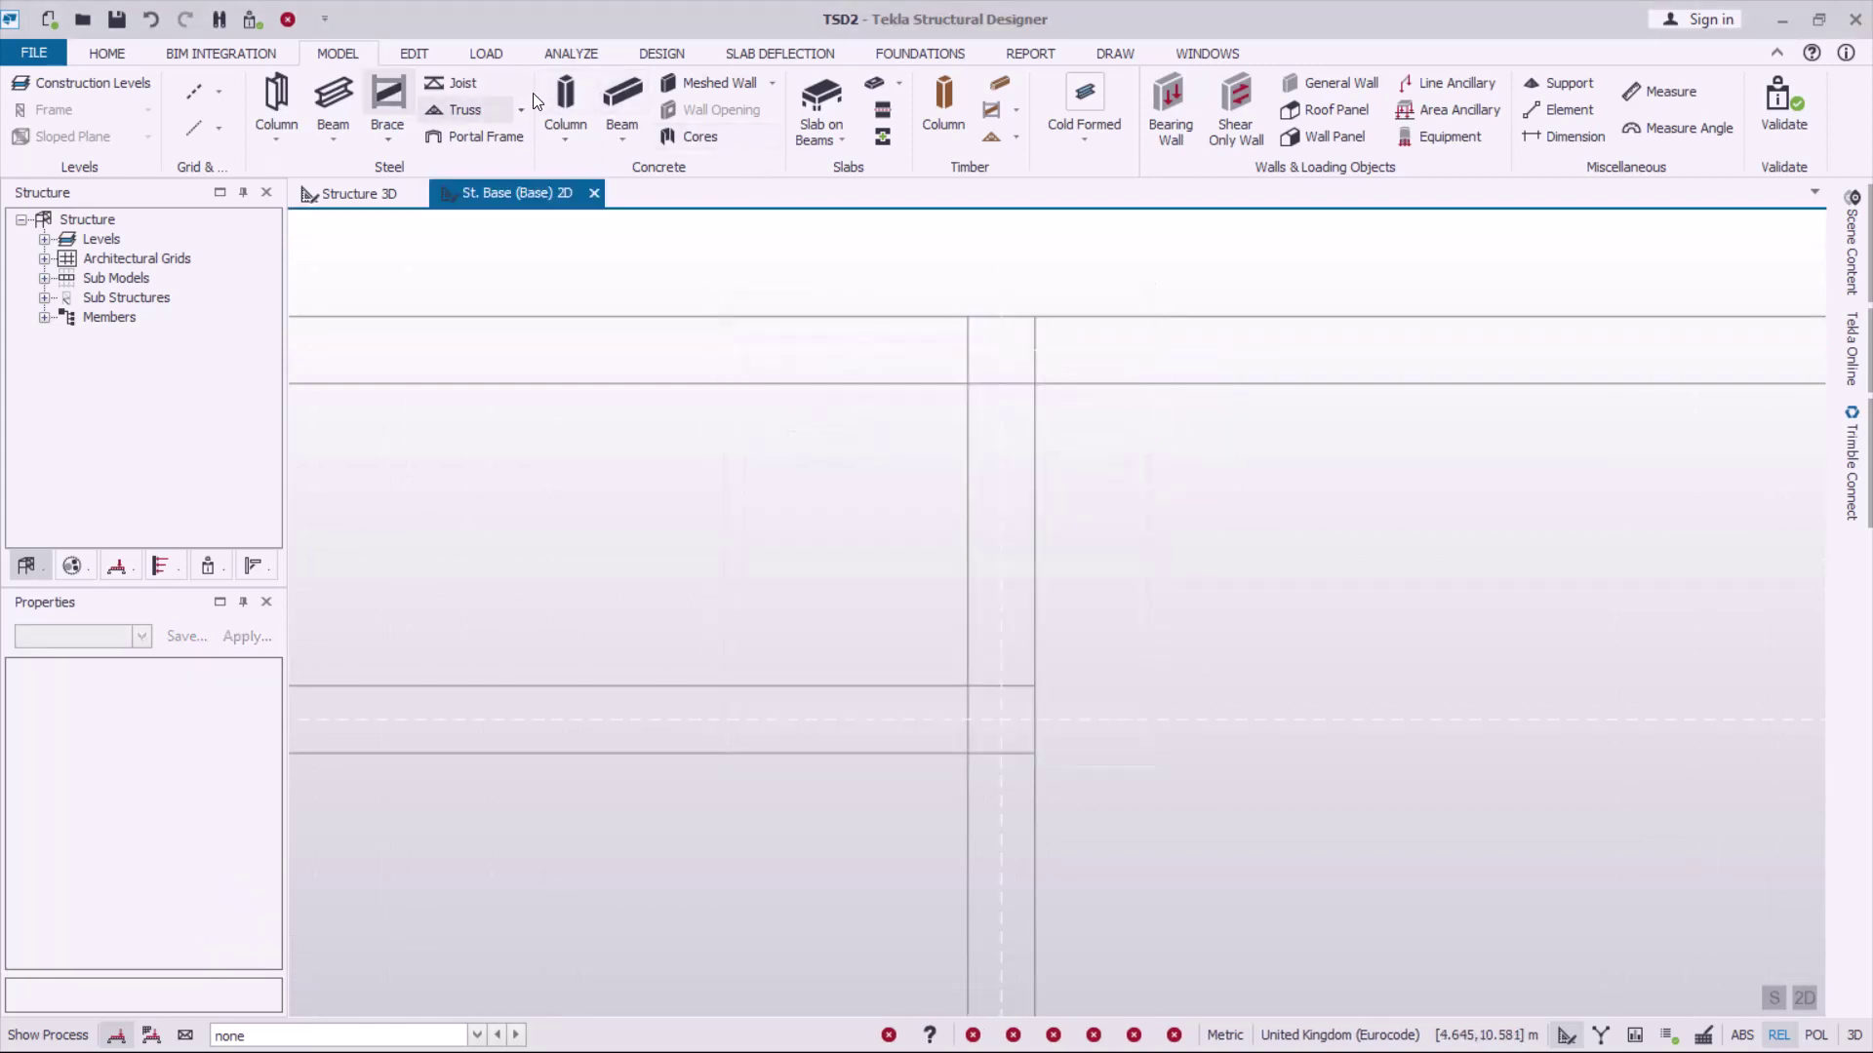
Step: Start a new concrete column placement, then cancel it with Esc
{"action": "left_click", "coordinate": [561, 97]}
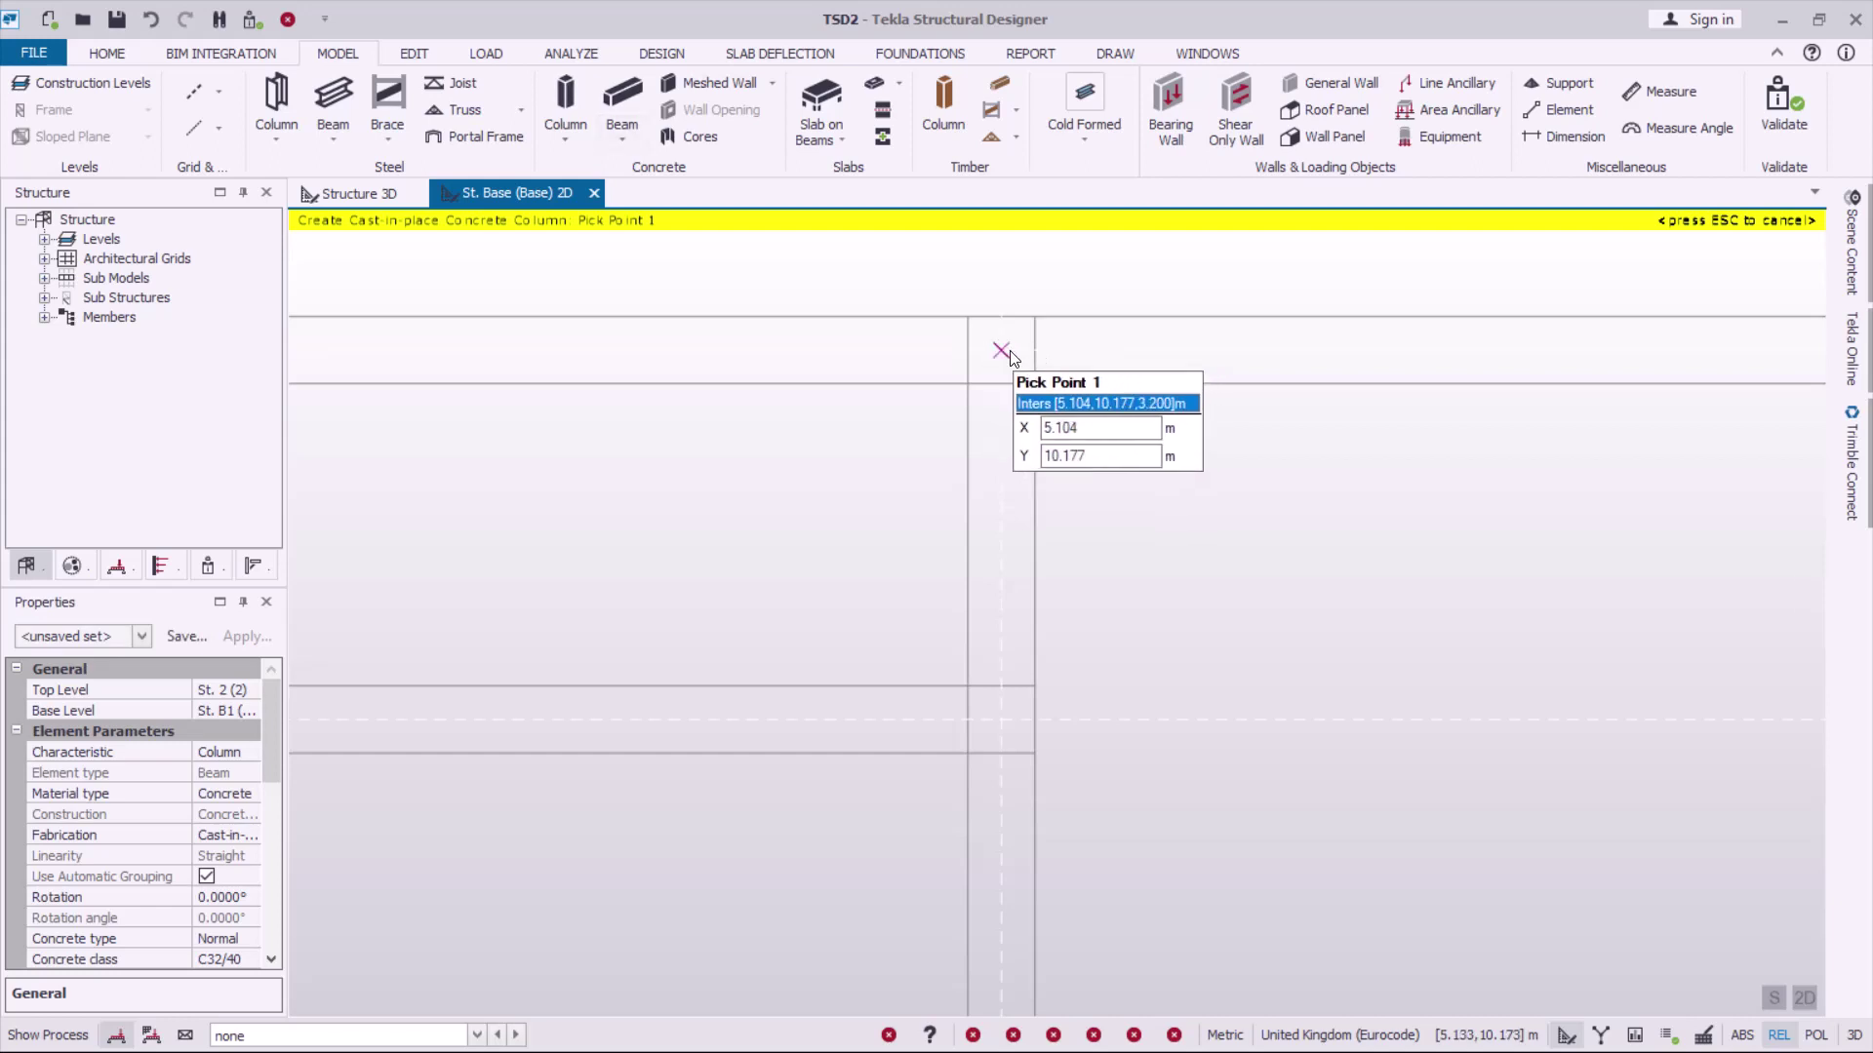
{"action": "scroll", "coordinate": [1010, 357], "scroll_direction": "down", "scroll_amount": 5}
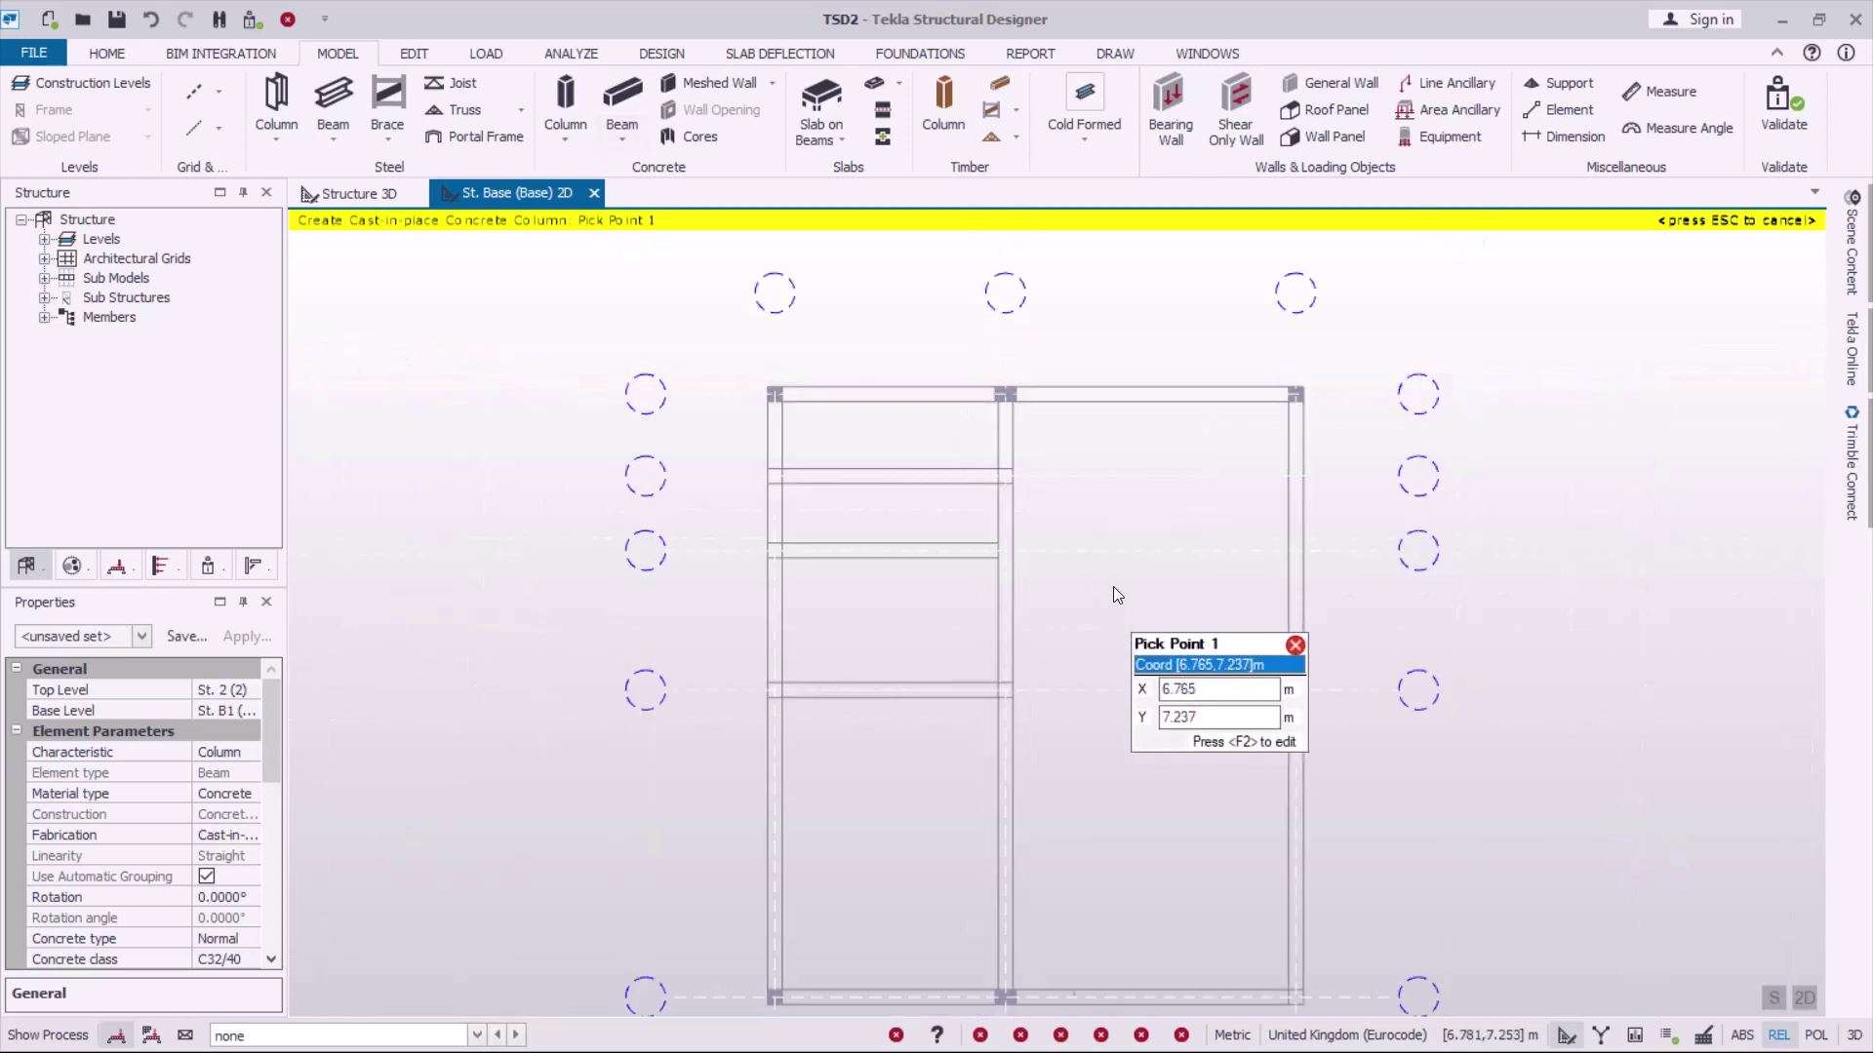
{"action": "scroll", "coordinate": [1061, 895], "scroll_direction": "down", "scroll_amount": 3}
{"action": "scroll", "coordinate": [1018, 904], "scroll_direction": "up", "scroll_amount": 2}
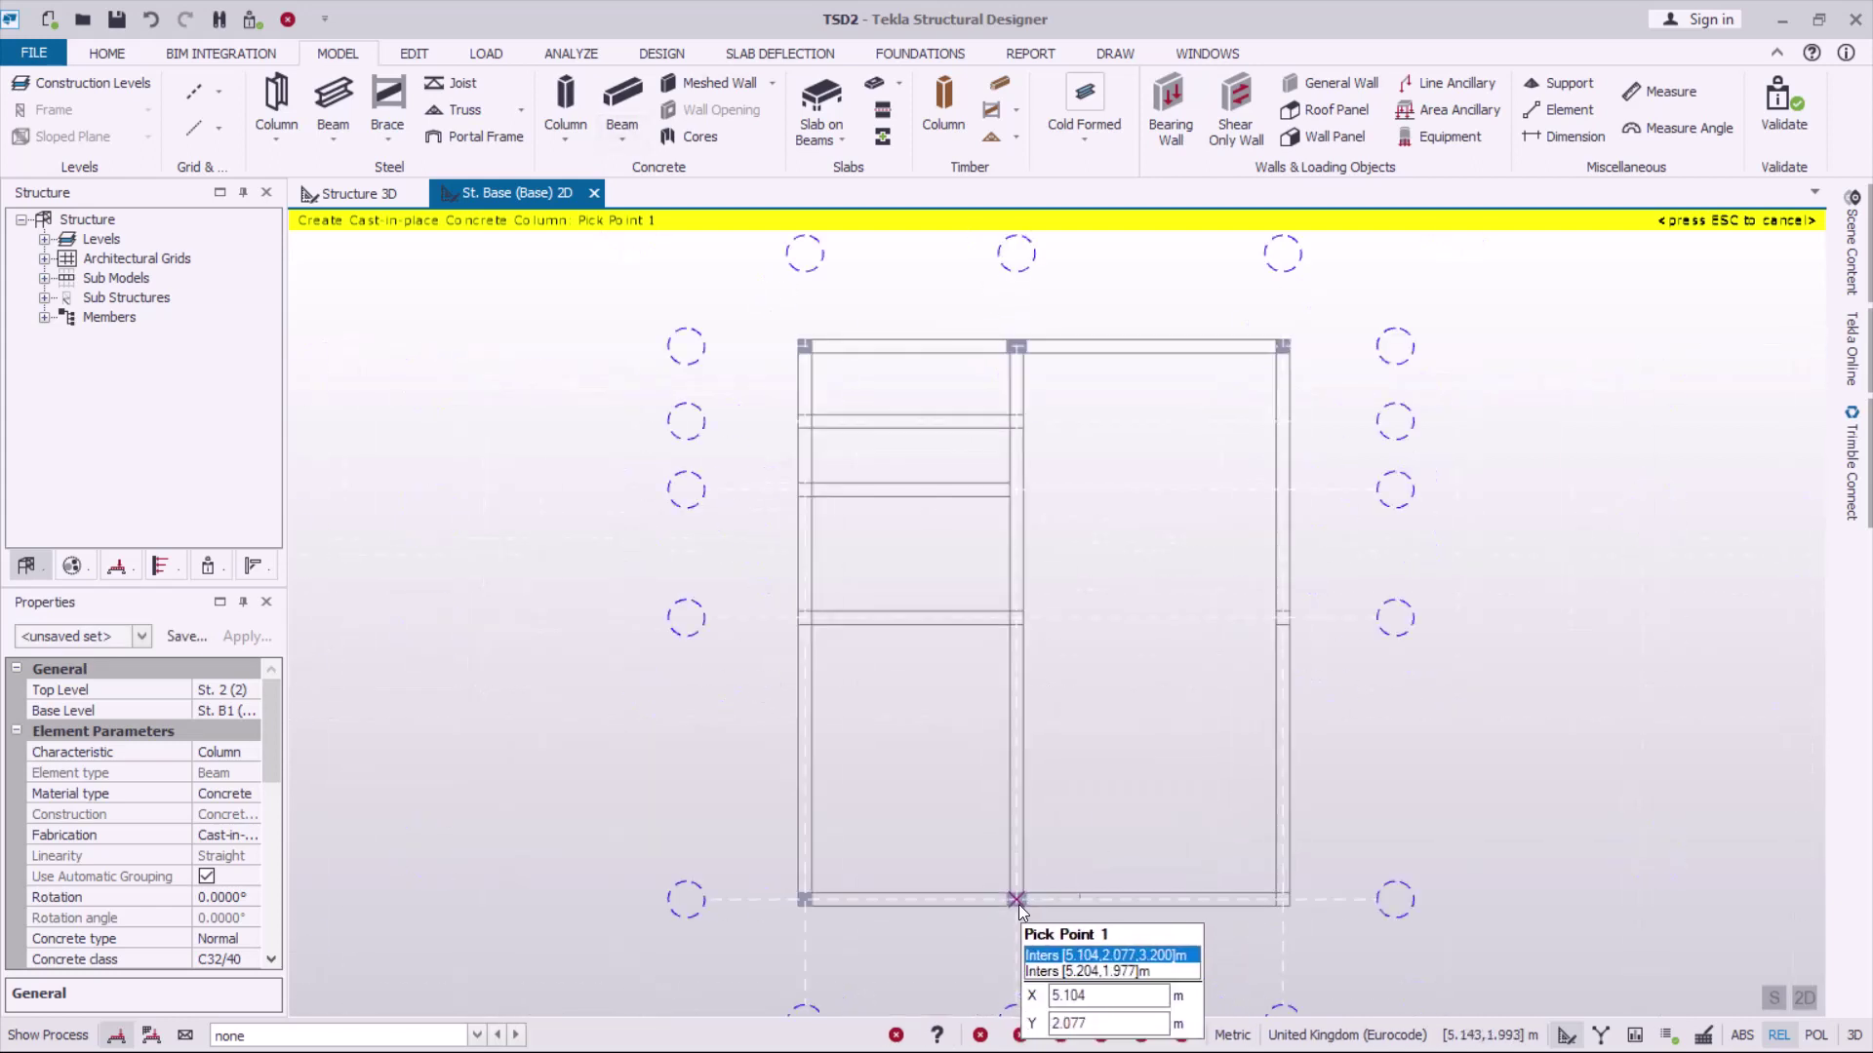
{"action": "key", "text": "Escape"}
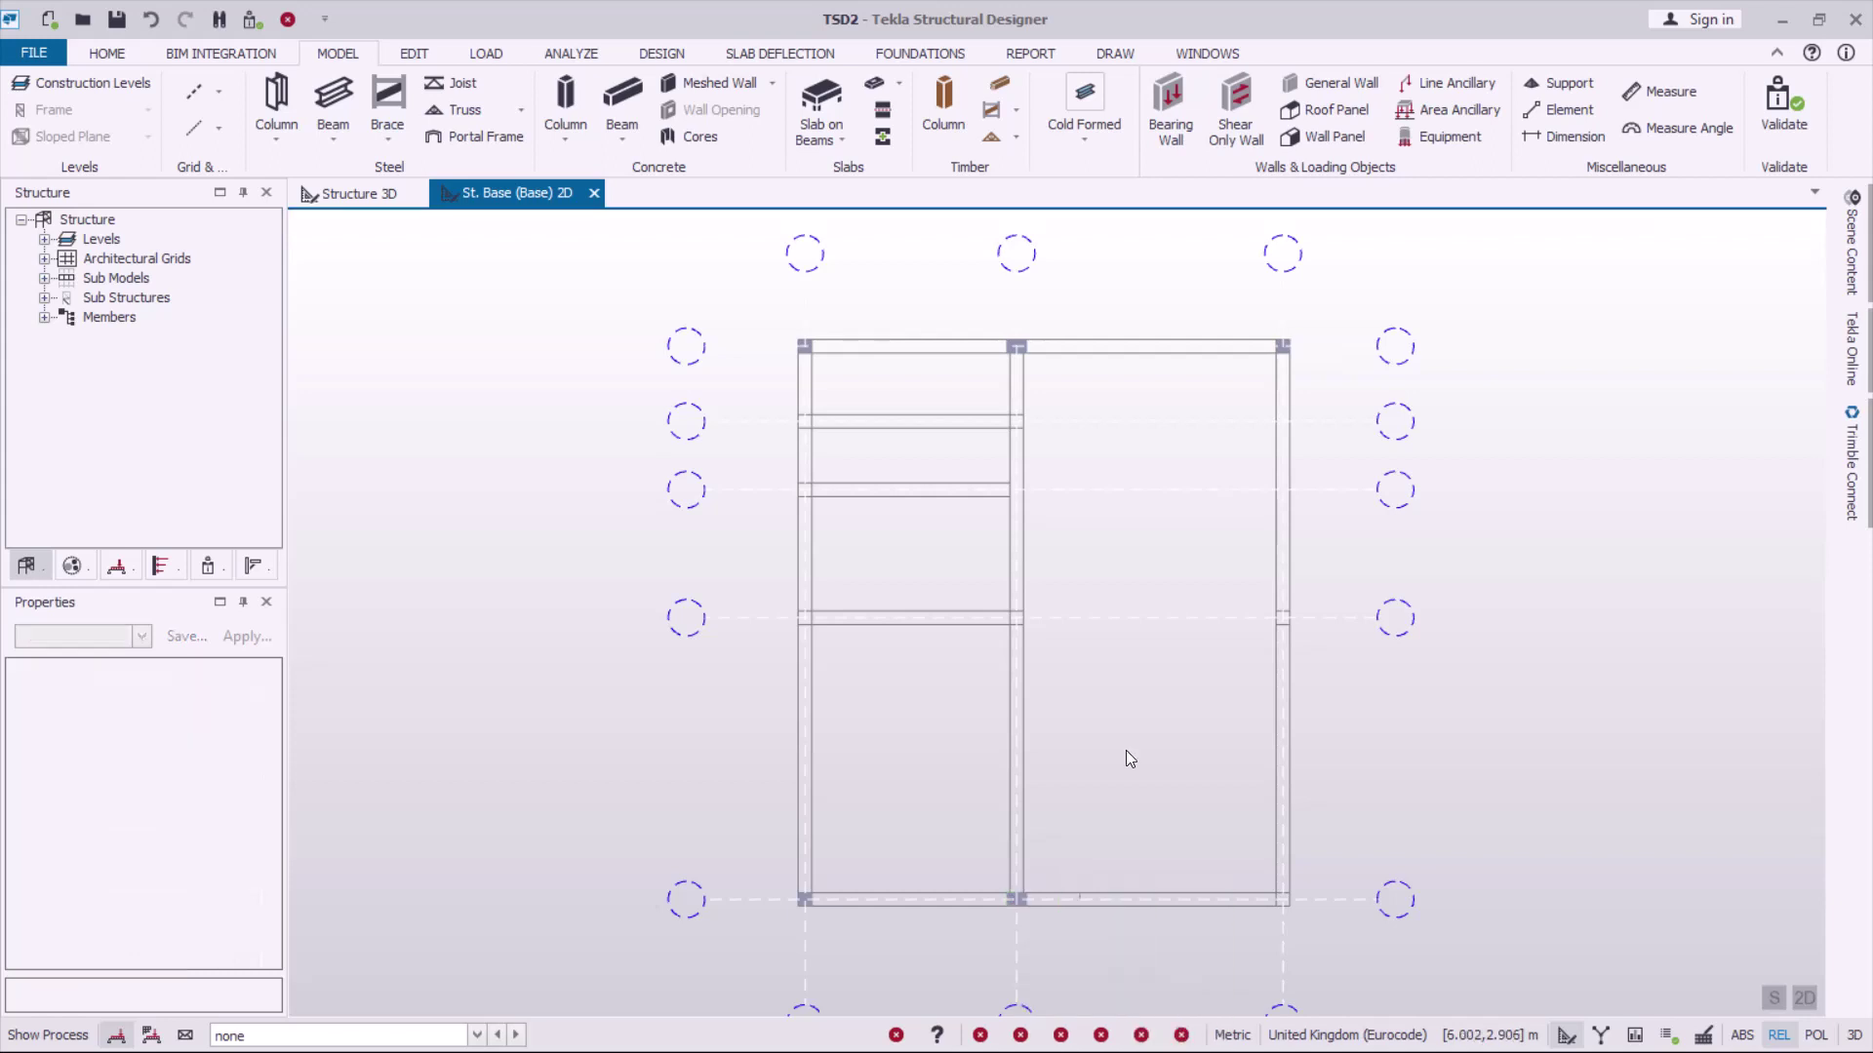
Step: Start a cast-in-place concrete column and enter section Breadth 200 and Depth 300
{"action": "left_click", "coordinate": [567, 142]}
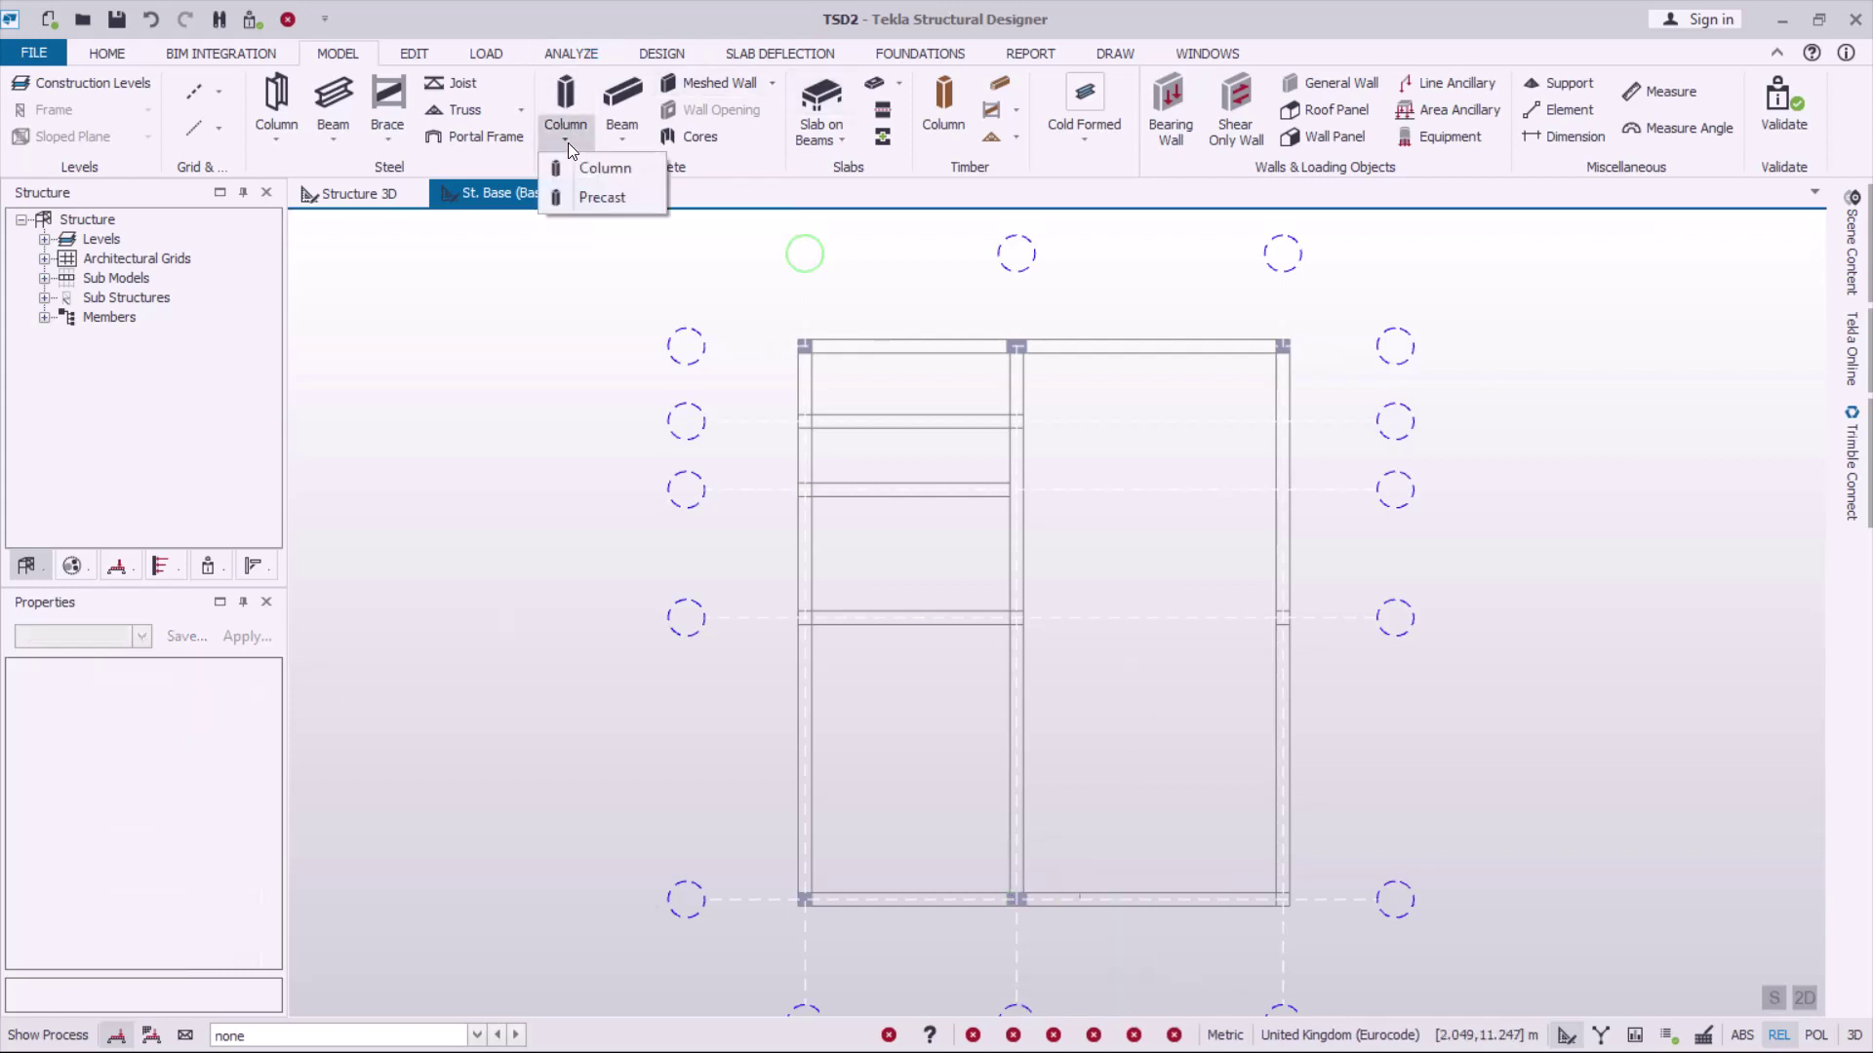
{"action": "left_click", "coordinate": [597, 168]}
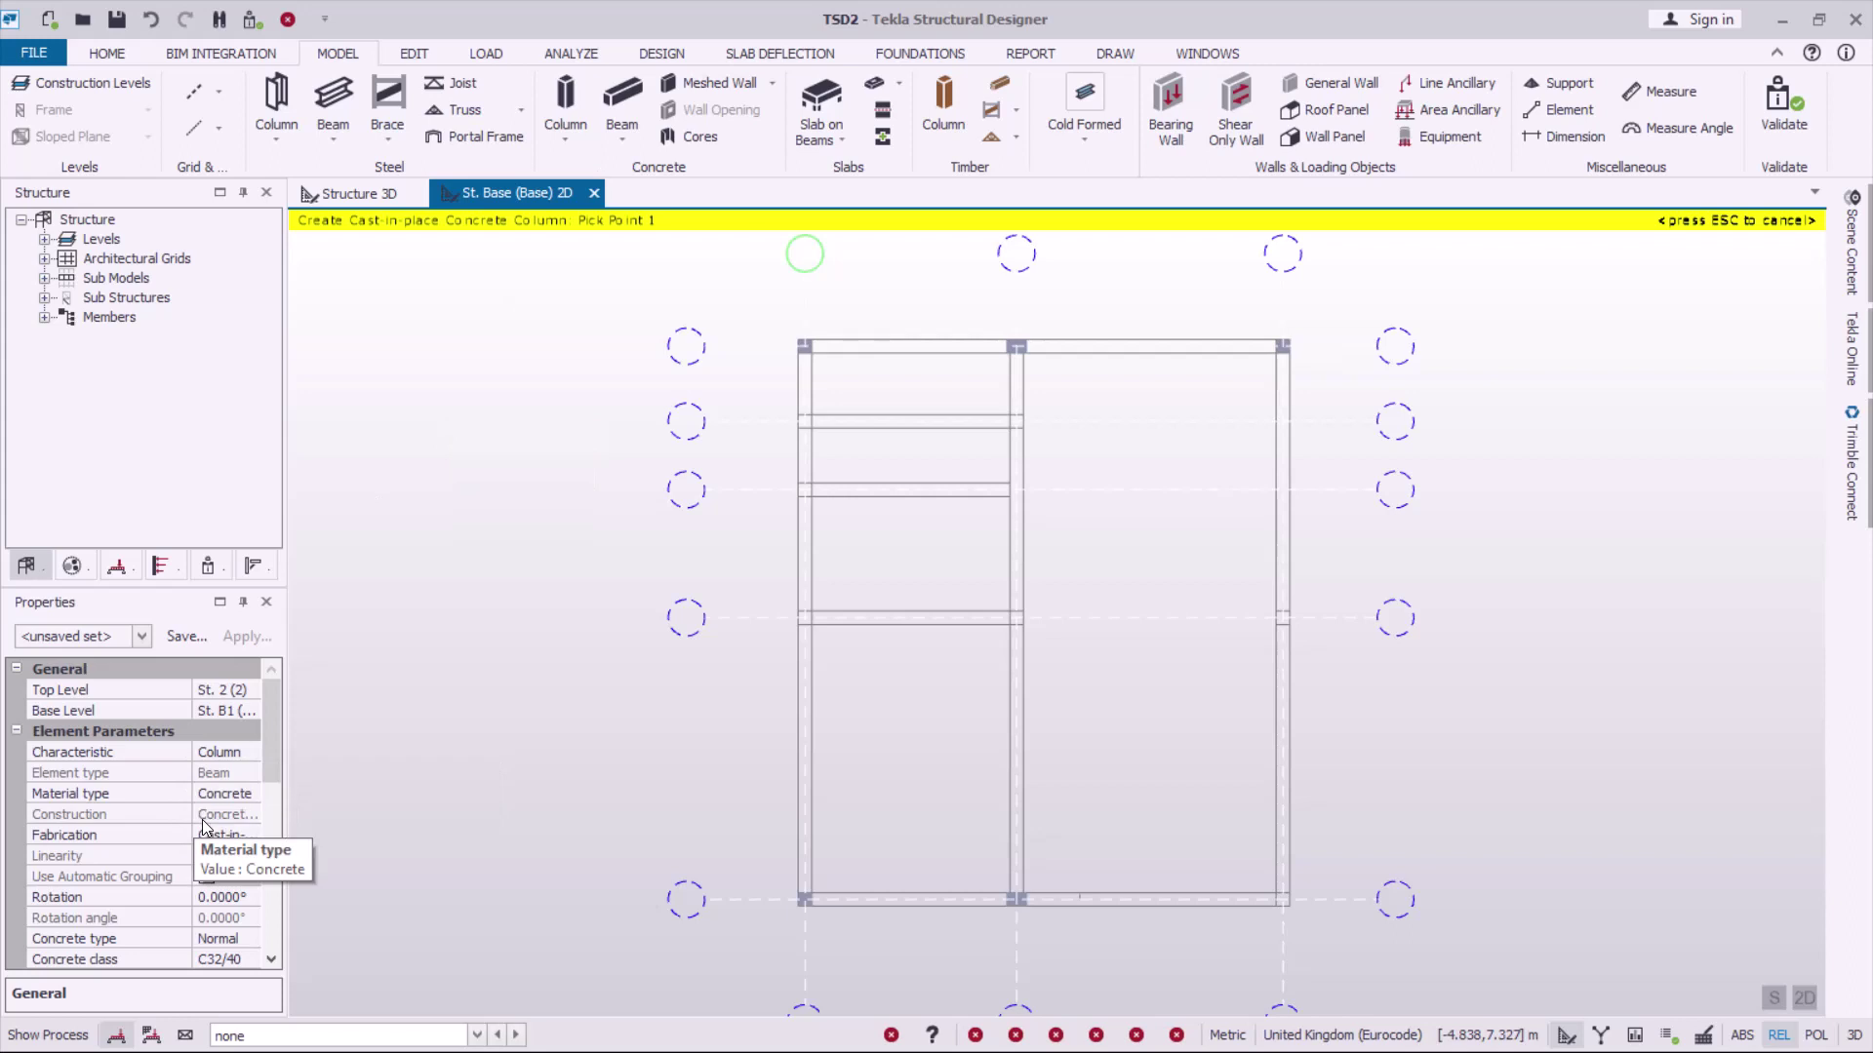
{"action": "scroll", "coordinate": [275, 753], "scroll_direction": "down", "scroll_amount": 1}
{"action": "left_click_drag", "start_coordinate": [272, 759], "coordinate": [279, 805]}
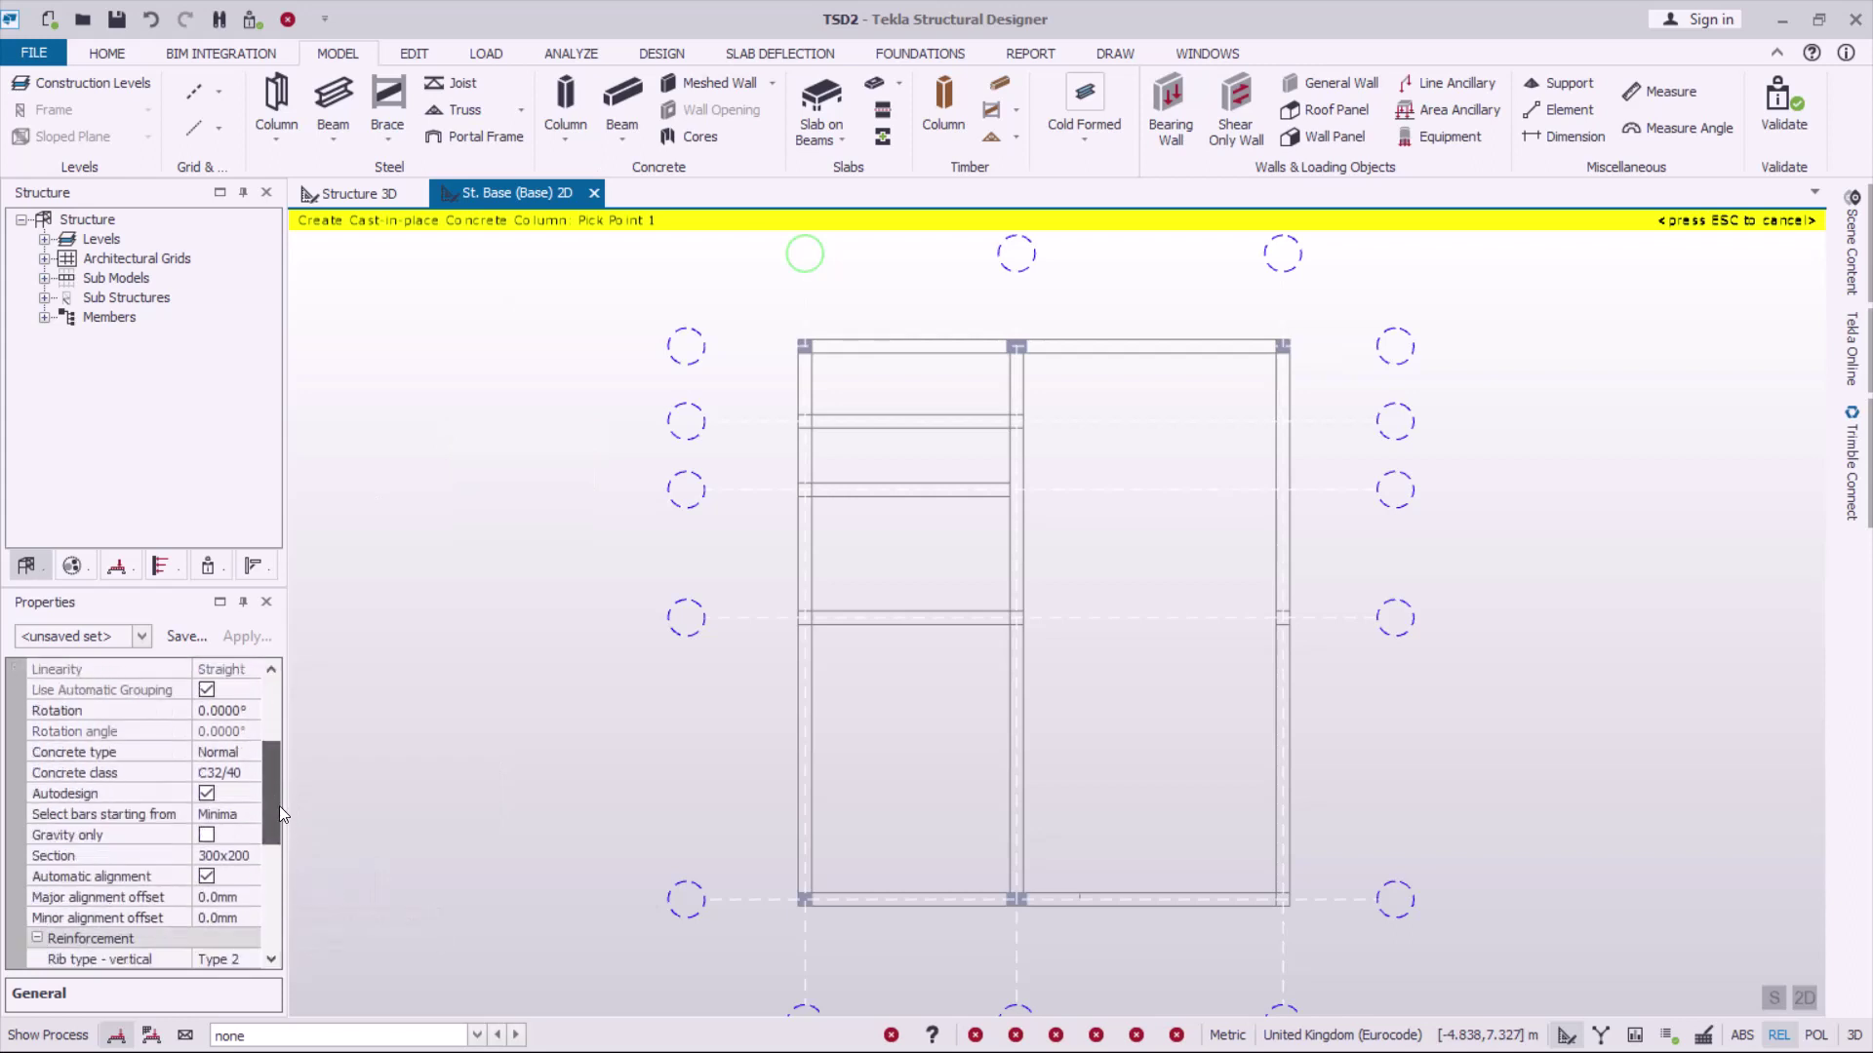
{"action": "left_click", "coordinate": [226, 856]}
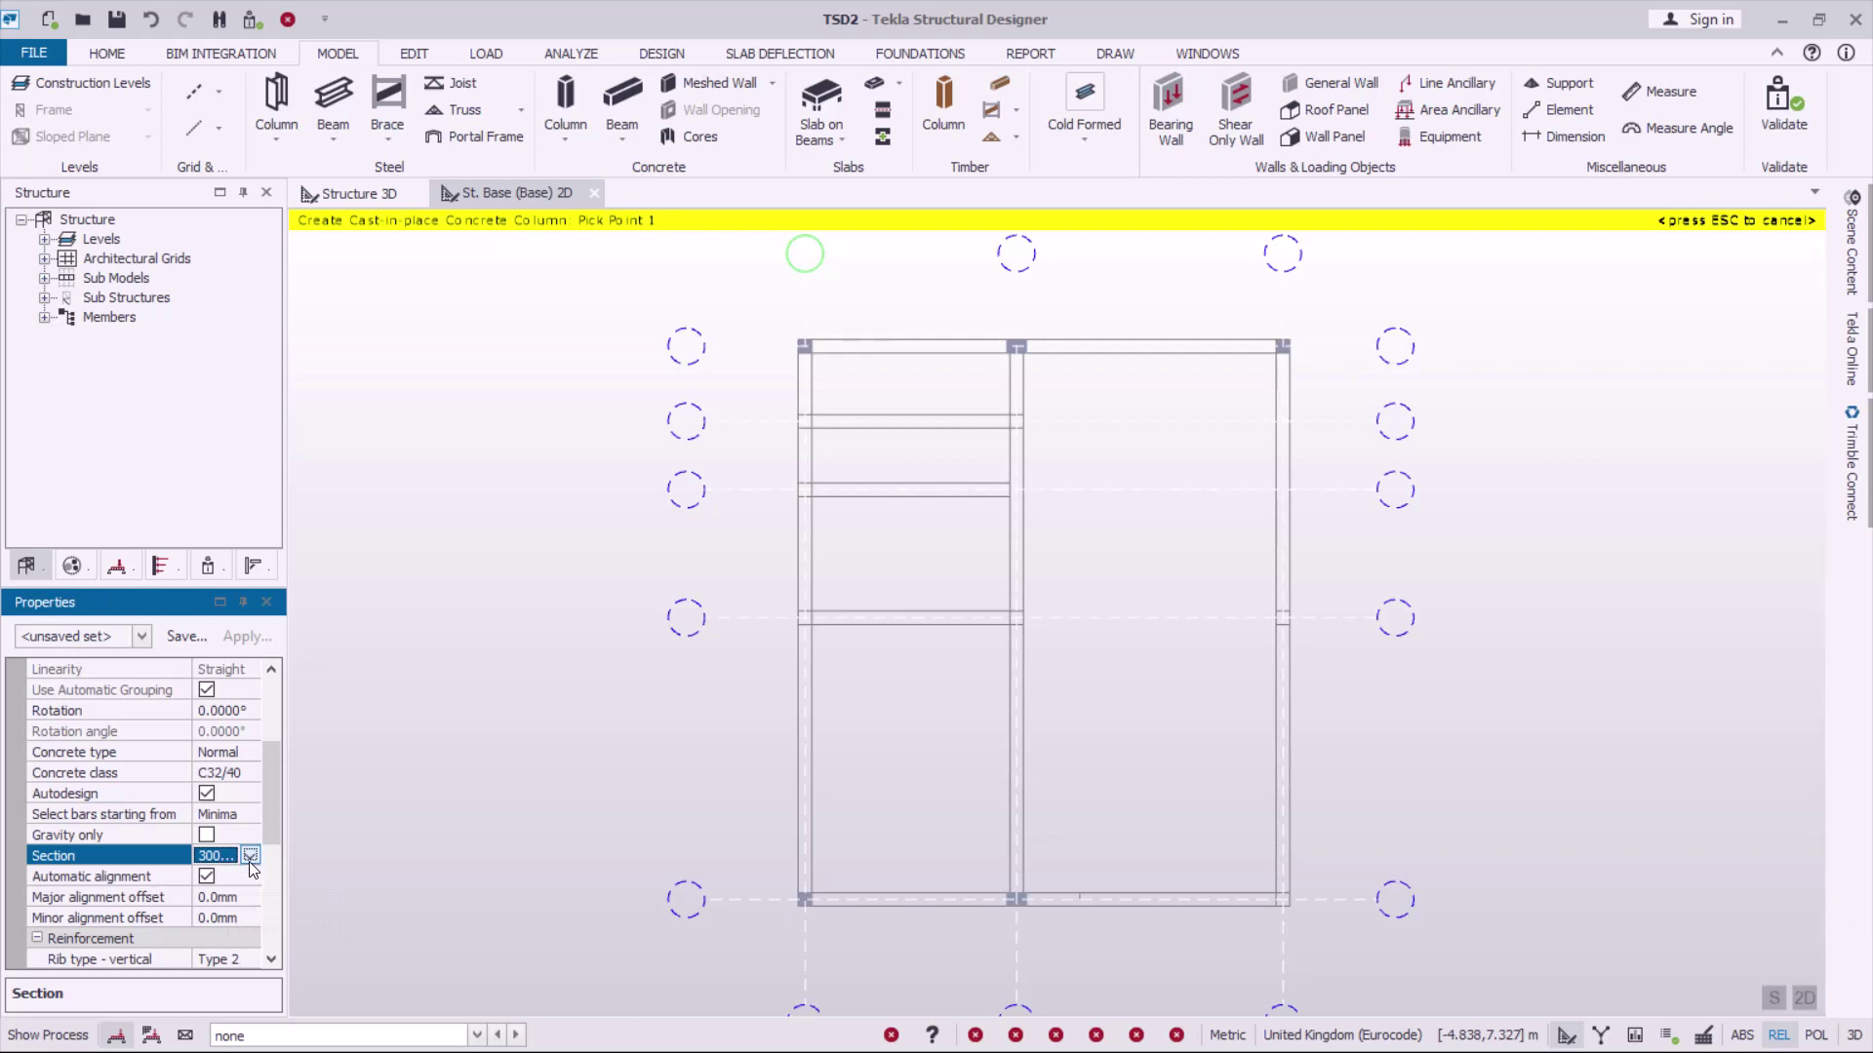
{"action": "left_click", "coordinate": [250, 856]}
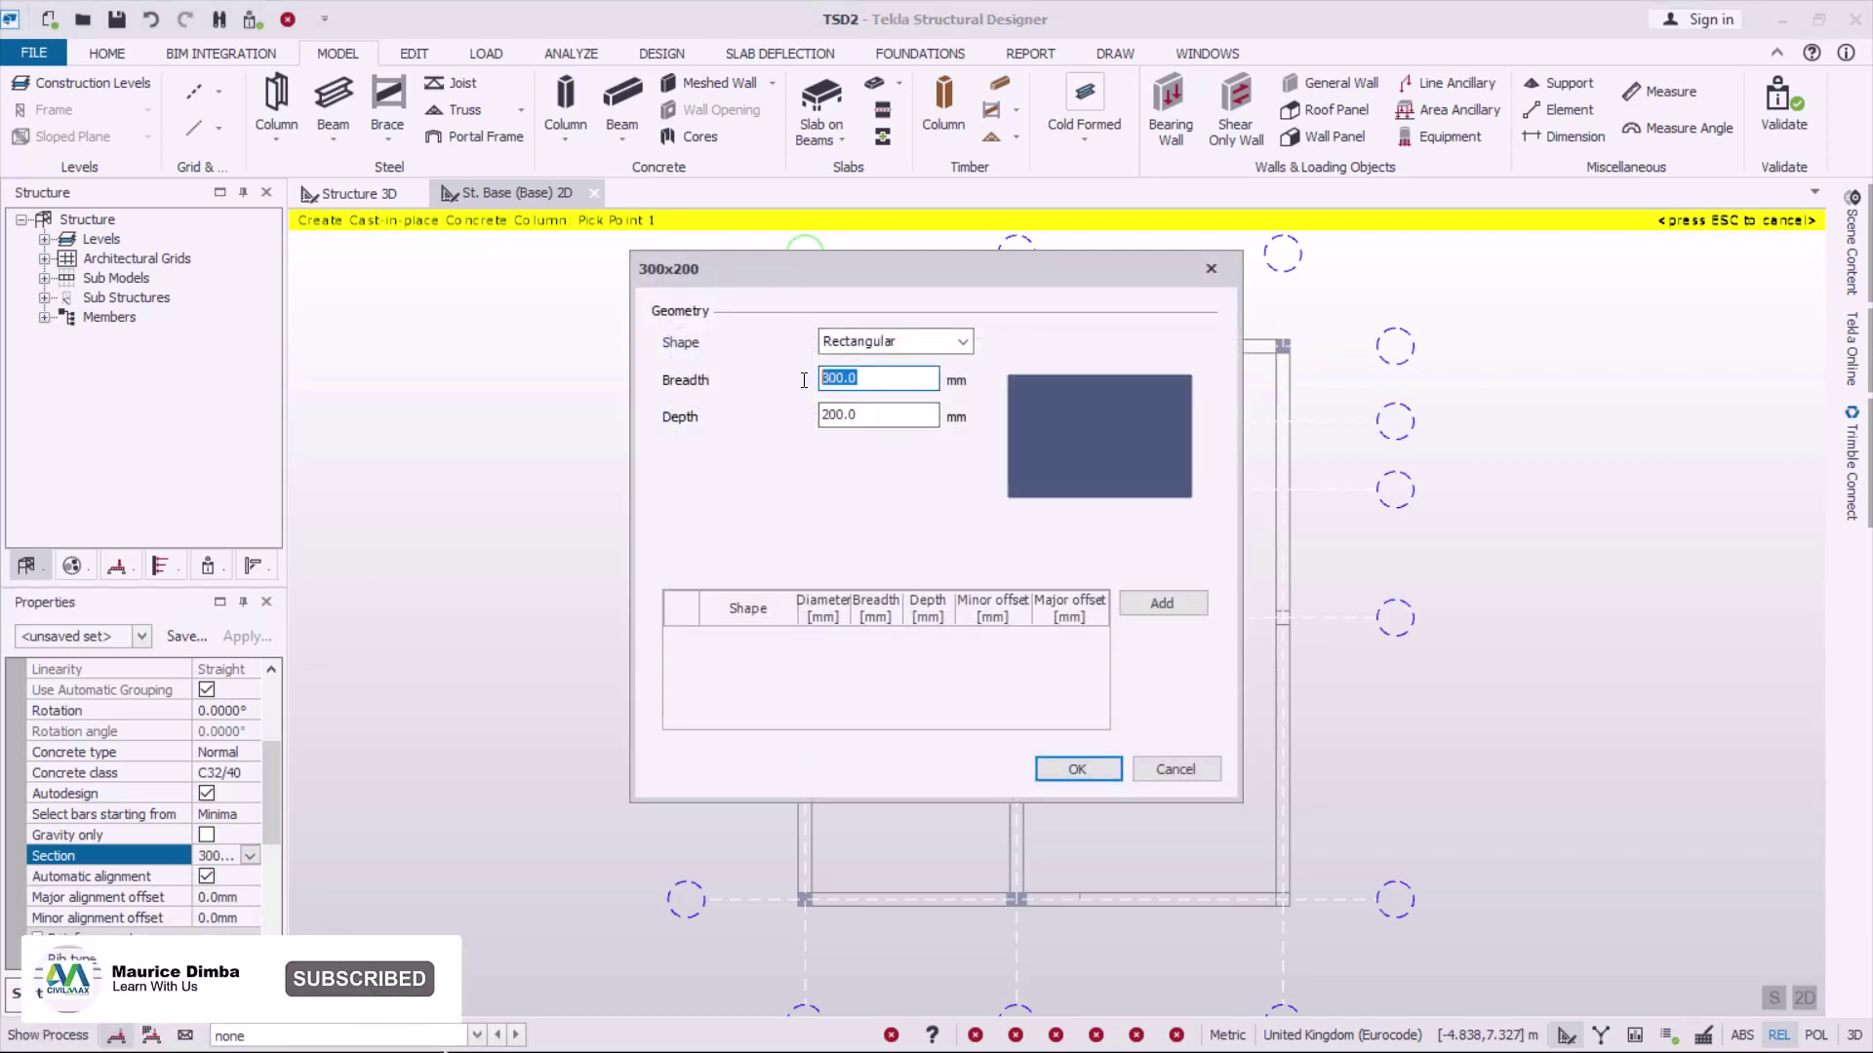
{"action": "type", "text": "200"}
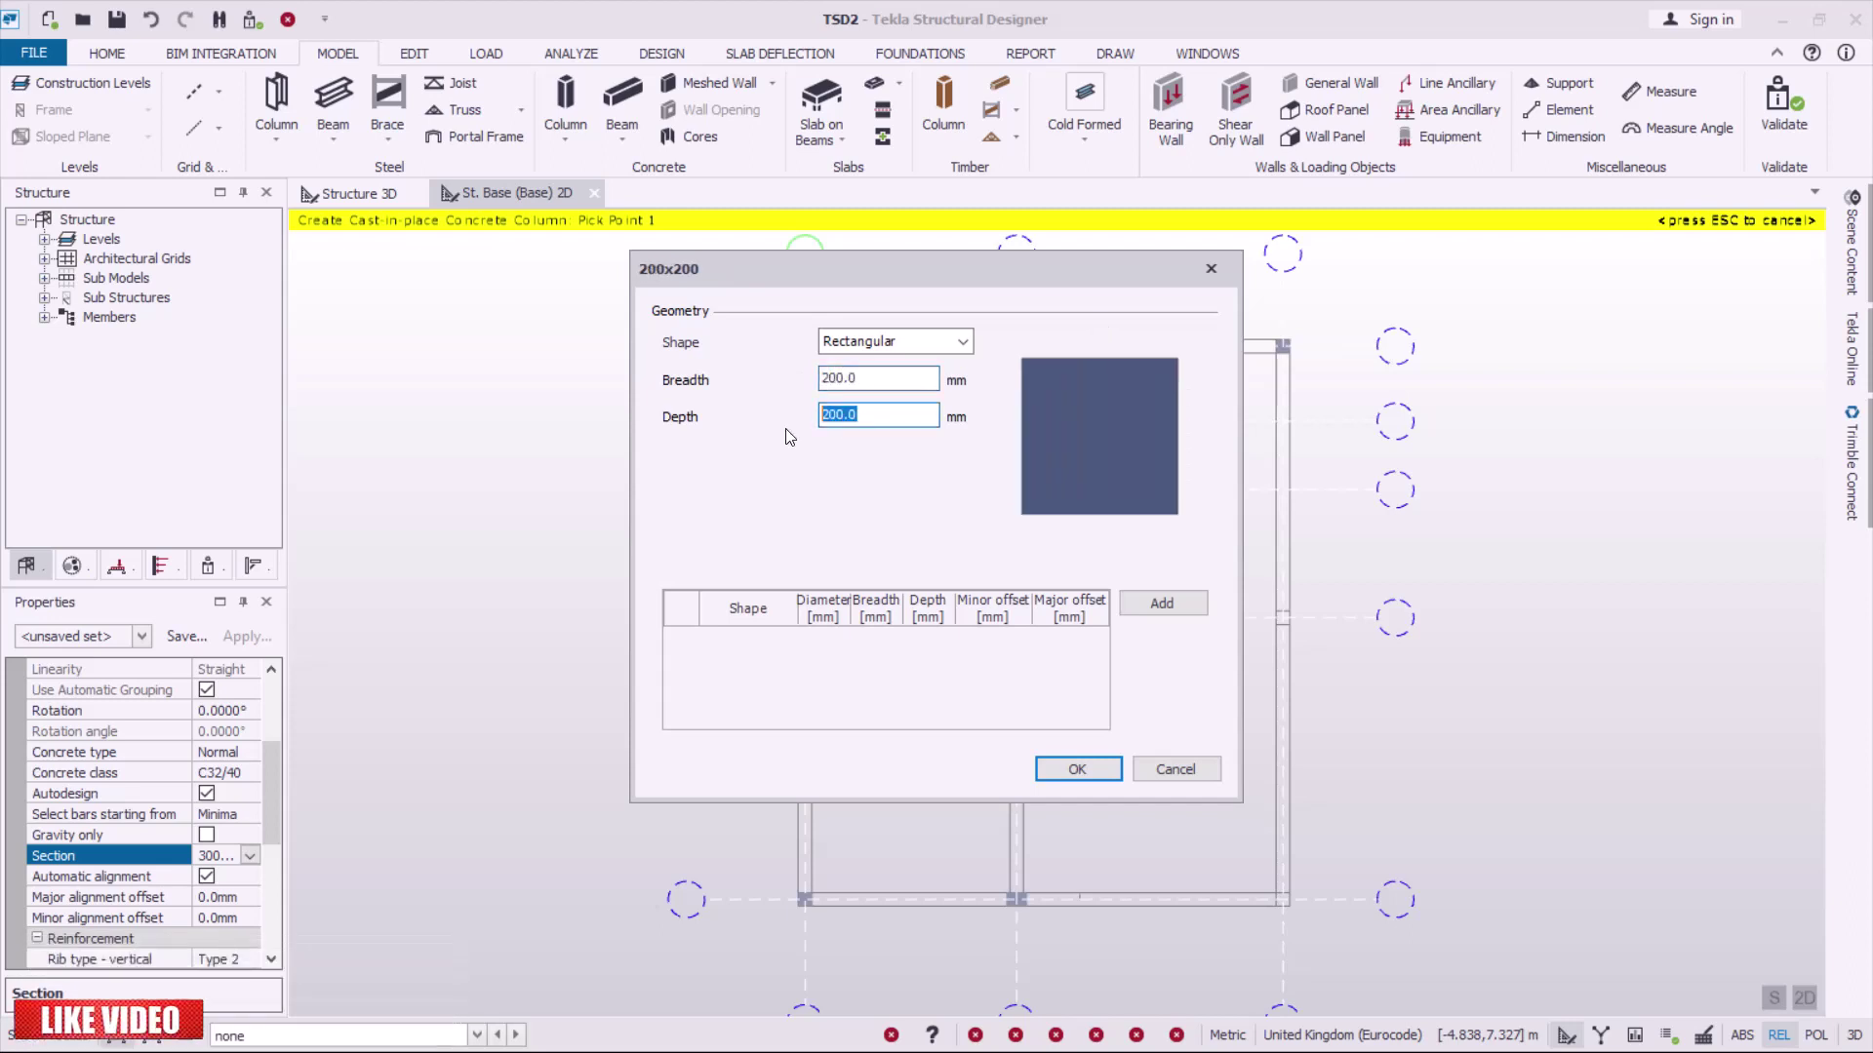
{"action": "type", "text": "300"}
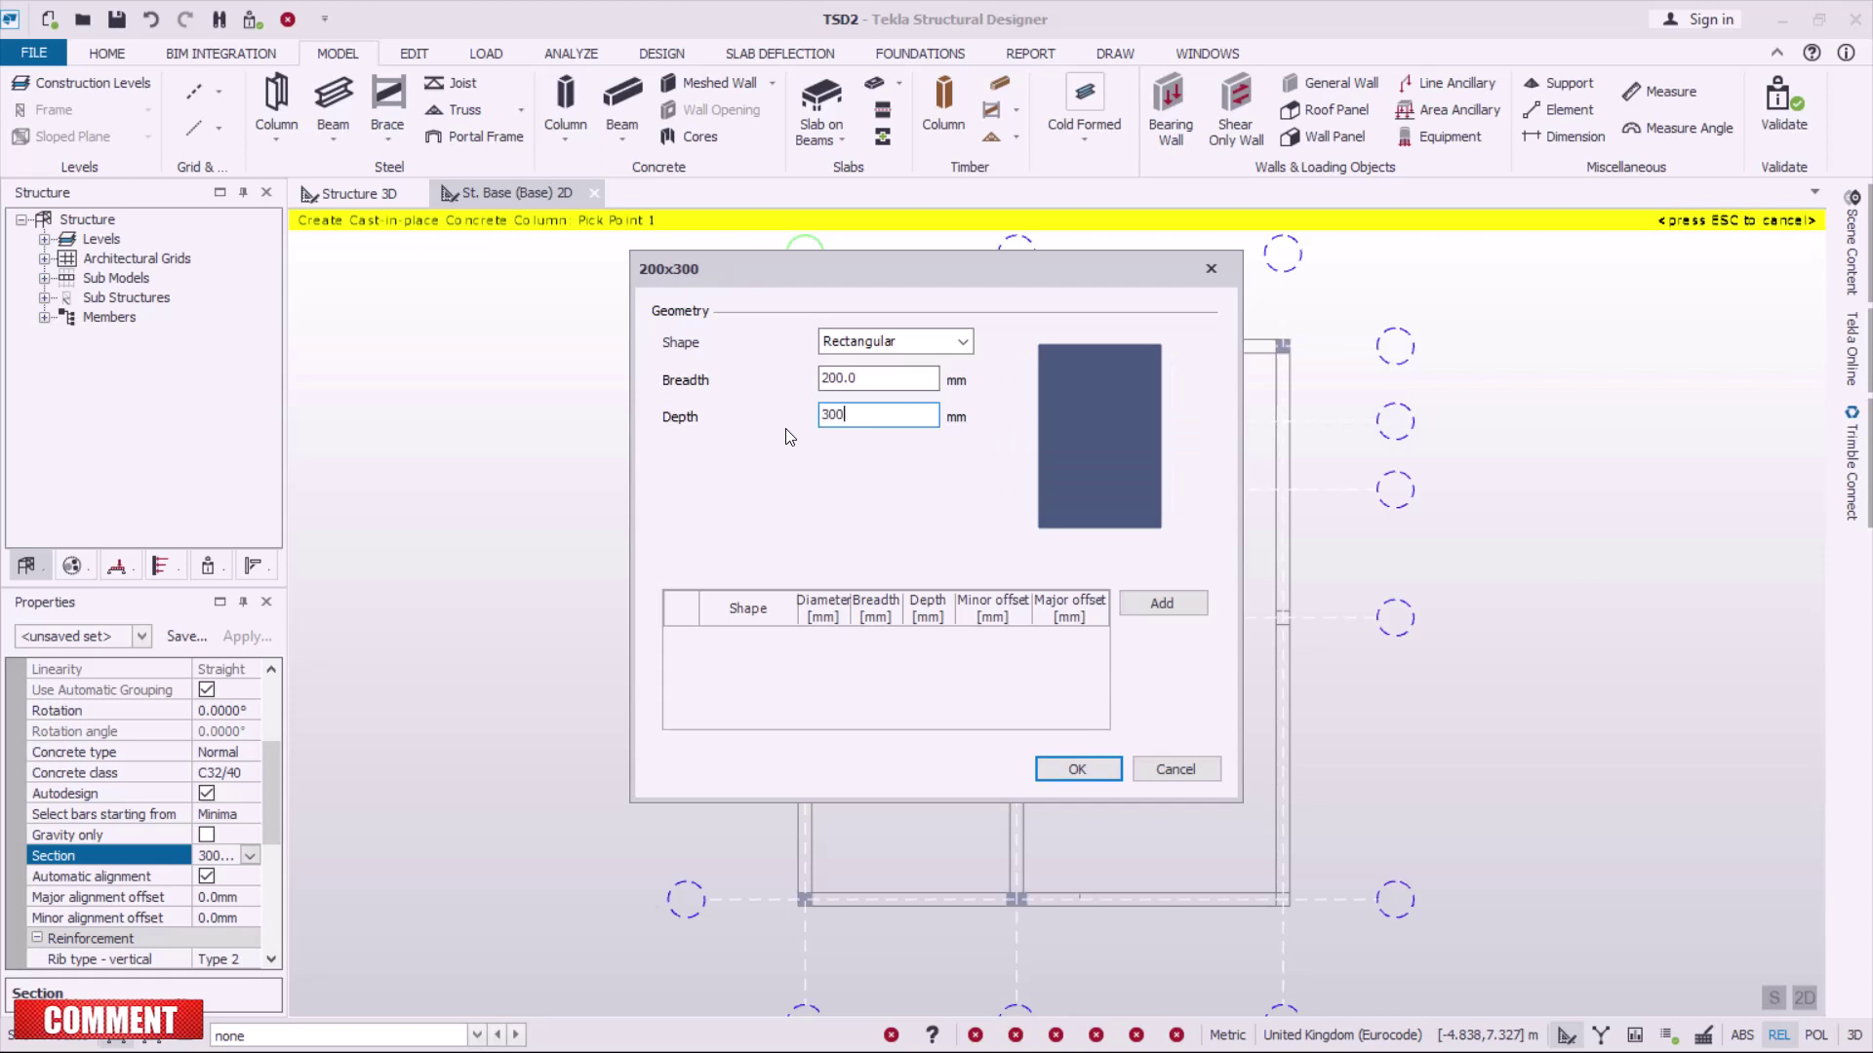
Step: Confirm the 200x300 section and place two columns at interior grid intersections
{"action": "left_click", "coordinate": [1077, 770]}
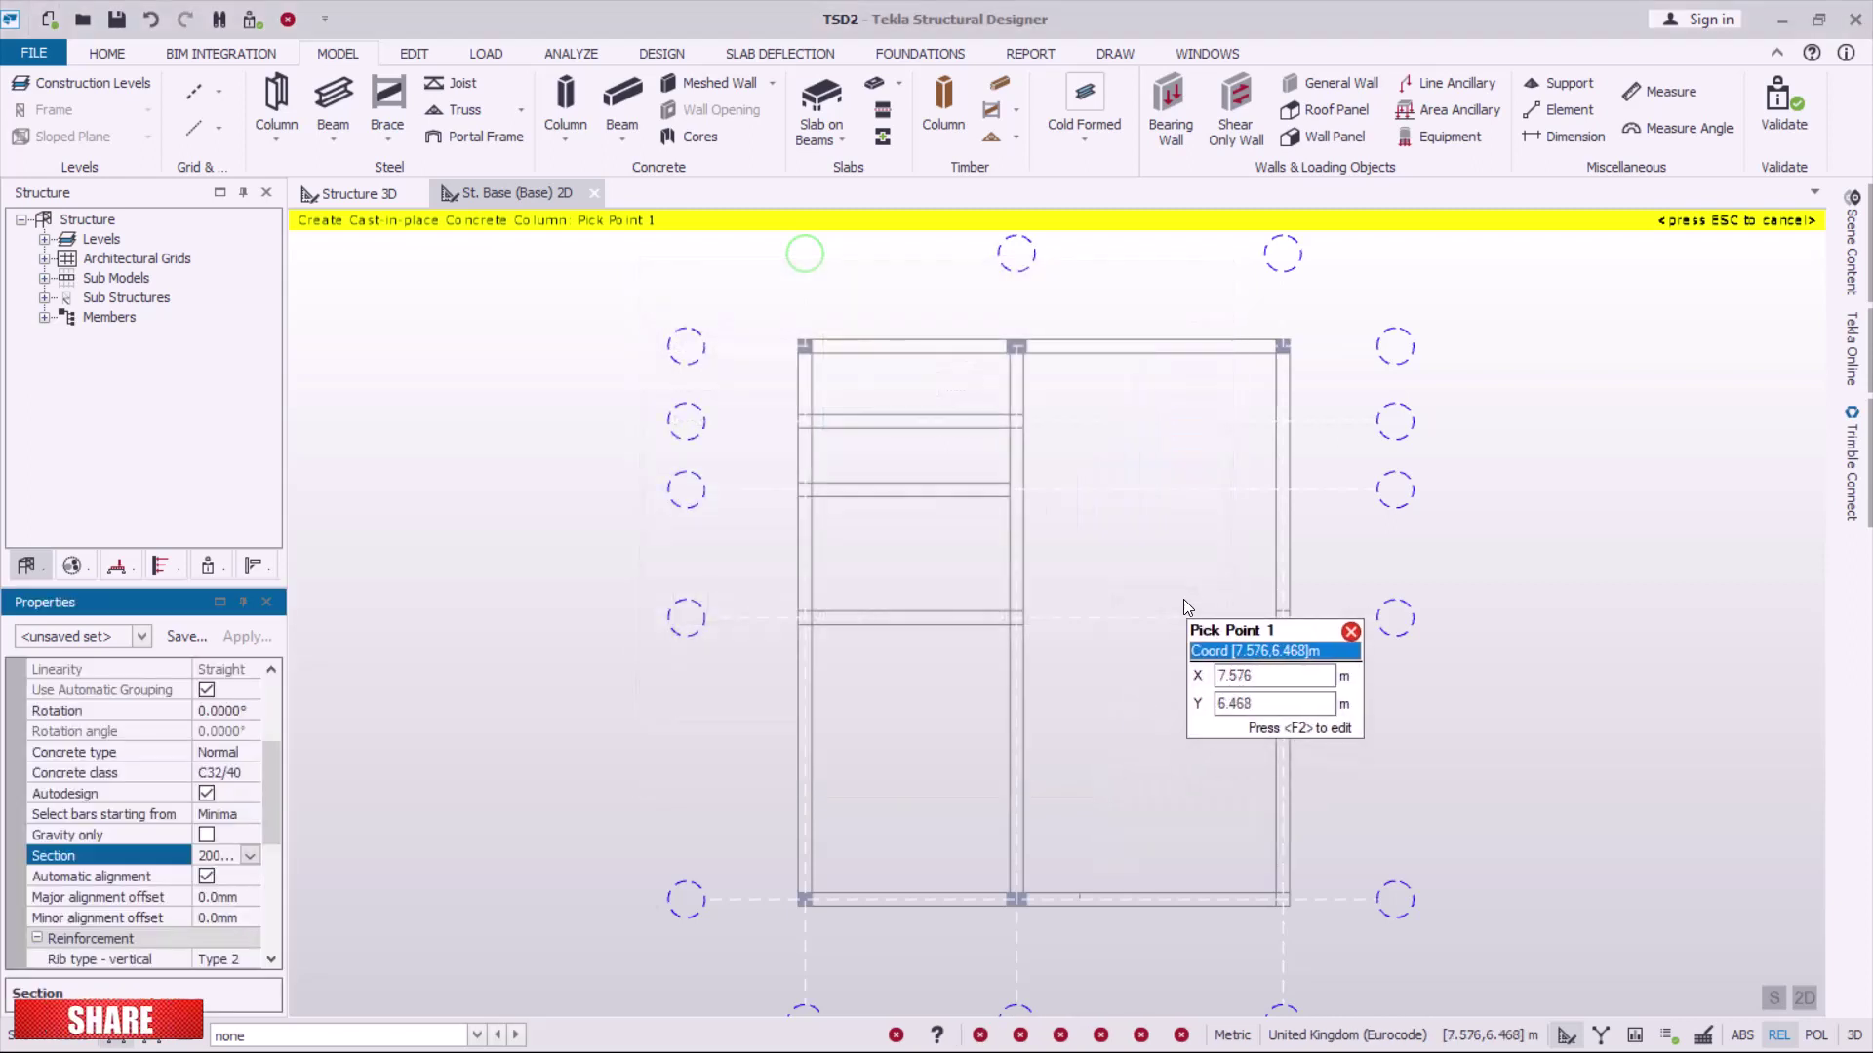
{"action": "scroll", "coordinate": [1049, 429], "scroll_direction": "up", "scroll_amount": 3}
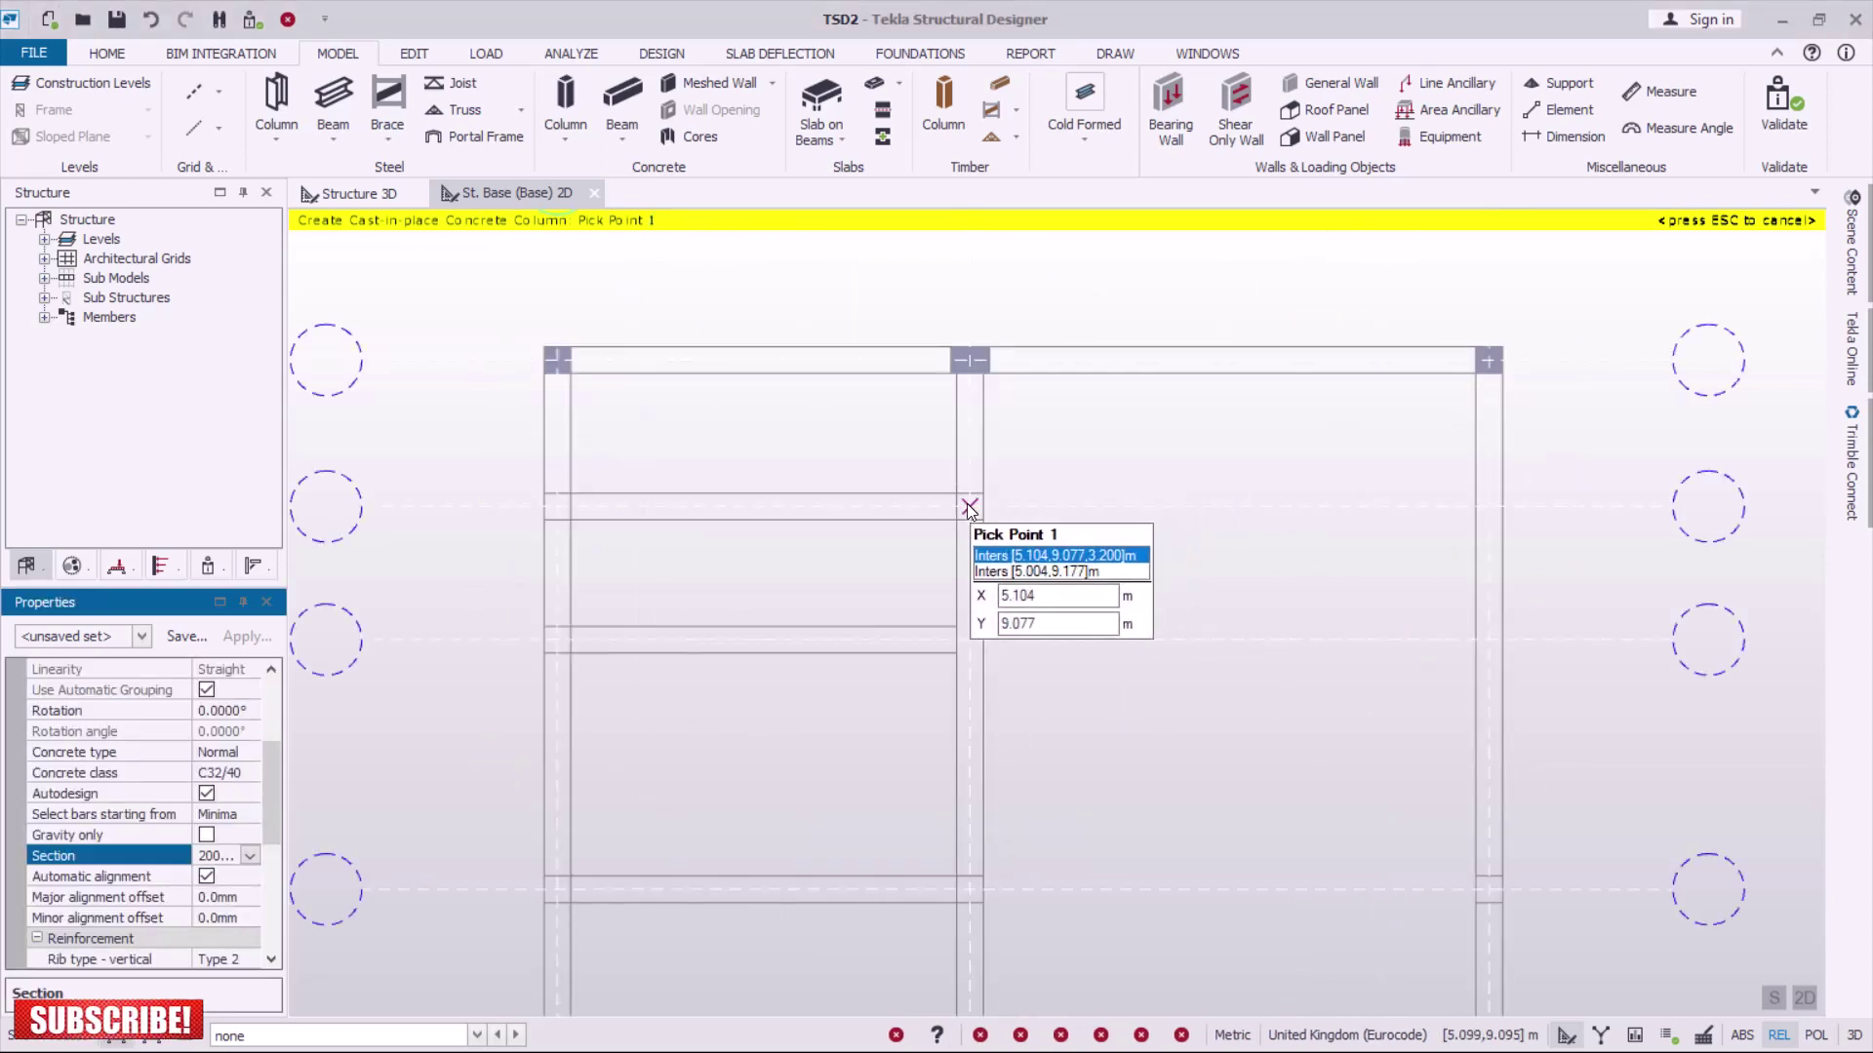
{"action": "left_click", "coordinate": [969, 639]}
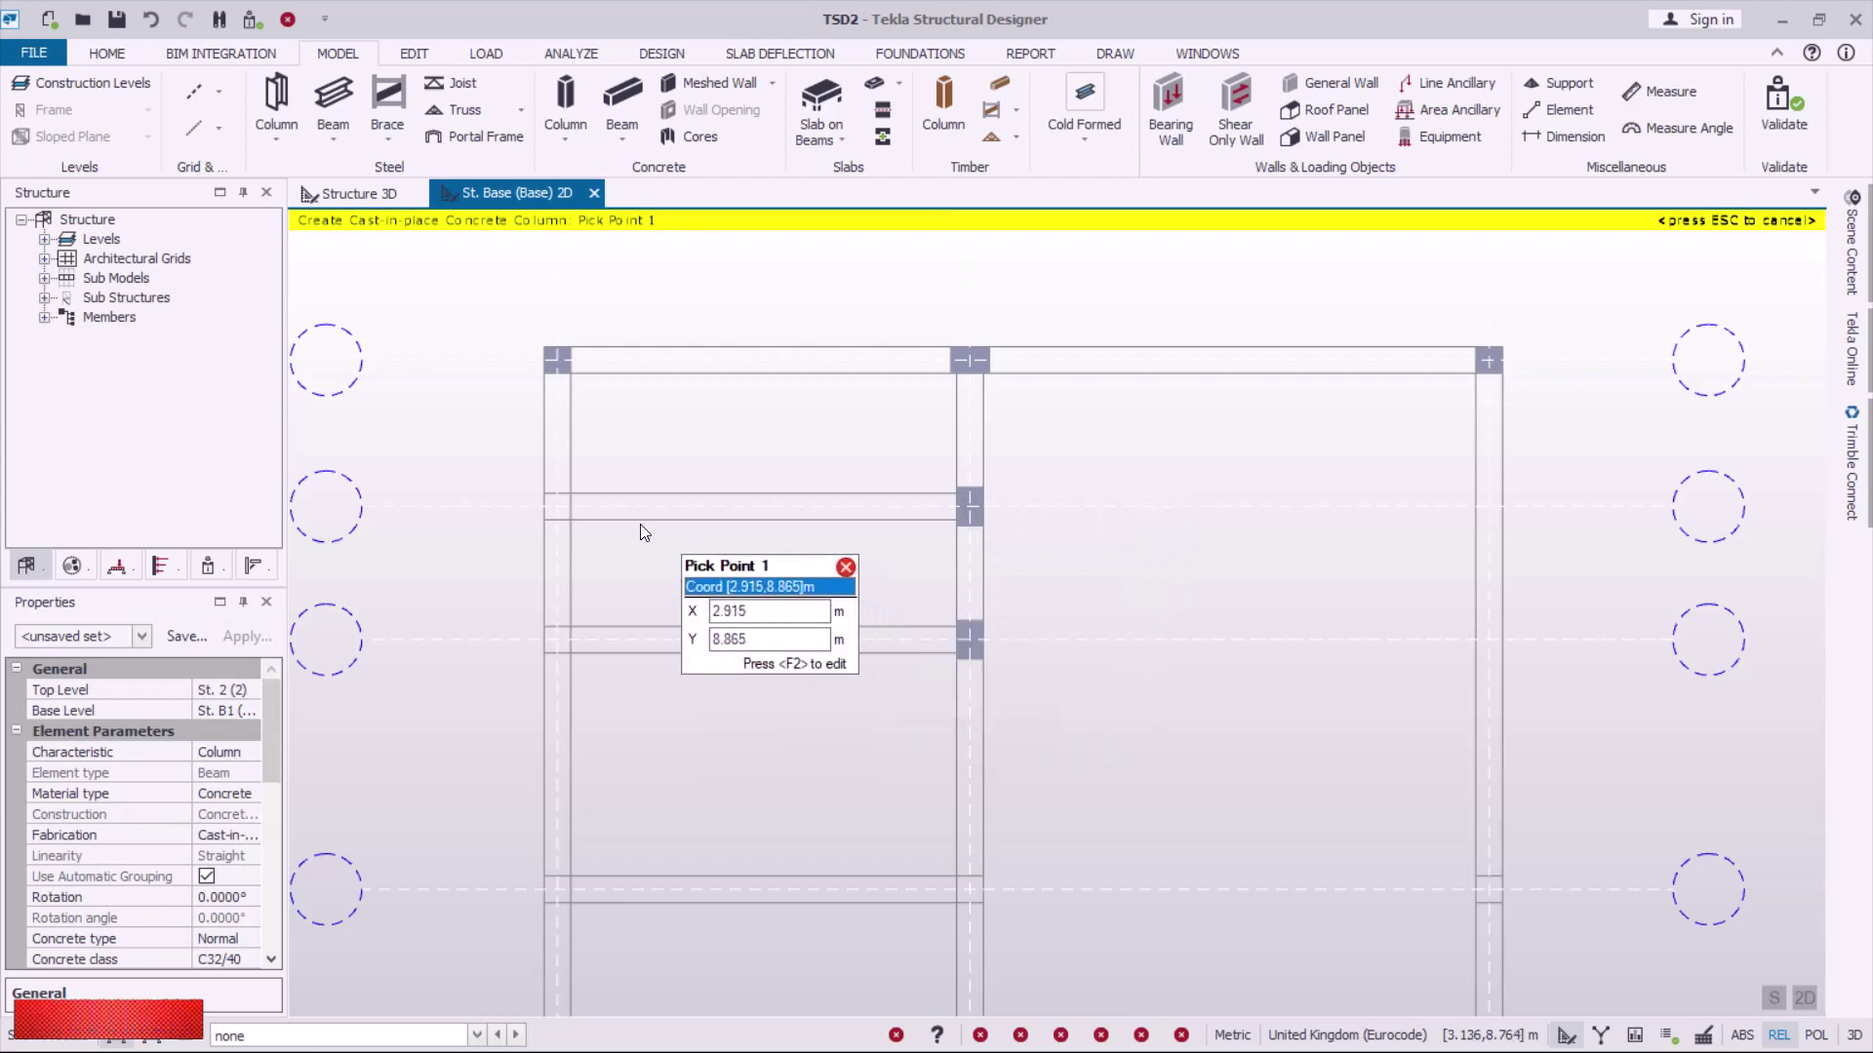
{"action": "left_click", "coordinate": [558, 507]}
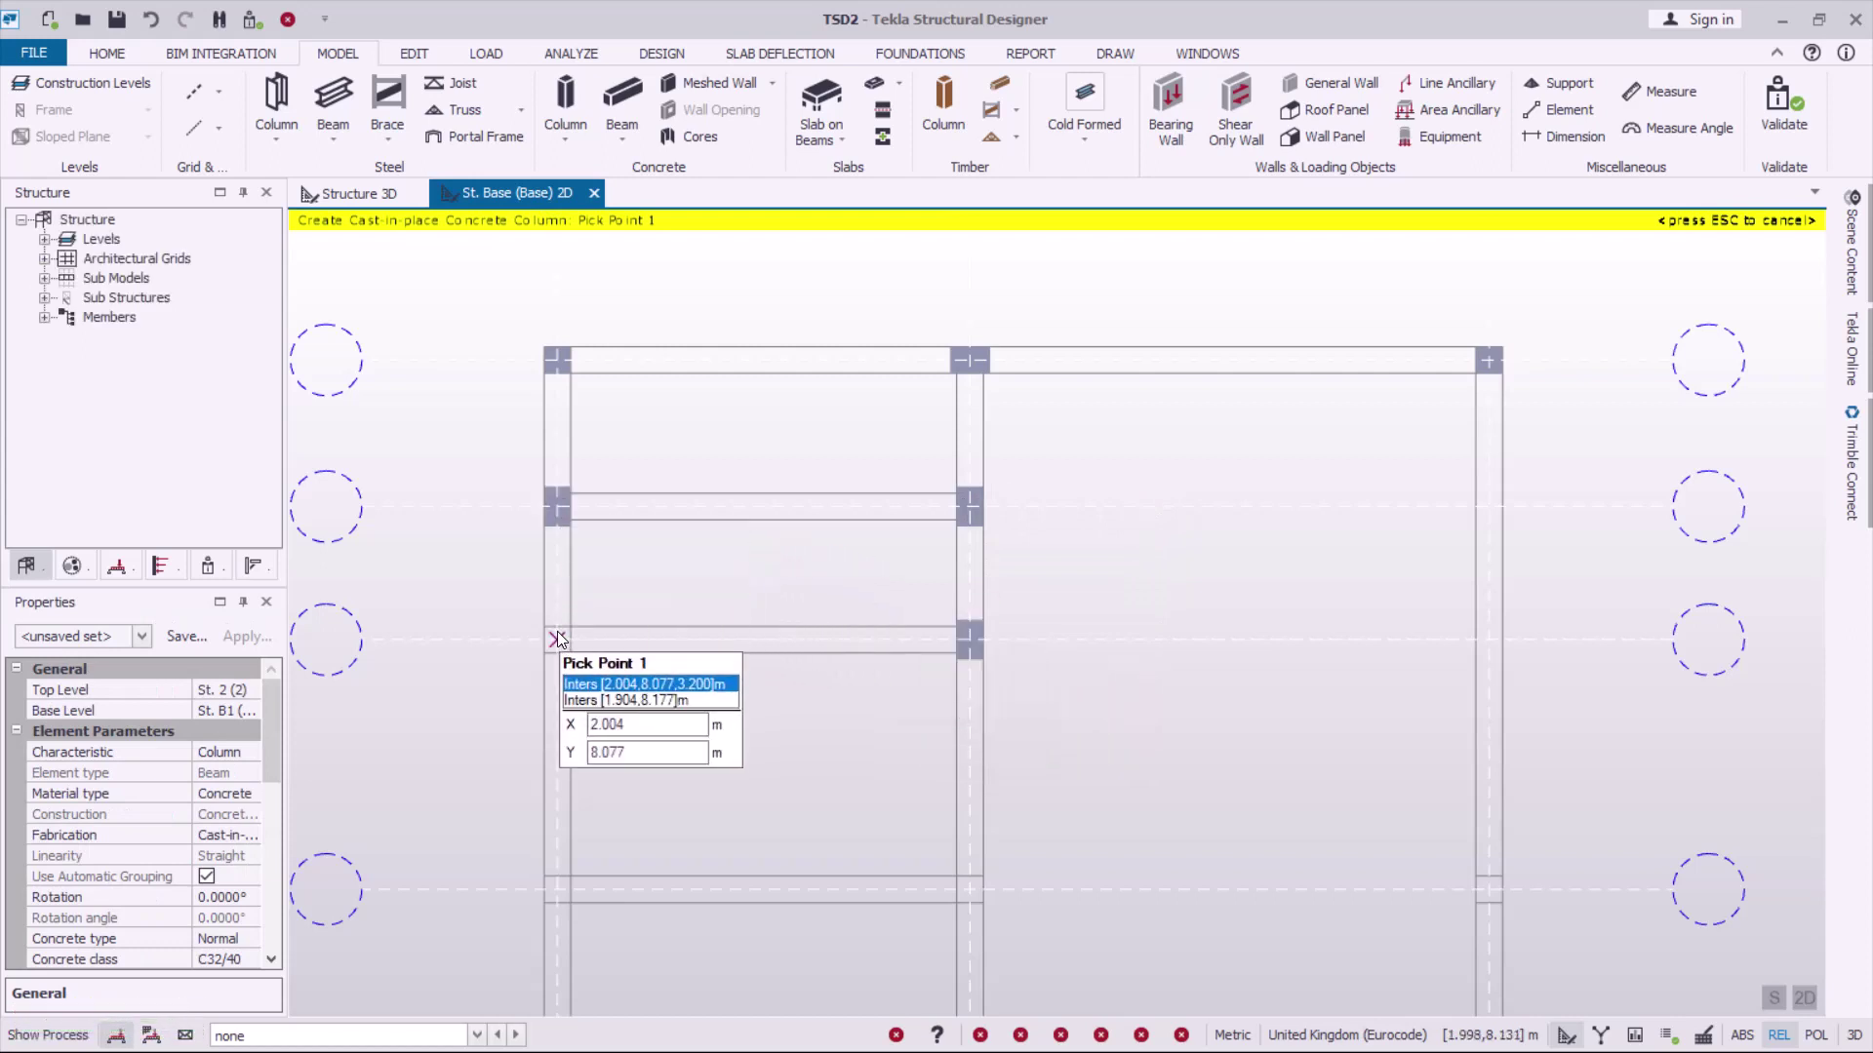
{"action": "scroll", "coordinate": [606, 507], "scroll_direction": "down", "scroll_amount": 1}
{"action": "scroll", "coordinate": [586, 727], "scroll_direction": "up", "scroll_amount": 2}
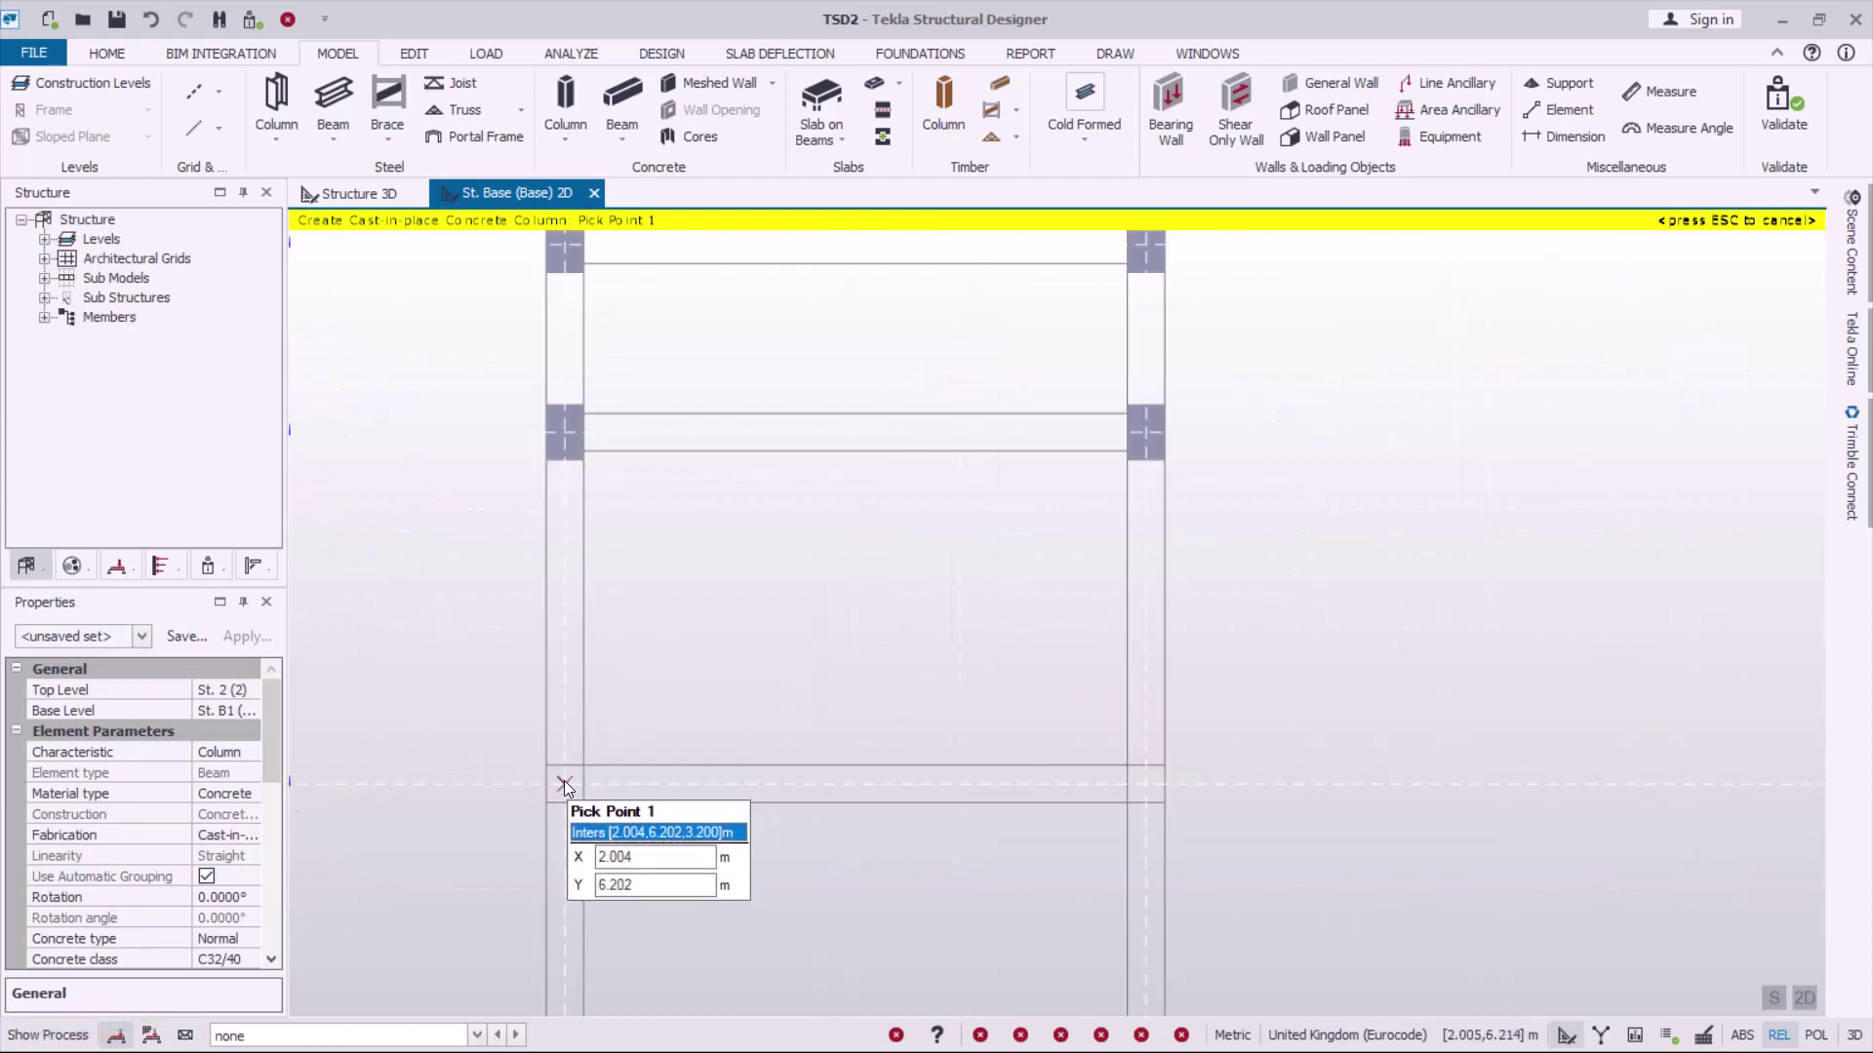
{"action": "scroll", "coordinate": [1028, 624], "scroll_direction": "down", "scroll_amount": 3}
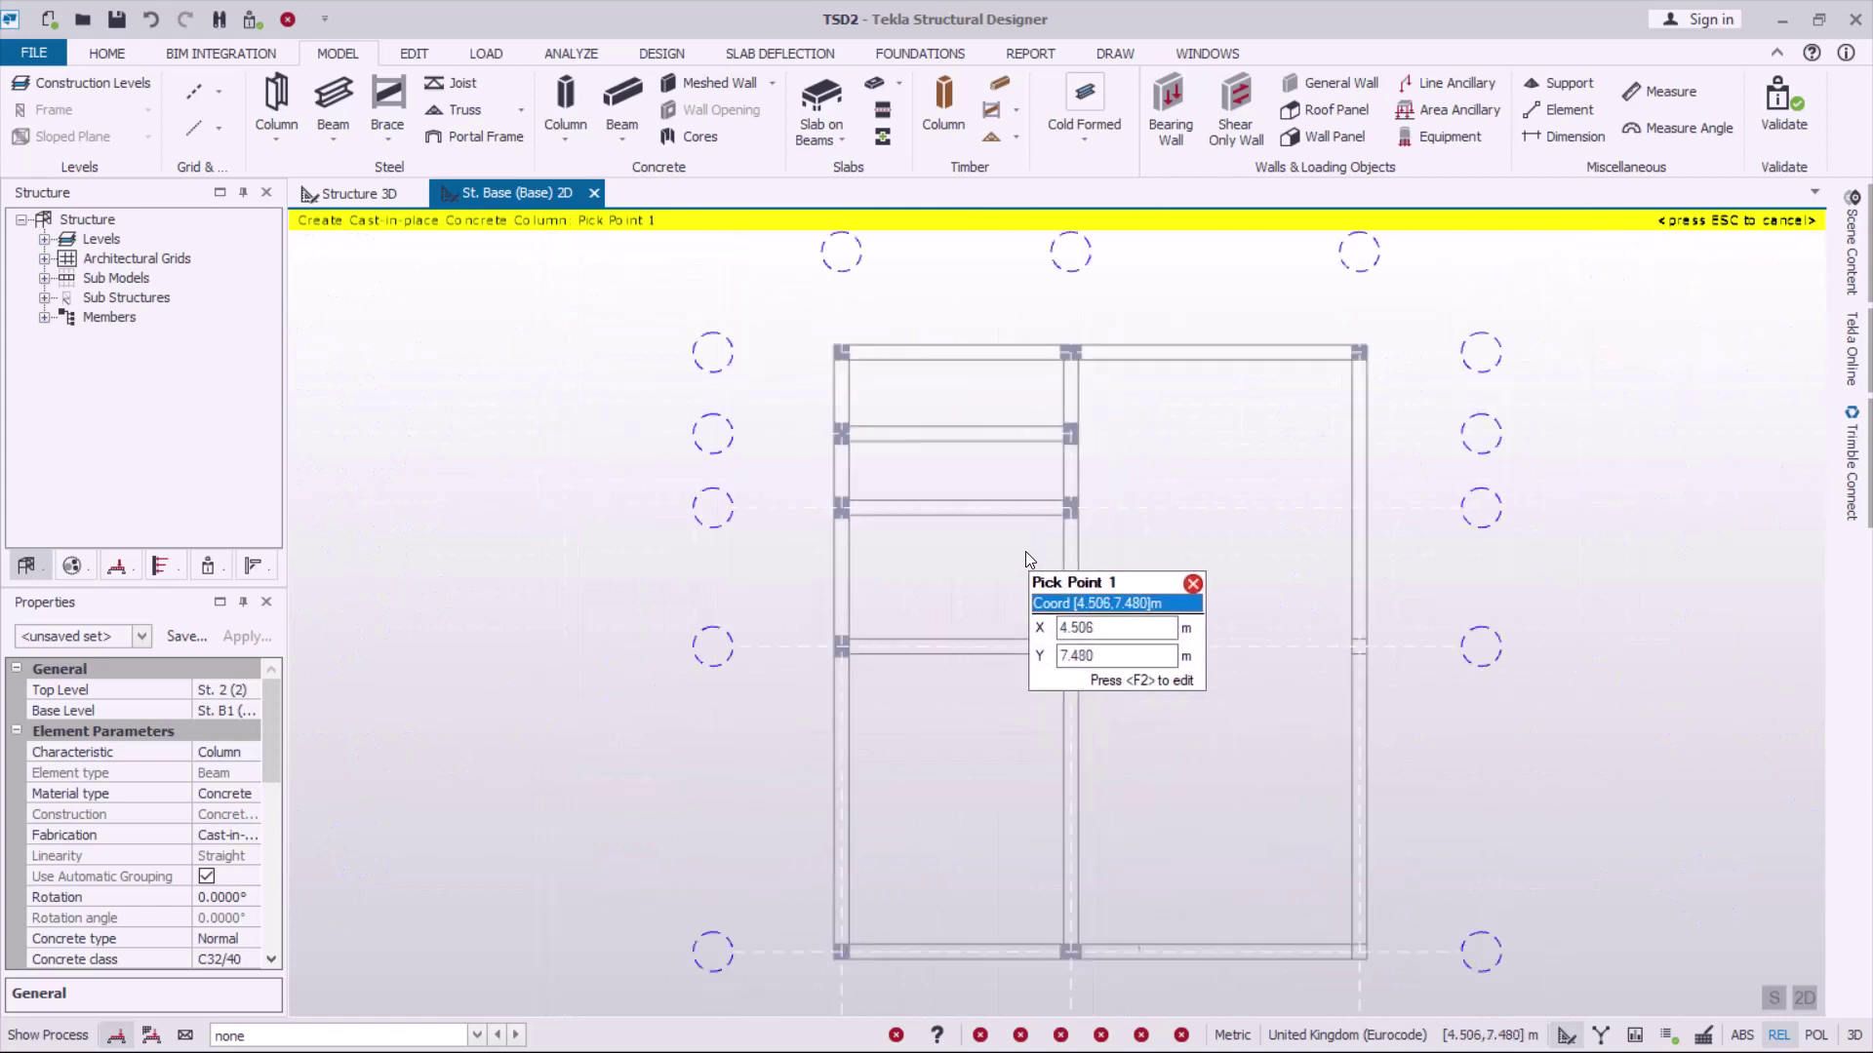
{"action": "scroll", "coordinate": [1267, 577], "scroll_direction": "up", "scroll_amount": 3}
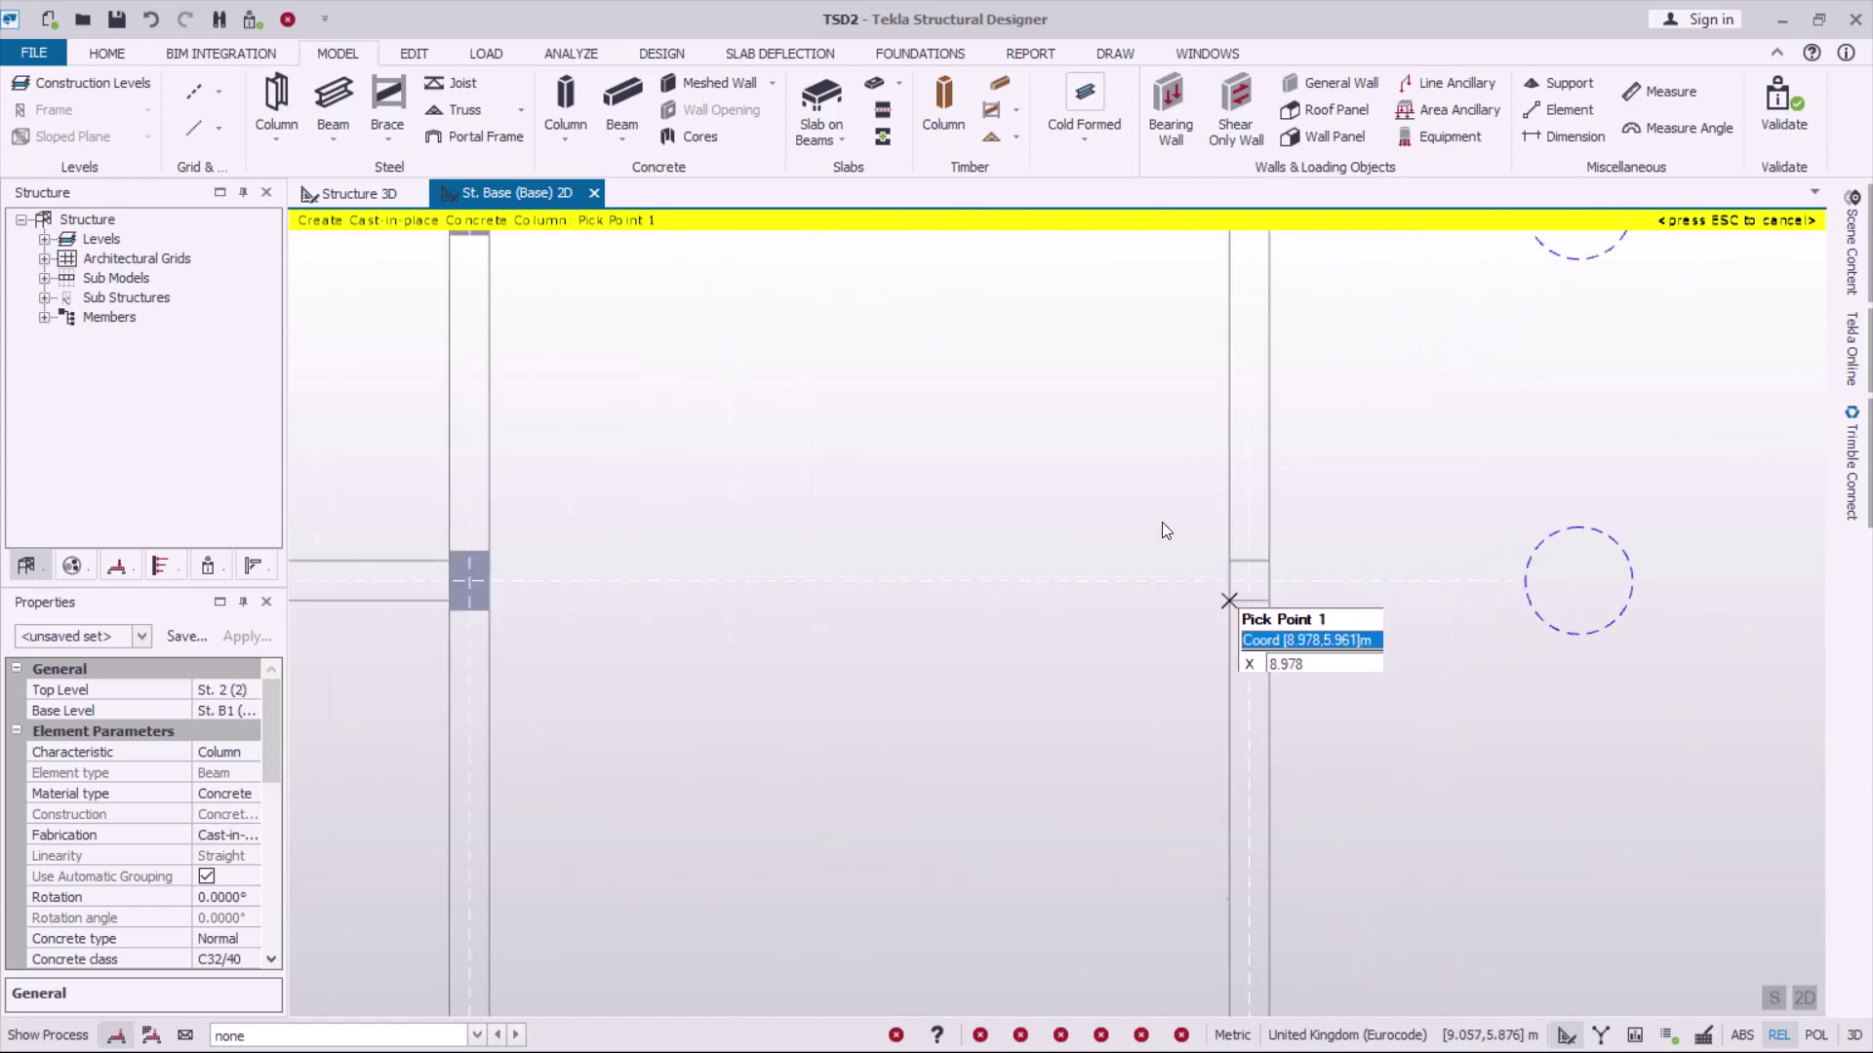
{"action": "scroll", "coordinate": [1249, 605], "scroll_direction": "down", "scroll_amount": 3}
{"action": "scroll", "coordinate": [1108, 445], "scroll_direction": "down", "scroll_amount": 2}
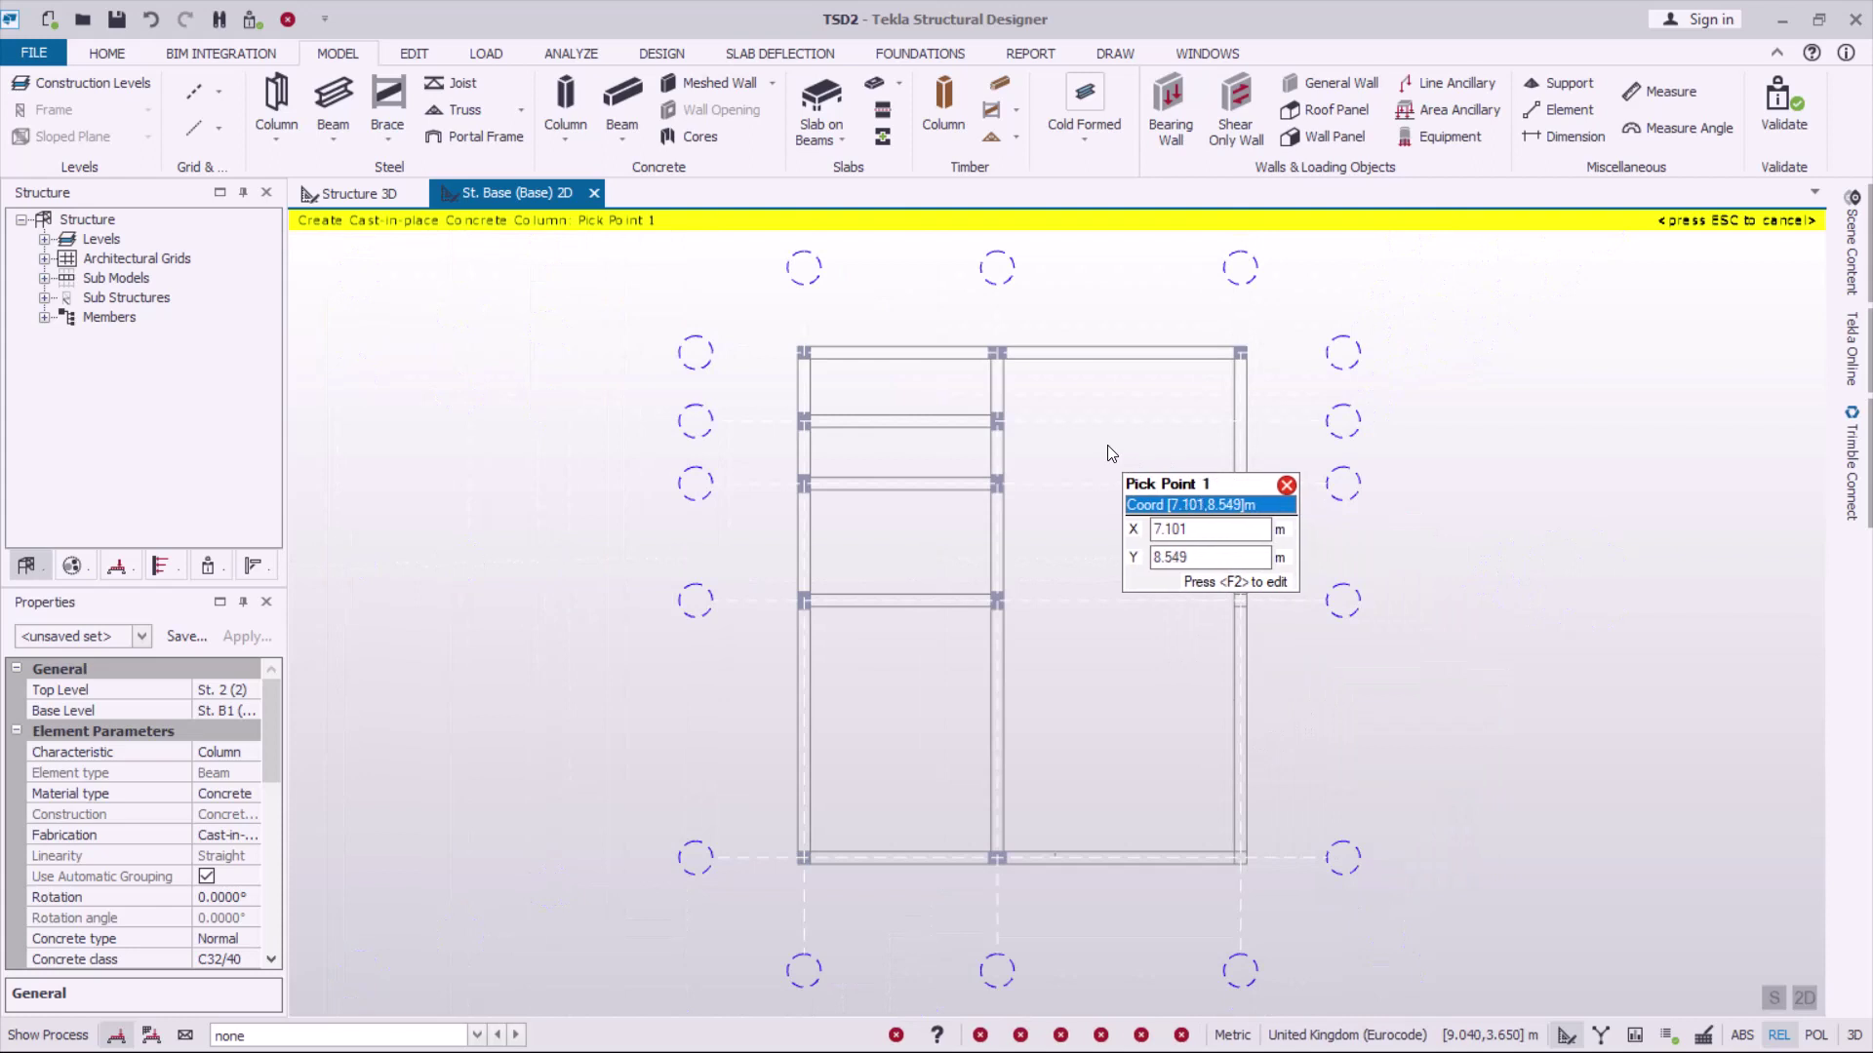
{"action": "scroll", "coordinate": [1108, 444], "scroll_direction": "up", "scroll_amount": 3}
{"action": "scroll", "coordinate": [1325, 715], "scroll_direction": "up", "scroll_amount": 4}
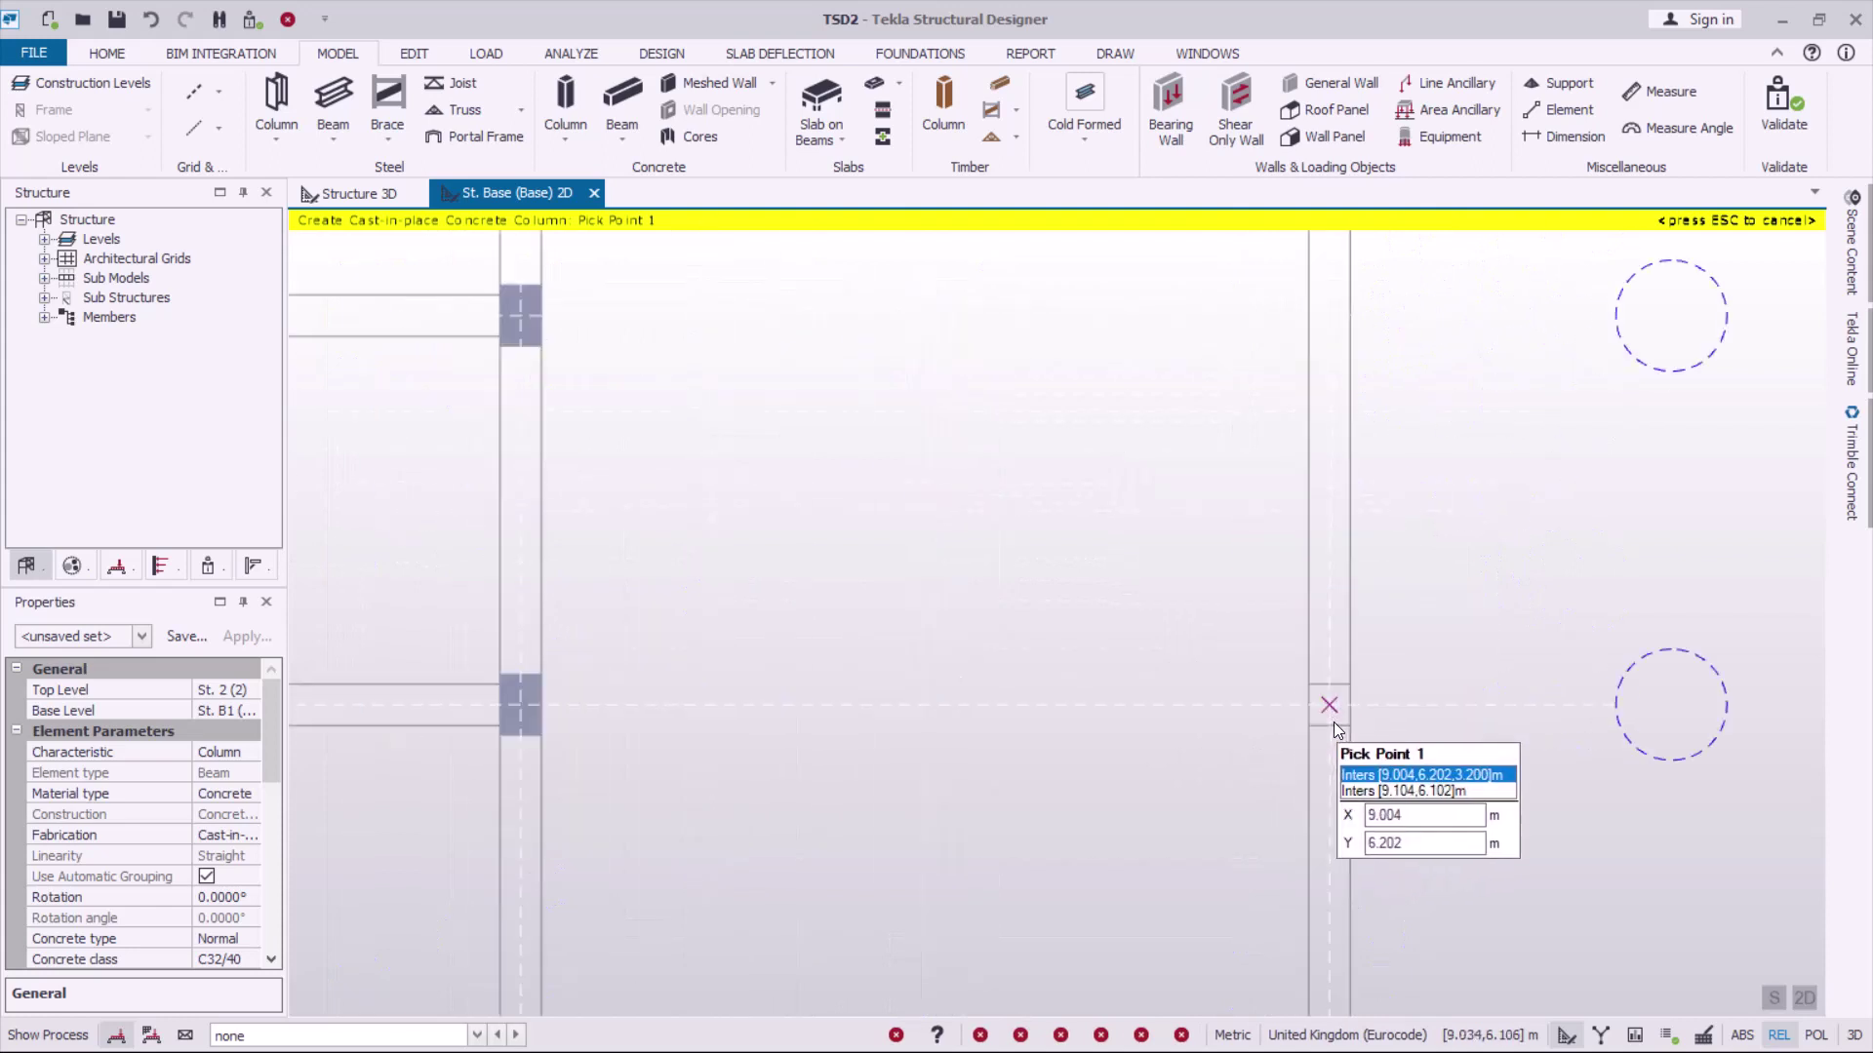